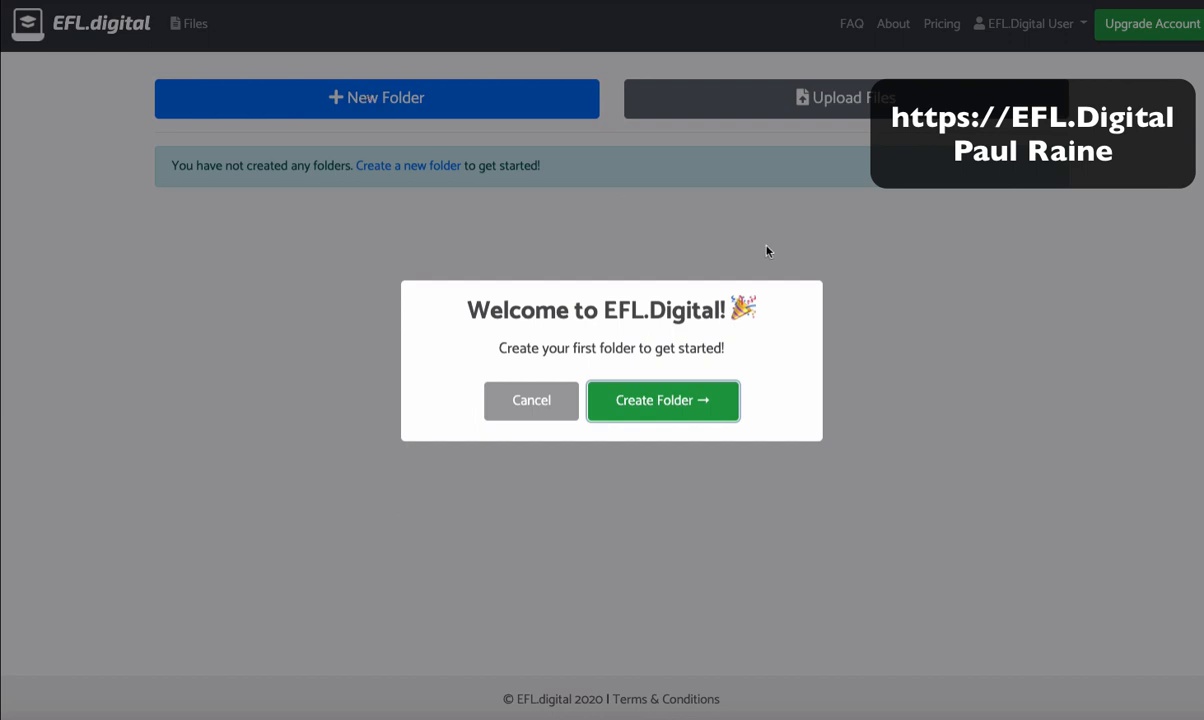
Create the first folder and name it My Class.
{"action": "left_click", "coordinate": [678, 412]}
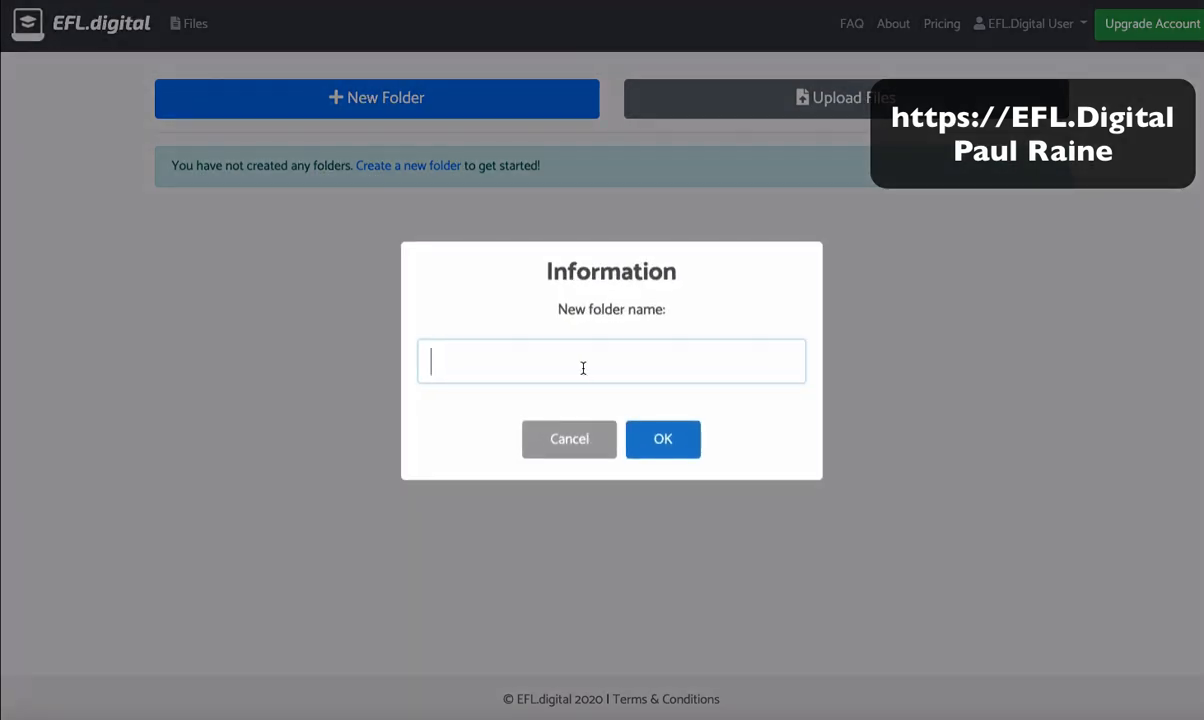
{"action": "type", "text": "My Class"}
{"action": "left_click", "coordinate": [656, 432]}
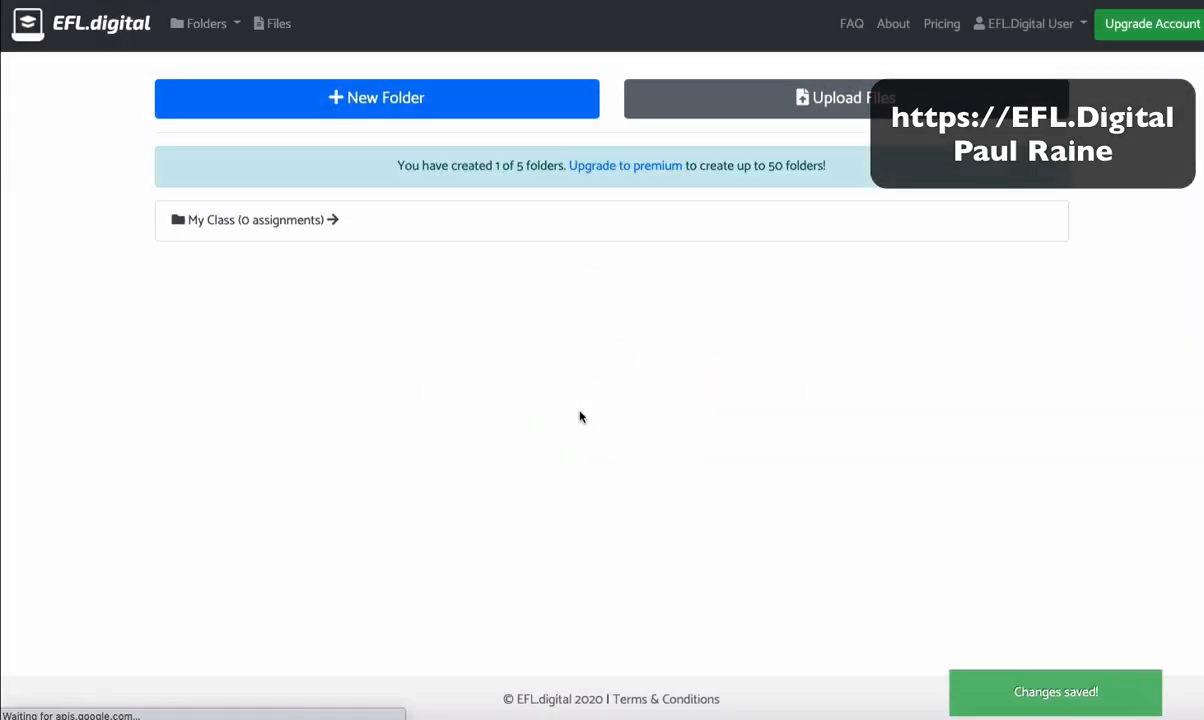
In the My Class folder, start a new Audio Recording assignment from the library and browse the available templates.
{"action": "left_click", "coordinate": [481, 238]}
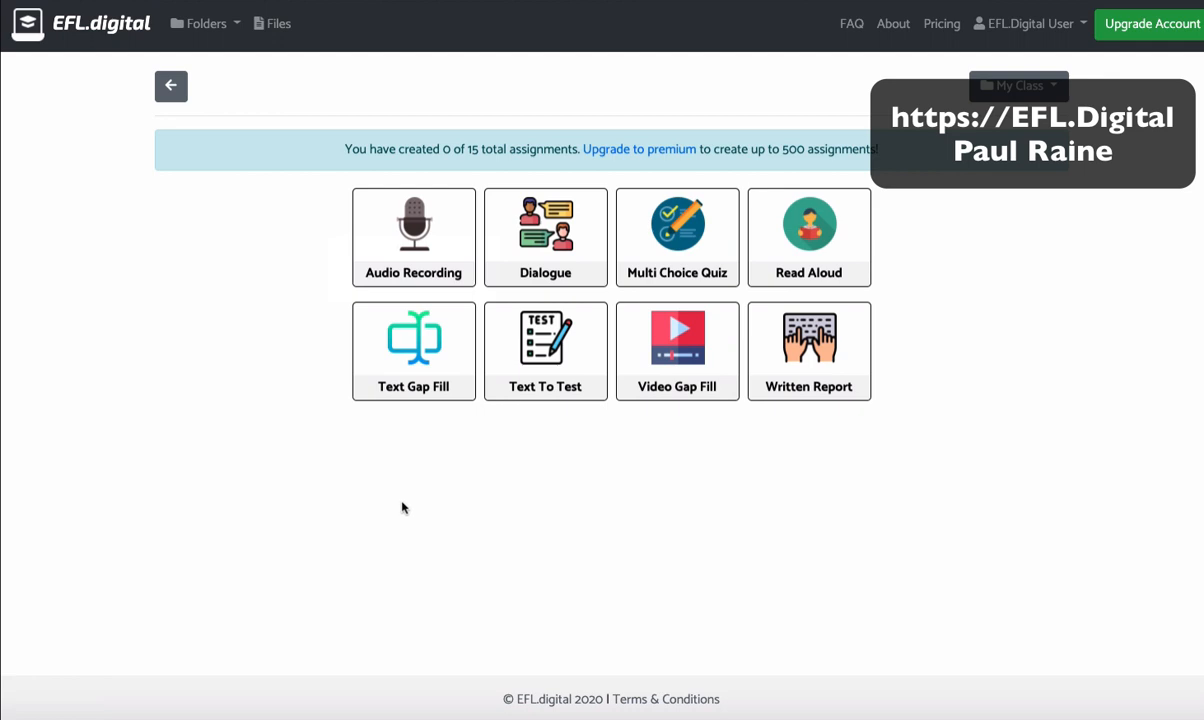
{"action": "left_click", "coordinate": [423, 262]}
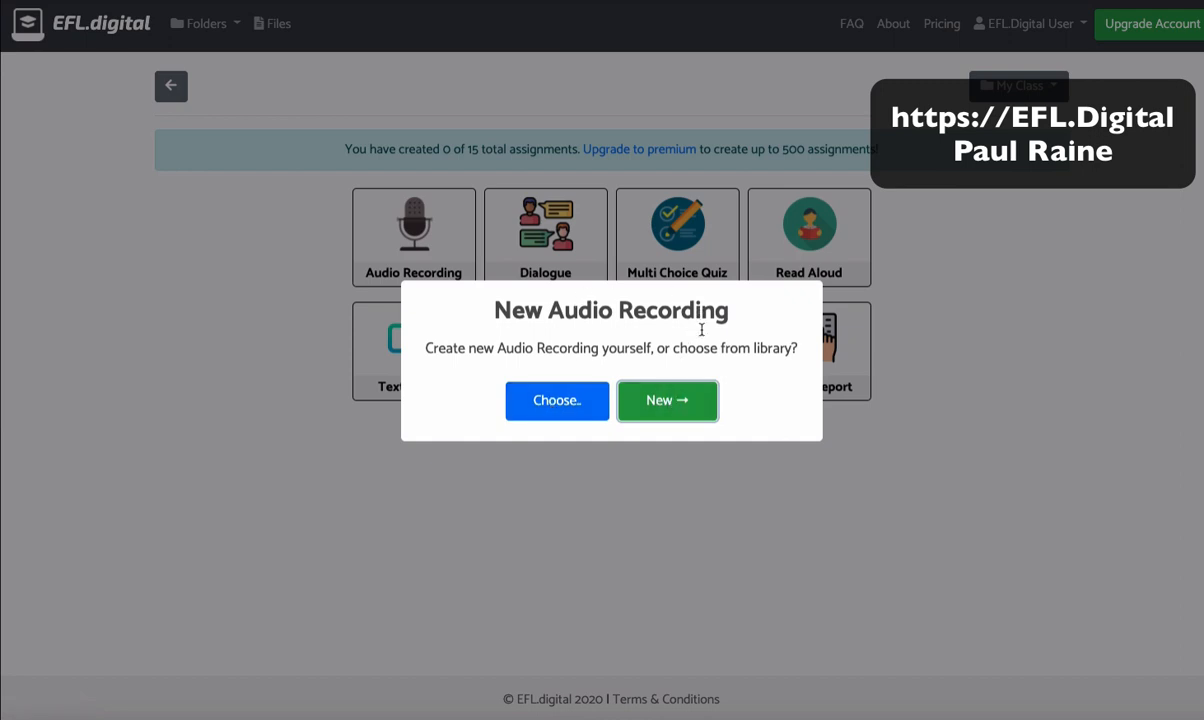
{"action": "left_click", "coordinate": [557, 405]}
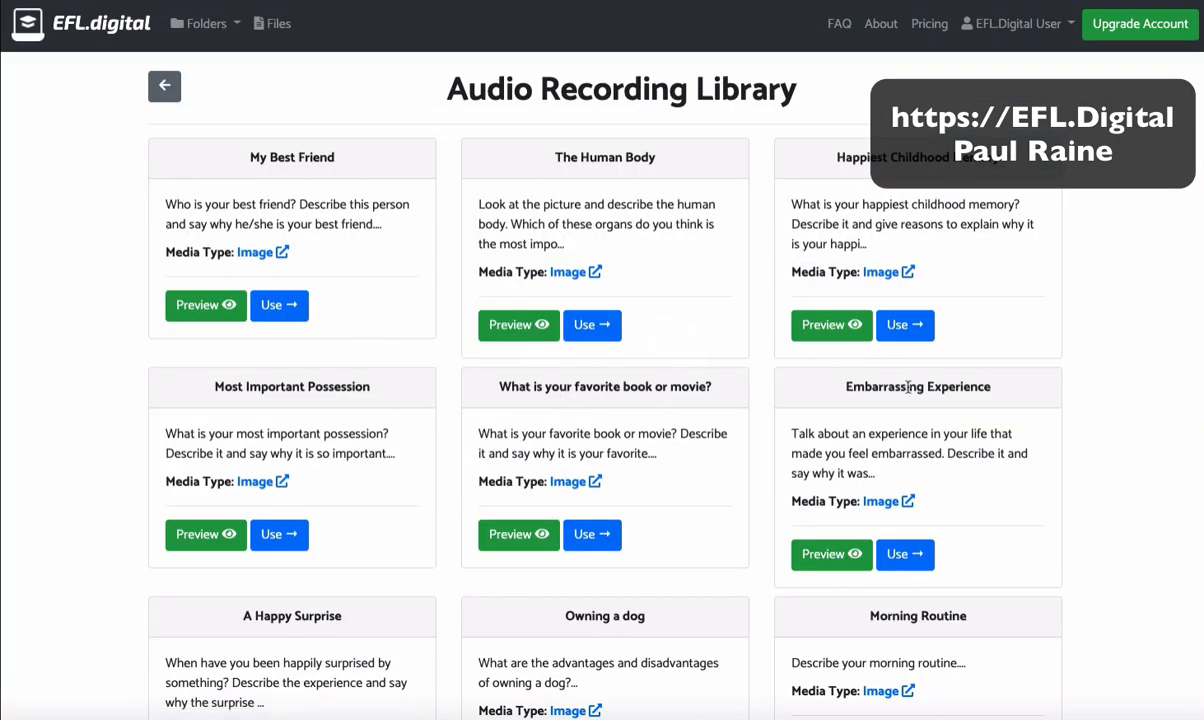
{"action": "scroll", "coordinate": [908, 387], "scroll_direction": "down", "scroll_amount": 4}
{"action": "scroll", "coordinate": [920, 413], "scroll_direction": "up", "scroll_amount": 4}
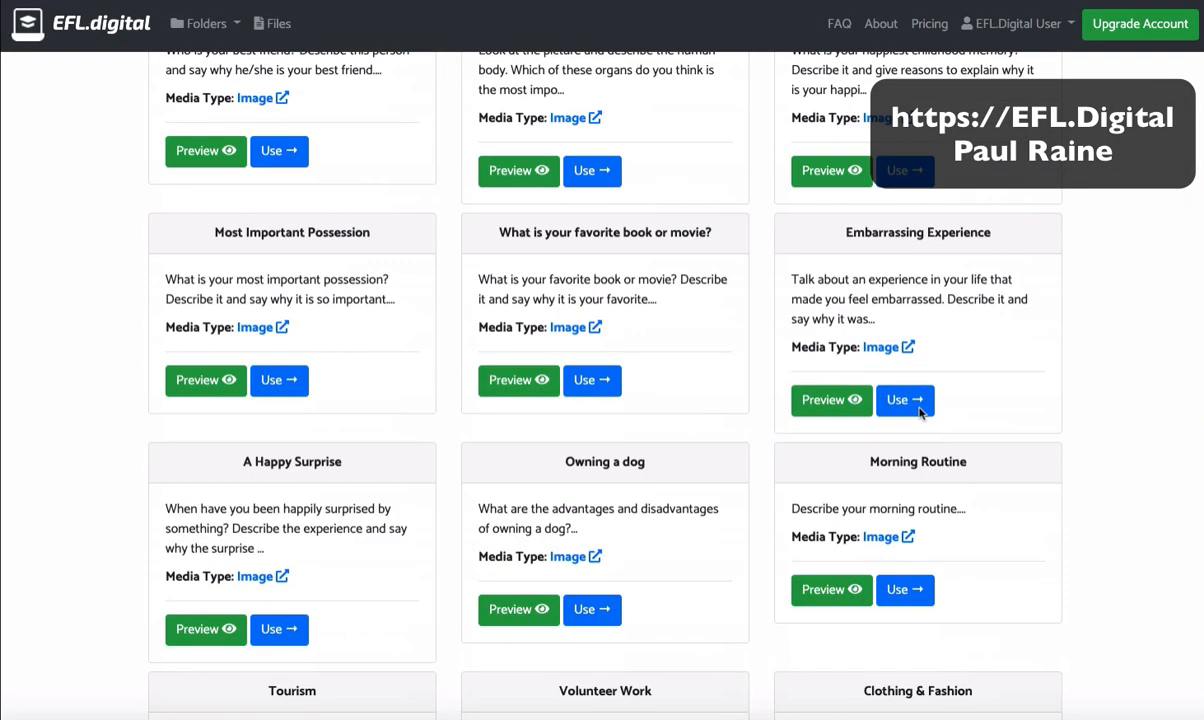
{"action": "scroll", "coordinate": [887, 341], "scroll_direction": "down", "scroll_amount": 4}
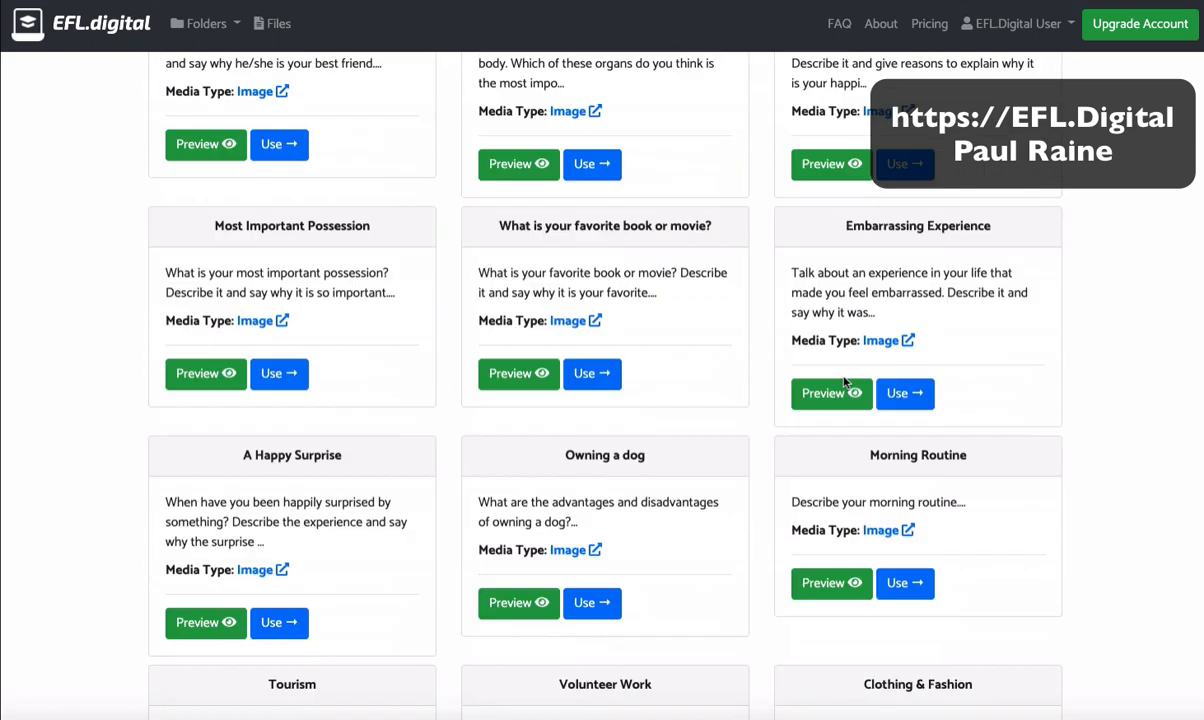
{"action": "scroll", "coordinate": [755, 399], "scroll_direction": "up", "scroll_amount": 4}
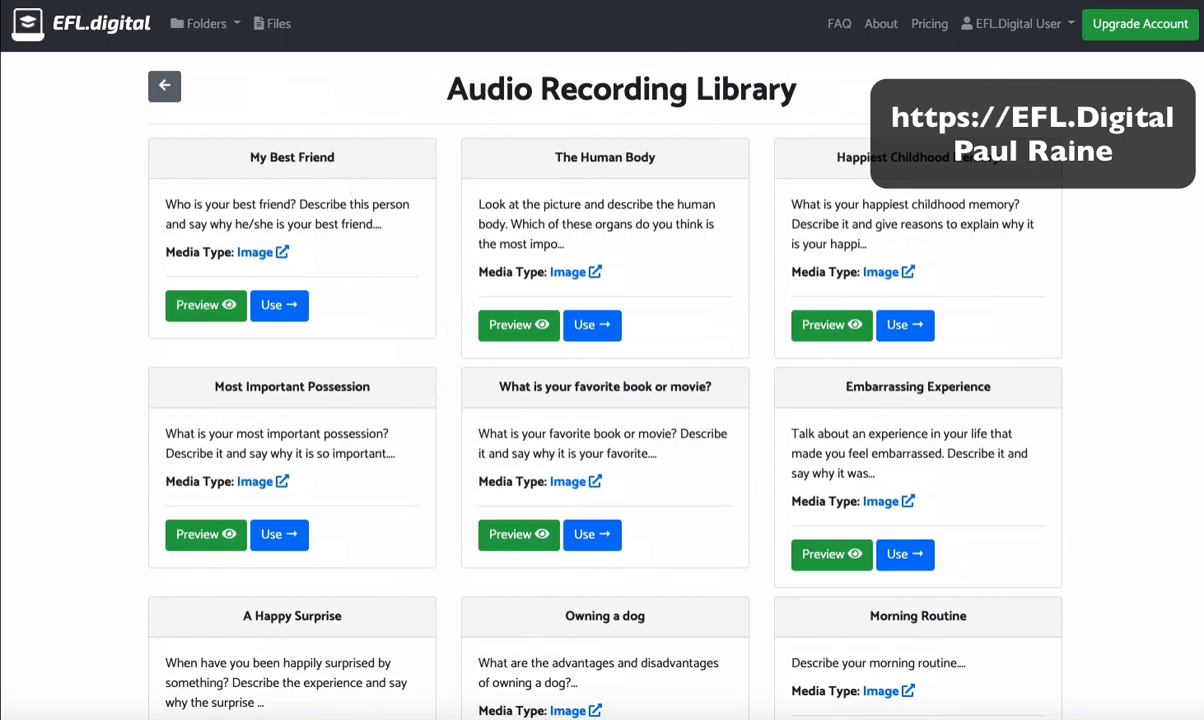
Examine the speaking prompt and the attached image of the My Best Friend template.
{"action": "left_click", "coordinate": [1118, 1]}
{"action": "left_click_drag", "start_coordinate": [164, 204], "coordinate": [411, 228]}
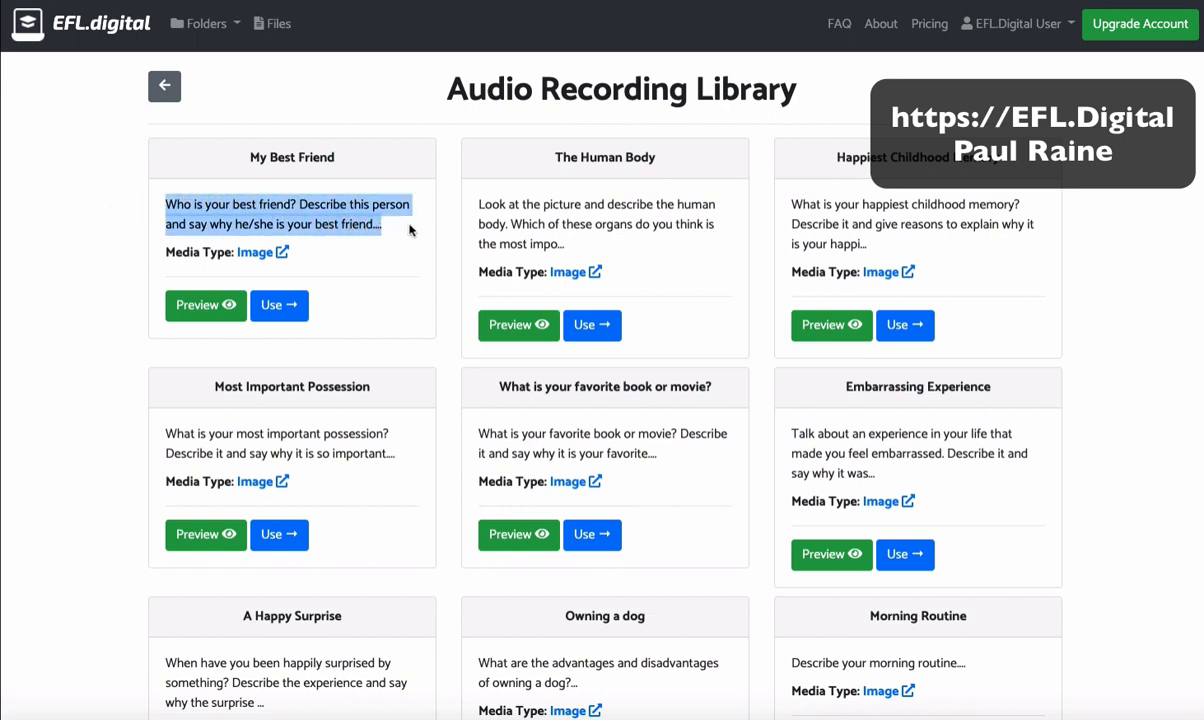
{"action": "left_click", "coordinate": [310, 204]}
{"action": "left_click", "coordinate": [262, 253]}
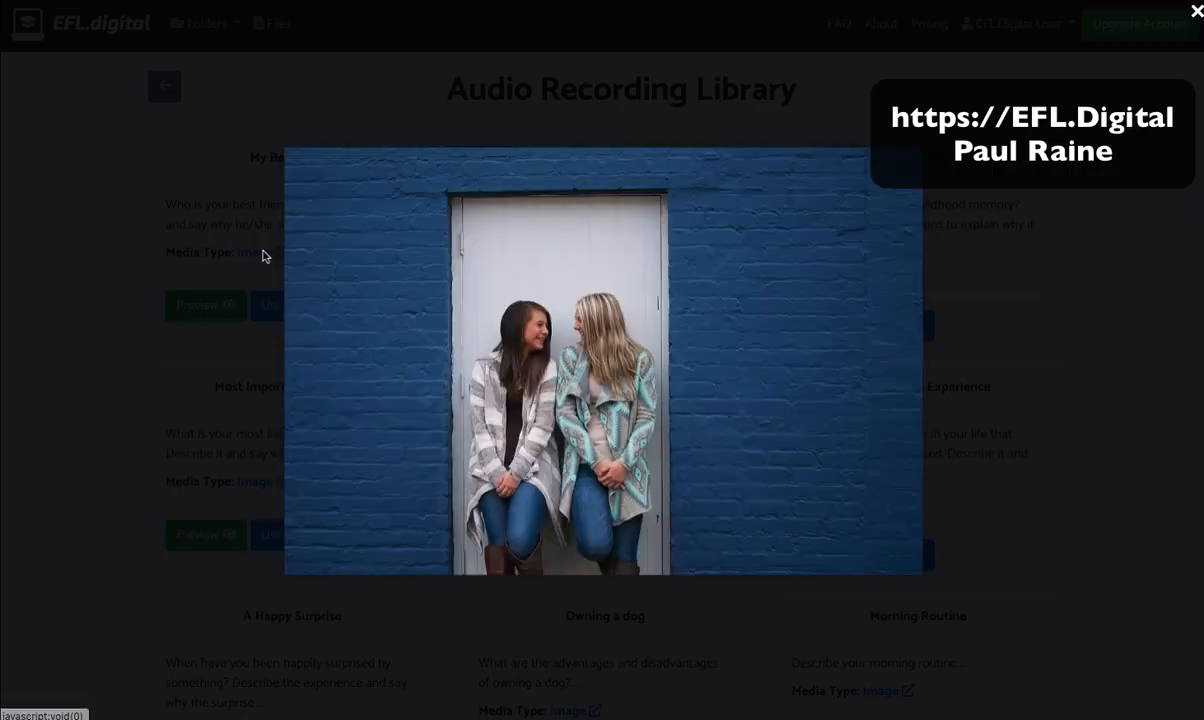
{"action": "left_click", "coordinate": [76, 296]}
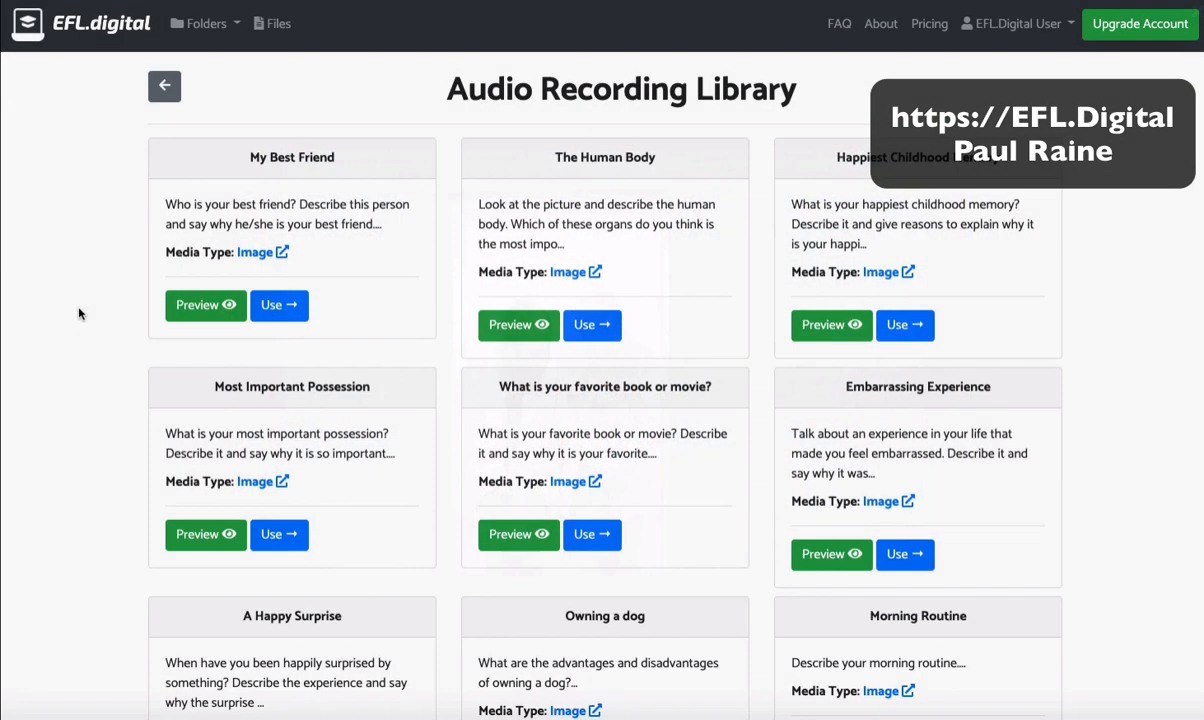
Use the My Best Friend template and set the assignment's title to "My Class TOEFL Speaking 1".
{"action": "left_click", "coordinate": [294, 306]}
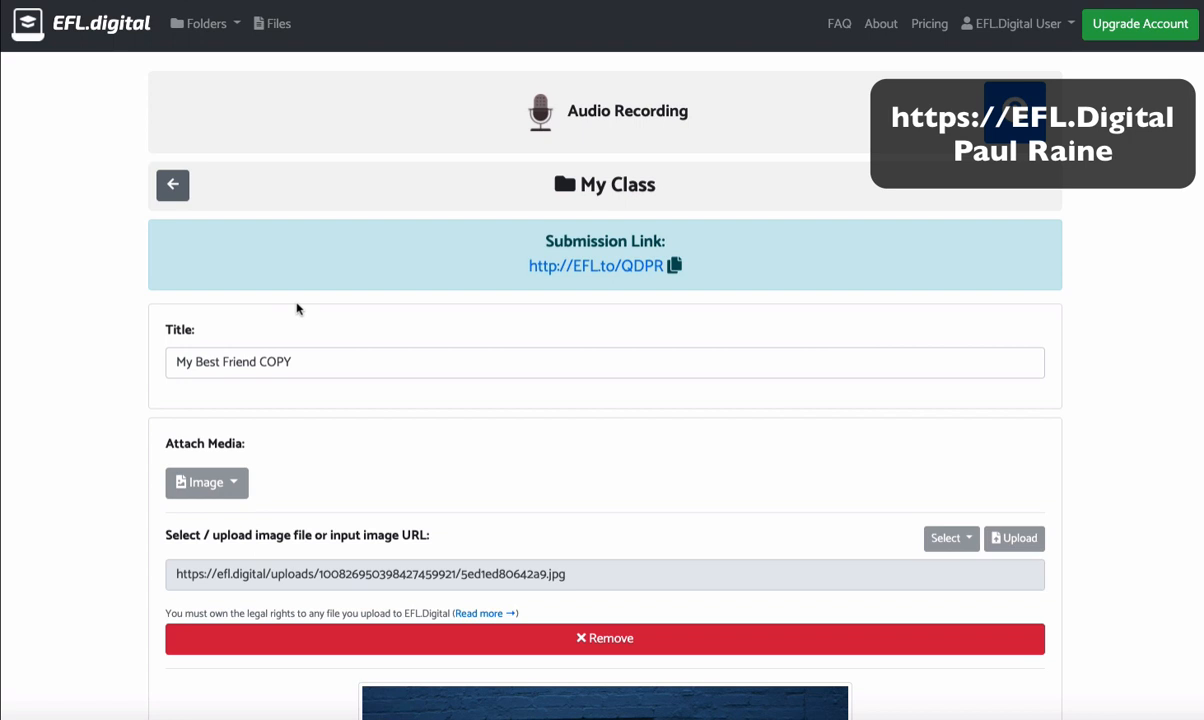
{"action": "scroll", "coordinate": [110, 310], "scroll_direction": "down", "scroll_amount": 1}
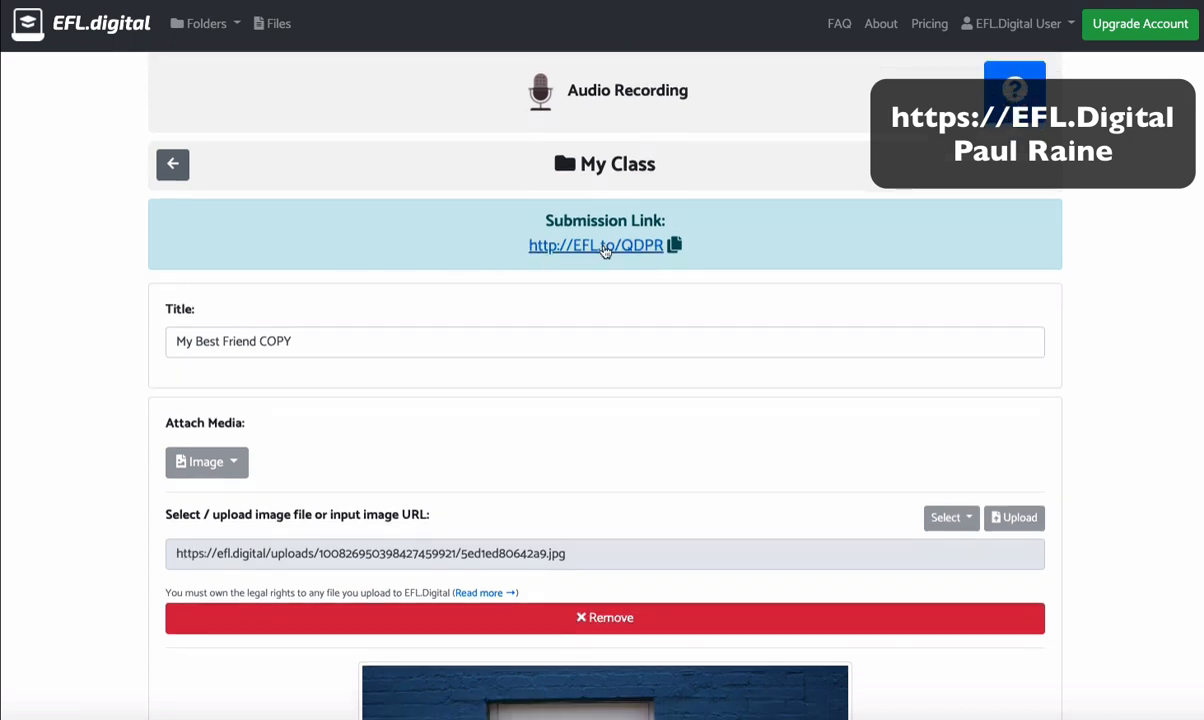
{"action": "scroll", "coordinate": [100, 315], "scroll_direction": "down", "scroll_amount": 1}
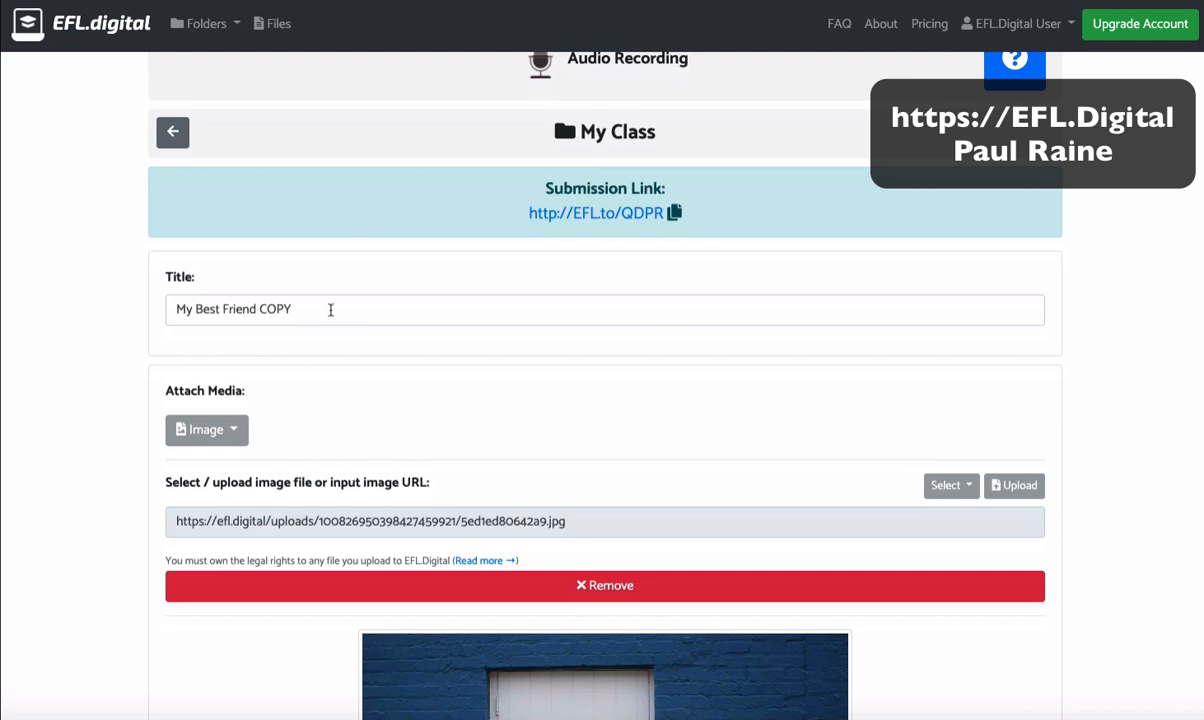
{"action": "left_click_drag", "start_coordinate": [328, 309], "coordinate": [128, 314]}
{"action": "type", "text": "My "}
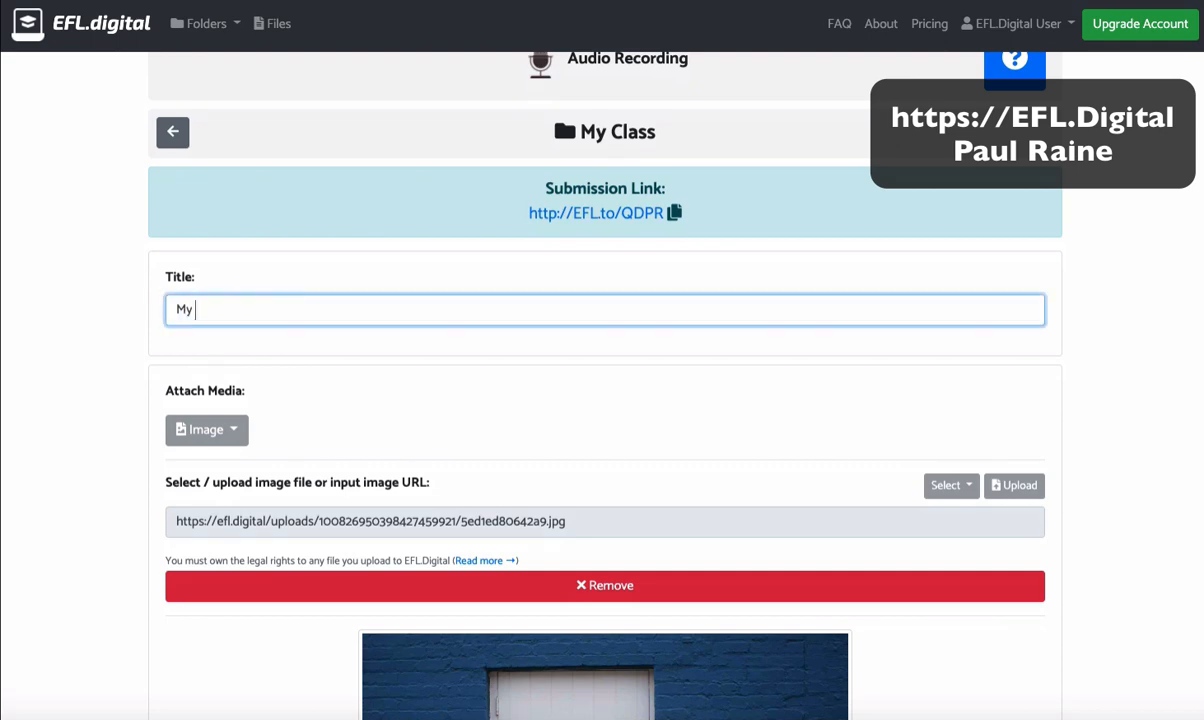
{"action": "type", "text": "Class TOEFL Speaking 1"}
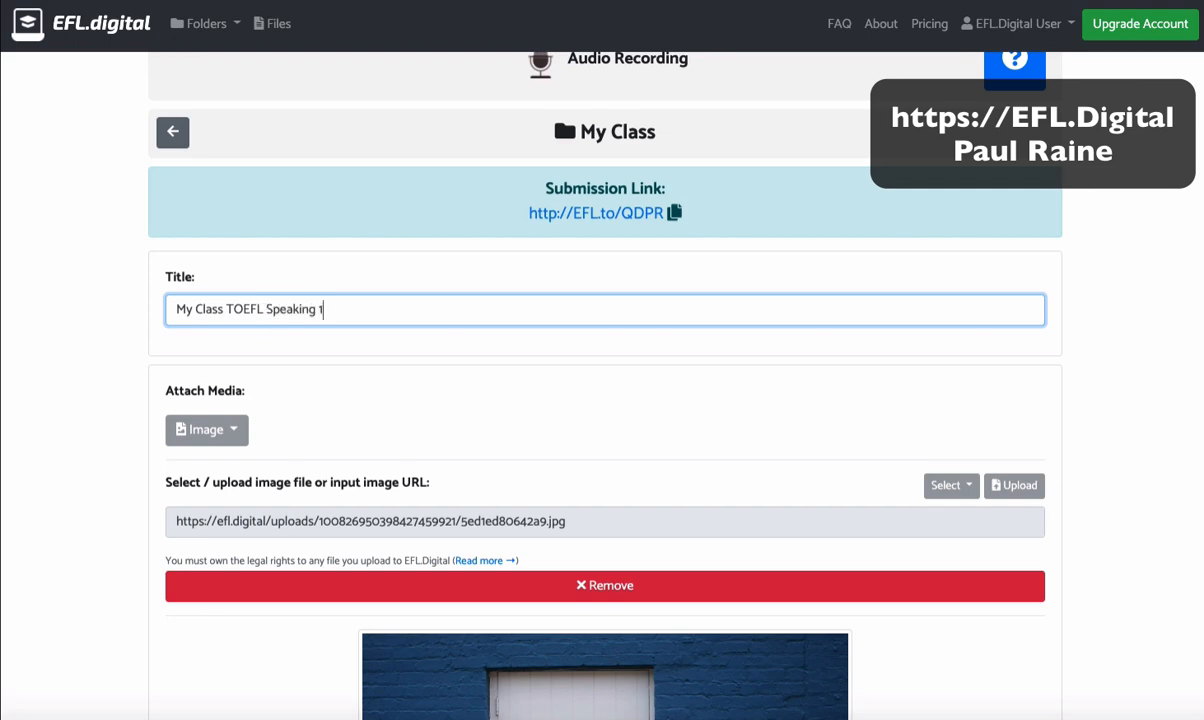
{"action": "left_click", "coordinate": [50, 309]}
Review the assignment's attached image, speaking prompt and time limit settings.
{"action": "scroll", "coordinate": [191, 320], "scroll_direction": "down", "scroll_amount": 6}
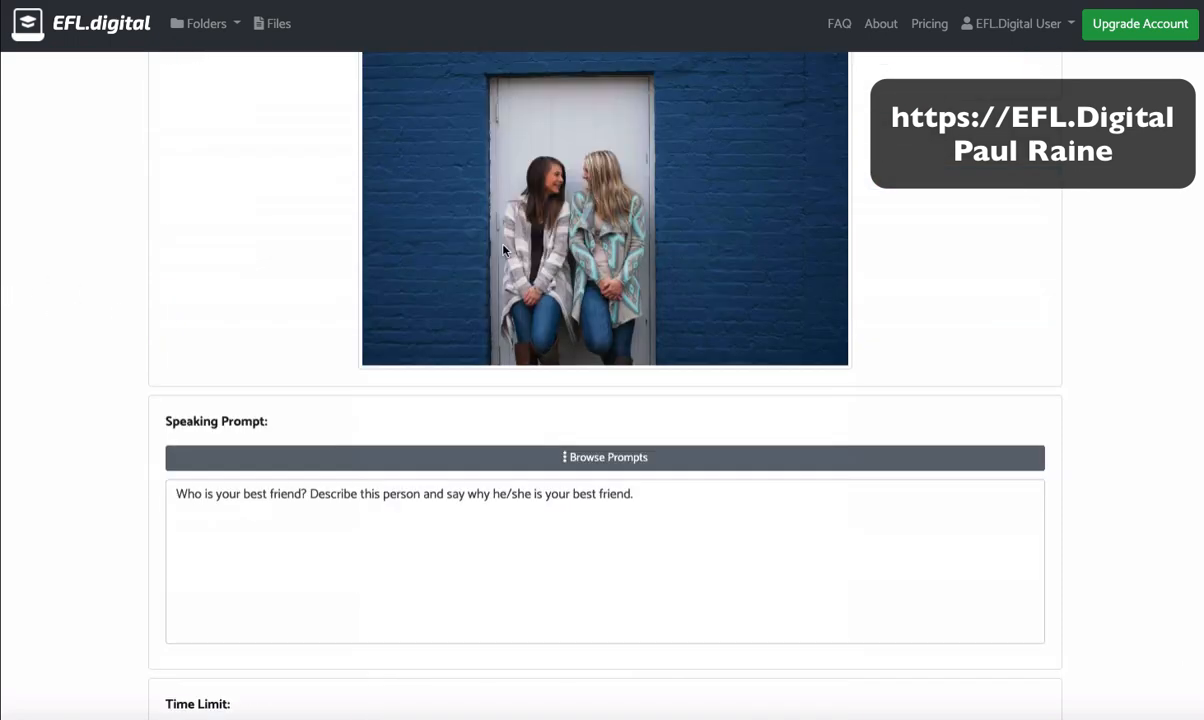
{"action": "scroll", "coordinate": [440, 256], "scroll_direction": "up", "scroll_amount": 3}
{"action": "scroll", "coordinate": [338, 410], "scroll_direction": "down", "scroll_amount": 3}
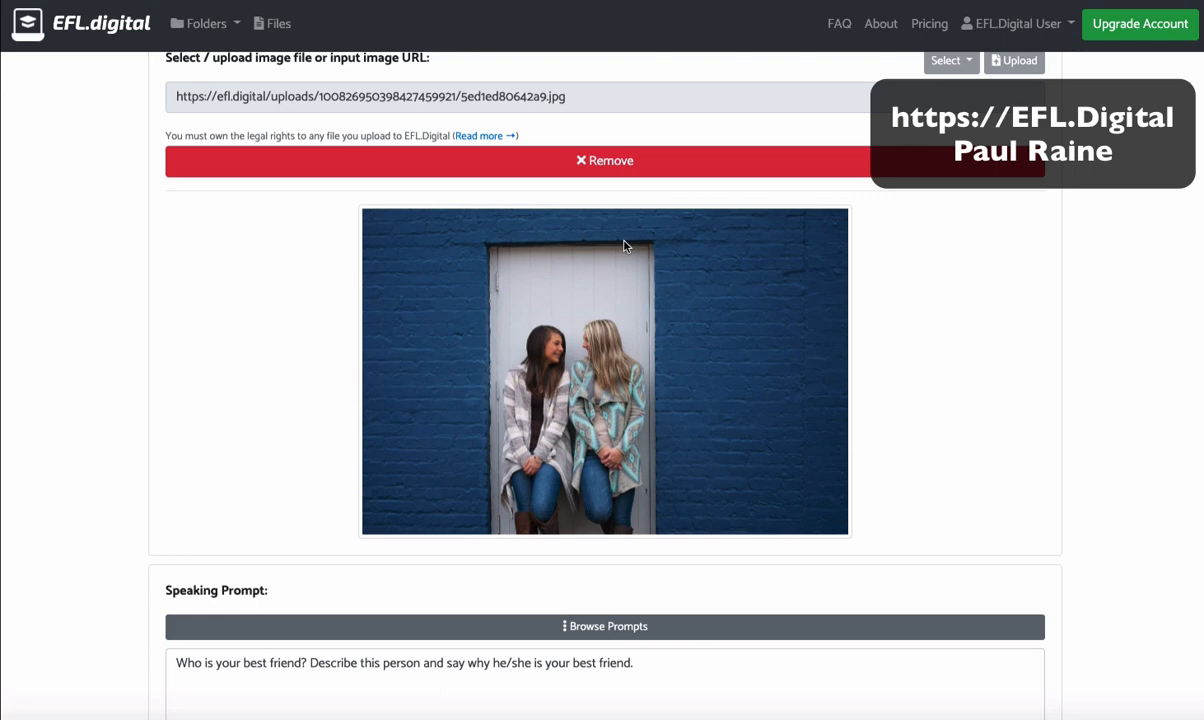
{"action": "scroll", "coordinate": [161, 376], "scroll_direction": "down", "scroll_amount": 2}
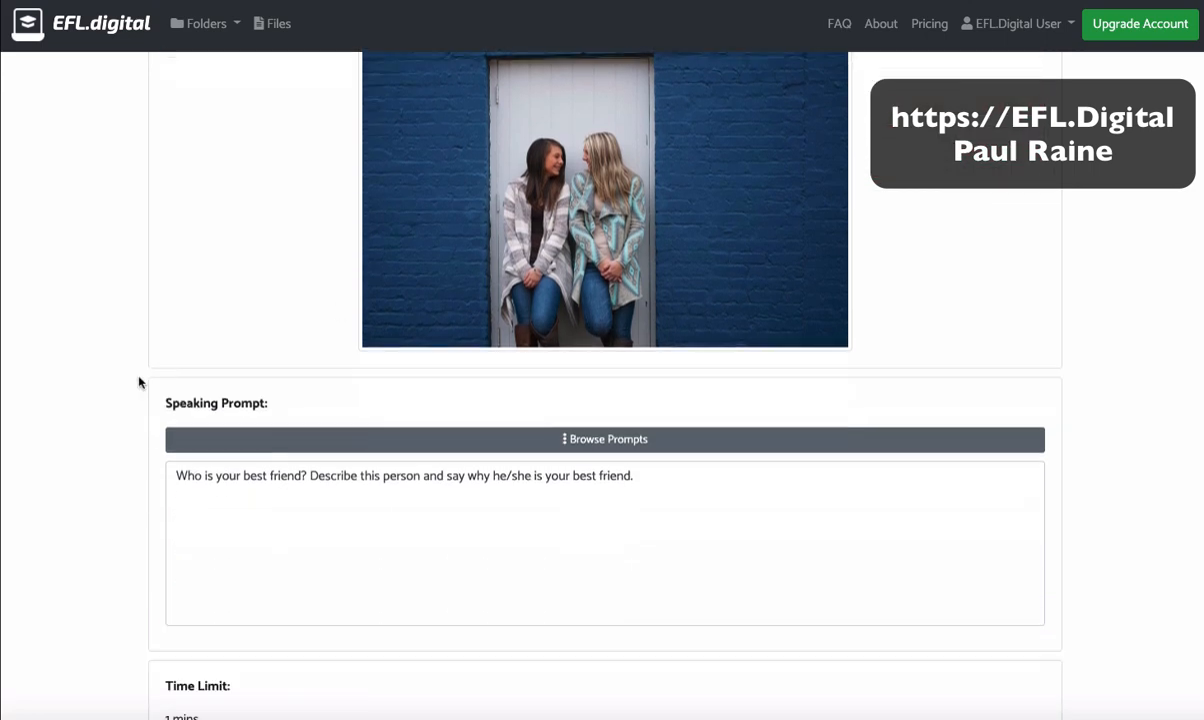
{"action": "scroll", "coordinate": [130, 384], "scroll_direction": "up", "scroll_amount": 3}
{"action": "scroll", "coordinate": [129, 384], "scroll_direction": "down", "scroll_amount": 4}
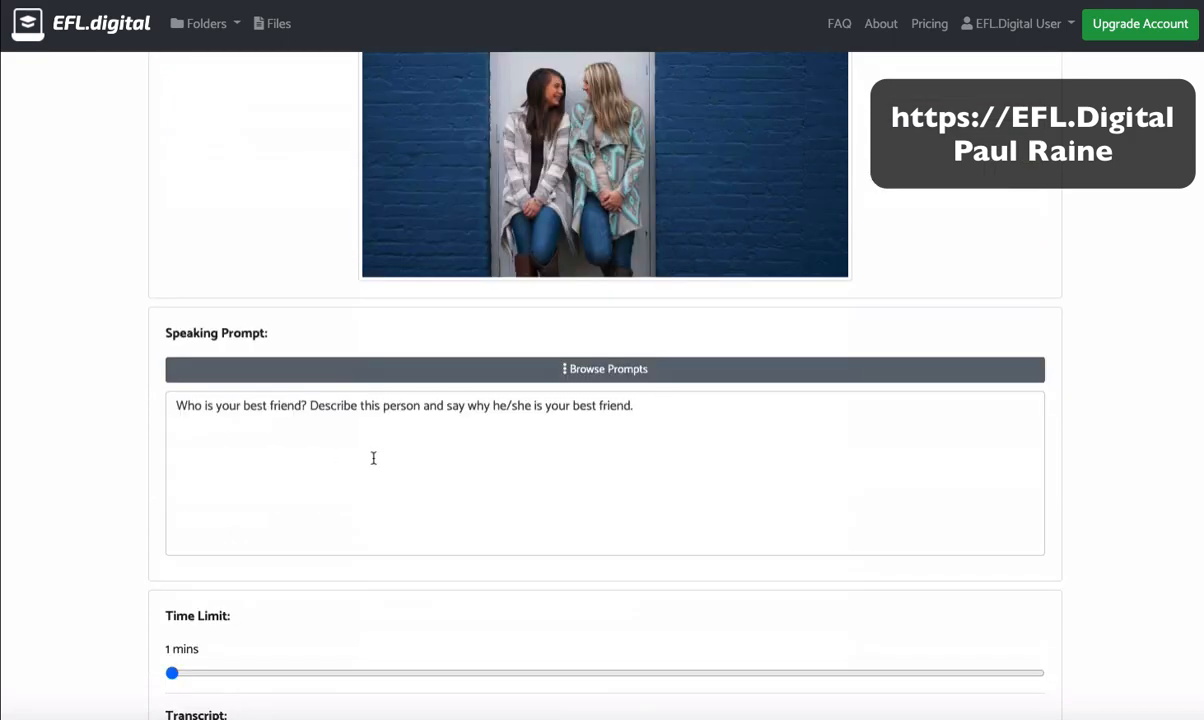
{"action": "left_click_drag", "start_coordinate": [774, 432], "coordinate": [153, 417]}
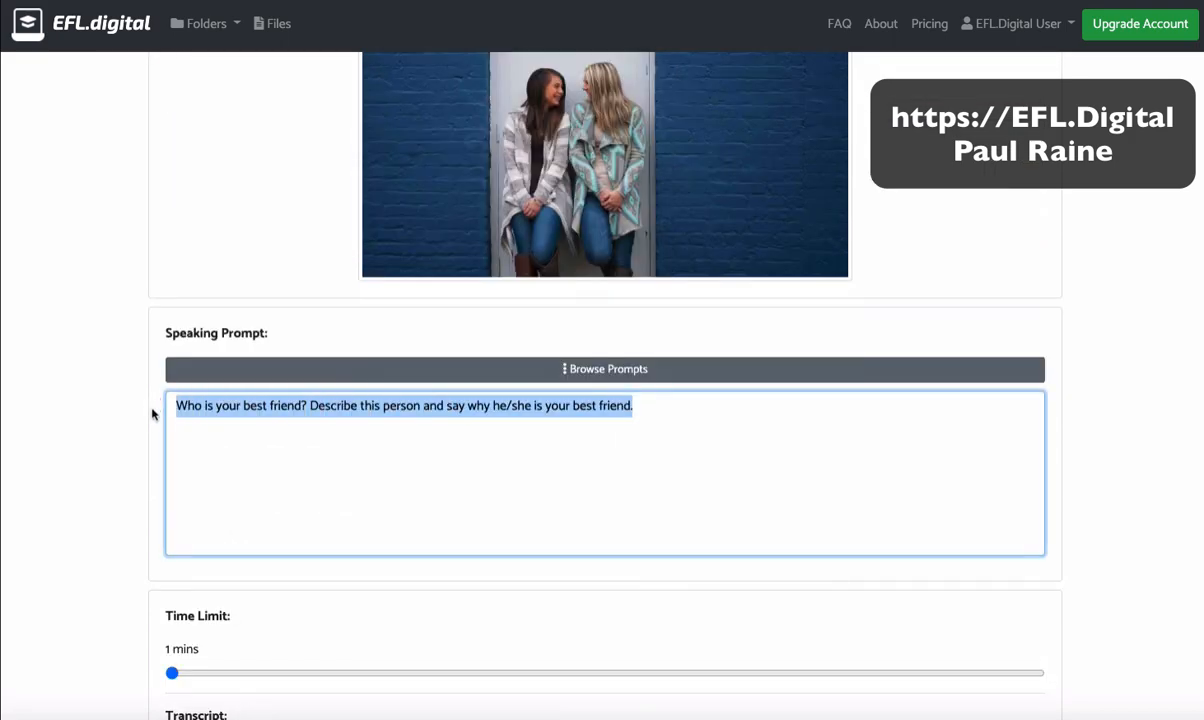
{"action": "scroll", "coordinate": [93, 318], "scroll_direction": "down", "scroll_amount": 1}
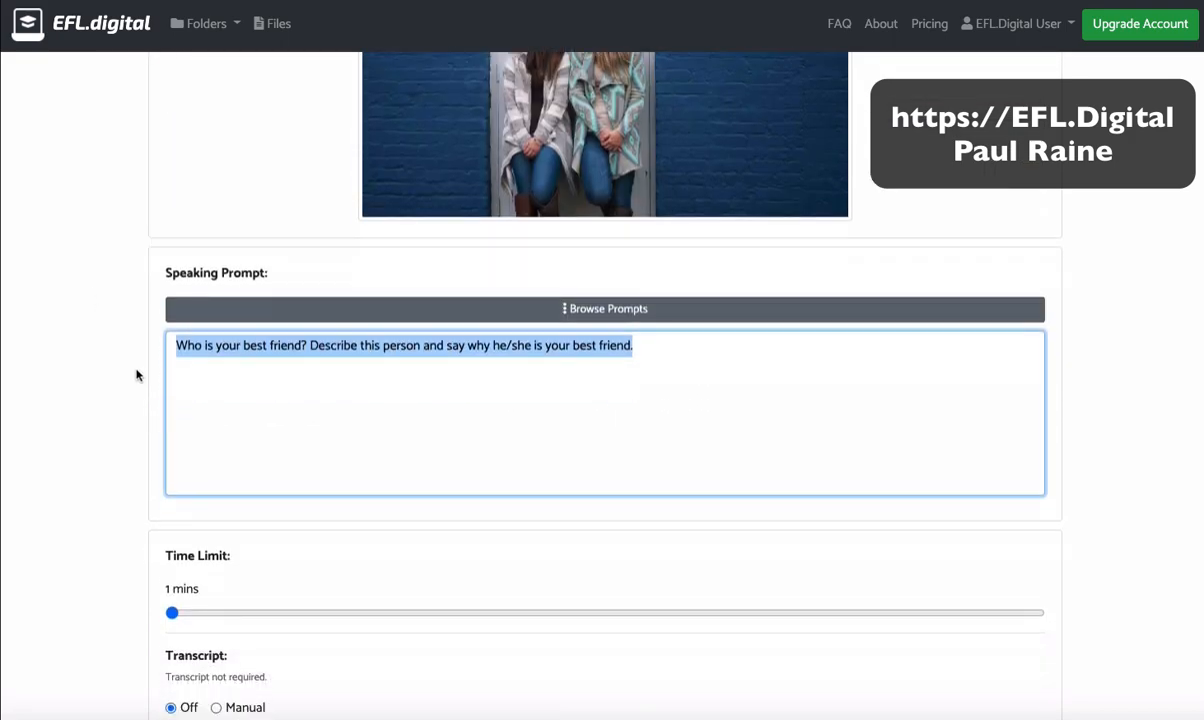
{"action": "scroll", "coordinate": [130, 408], "scroll_direction": "down", "scroll_amount": 1}
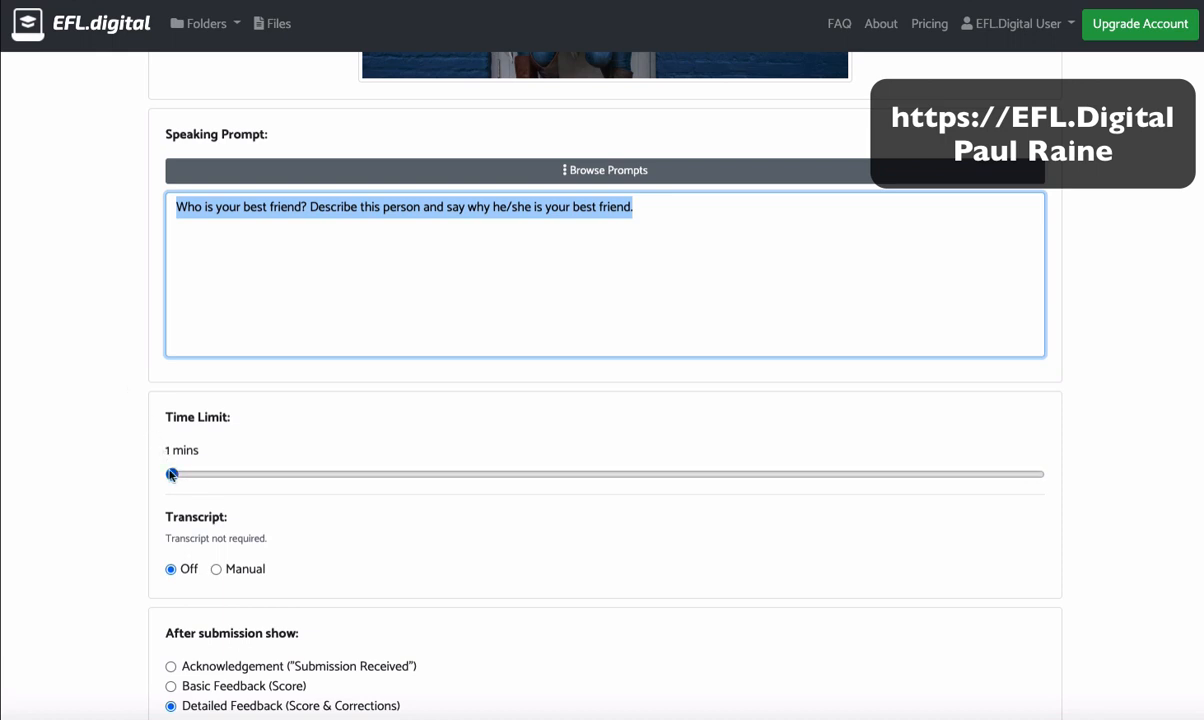
{"action": "scroll", "coordinate": [137, 469], "scroll_direction": "down", "scroll_amount": 1}
{"action": "scroll", "coordinate": [130, 469], "scroll_direction": "down", "scroll_amount": 3}
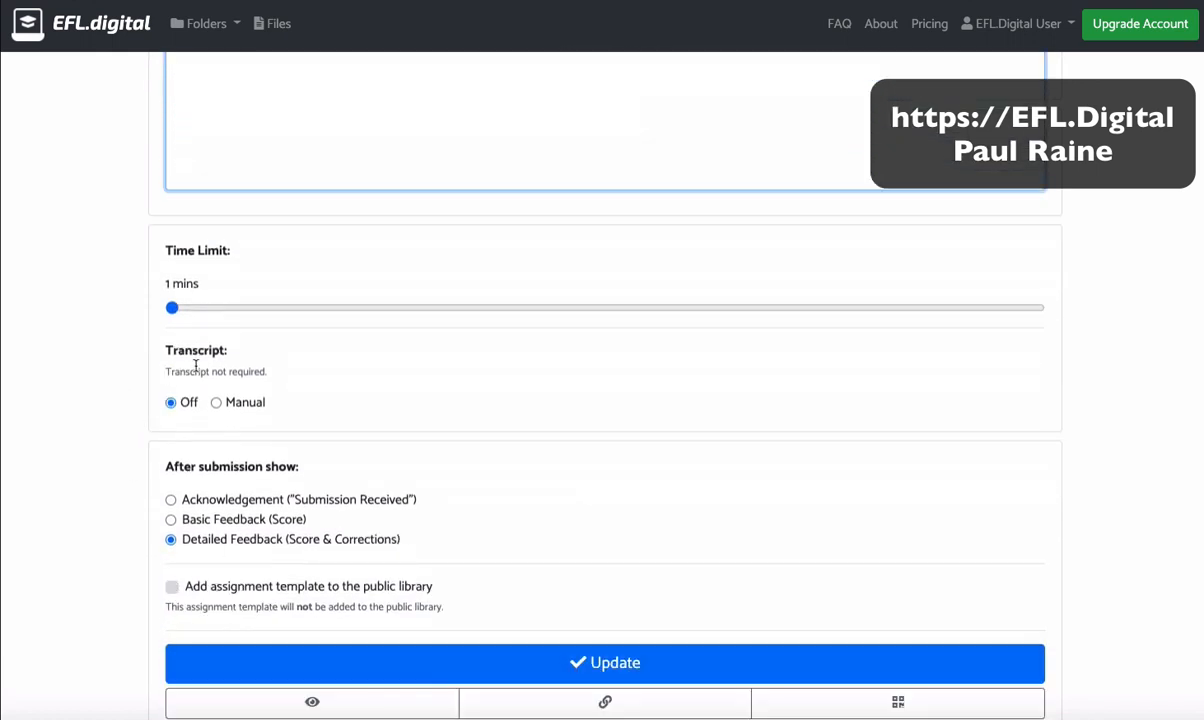
Set the assignment's transcript option to Manual and check its description.
{"action": "left_click", "coordinate": [236, 400]}
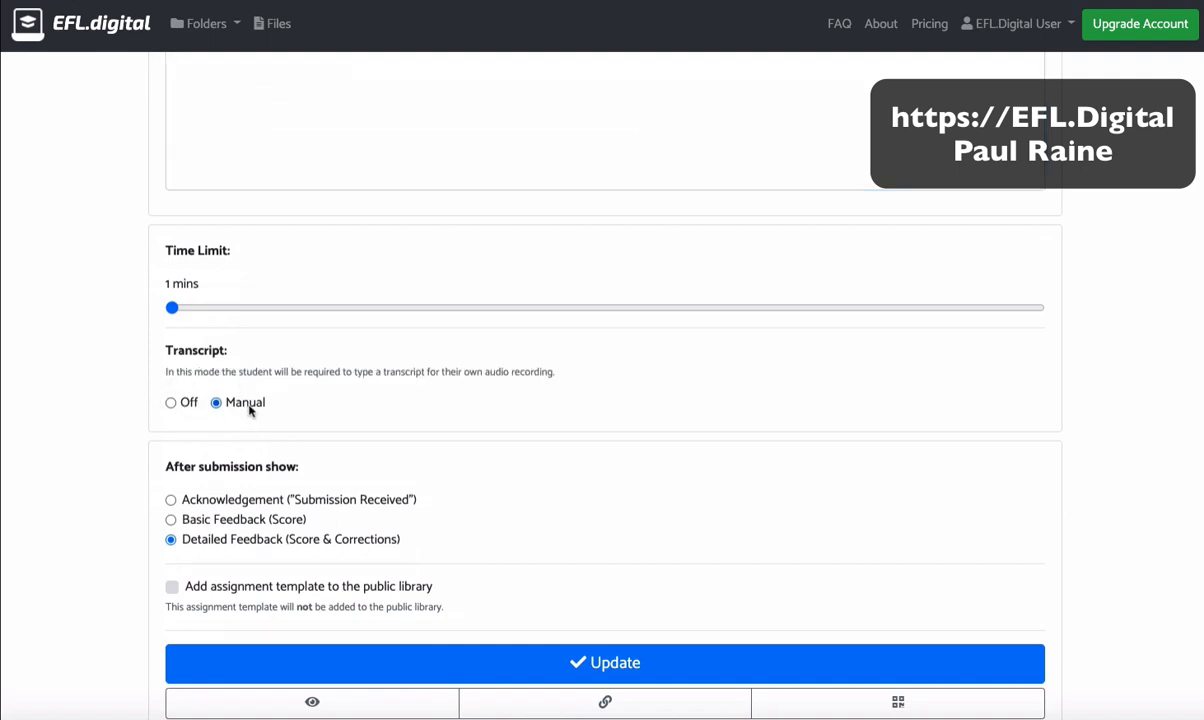
{"action": "mouse_move", "coordinate": [174, 371]}
{"action": "left_mouse_down"}
{"action": "mouse_move", "coordinate": [564, 376]}
{"action": "mouse_move", "coordinate": [161, 371]}
{"action": "left_mouse_up"}
{"action": "left_click", "coordinate": [129, 377]}
Choose Detailed Feedback (Score & Corrections) to show after submission and save the assignment's changes.
{"action": "scroll", "coordinate": [121, 410], "scroll_direction": "down", "scroll_amount": 1}
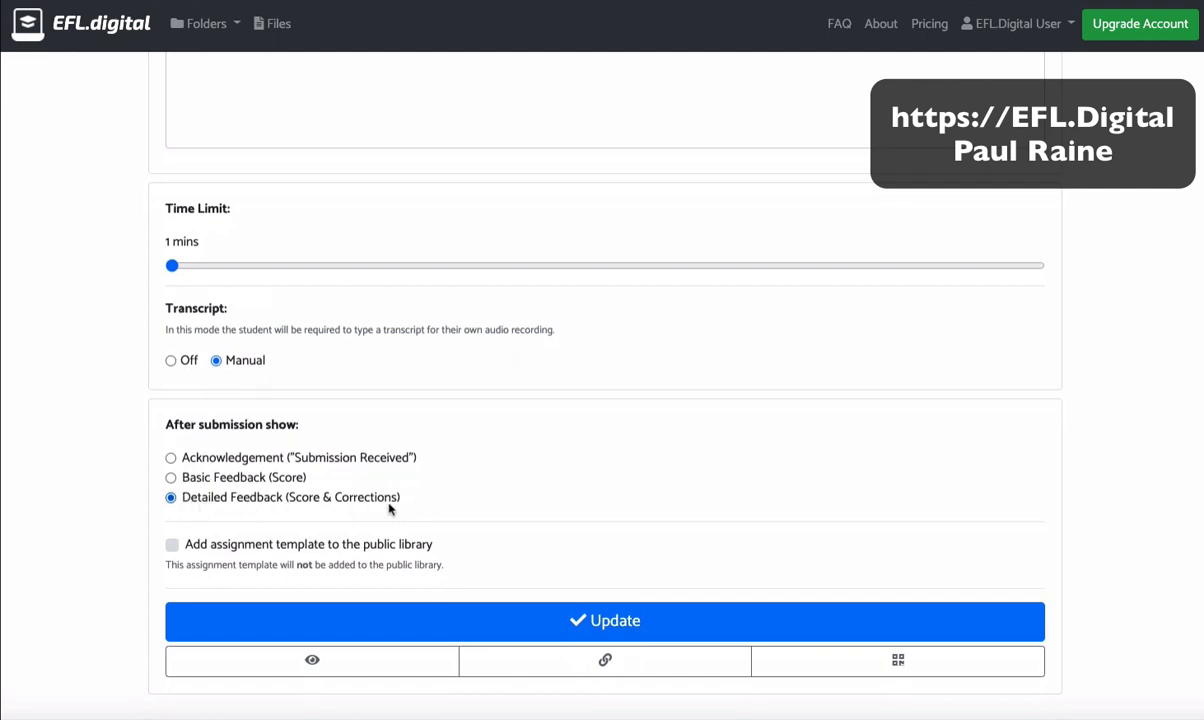
{"action": "left_click", "coordinate": [348, 460]}
{"action": "left_click", "coordinate": [248, 478]}
{"action": "left_click", "coordinate": [378, 497]}
{"action": "left_click", "coordinate": [409, 624]}
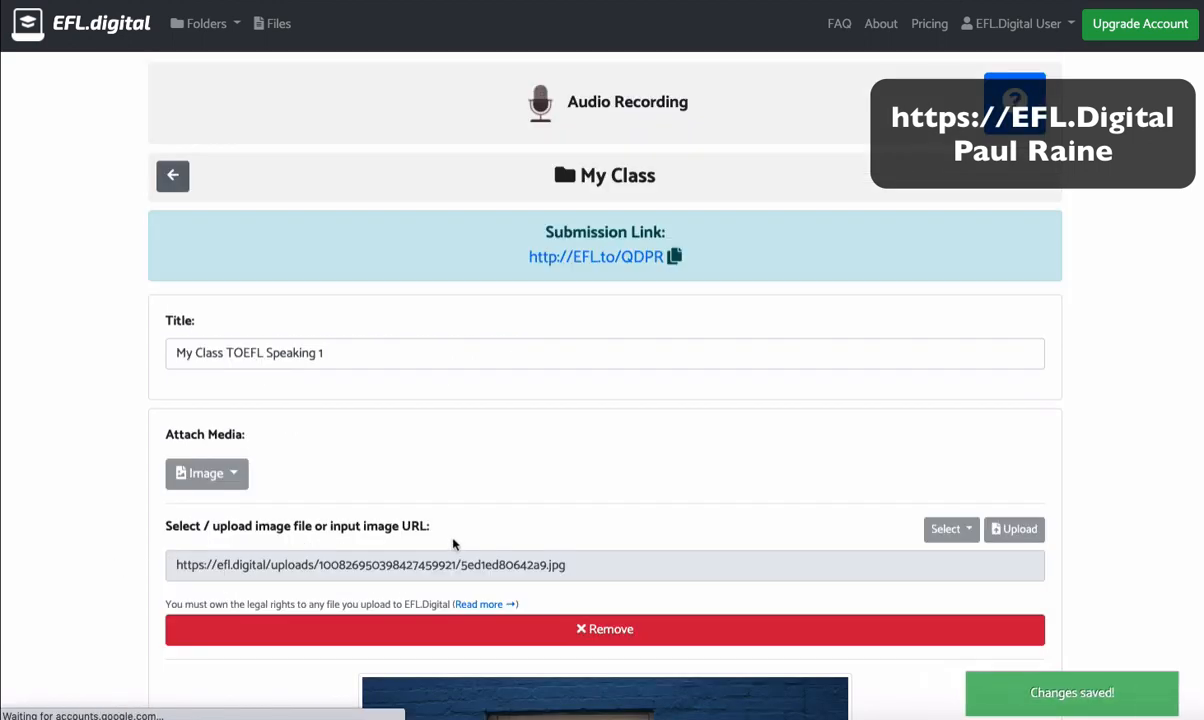
Preview the saved assignment's submission page and examine its speaking prompt.
{"action": "scroll", "coordinate": [453, 543], "scroll_direction": "down", "scroll_amount": 15}
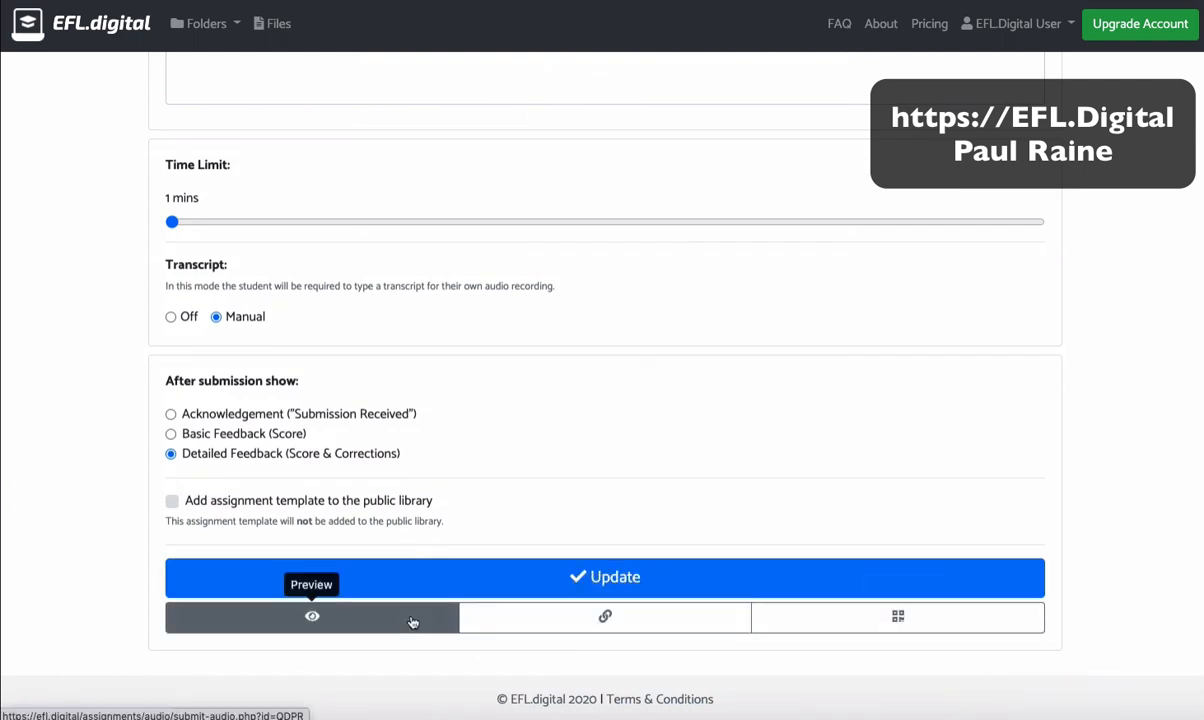
{"action": "left_click", "coordinate": [337, 621]}
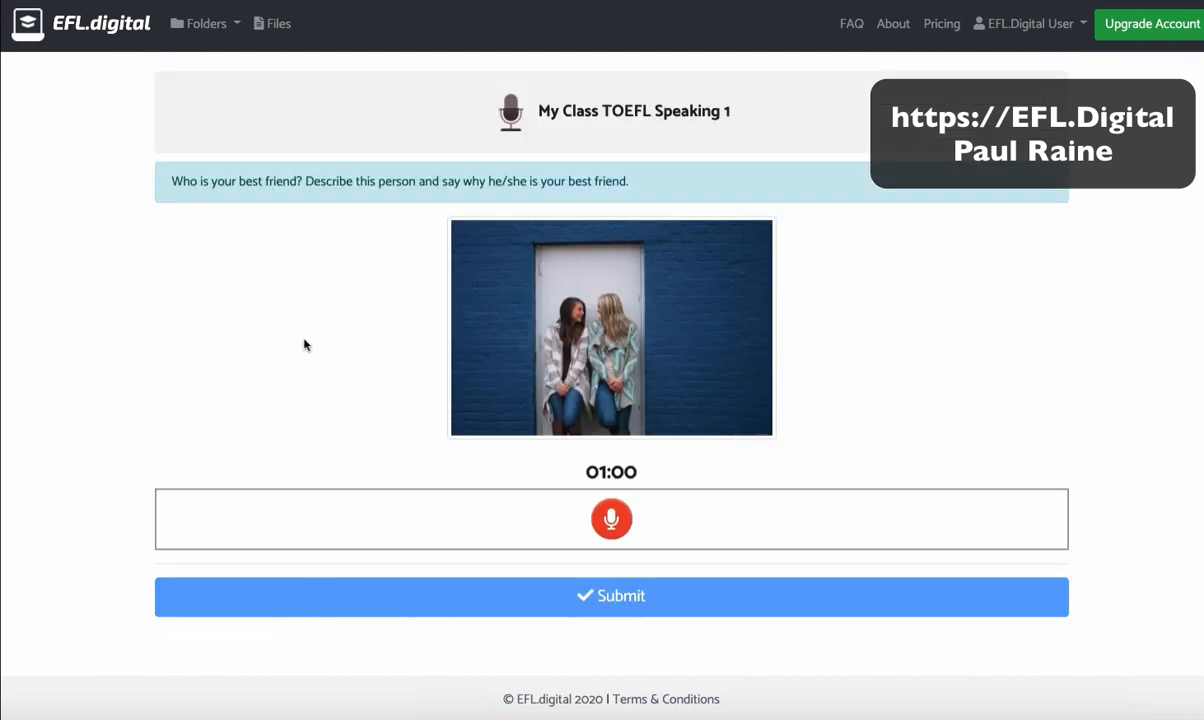
{"action": "left_click_drag", "start_coordinate": [165, 181], "coordinate": [678, 186]}
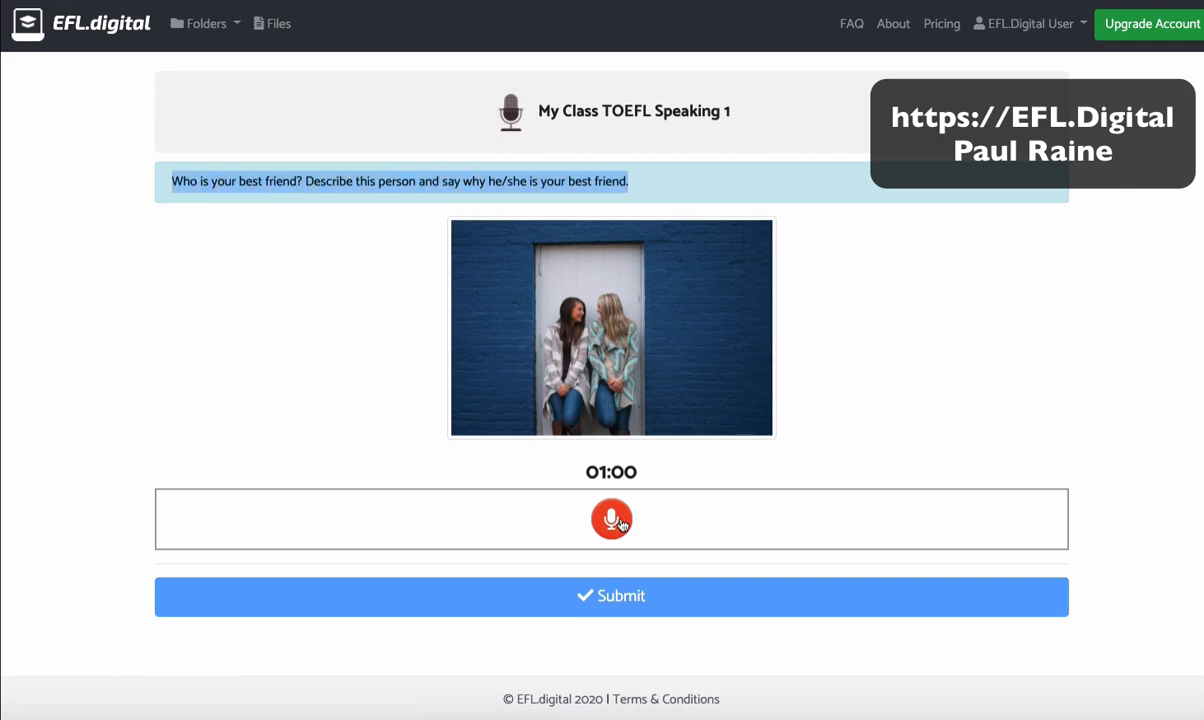
{"action": "left_click", "coordinate": [300, 381]}
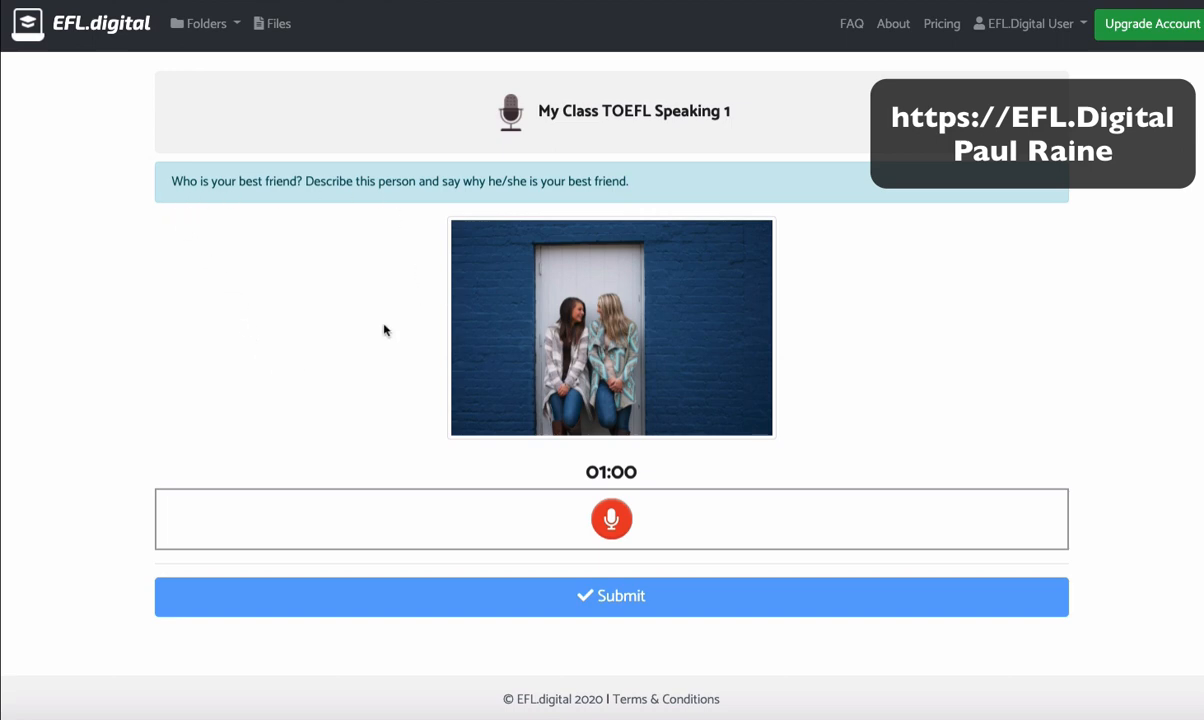
Record a spoken answer of about 10 seconds to the prompt and play the recording back.
{"action": "left_click", "coordinate": [580, 495]}
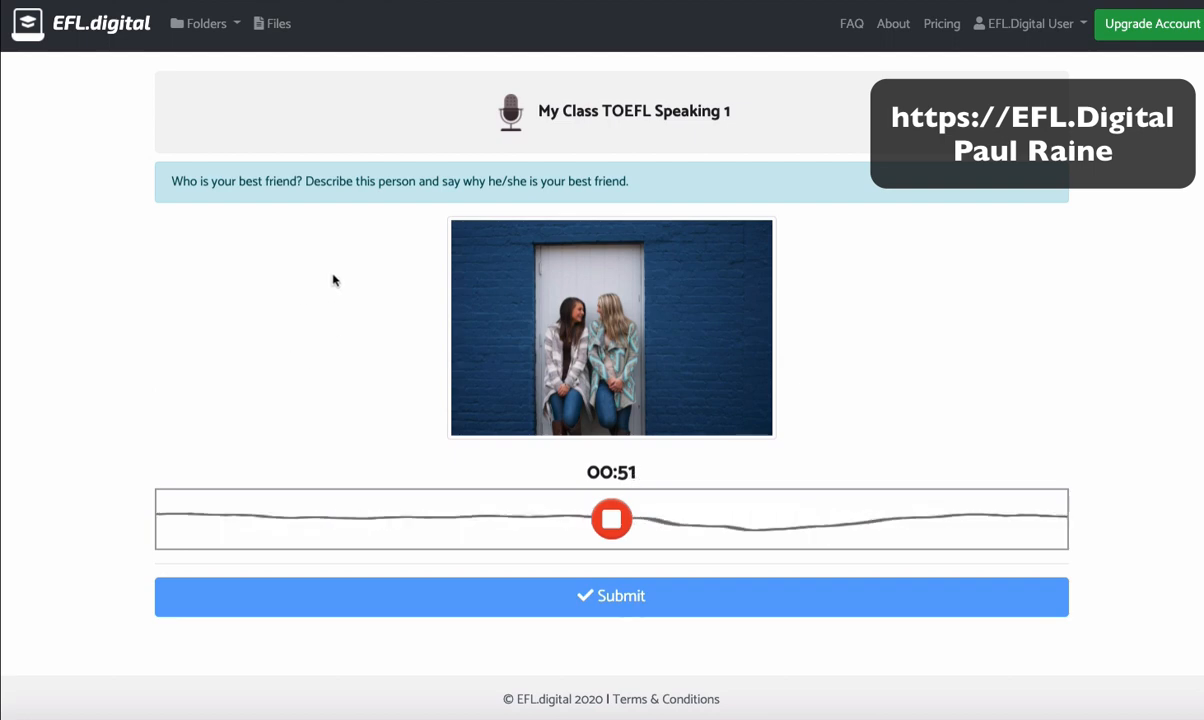
{"action": "left_click", "coordinate": [616, 518]}
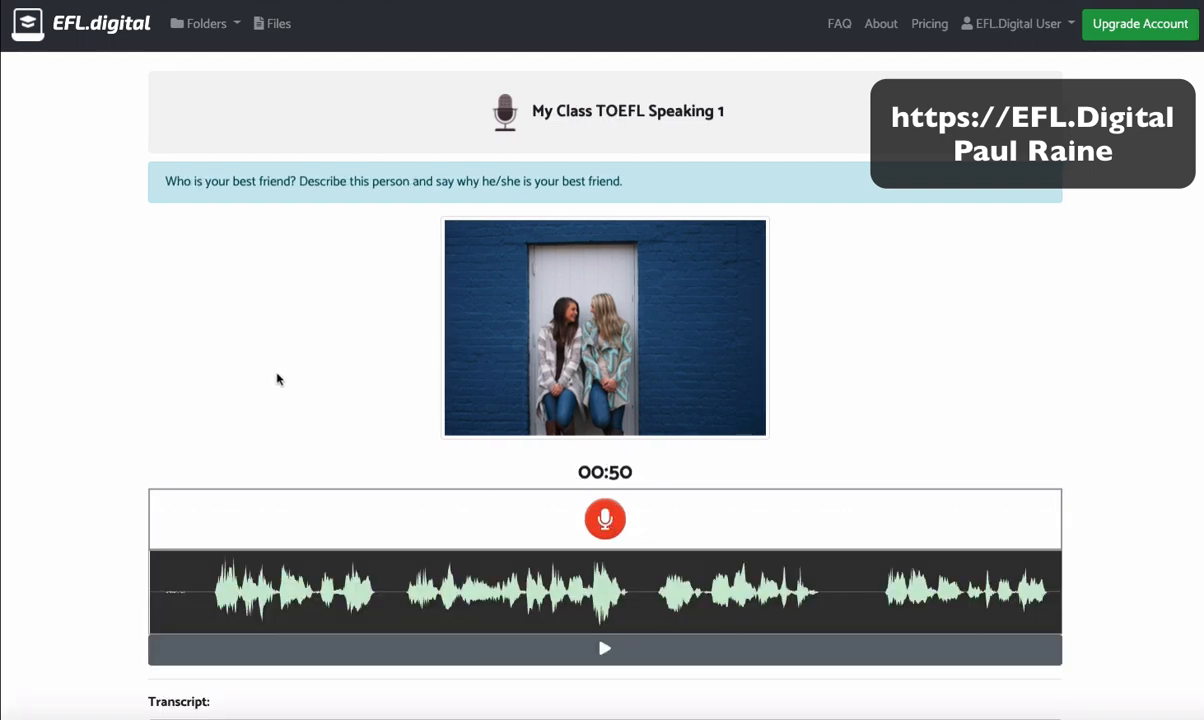
{"action": "scroll", "coordinate": [278, 381], "scroll_direction": "down", "scroll_amount": 1}
{"action": "scroll", "coordinate": [278, 381], "scroll_direction": "down", "scroll_amount": 1}
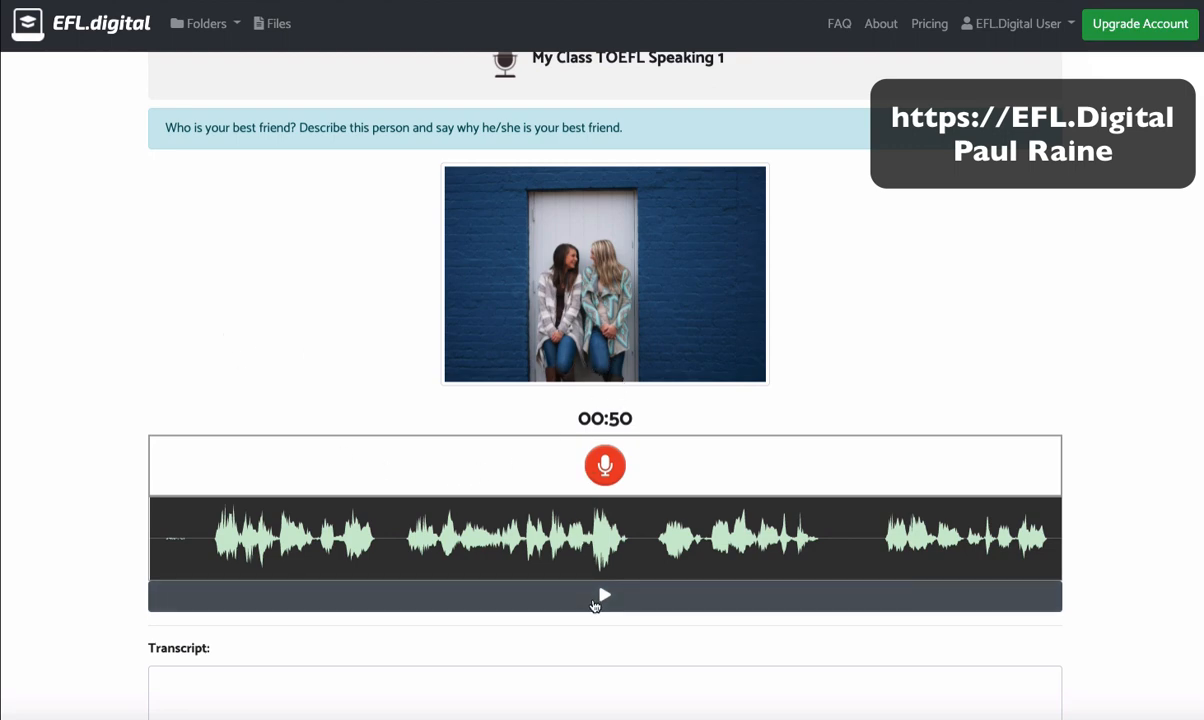
{"action": "left_click", "coordinate": [594, 605]}
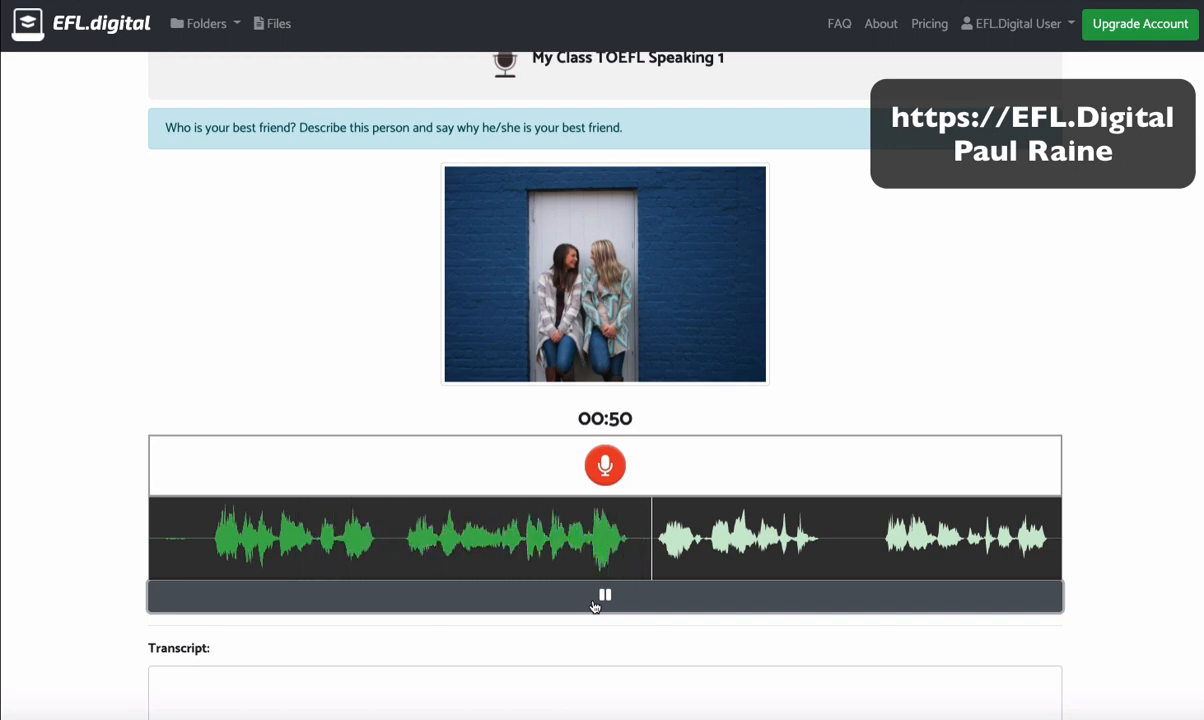
Replay the start of the recording and transcribe its first sentence, "My best friend is called" followed by the friend's name.
{"action": "left_click", "coordinate": [594, 605]}
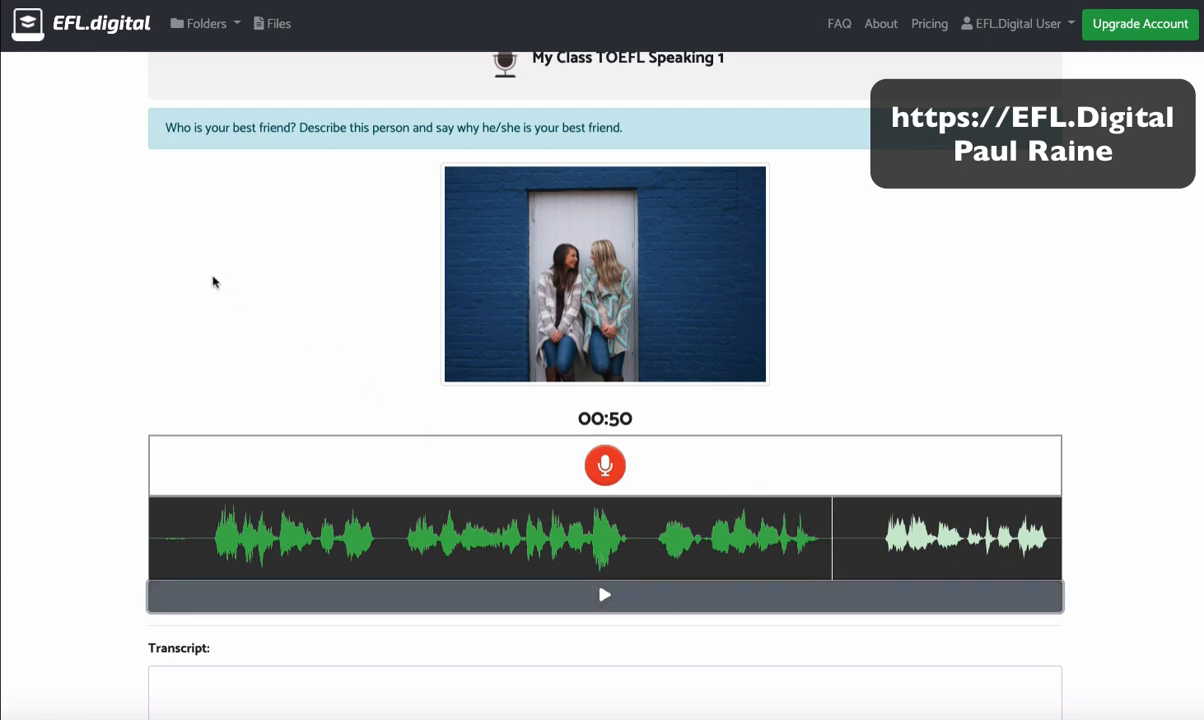
{"action": "scroll", "coordinate": [164, 362], "scroll_direction": "down", "scroll_amount": 3}
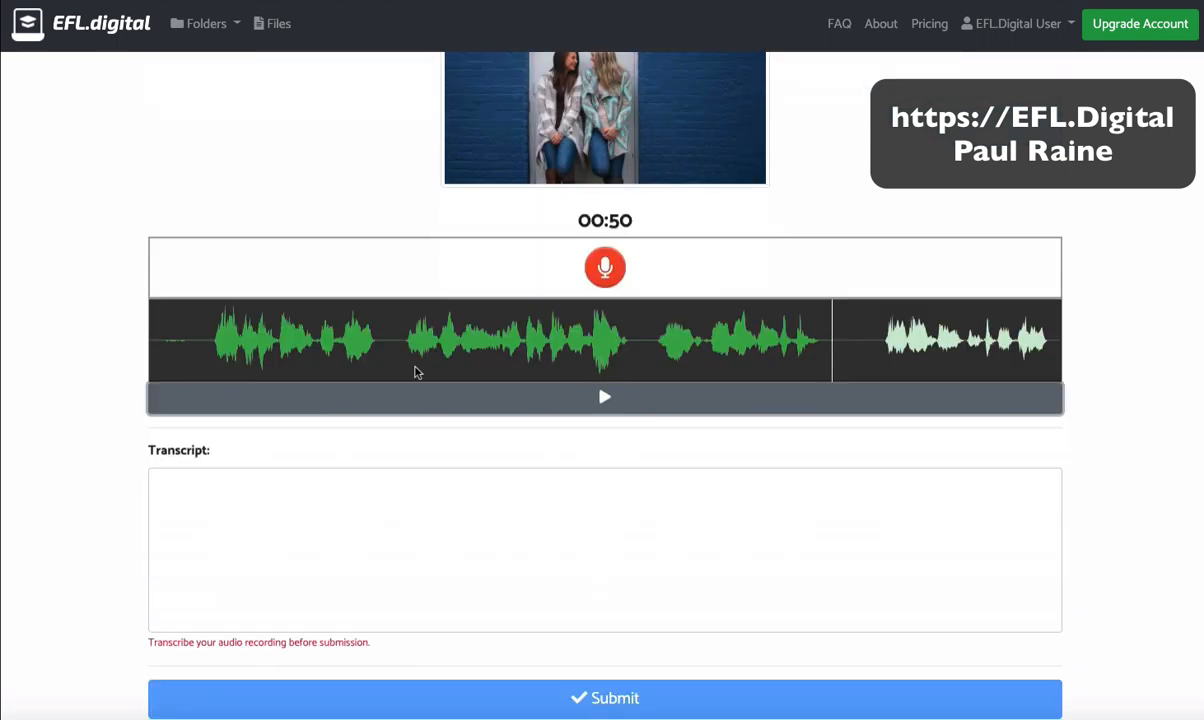
{"action": "left_click", "coordinate": [205, 340]}
{"action": "left_click", "coordinate": [403, 405]}
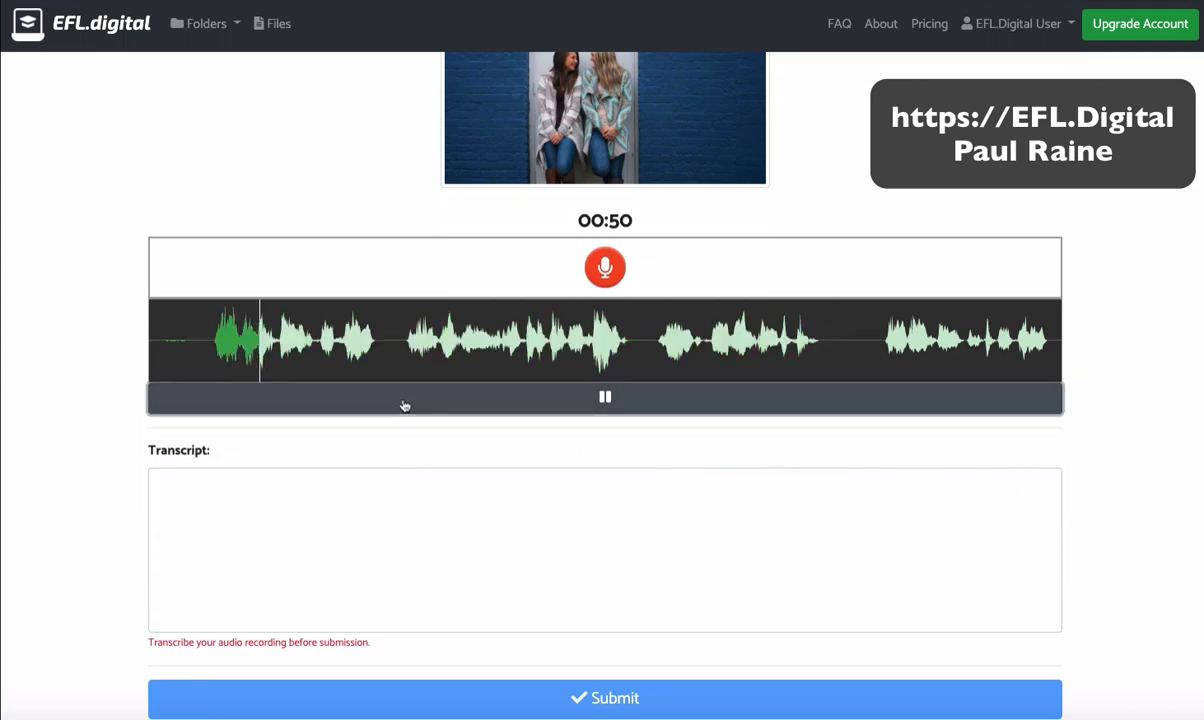
{"action": "left_click", "coordinate": [408, 500]}
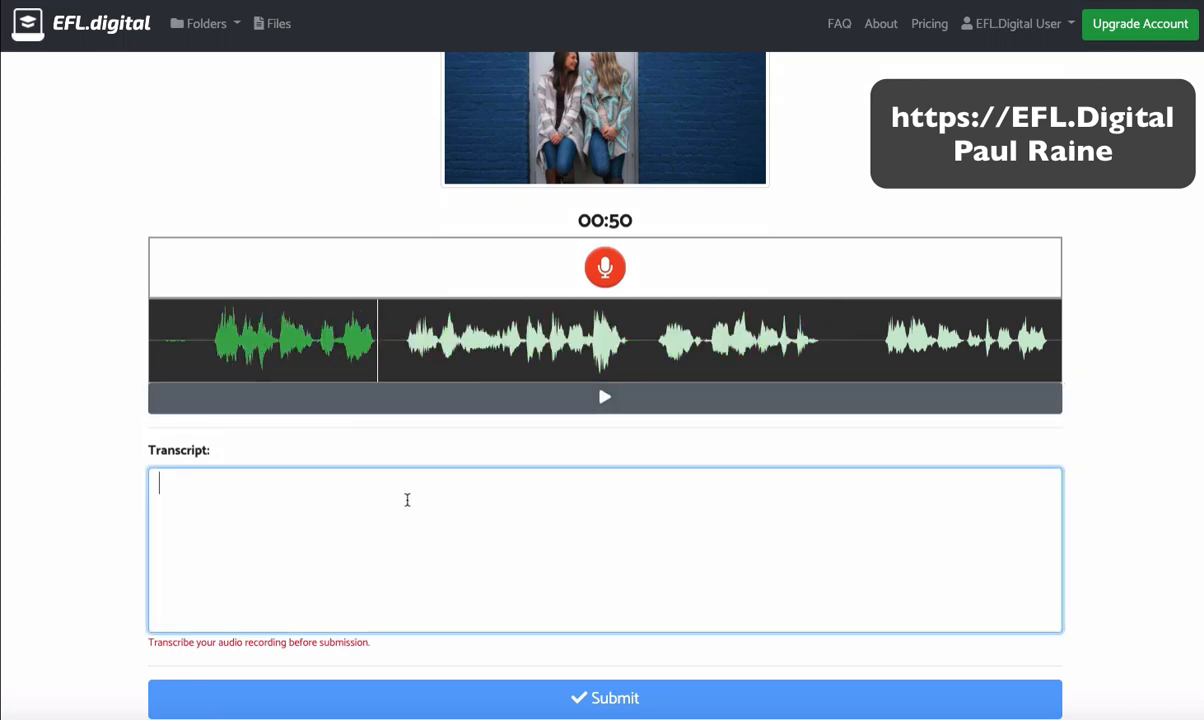
{"action": "type", "text": "My best friend is"}
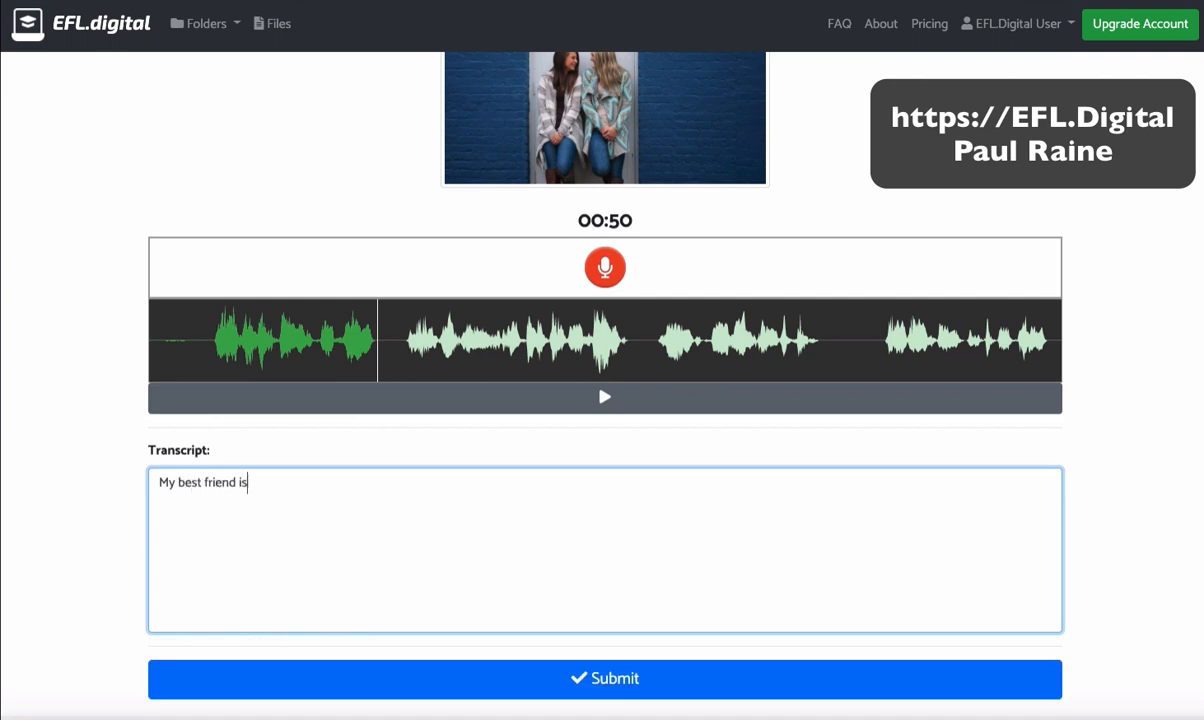
{"action": "type", "text": " called Jogn."}
Play the following parts of the recording and add "He is 25 years old, and he lives in Japan." to the transcript.
{"action": "left_click", "coordinate": [473, 400]}
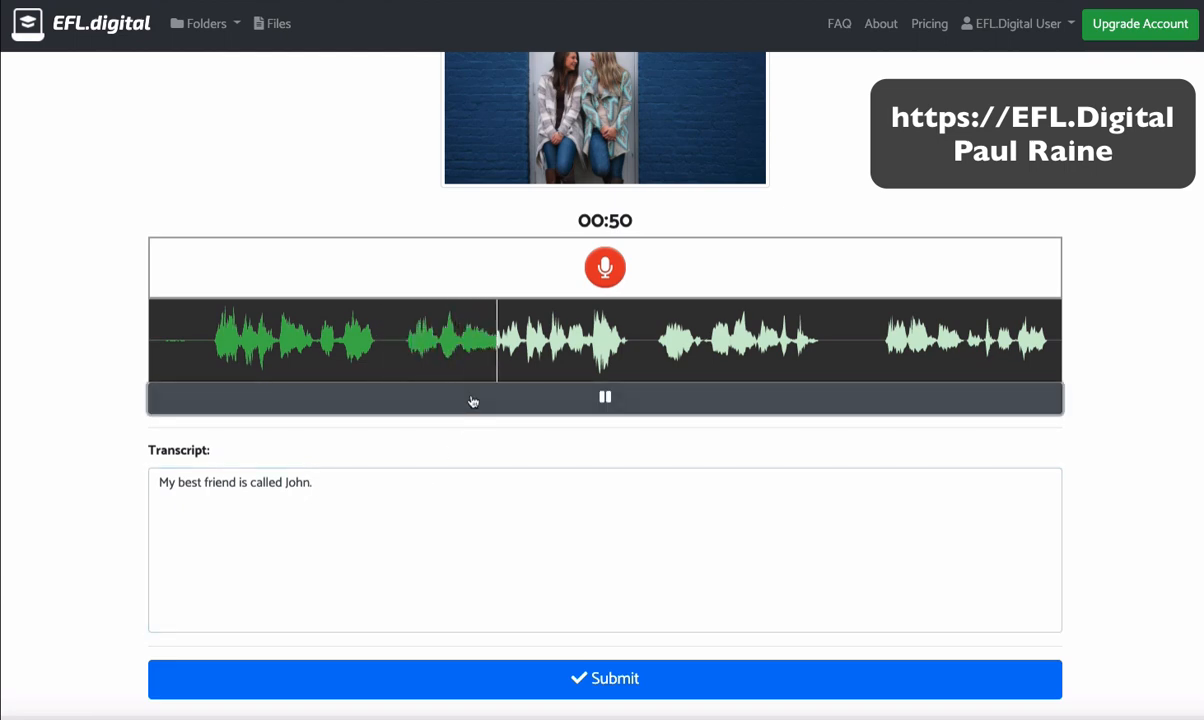
{"action": "left_click", "coordinate": [470, 513]}
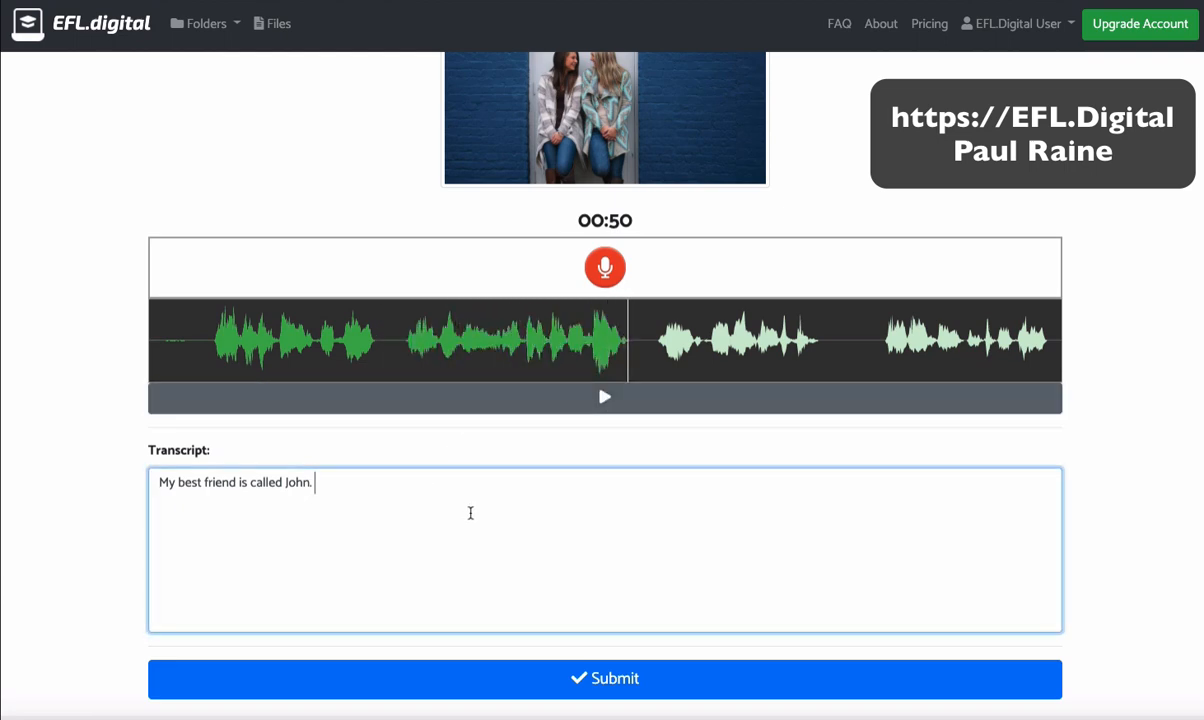
{"action": "type", "text": "He is 25 yer"}
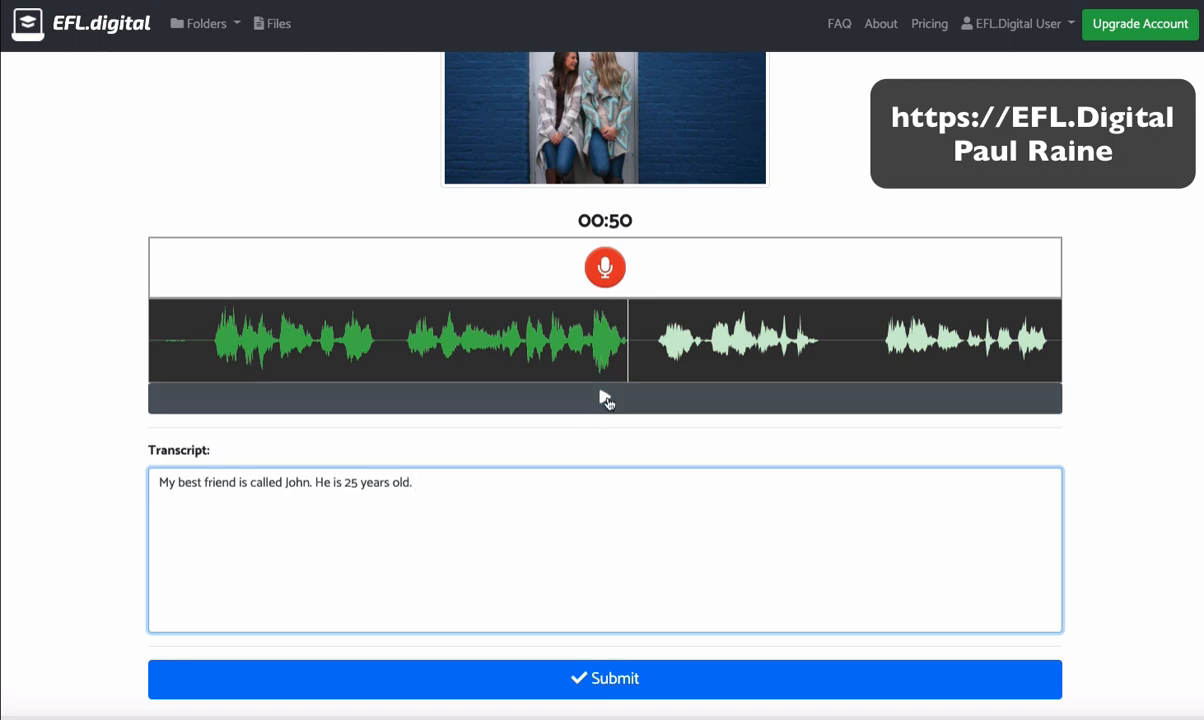
{"action": "left_click", "coordinate": [605, 397]}
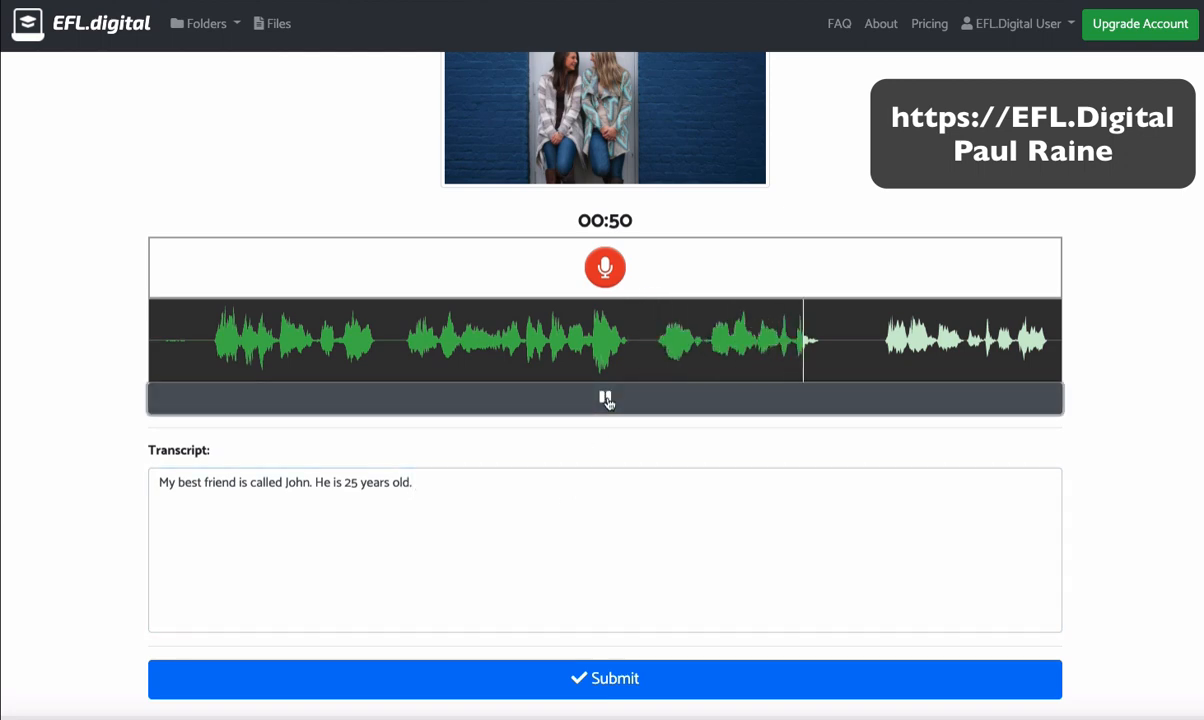
{"action": "left_click", "coordinate": [605, 397]}
{"action": "left_click", "coordinate": [588, 495]}
{"action": "type", "text": "and he"}
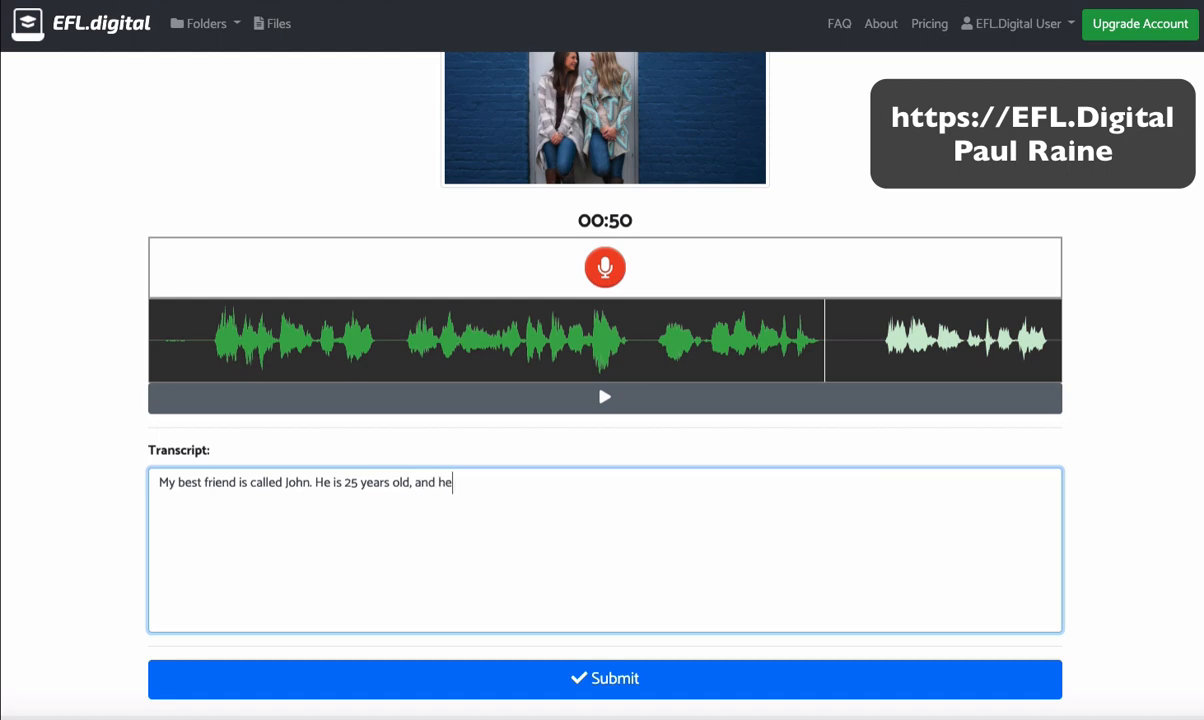
{"action": "type", "text": " lives in Japan."}
Play the remaining part of the recording and check the written transcript.
{"action": "left_click", "coordinate": [654, 403]}
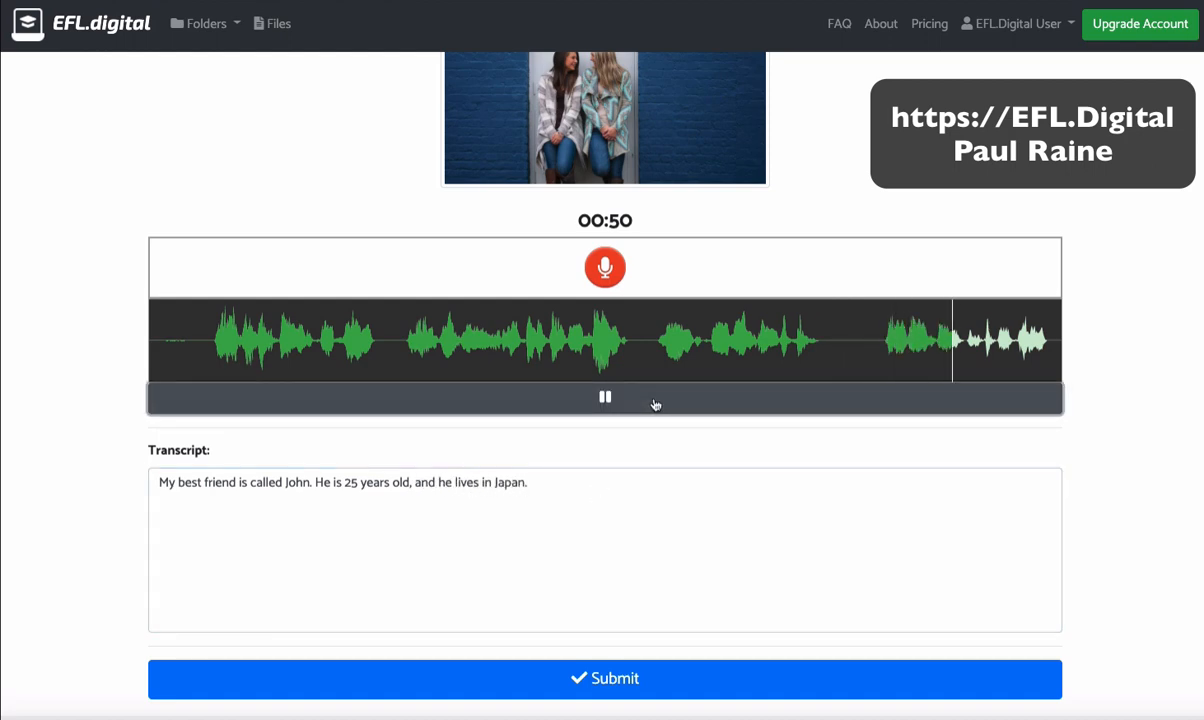
{"action": "left_click", "coordinate": [654, 403]}
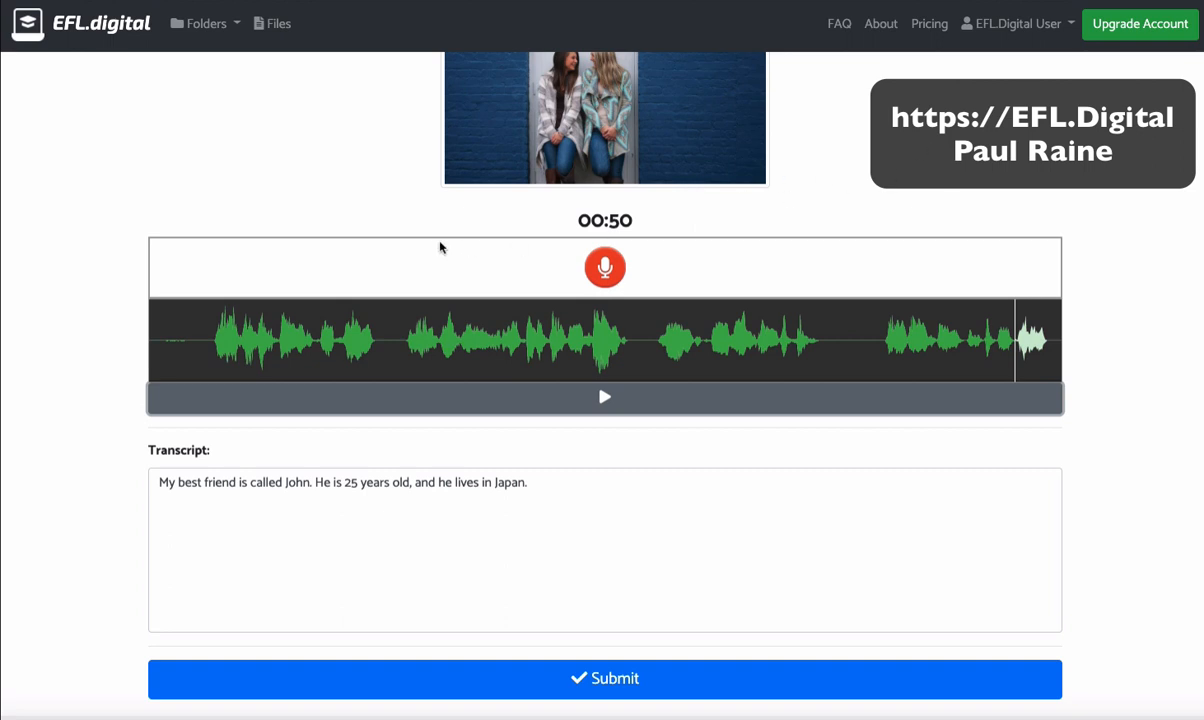
{"action": "scroll", "coordinate": [98, 423], "scroll_direction": "down", "scroll_amount": 1}
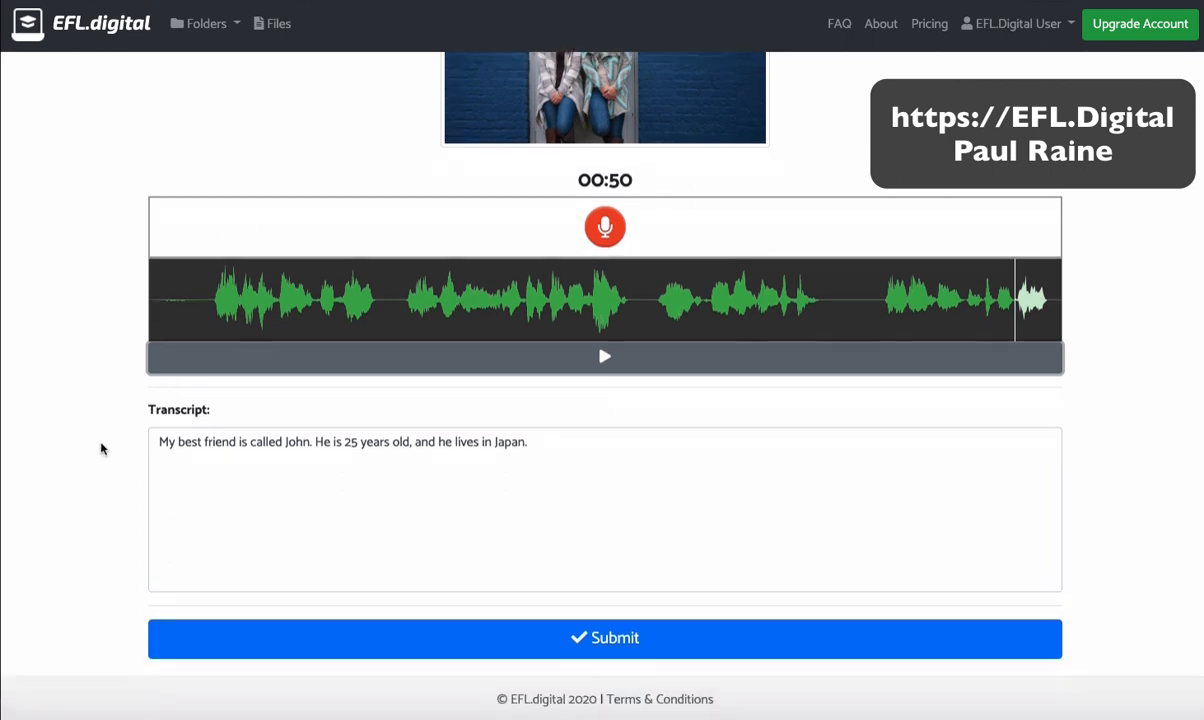
{"action": "left_click_drag", "start_coordinate": [462, 491], "coordinate": [107, 446]}
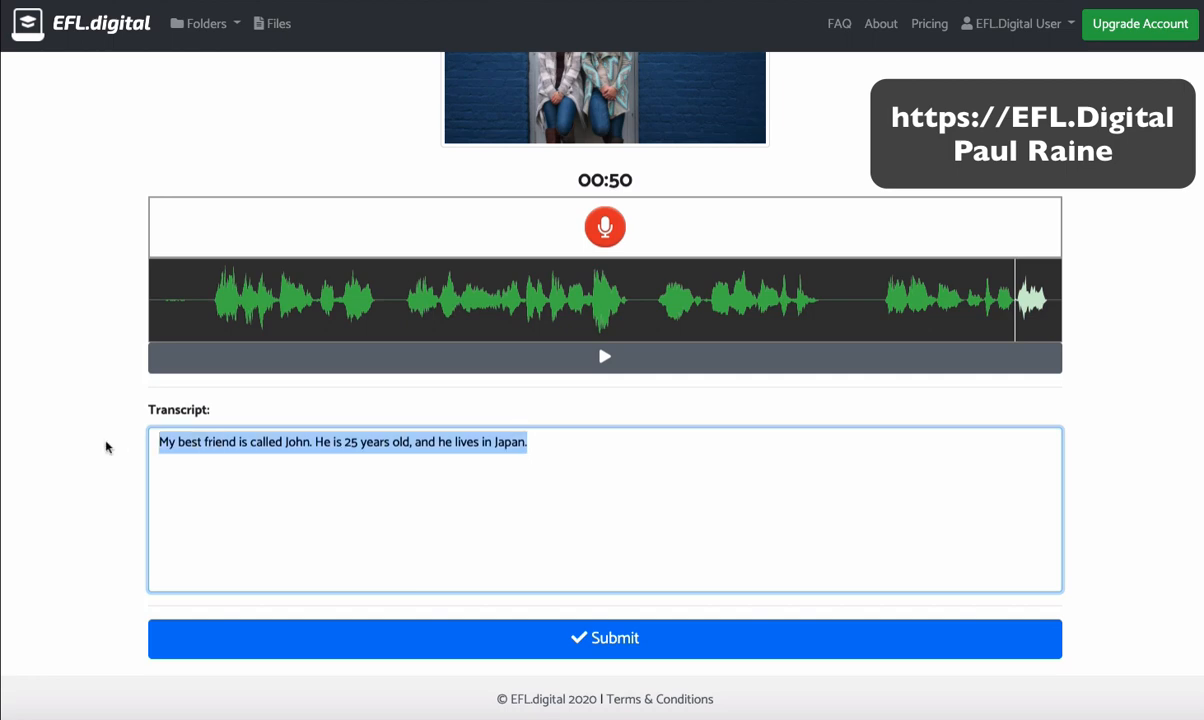
Start submitting the answer and fill in the student's name, the student ID and its confirmation.
{"action": "left_click", "coordinate": [449, 641]}
{"action": "left_click", "coordinate": [510, 260]}
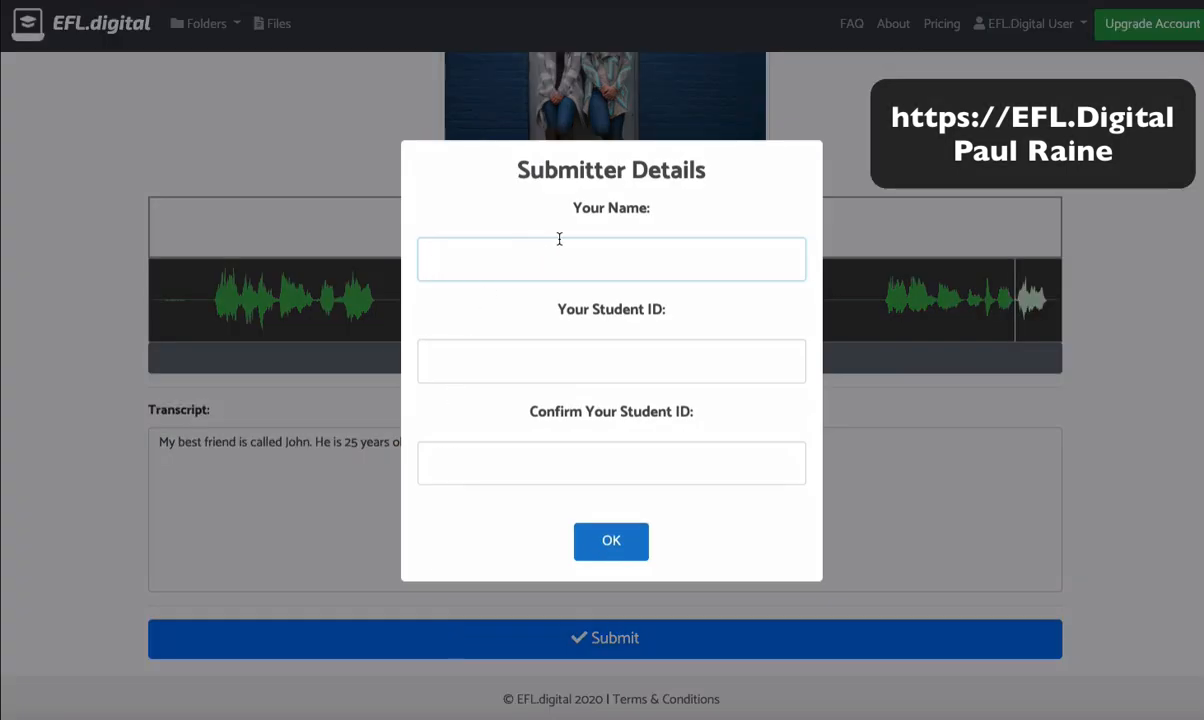
{"action": "type", "text": "Paul"}
{"action": "key", "text": "Tab"}
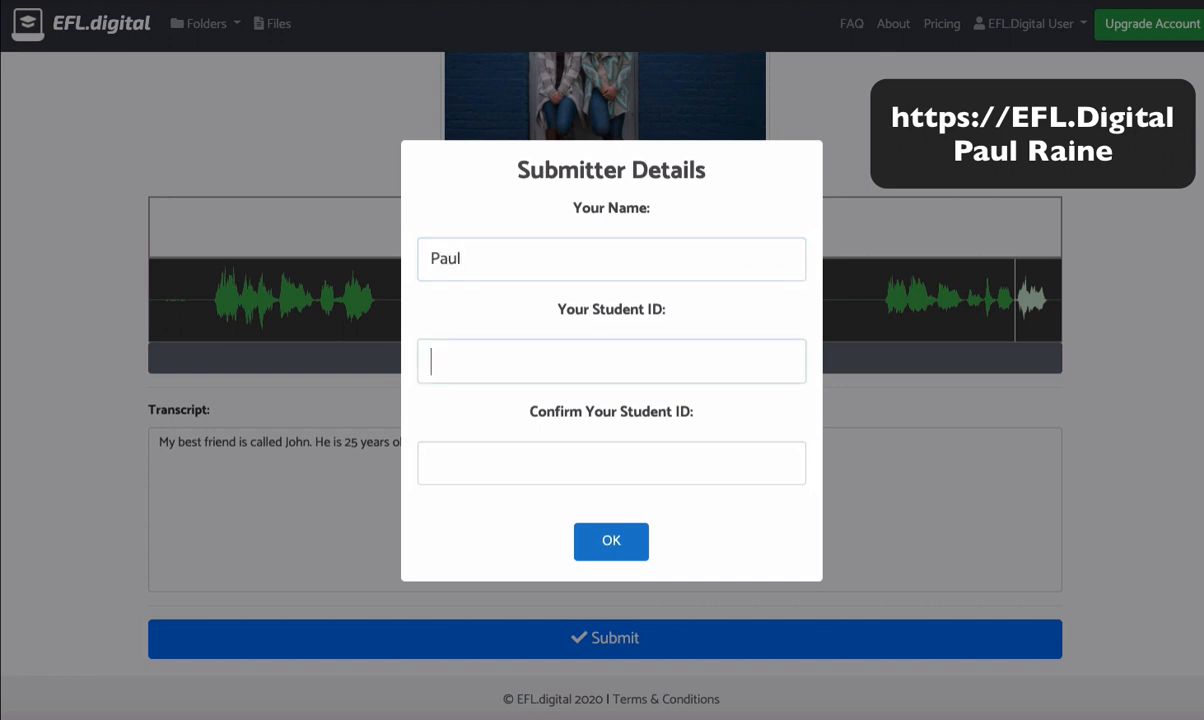
{"action": "type", "text": "1234"}
{"action": "left_click", "coordinate": [527, 471]}
{"action": "type", "text": "1234"}
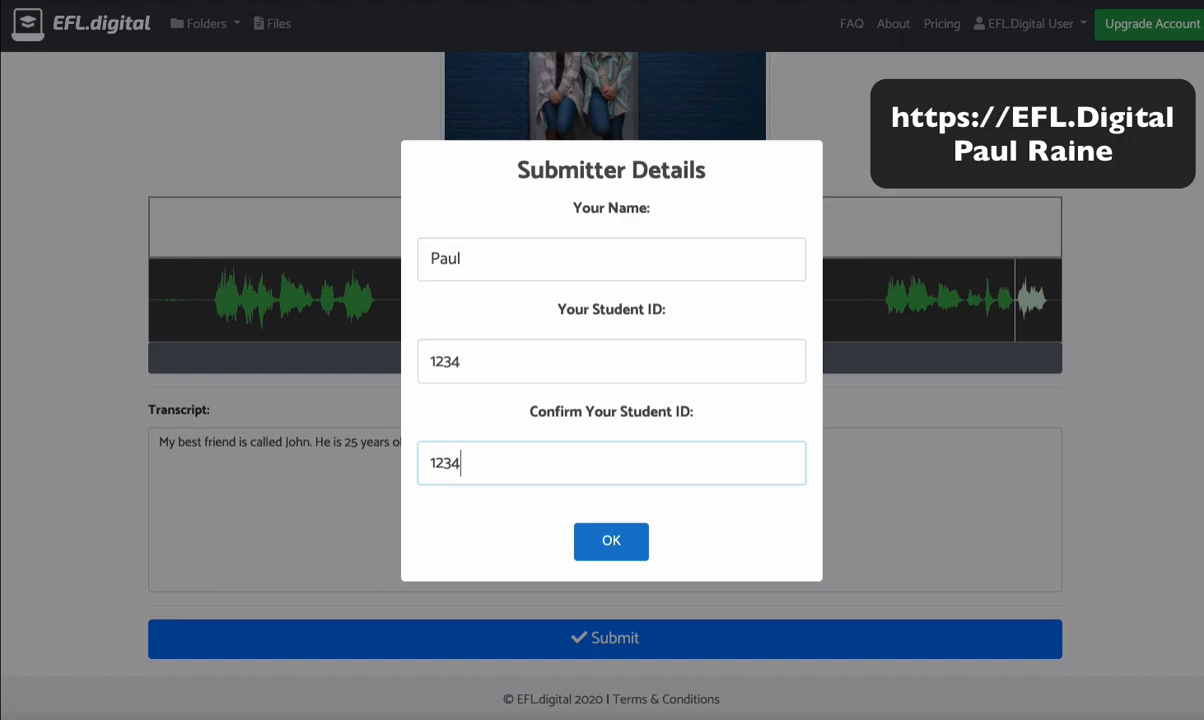
Try out the Require student email option in the account's submission settings, turn it off again and save.
{"action": "left_click", "coordinate": [1118, 1]}
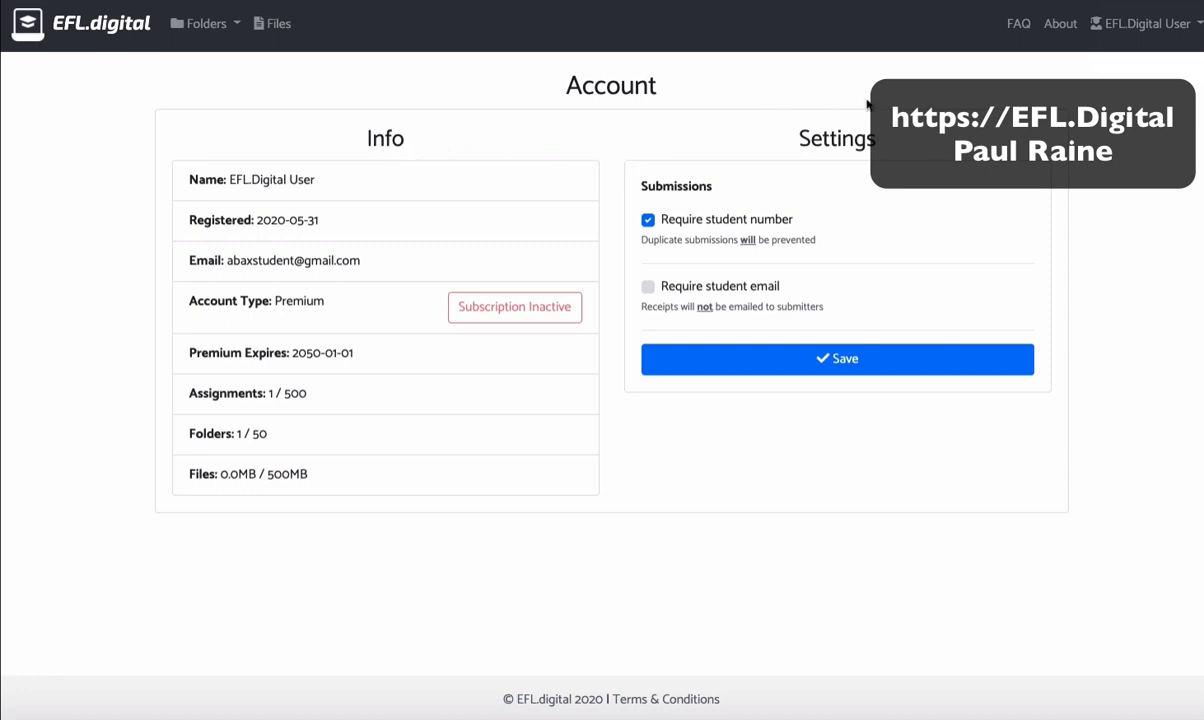
{"action": "left_click", "coordinate": [1133, 34]}
{"action": "left_click", "coordinate": [1131, 68]}
{"action": "left_click", "coordinate": [755, 289]}
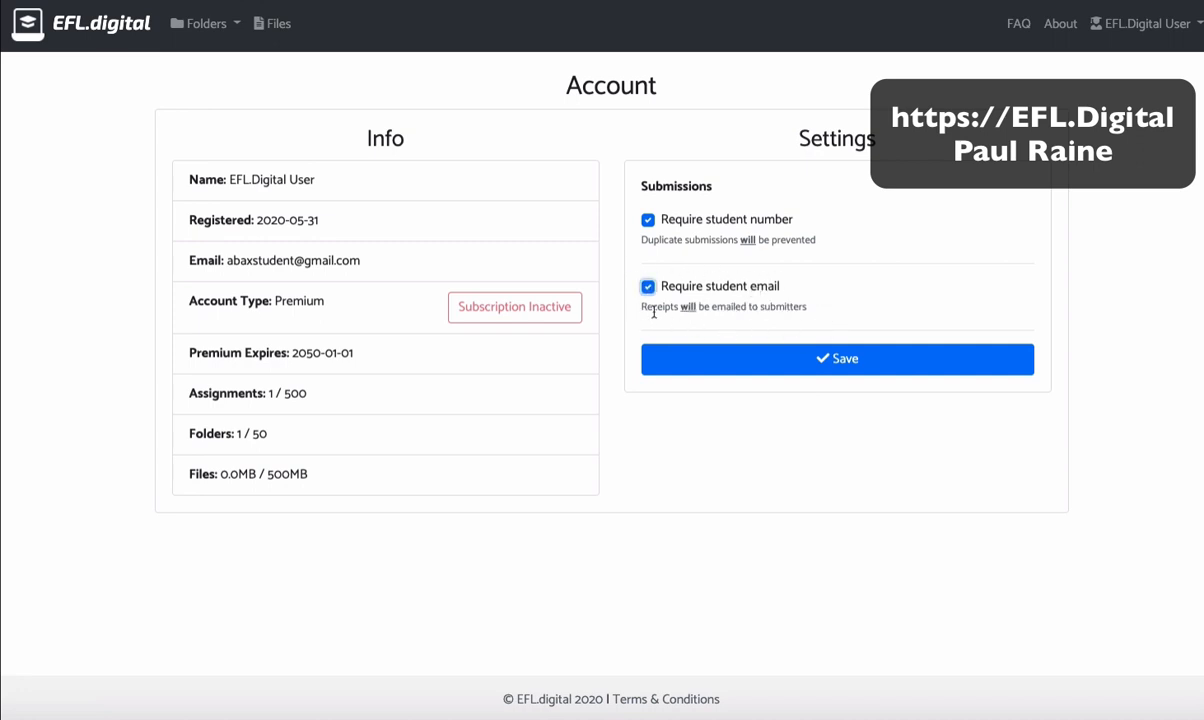
{"action": "left_click", "coordinate": [731, 289]}
{"action": "left_click", "coordinate": [853, 362]}
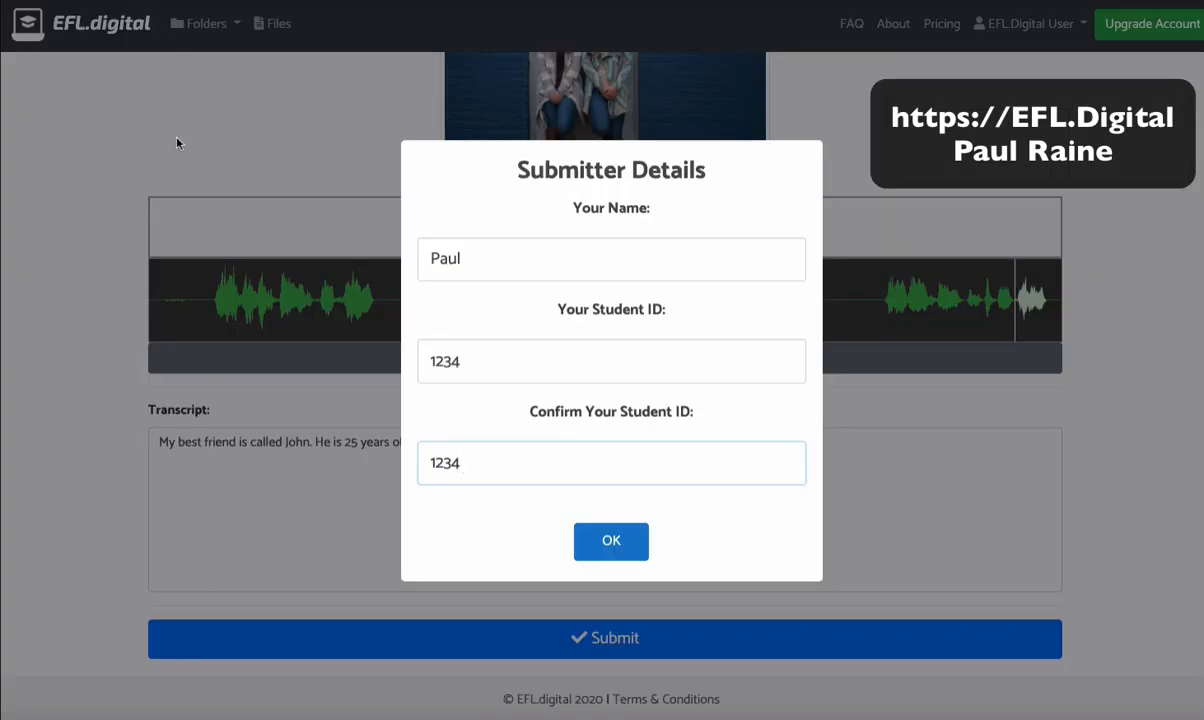
Submit the recording and transcript with the student's name, the student ID and its confirmation filled in.
{"action": "key", "text": "Return"}
{"action": "left_click", "coordinate": [590, 395]}
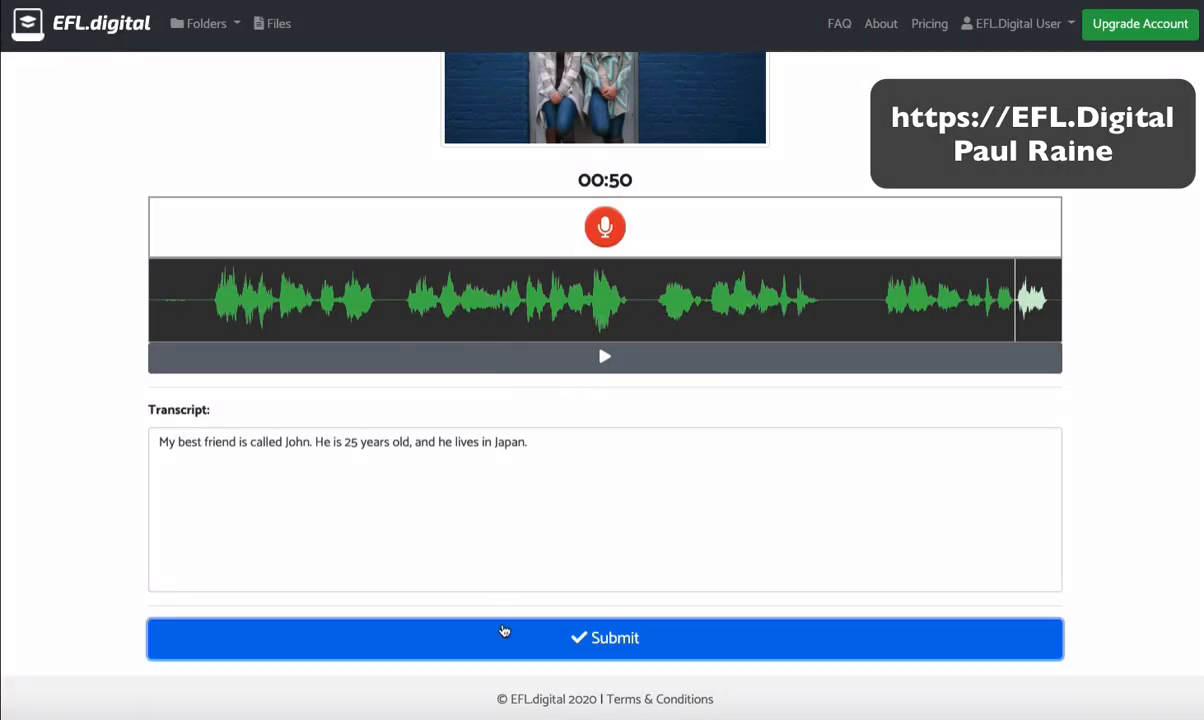
{"action": "left_click", "coordinate": [505, 634]}
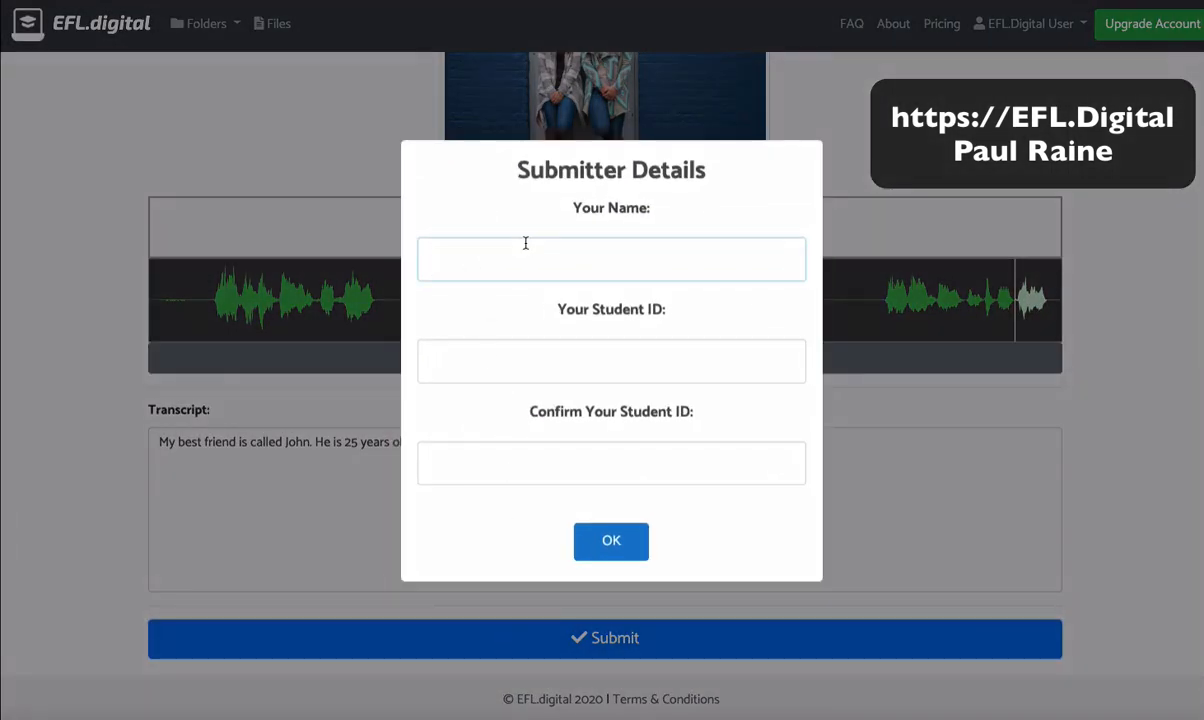
{"action": "type", "text": "Paul"}
{"action": "key", "text": "Tab"}
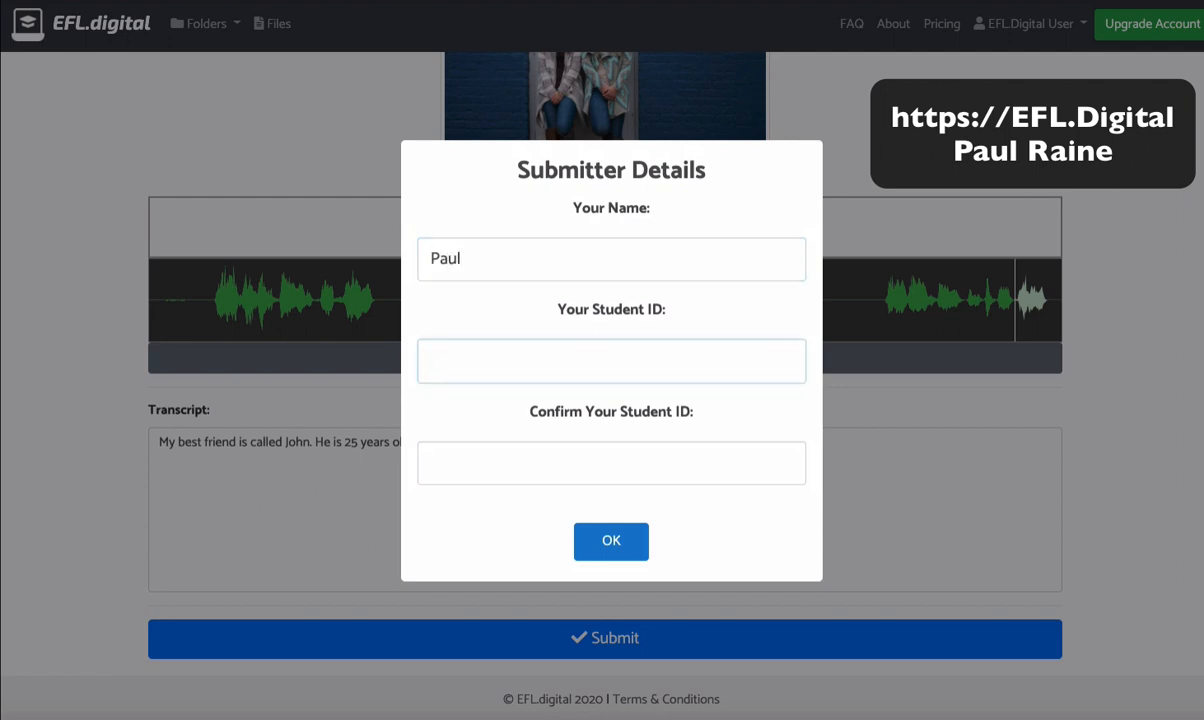
{"action": "type", "text": "1234"}
{"action": "left_click", "coordinate": [494, 449]}
{"action": "type", "text": "1234"}
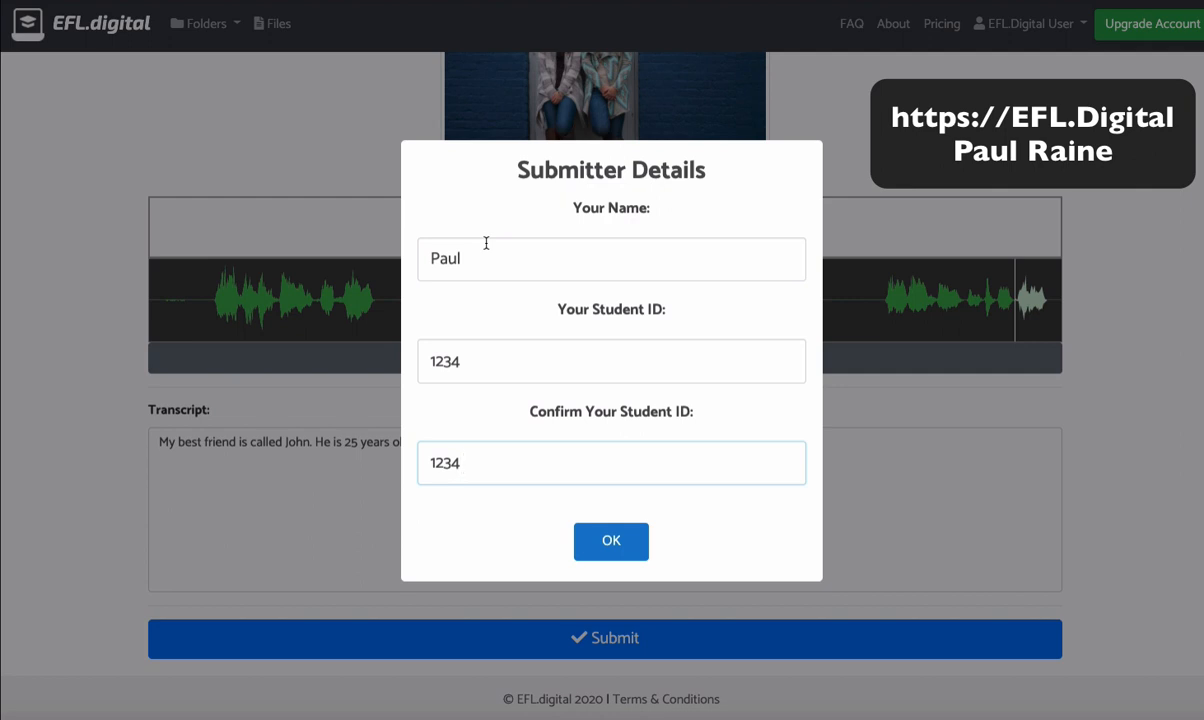
{"action": "left_click", "coordinate": [507, 354]}
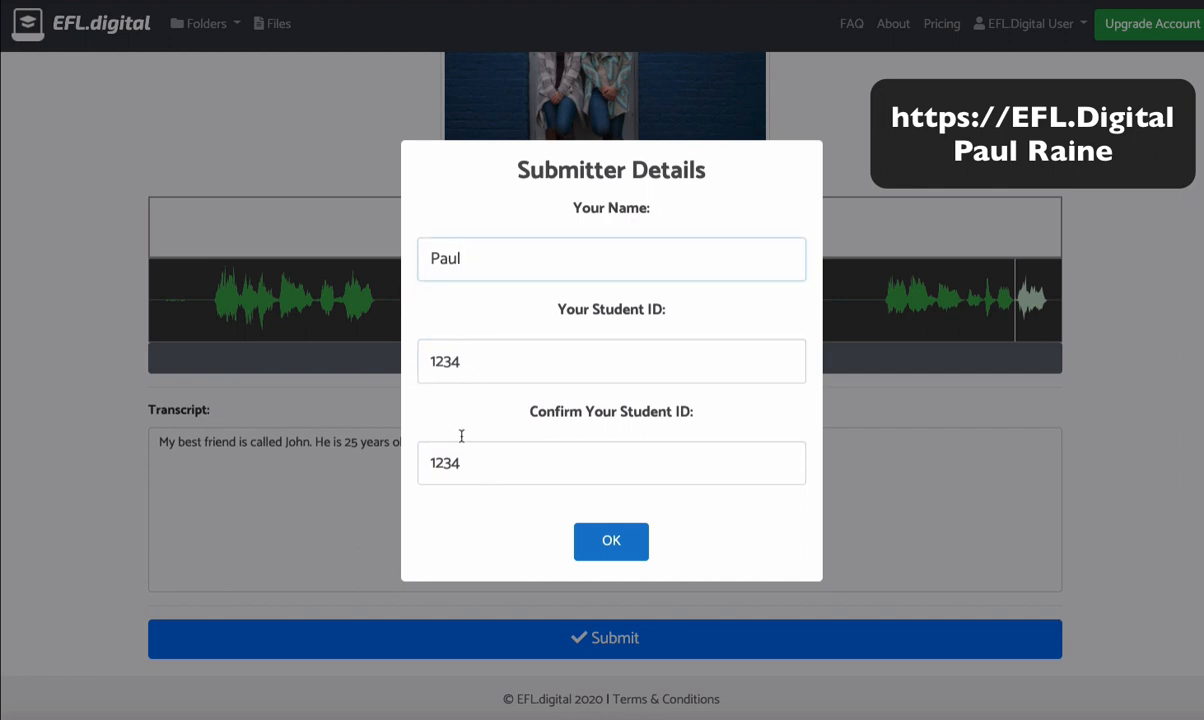
{"action": "left_click", "coordinate": [621, 548]}
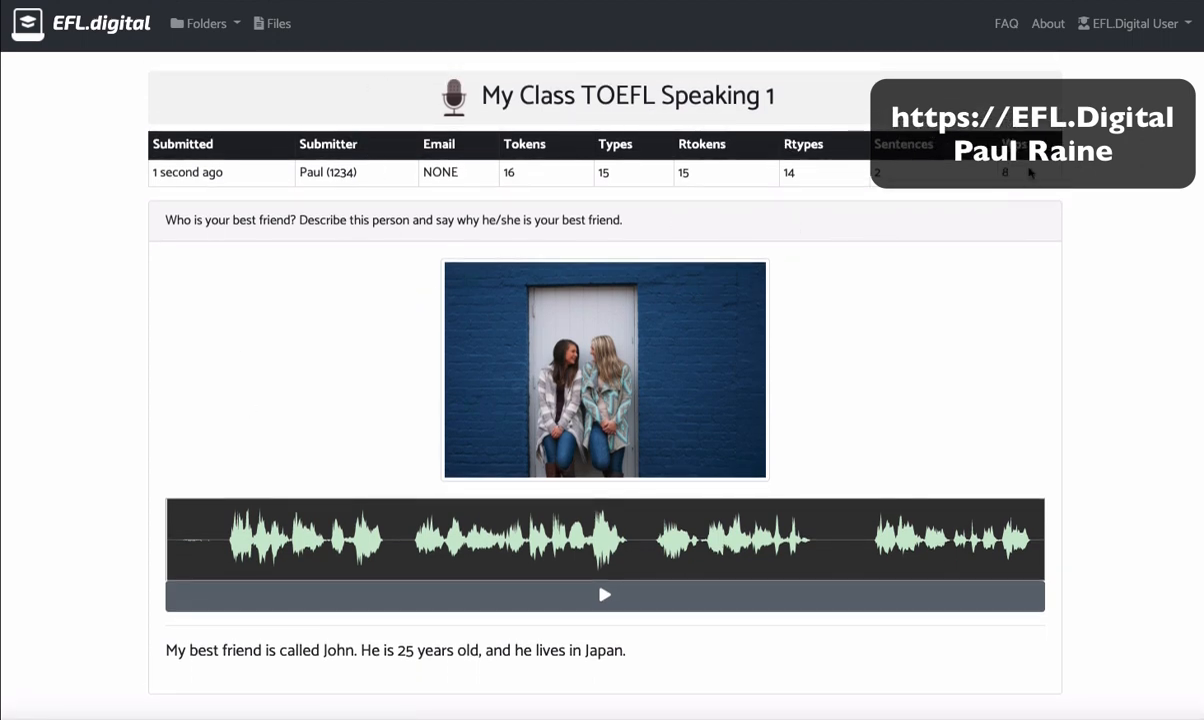
Examine the submitted answer's text statistics, recording and transcript on the feedback page.
{"action": "scroll", "coordinate": [662, 114], "scroll_direction": "down", "scroll_amount": 1}
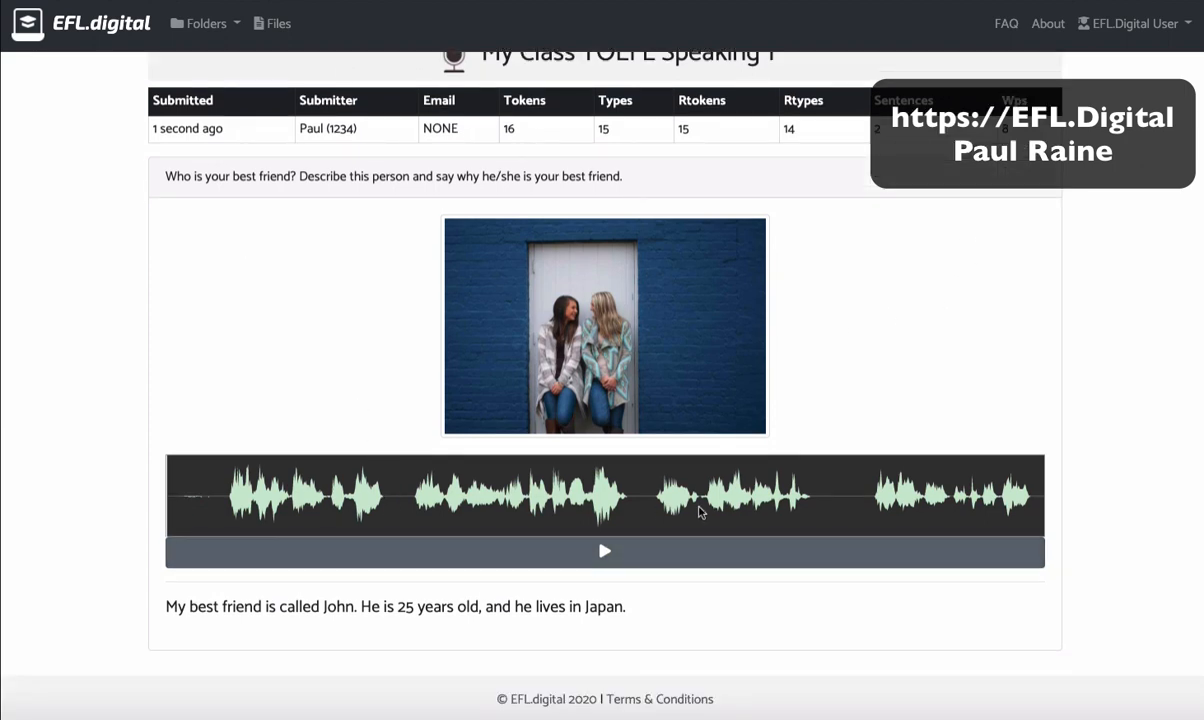
{"action": "left_click_drag", "start_coordinate": [610, 606], "coordinate": [172, 588]}
{"action": "left_click", "coordinate": [258, 300]}
{"action": "scroll", "coordinate": [272, 373], "scroll_direction": "up", "scroll_amount": 1}
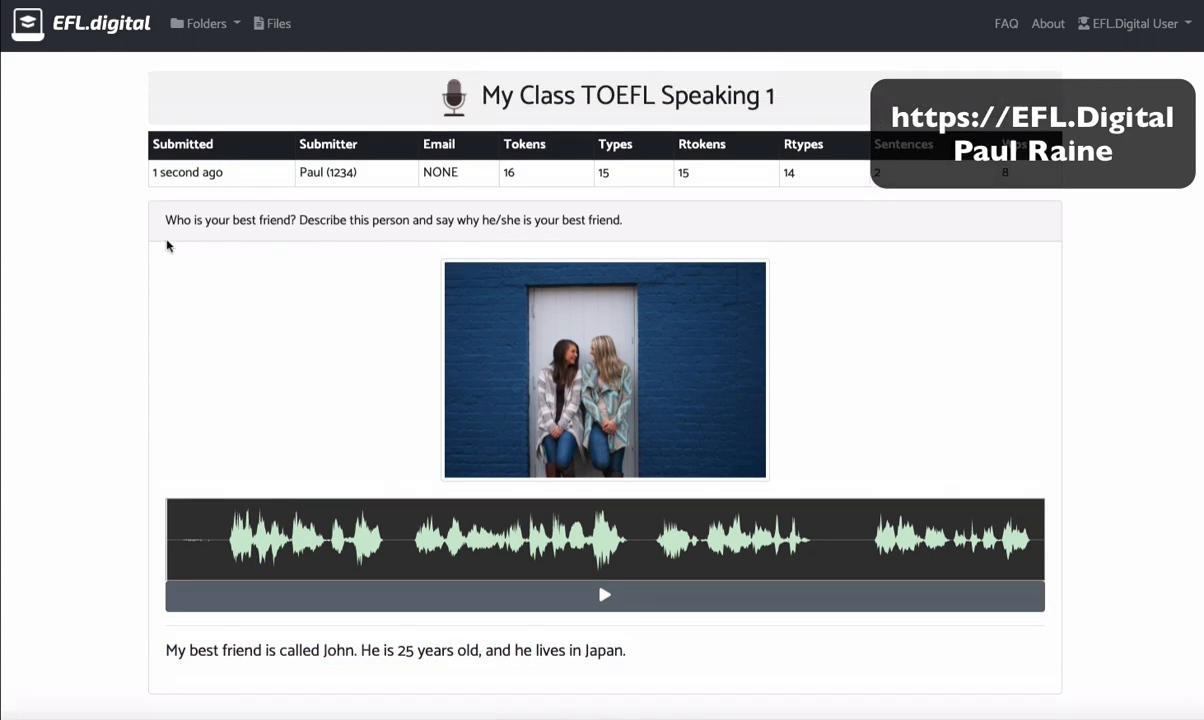
View the submissions for My Class TOEFL Speaking 1 in the My Class folder and check the submitter's details.
{"action": "left_click", "coordinate": [112, 35]}
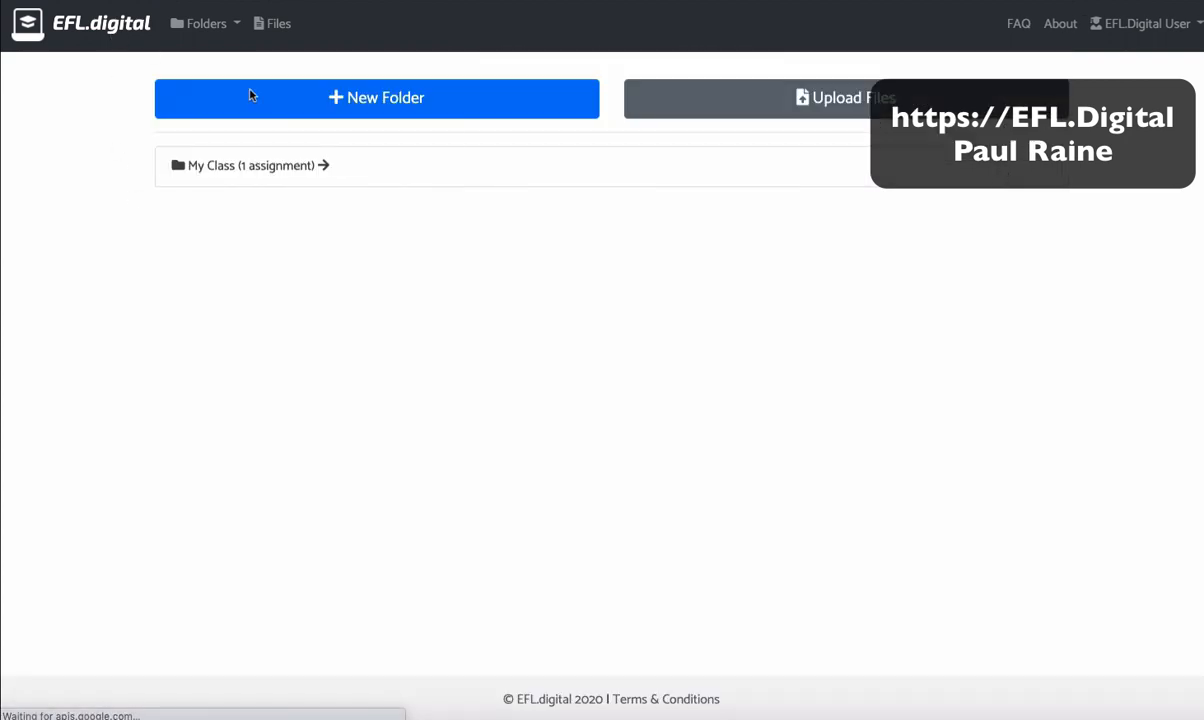
{"action": "left_click", "coordinate": [352, 171]}
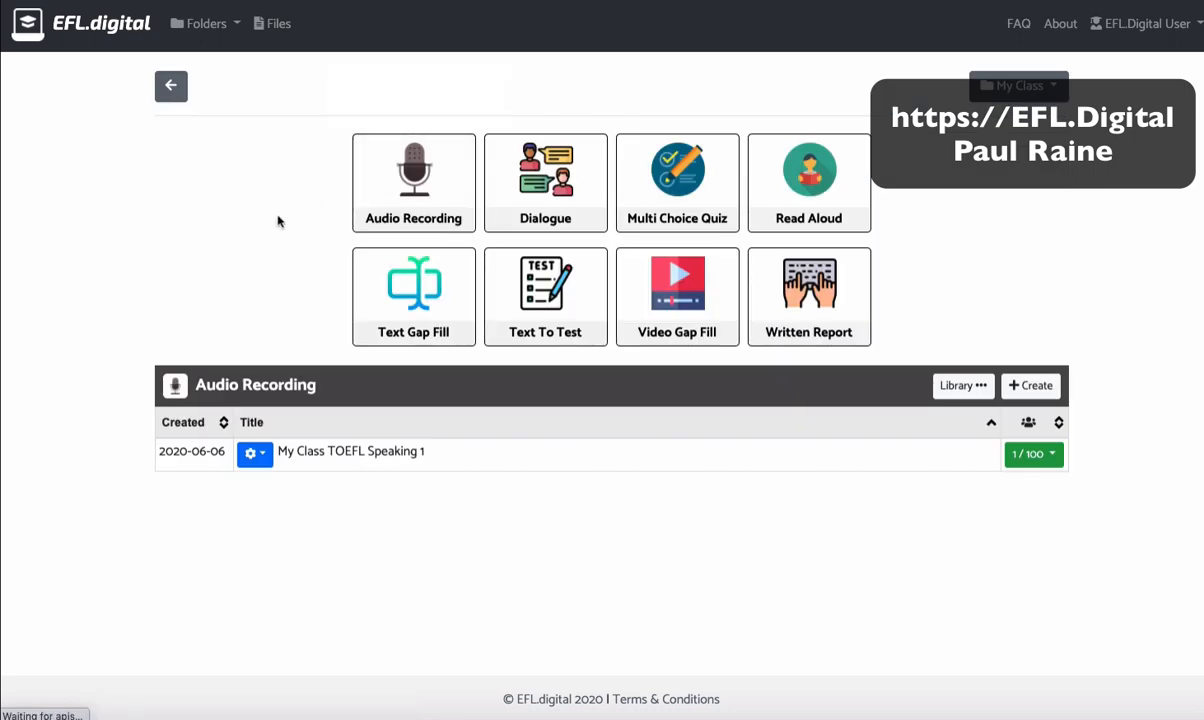
{"action": "left_click", "coordinate": [86, 30]}
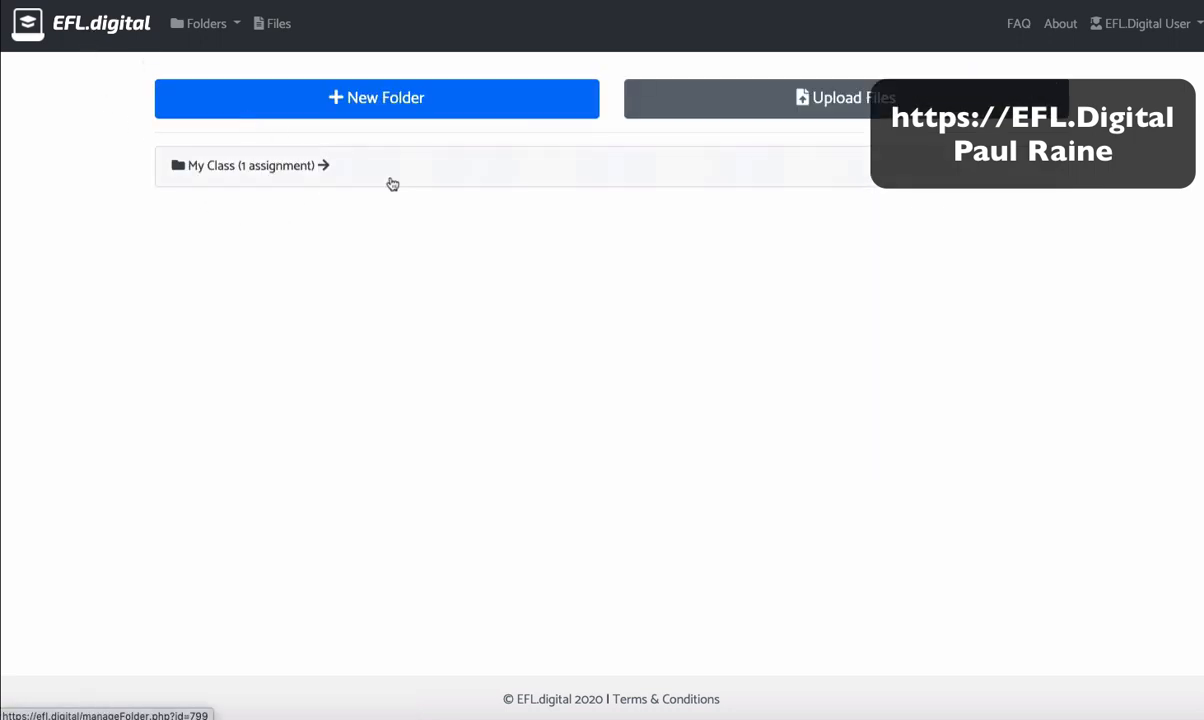
{"action": "left_click", "coordinate": [391, 184]}
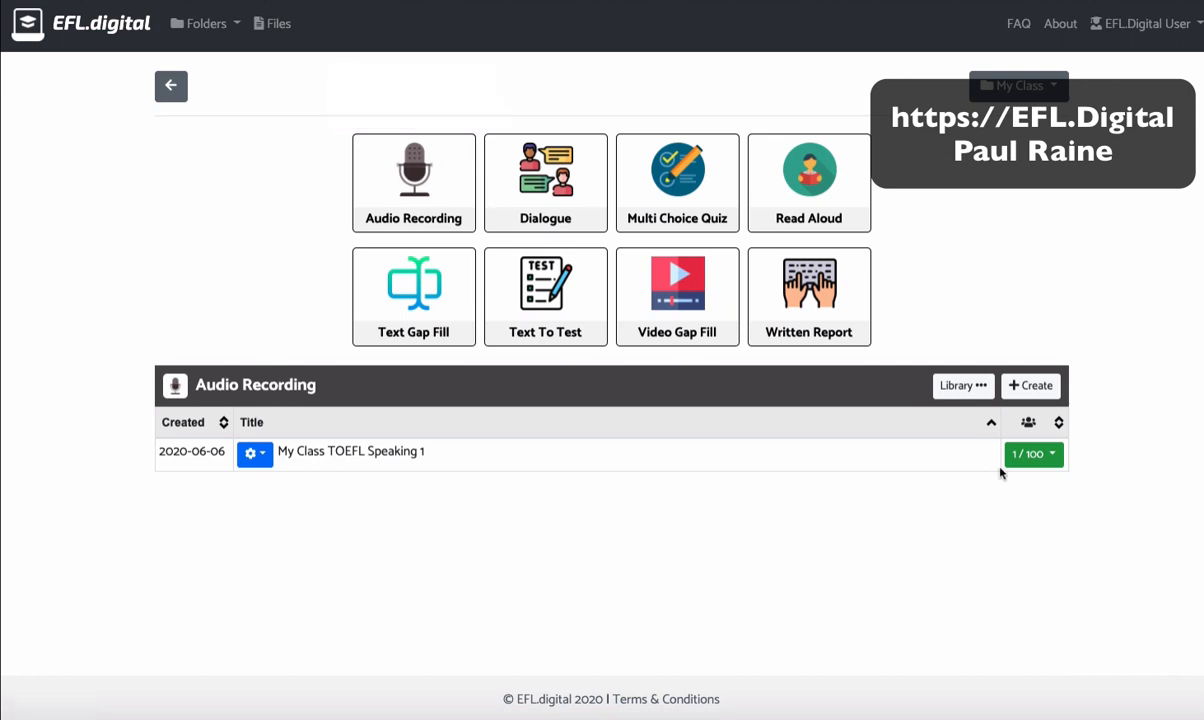
{"action": "left_click", "coordinate": [1033, 458]}
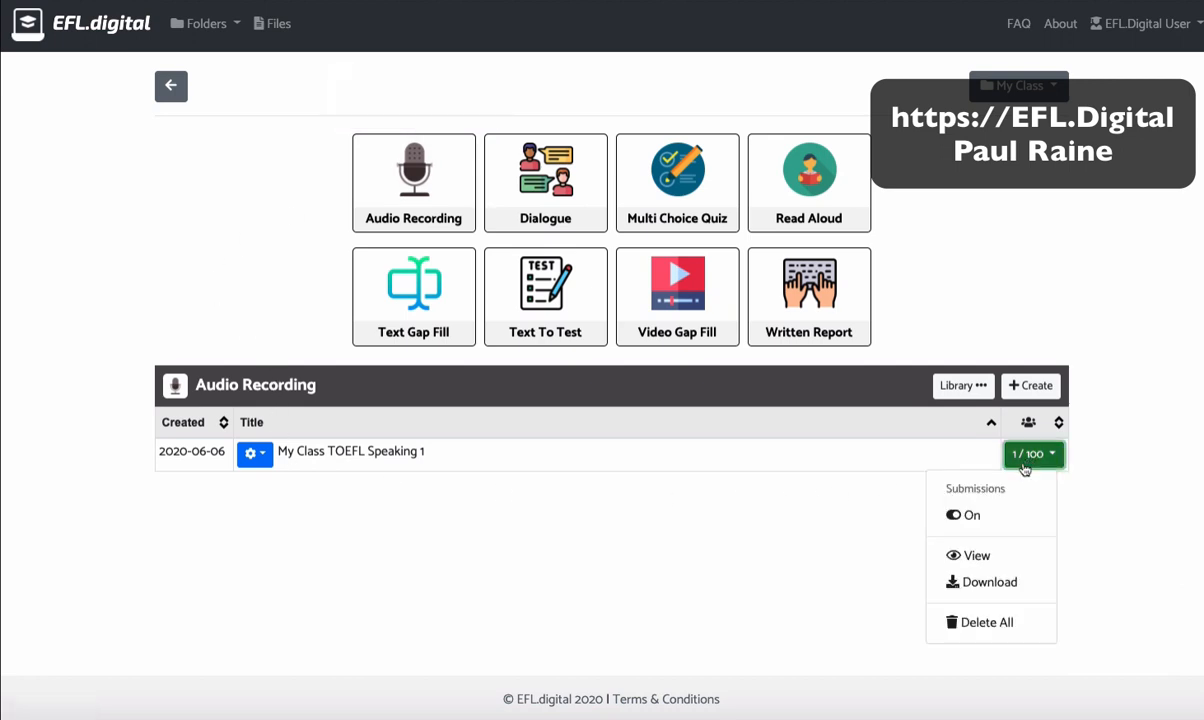
{"action": "left_click", "coordinate": [997, 555]}
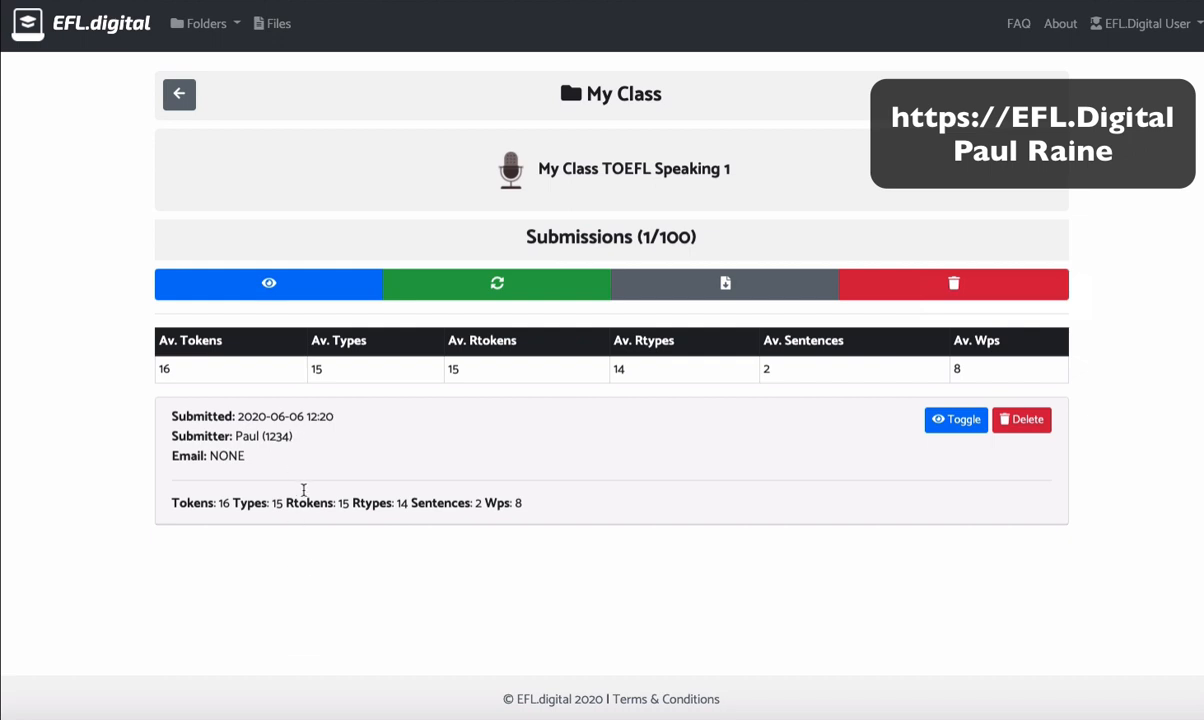
{"action": "left_click_drag", "start_coordinate": [234, 433], "coordinate": [309, 442]}
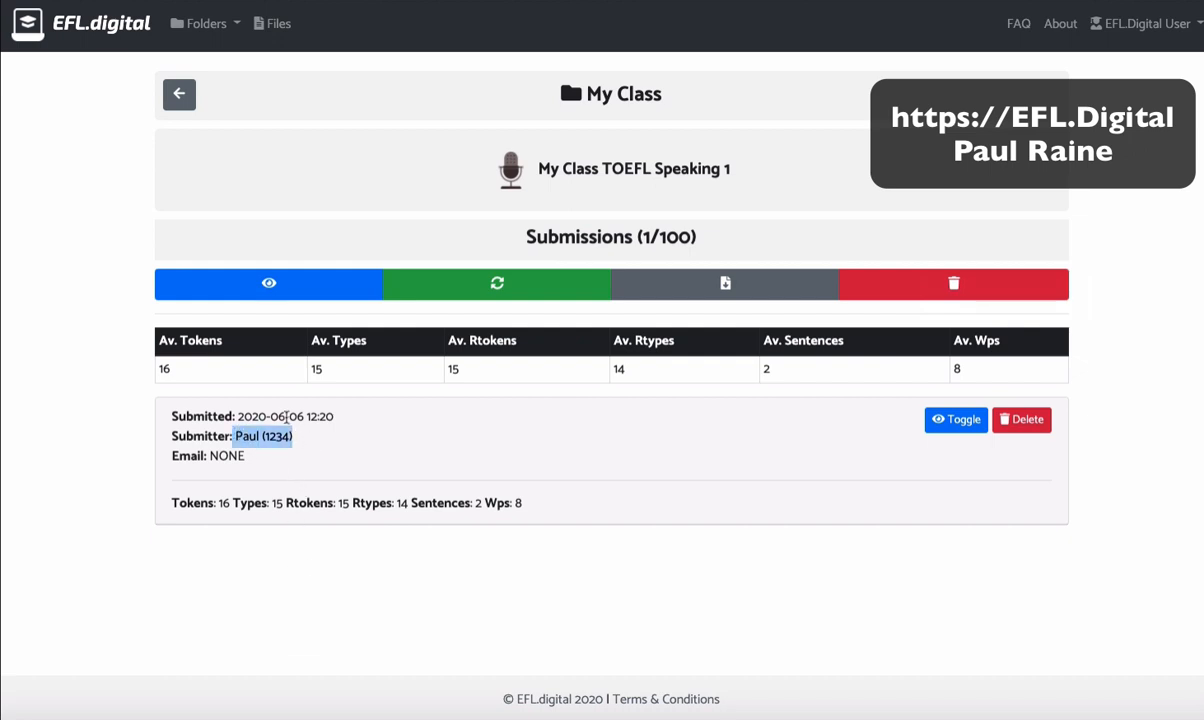
Check the submission's e-mail entry and expand the submission to view its recording and transcript.
{"action": "double_click", "coordinate": [229, 455]}
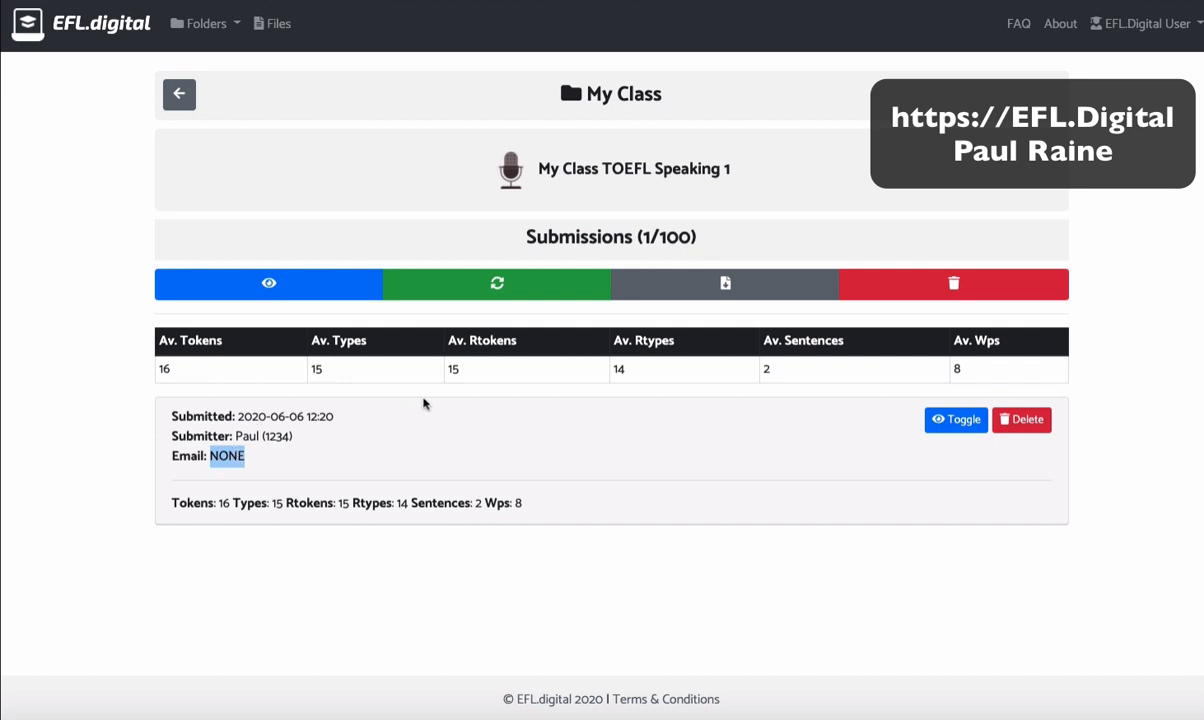
{"action": "left_click", "coordinate": [948, 419]}
{"action": "scroll", "coordinate": [630, 432], "scroll_direction": "down", "scroll_amount": 1}
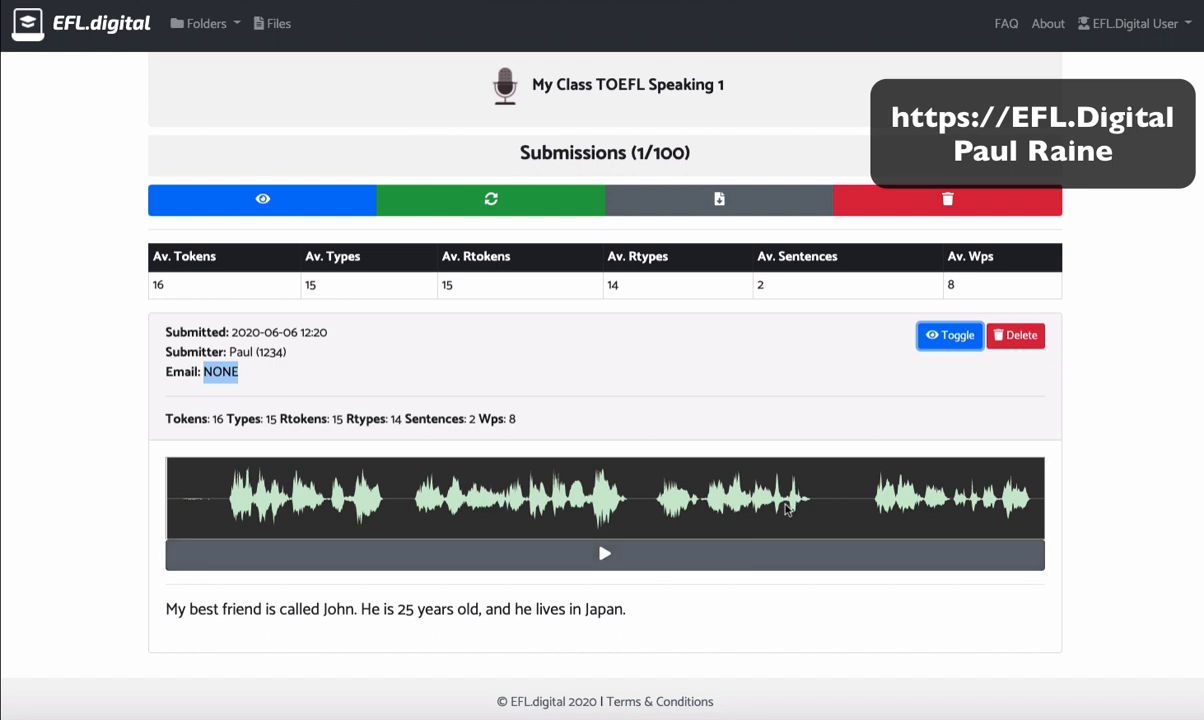
{"action": "scroll", "coordinate": [507, 458], "scroll_direction": "up", "scroll_amount": 1}
{"action": "scroll", "coordinate": [507, 458], "scroll_direction": "up", "scroll_amount": 1}
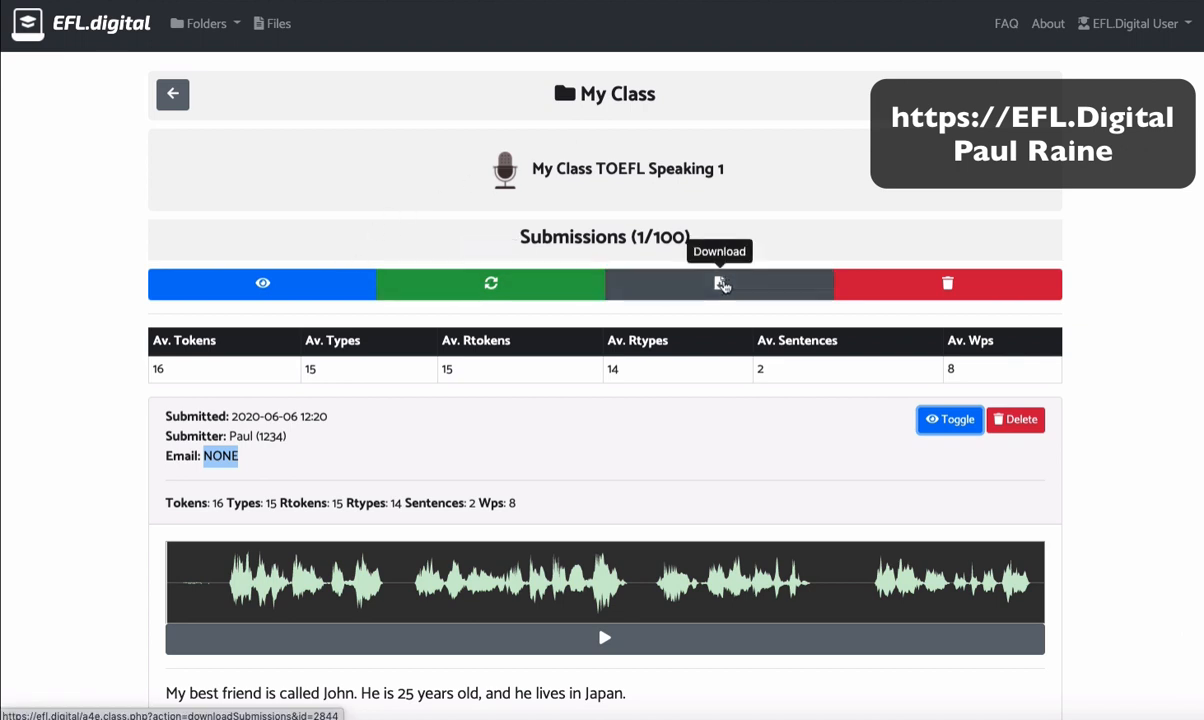
Download the submissions for My Class TOEFL Speaking 1 and read the PDF transcript in the downloaded folder.
{"action": "left_click", "coordinate": [721, 285]}
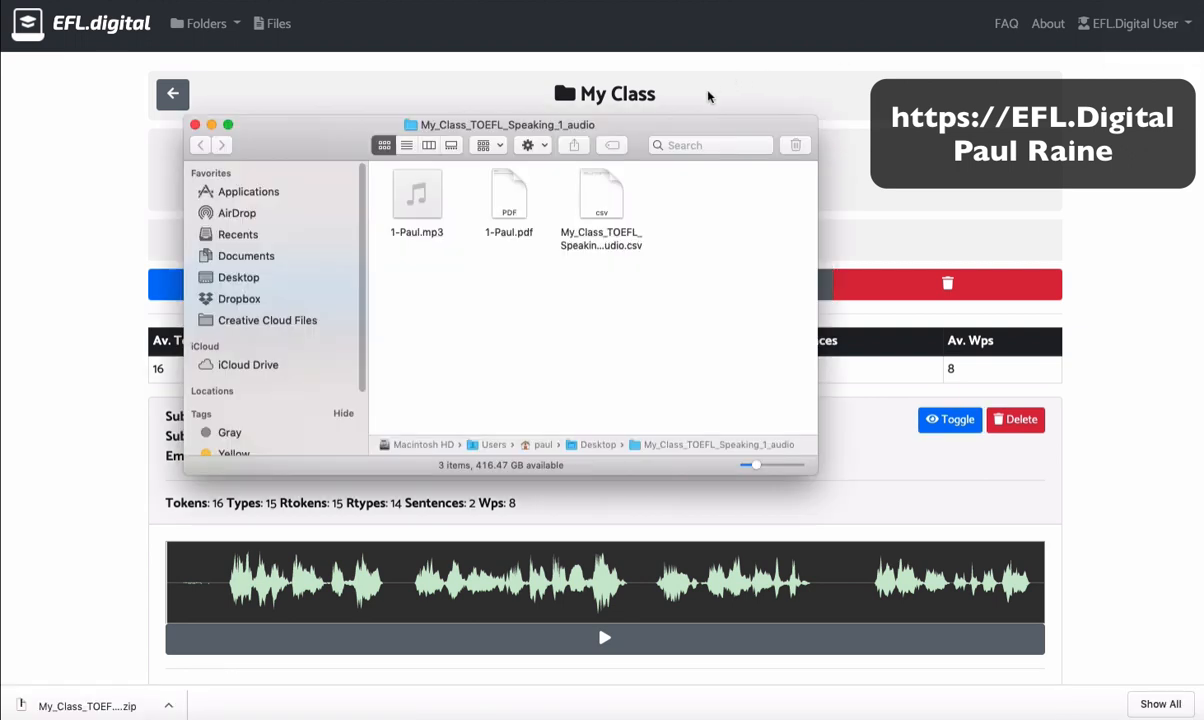
{"action": "left_click_drag", "start_coordinate": [650, 121], "coordinate": [500, 86]}
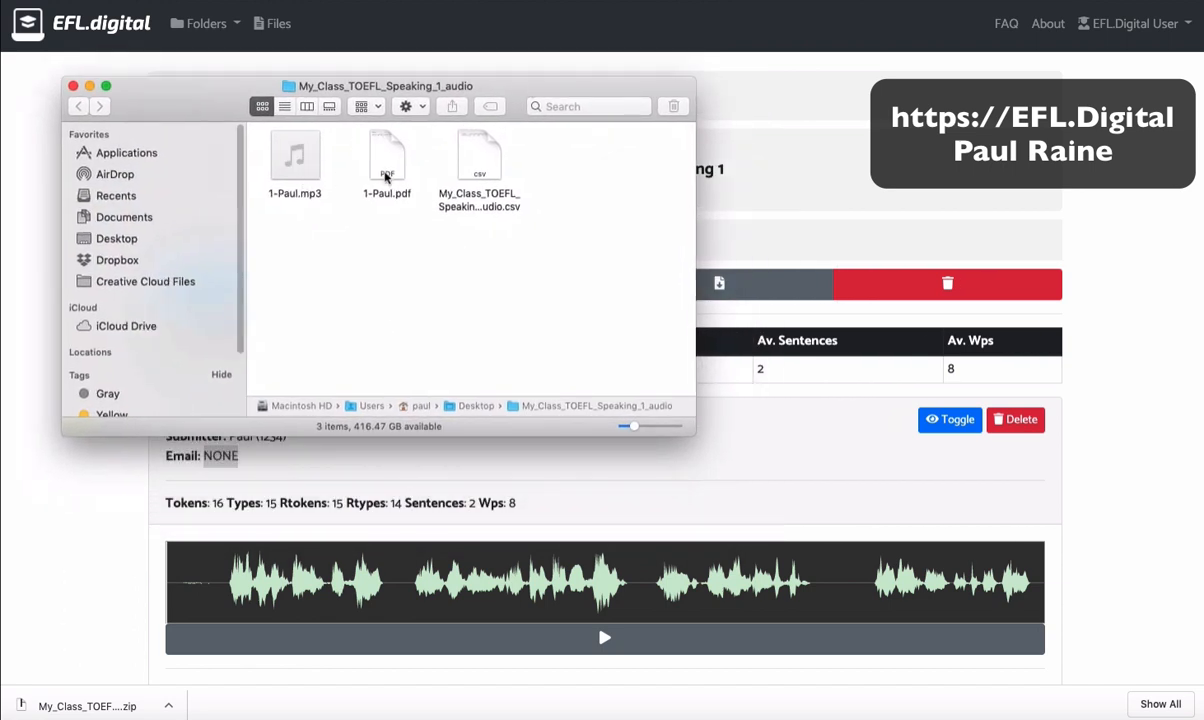
{"action": "double_click", "coordinate": [386, 170]}
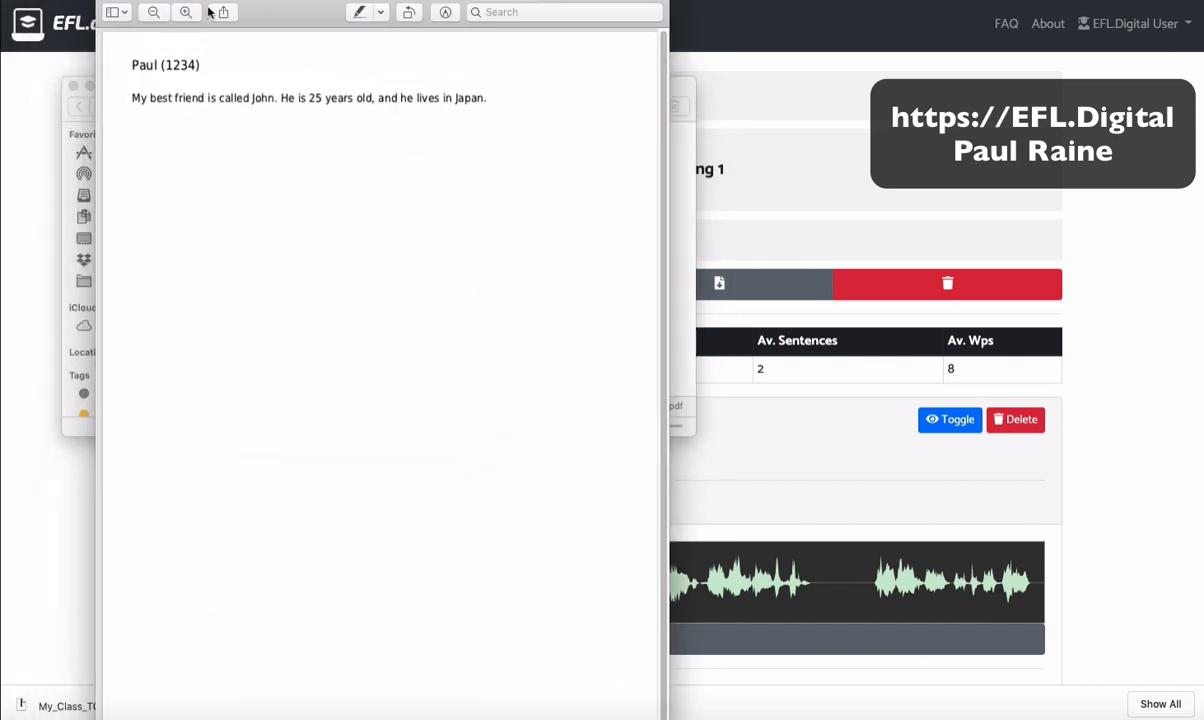
{"action": "key", "text": "super+w"}
Examine the text statistics and submission time in the downloaded CSV spreadsheet, and close it.
{"action": "left_click", "coordinate": [472, 160]}
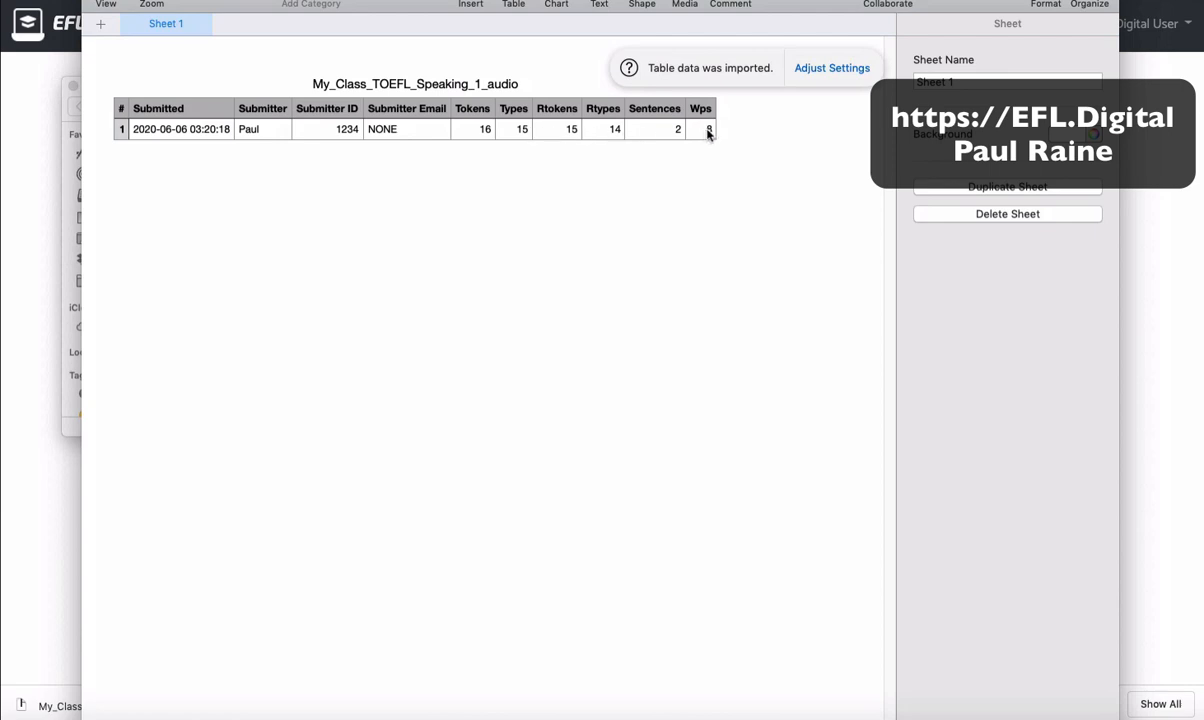
{"action": "left_click_drag", "start_coordinate": [707, 133], "coordinate": [478, 126]}
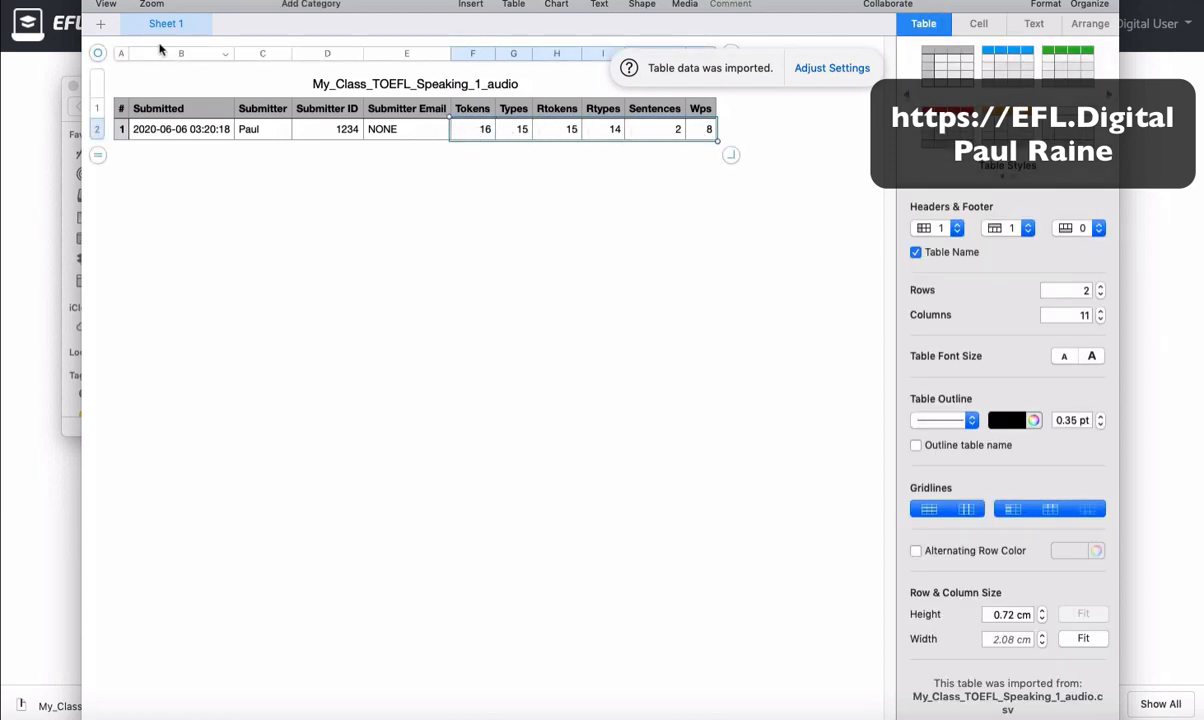
{"action": "left_click", "coordinate": [174, 132]}
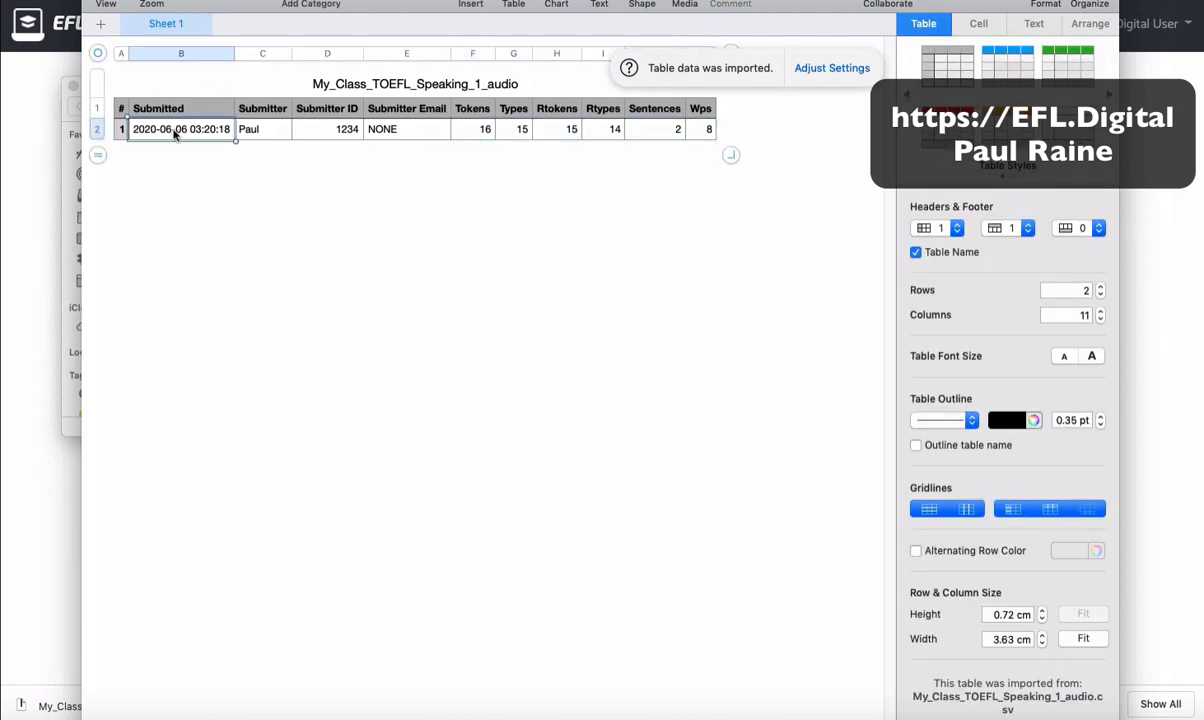
{"action": "left_click", "coordinate": [95, 1]}
{"action": "left_click", "coordinate": [388, 285]}
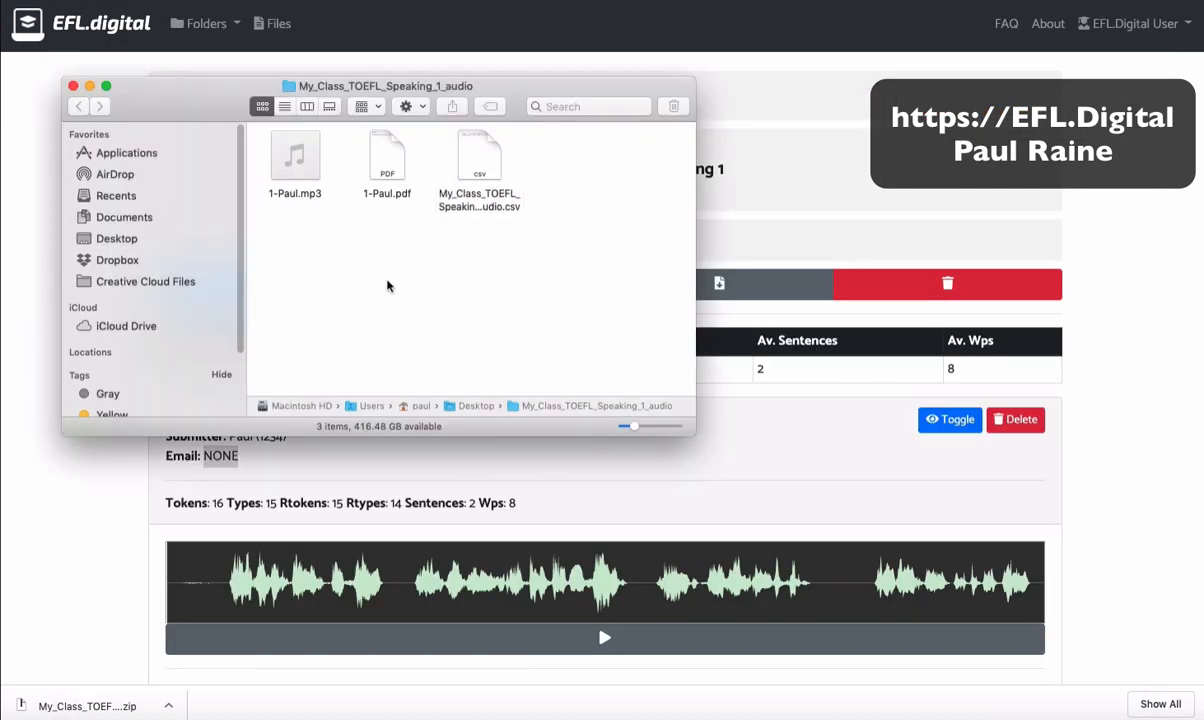
Check the student's MP3 recording in the downloaded folder and close the folder window.
{"action": "mouse_move", "coordinate": [299, 168]}
{"action": "left_click", "coordinate": [298, 157]}
{"action": "left_click", "coordinate": [296, 157]}
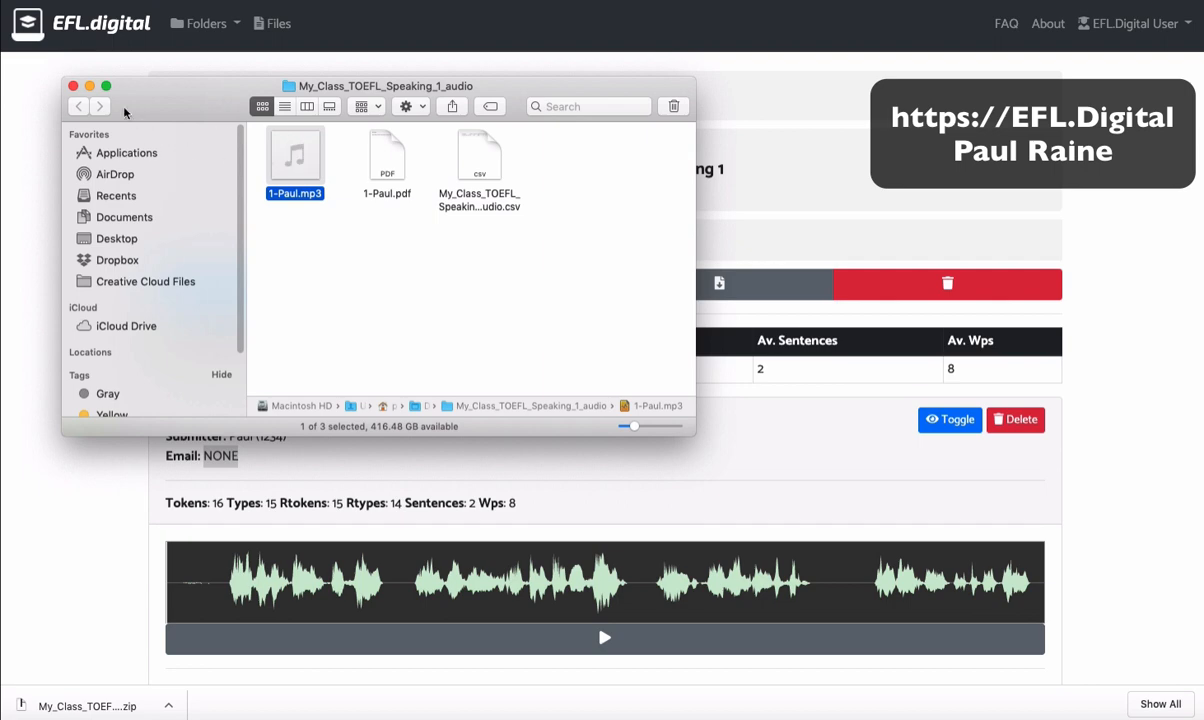
{"action": "left_click", "coordinate": [73, 86]}
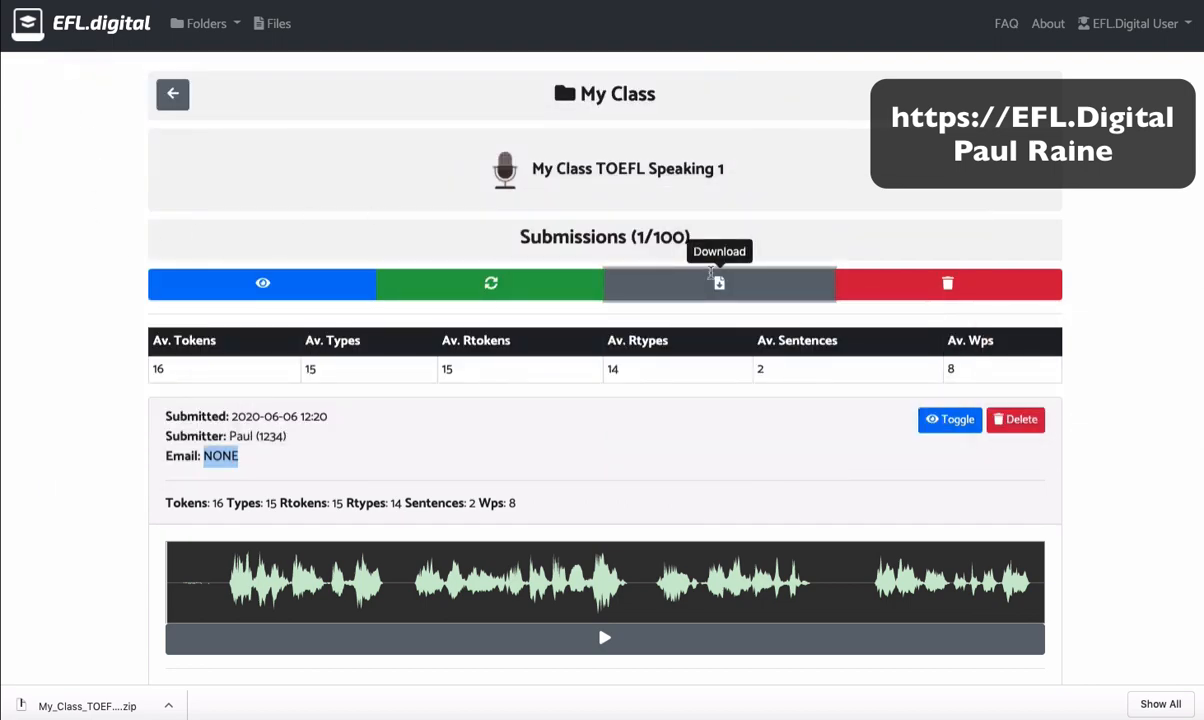
{"action": "left_click", "coordinate": [98, 213]}
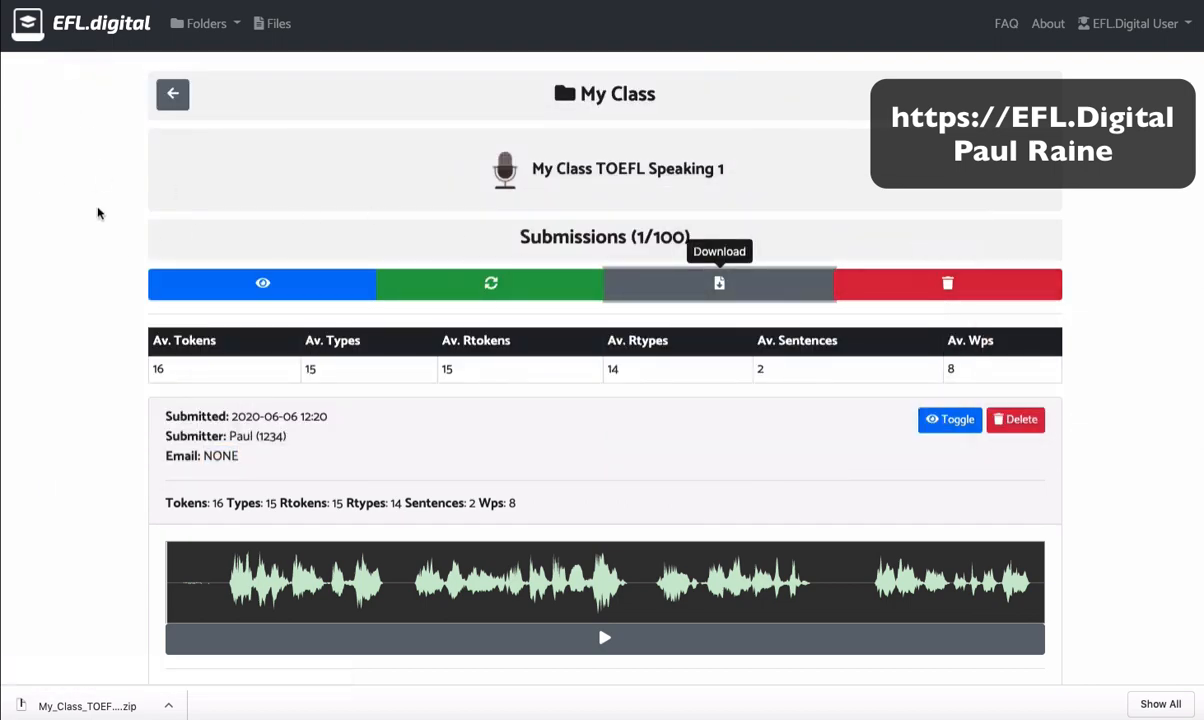
Return to the My Class folder and delete all submissions for My Class TOEFL Speaking 1.
{"action": "left_click", "coordinate": [172, 93]}
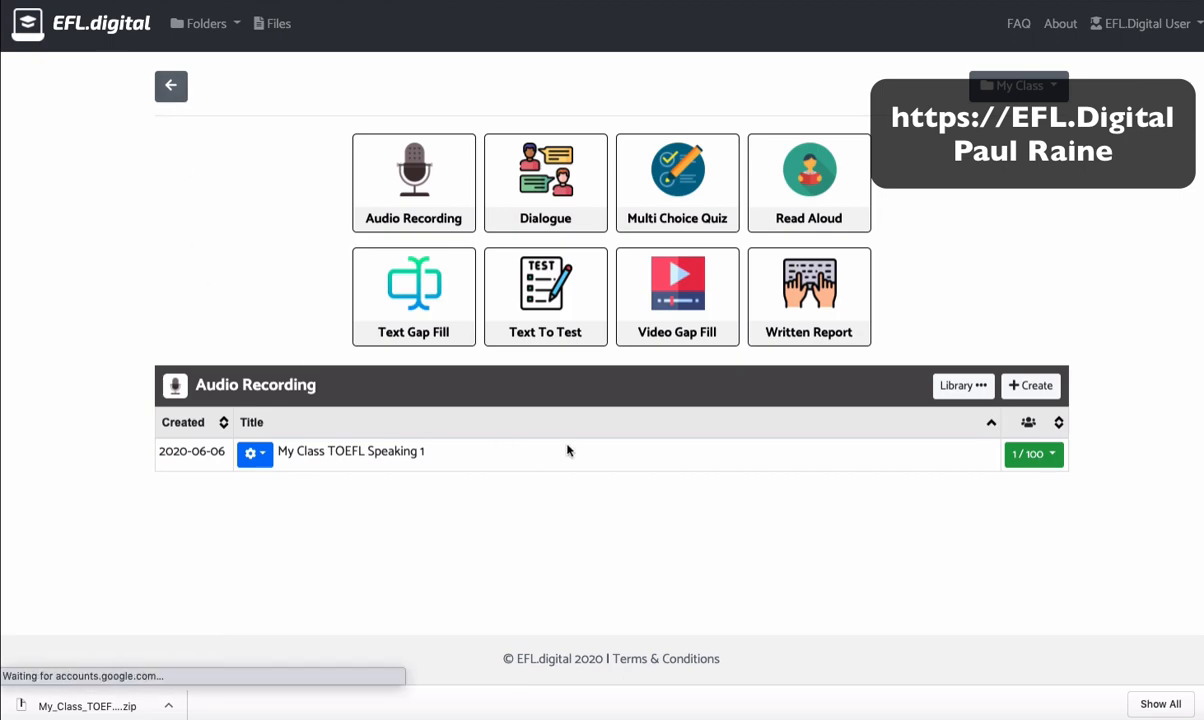
{"action": "left_click", "coordinate": [1030, 454]}
{"action": "left_click", "coordinate": [997, 623]}
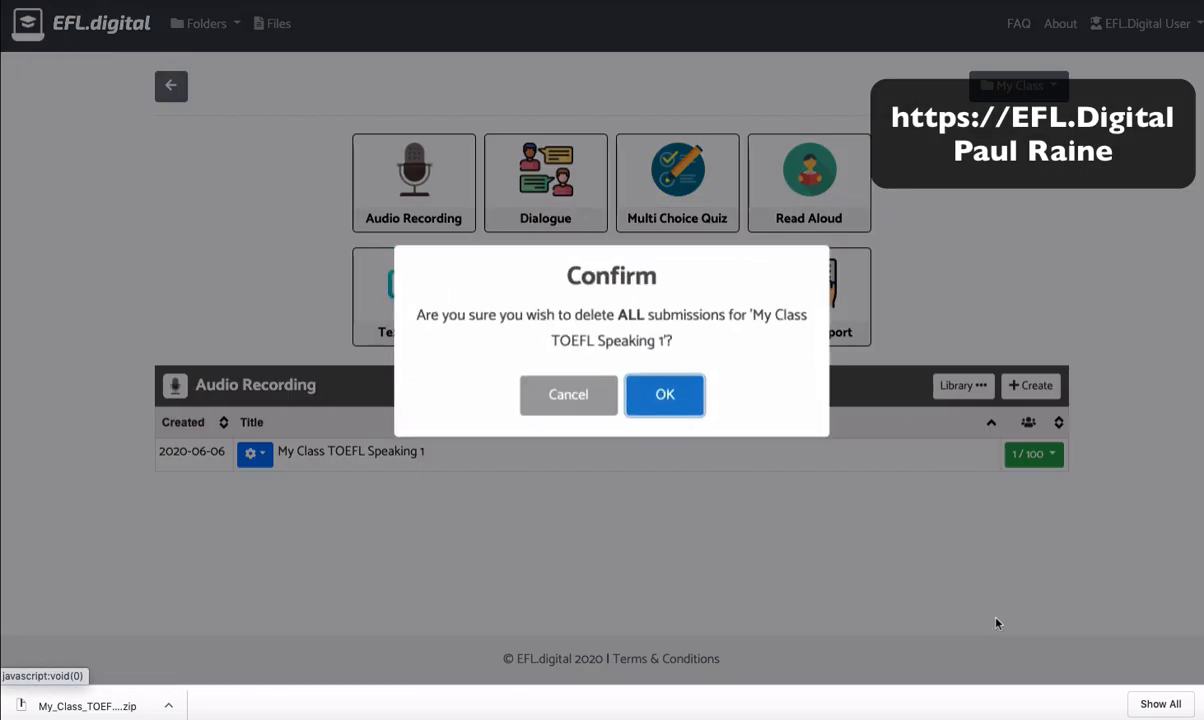
{"action": "left_click", "coordinate": [645, 398]}
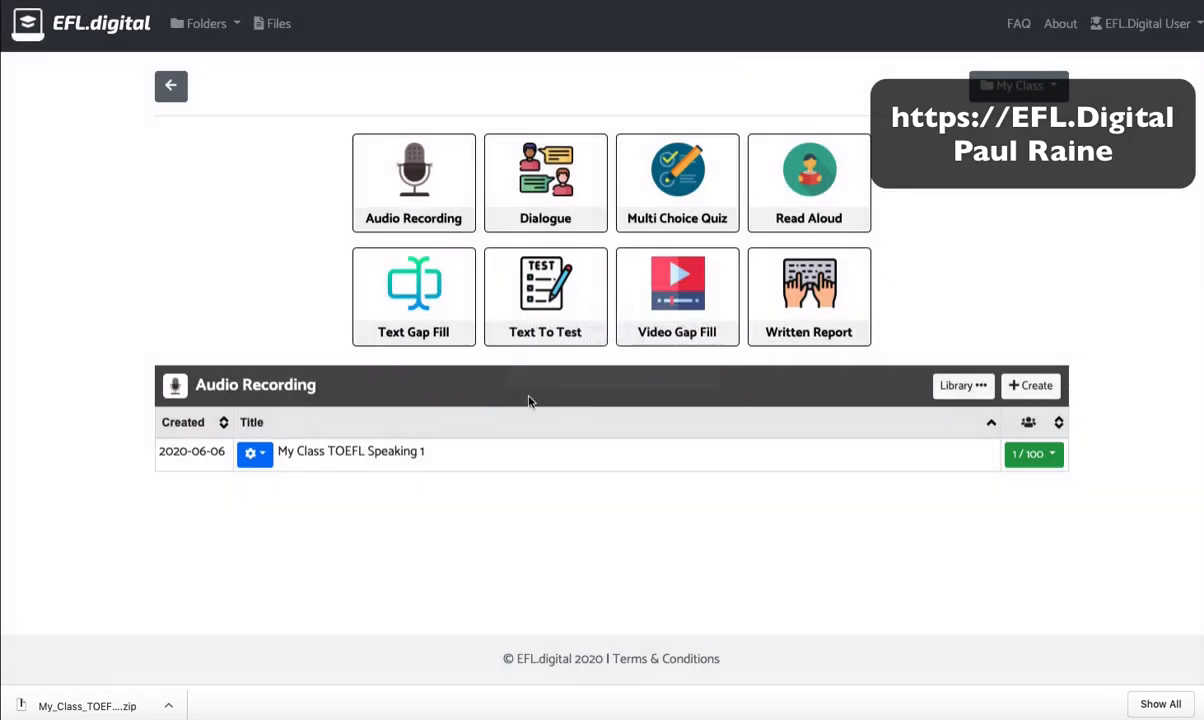
{"action": "left_click", "coordinate": [1036, 457]}
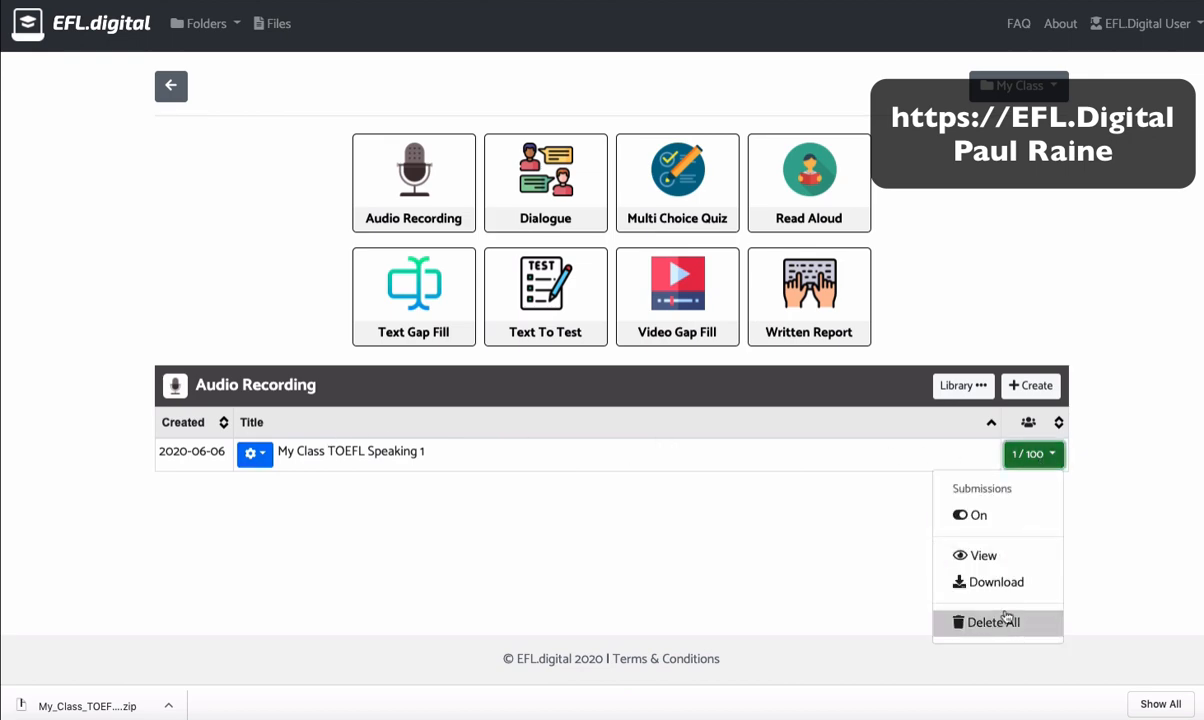
{"action": "left_click", "coordinate": [970, 622]}
{"action": "left_click", "coordinate": [690, 396]}
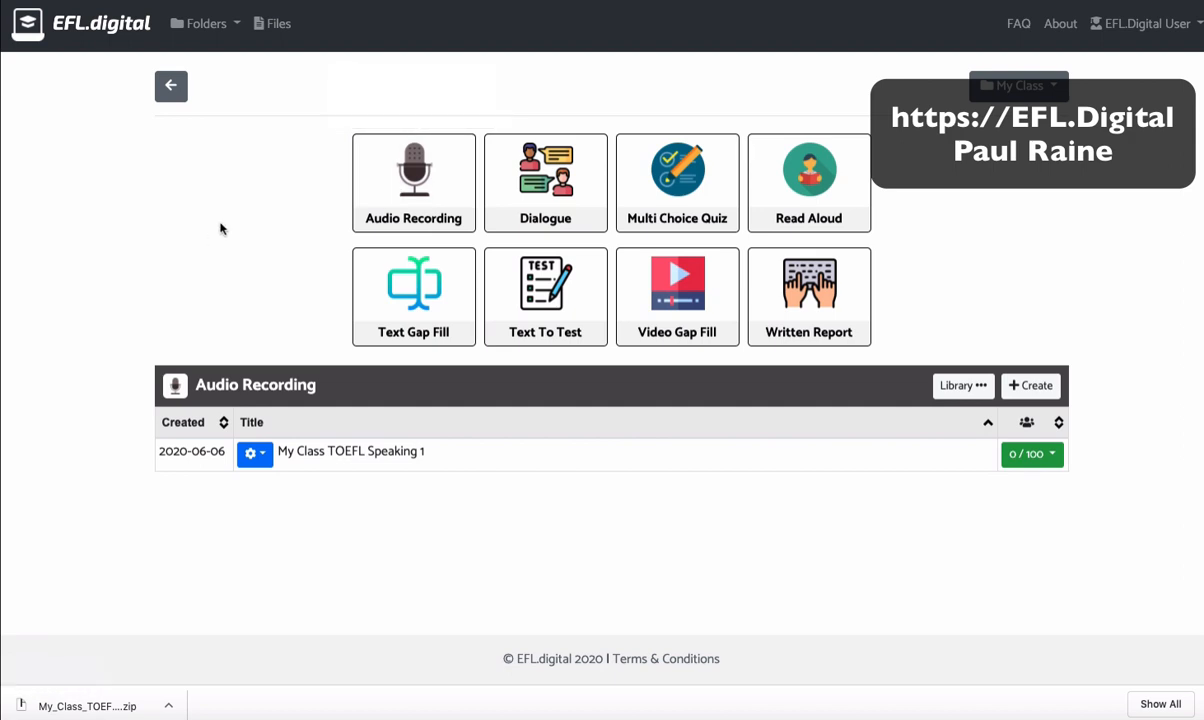
Start a new Dialogue assignment from scratch in My Class, title it "My Dialogue" and dismiss the guided tour.
{"action": "left_click", "coordinate": [535, 193]}
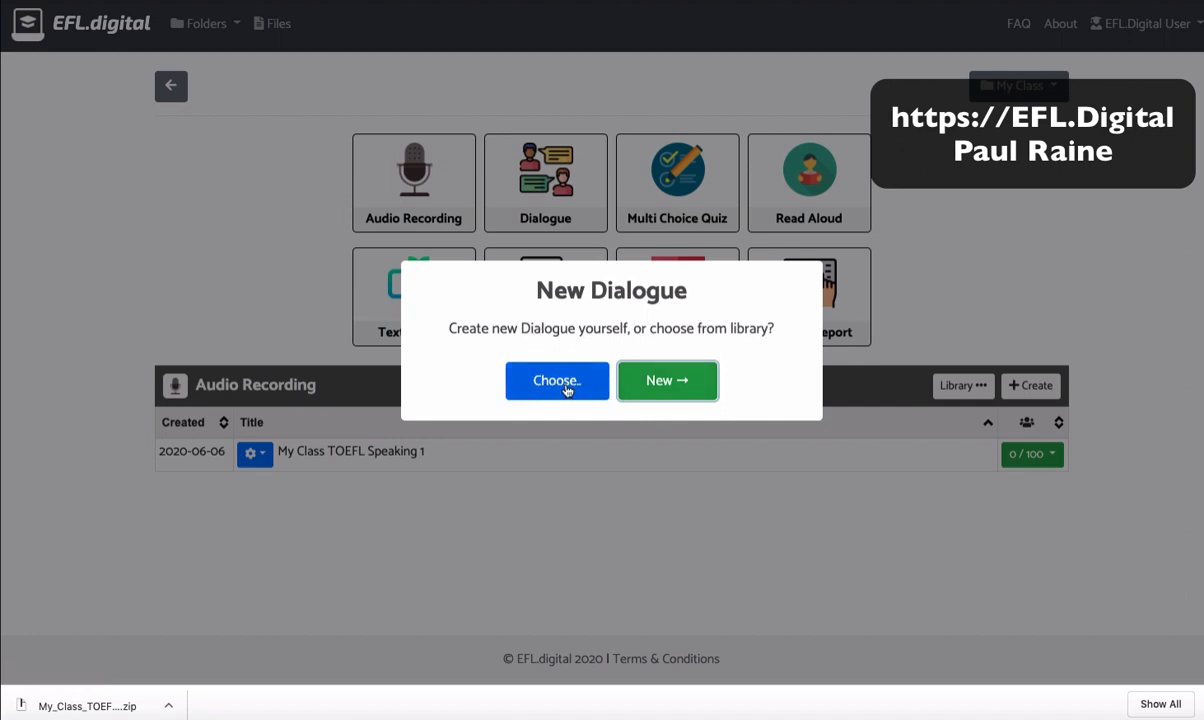
{"action": "left_click", "coordinate": [689, 386]}
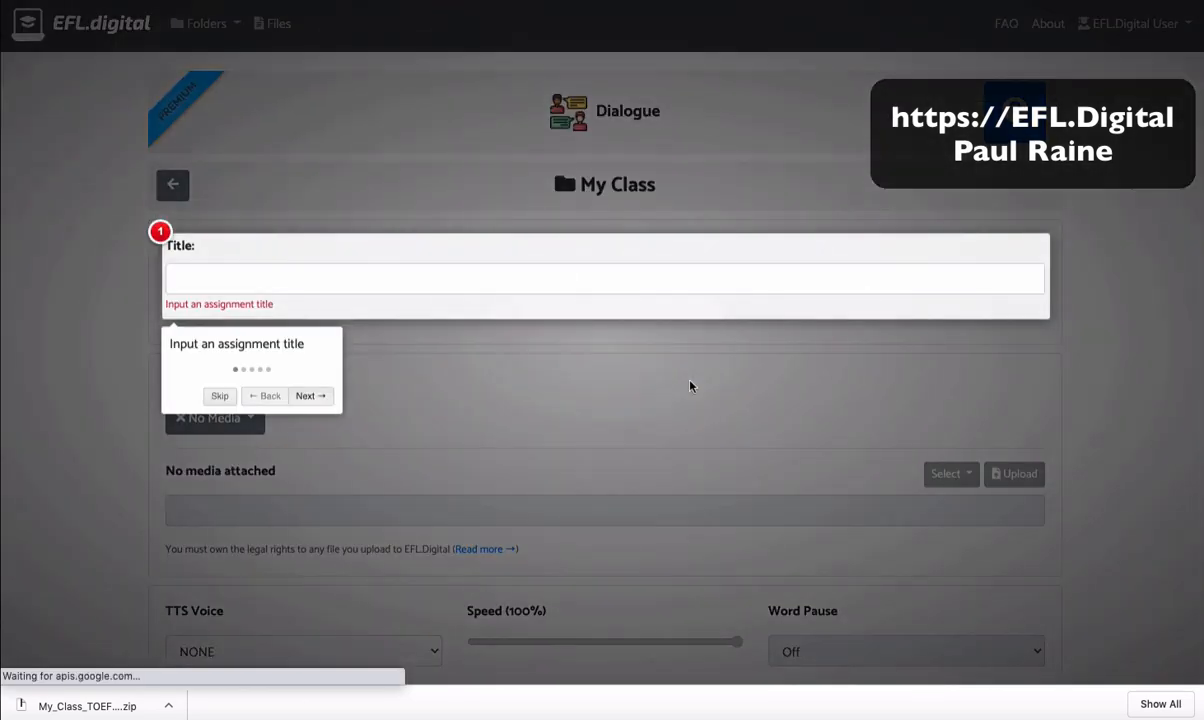
{"action": "left_click", "coordinate": [362, 287]}
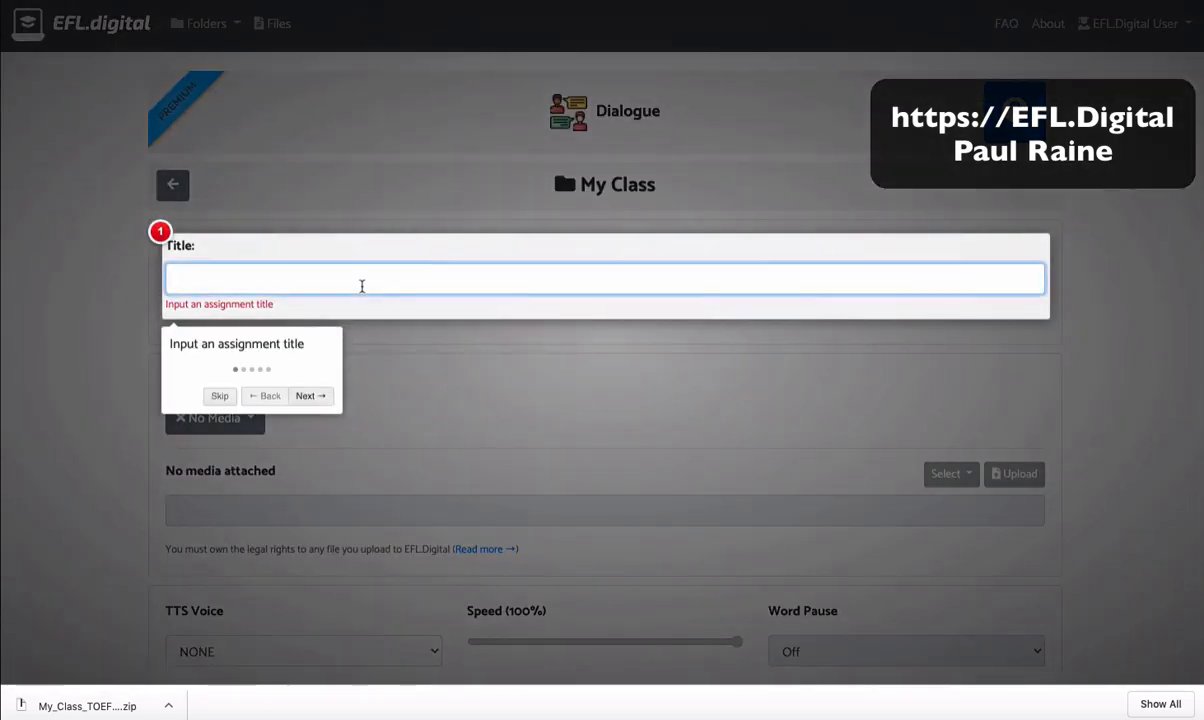
{"action": "type", "text": "My Dialogue"}
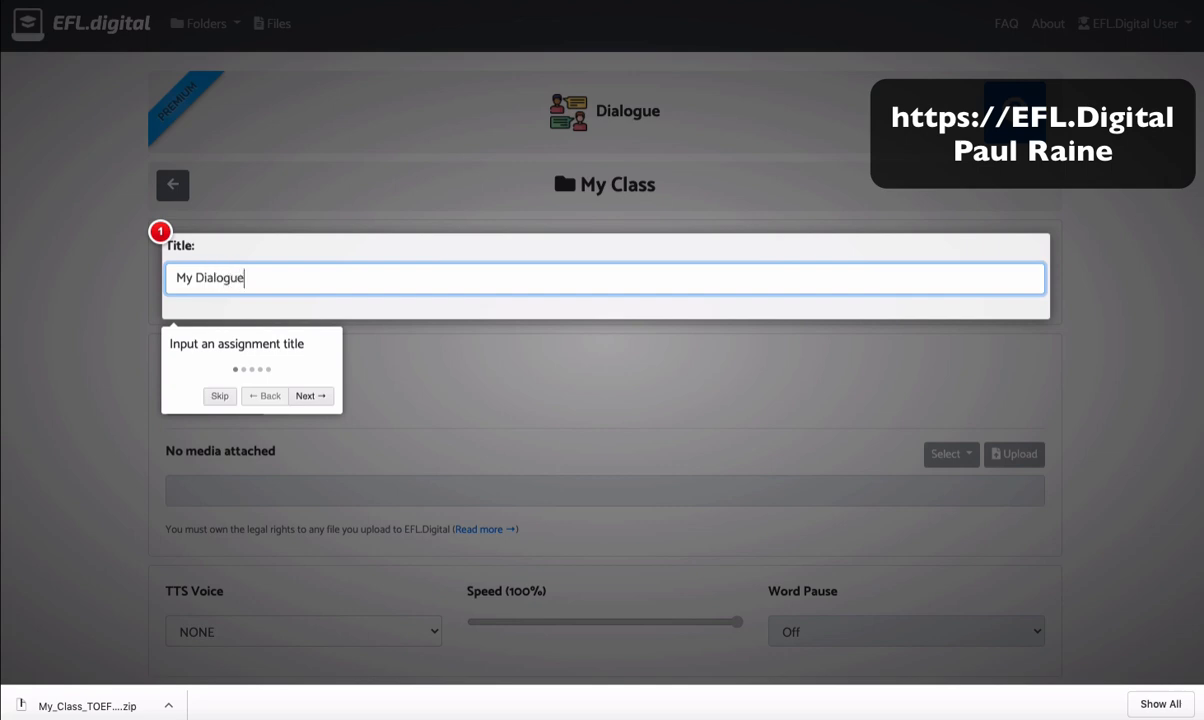
{"action": "left_click", "coordinate": [94, 282]}
Set the dialogue's TTS voice to Joanna (US) at 95% speed, with Word Pause left Off.
{"action": "scroll", "coordinate": [93, 313], "scroll_direction": "down", "scroll_amount": 2}
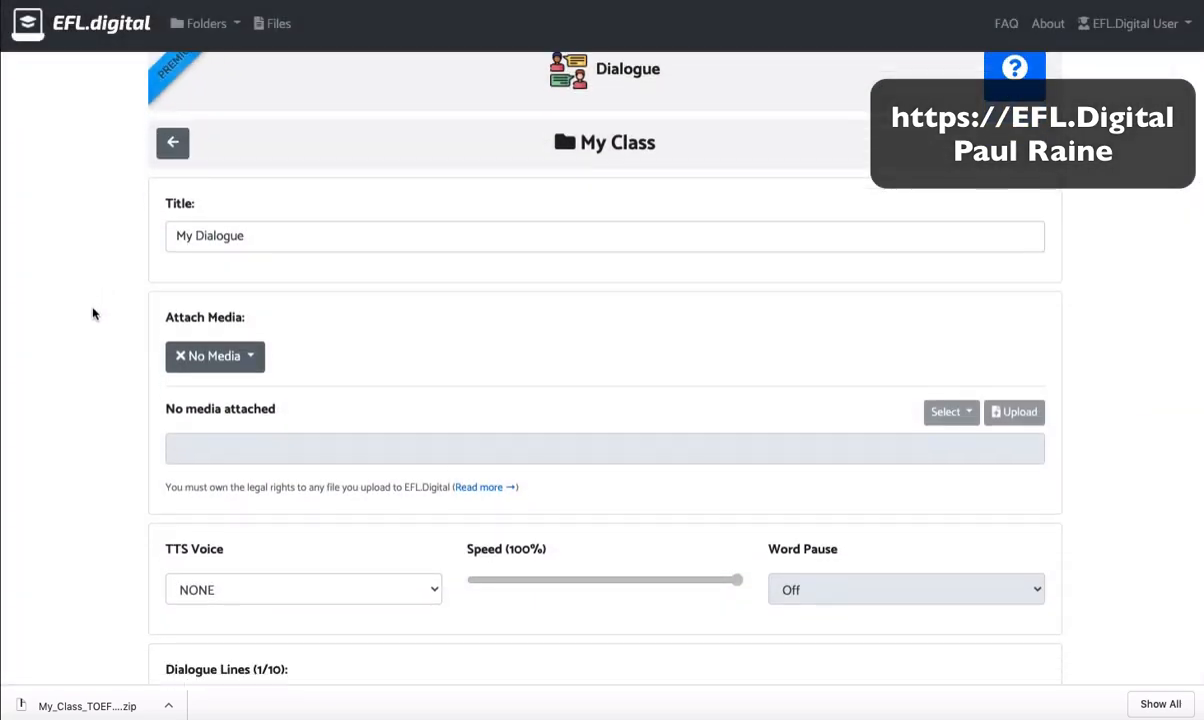
{"action": "scroll", "coordinate": [93, 309], "scroll_direction": "down", "scroll_amount": 1}
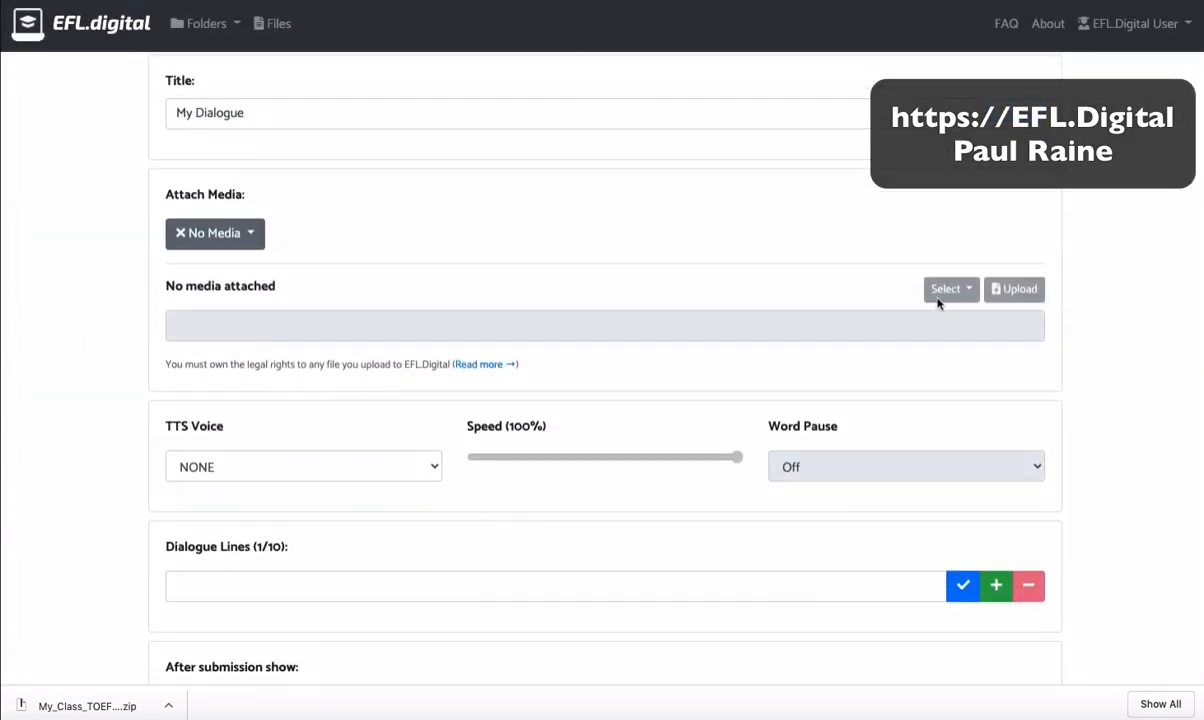
{"action": "scroll", "coordinate": [113, 392], "scroll_direction": "down", "scroll_amount": 2}
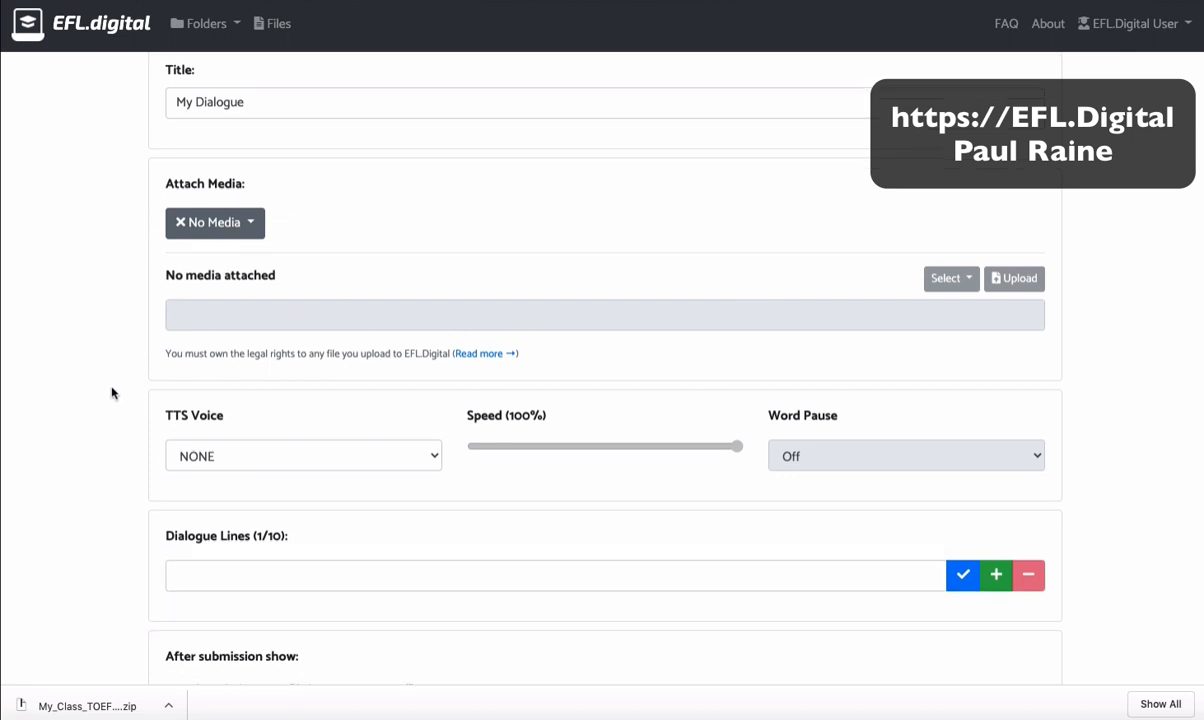
{"action": "scroll", "coordinate": [111, 392], "scroll_direction": "down", "scroll_amount": 3}
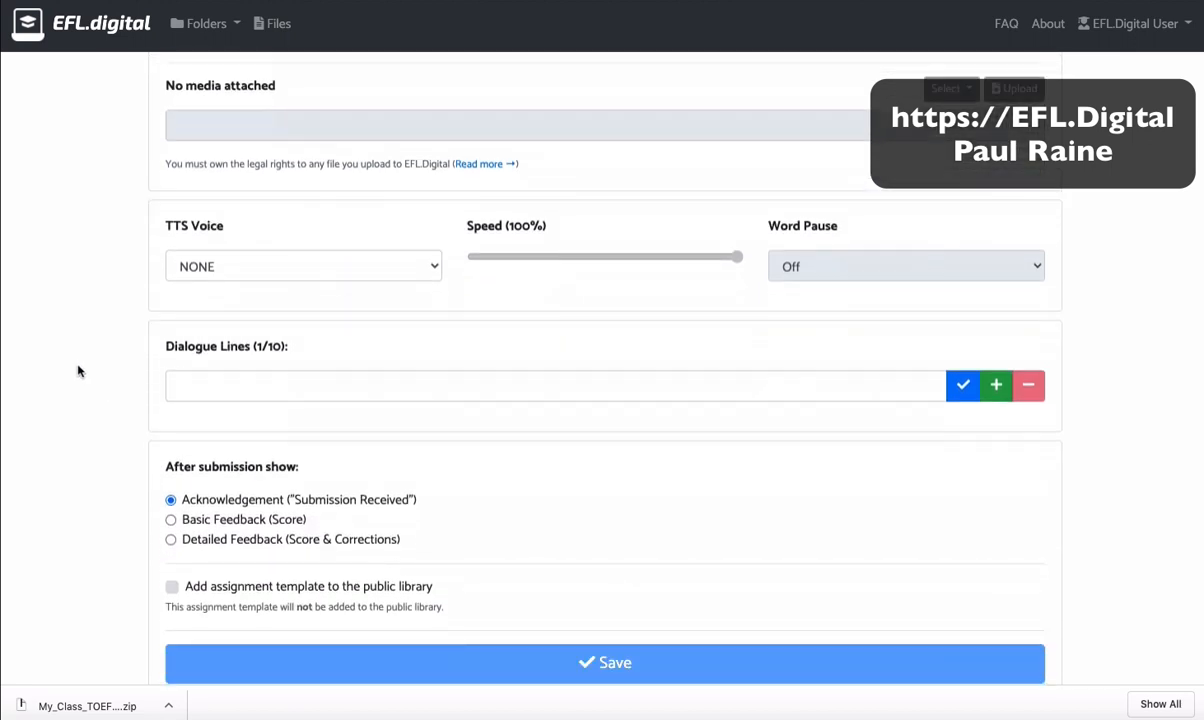
{"action": "left_click", "coordinate": [266, 267]}
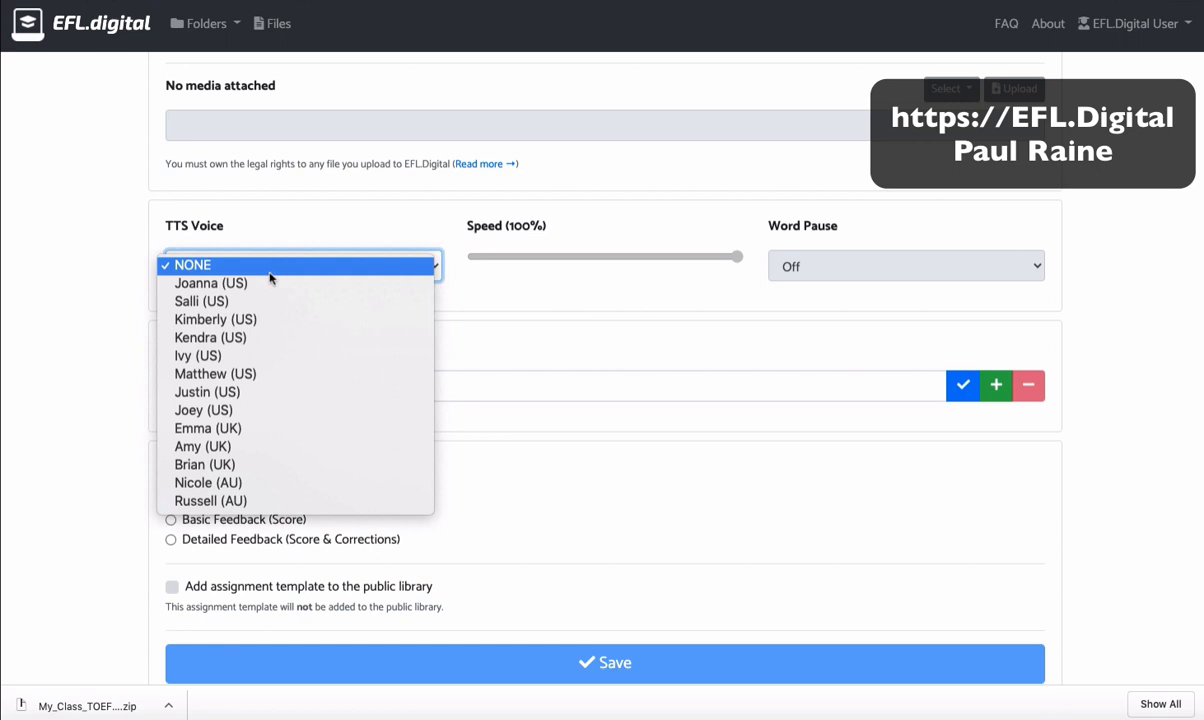
{"action": "left_click", "coordinate": [269, 282]}
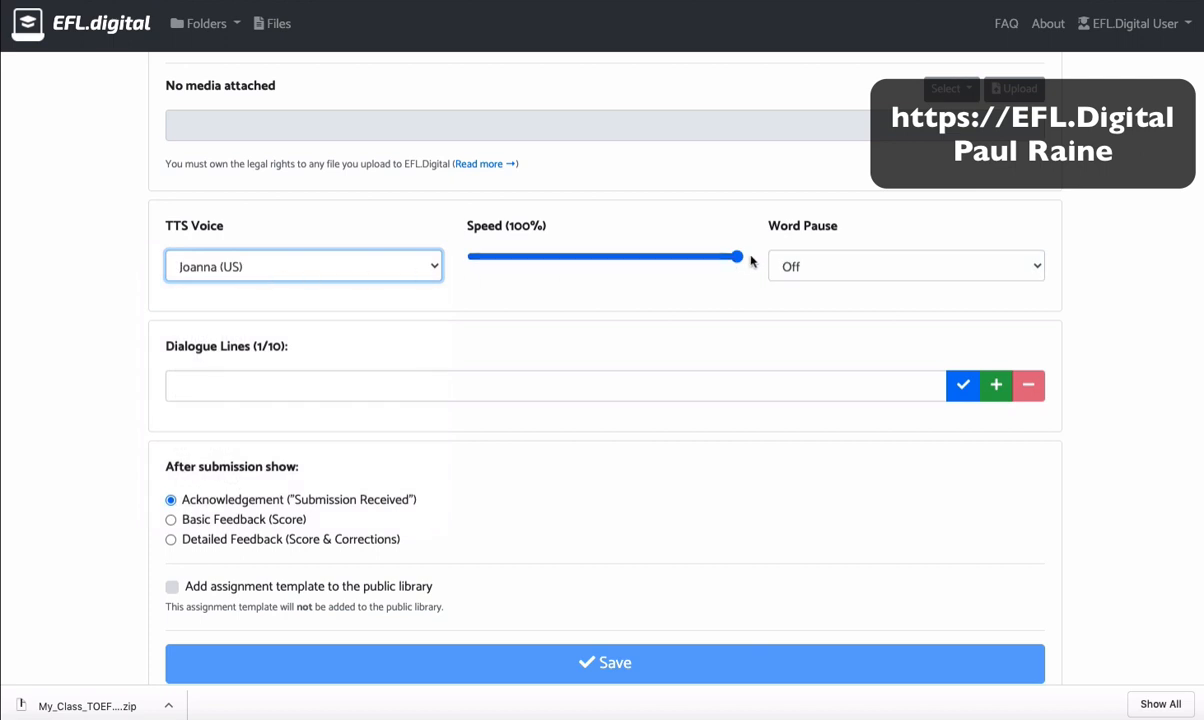
{"action": "left_click_drag", "start_coordinate": [737, 257], "coordinate": [672, 257]}
{"action": "left_click", "coordinate": [882, 266]}
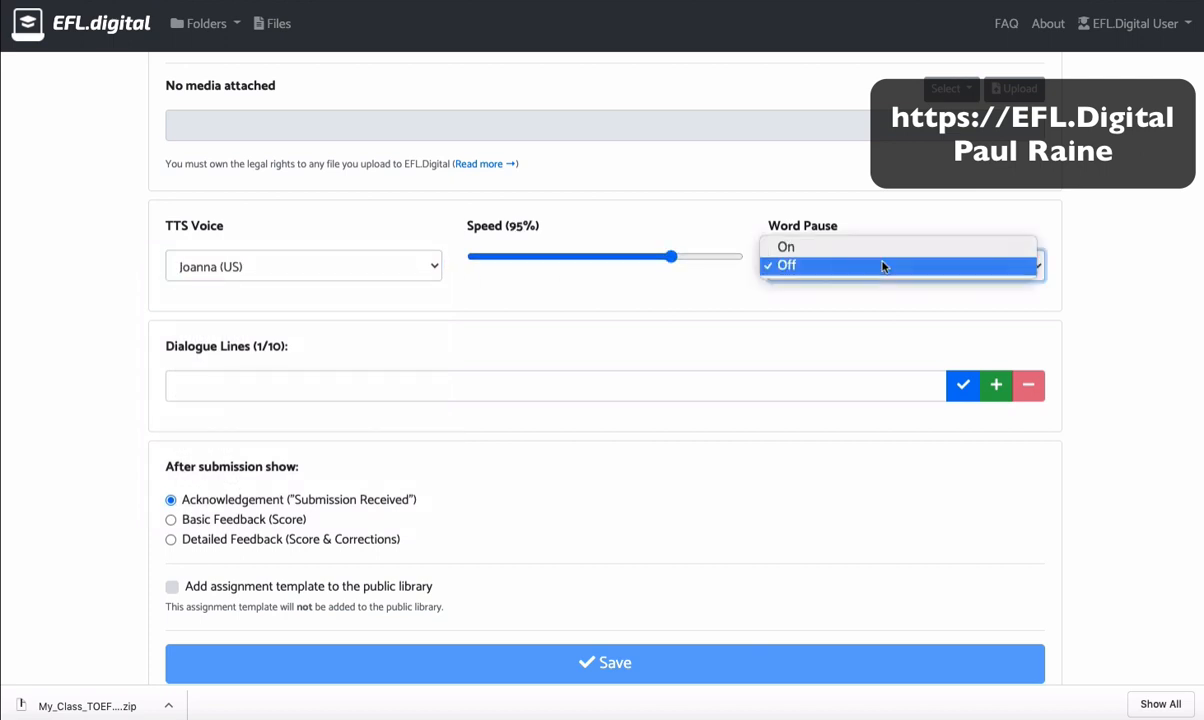
{"action": "left_click", "coordinate": [852, 313]}
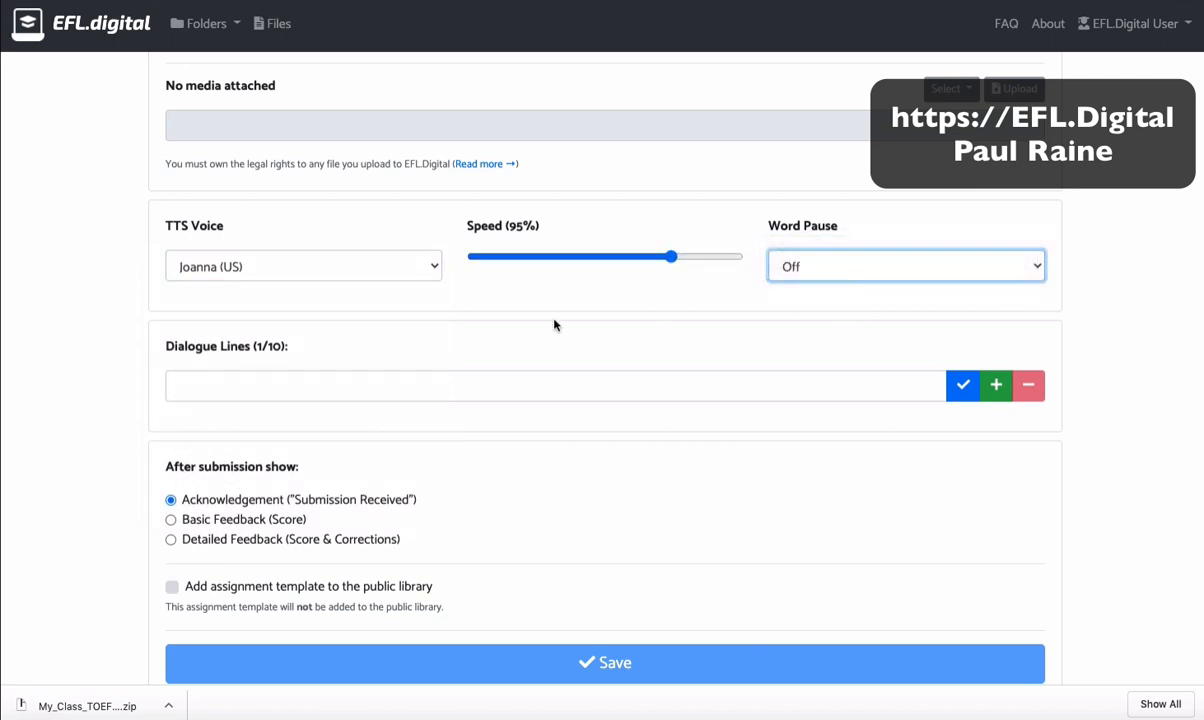
Enter and confirm "Good morning, how are you?" as the first dialogue line, and add a second, empty line.
{"action": "left_click", "coordinate": [310, 385]}
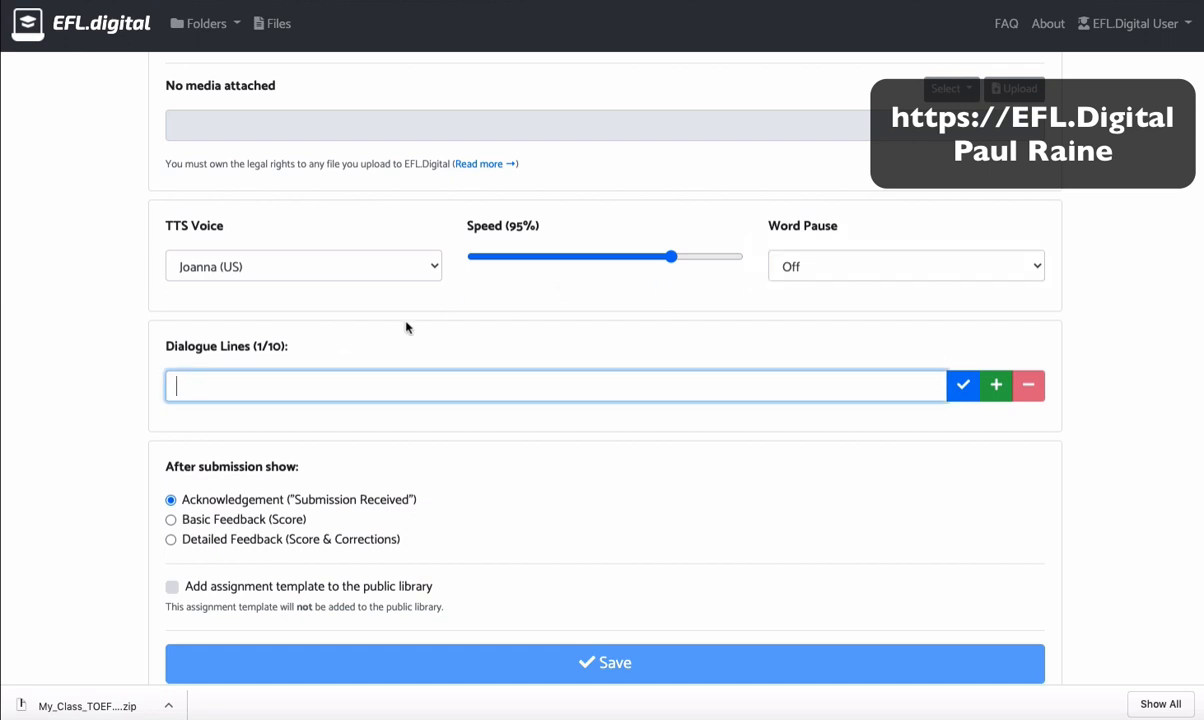
{"action": "type", "text": "Good morning, h"}
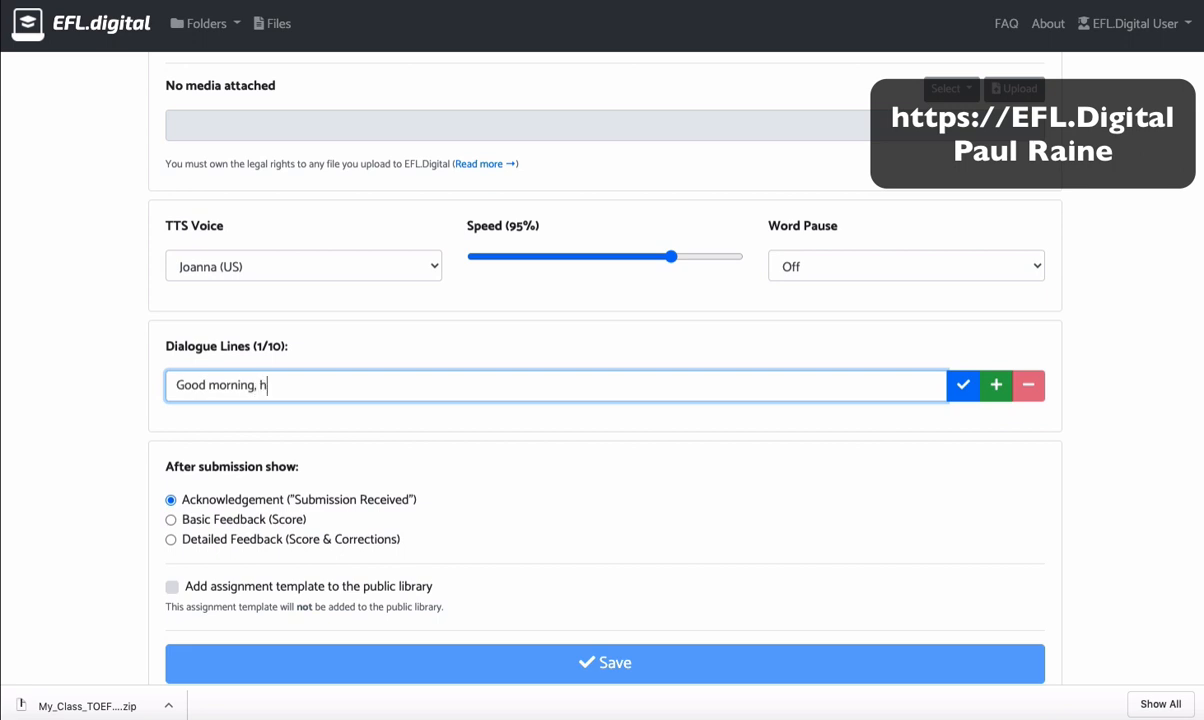
{"action": "type", "text": "ow are you?"}
{"action": "left_click", "coordinate": [963, 390]}
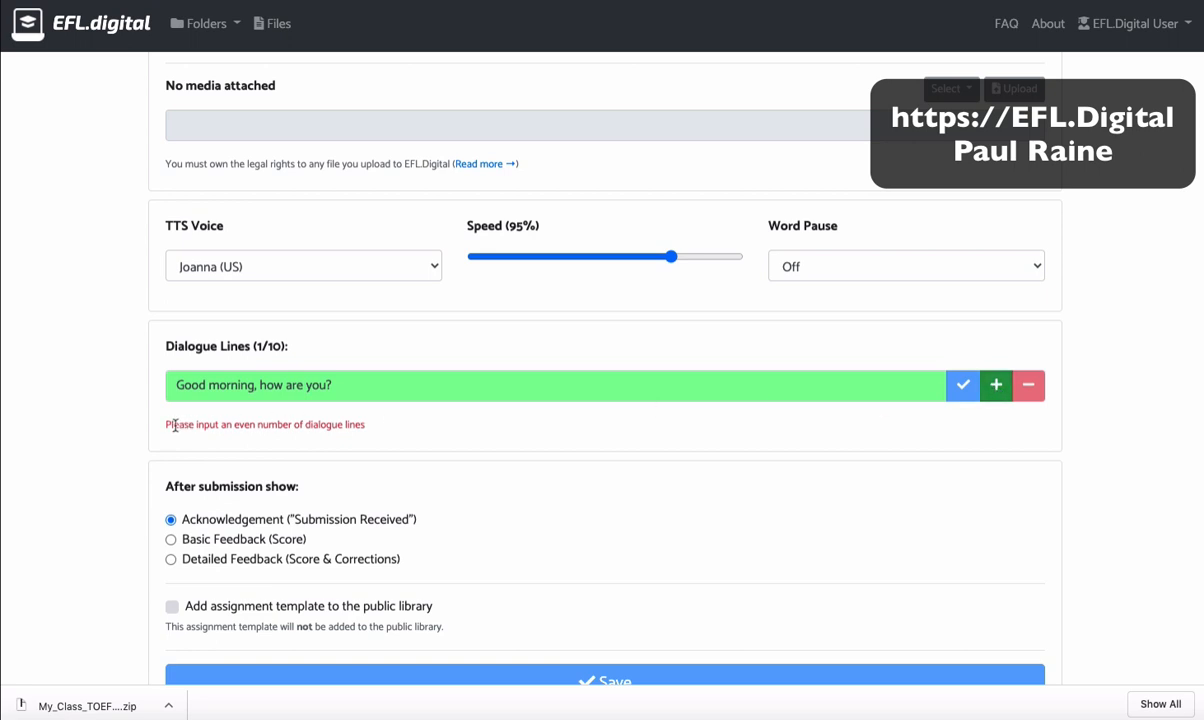
{"action": "left_click_drag", "start_coordinate": [166, 424], "coordinate": [370, 428]}
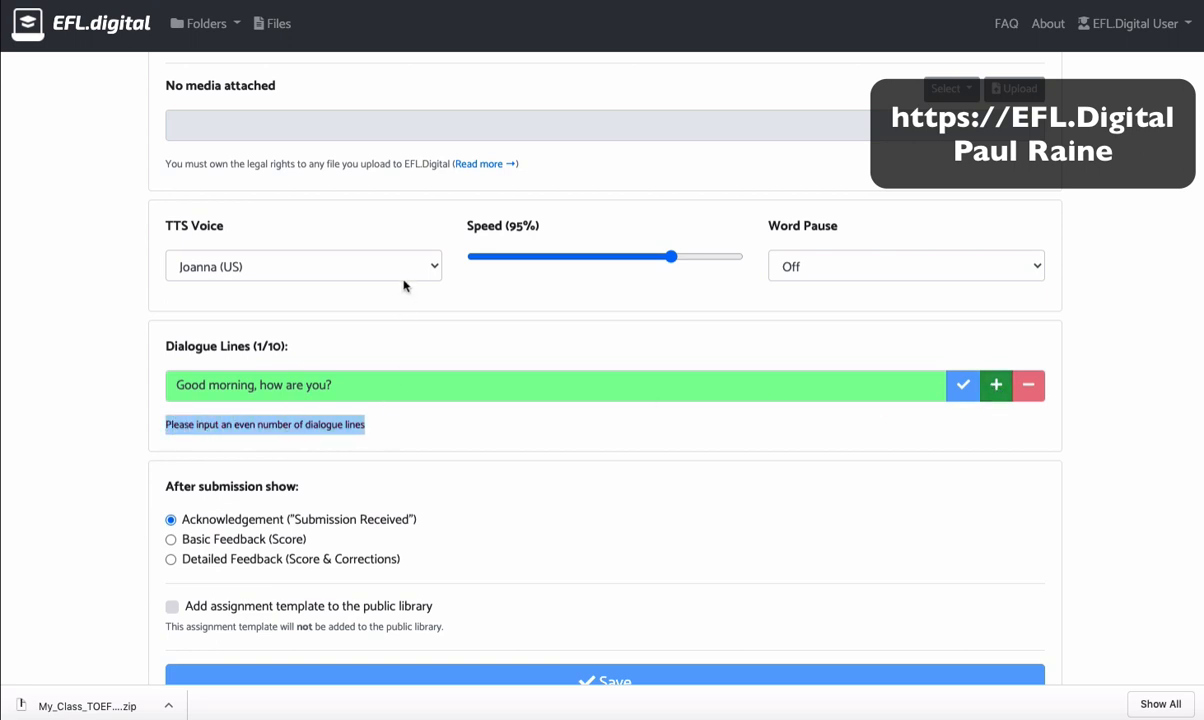
{"action": "left_click", "coordinate": [1003, 396]}
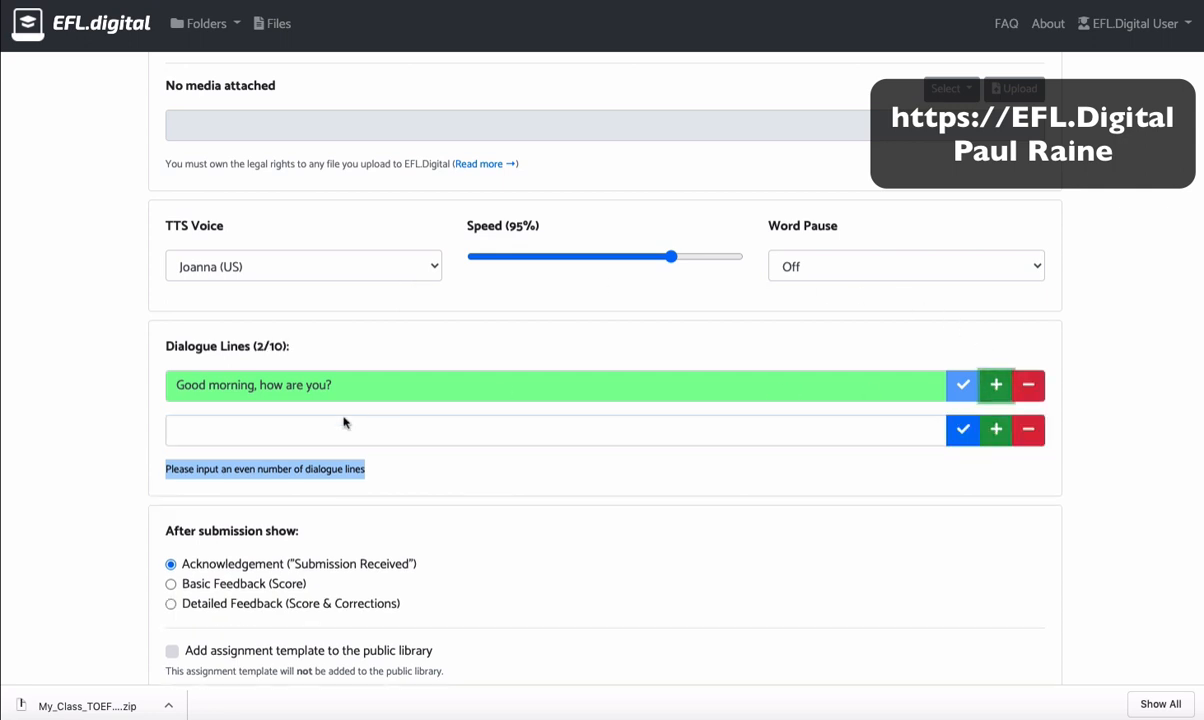
Enter and confirm "I'm fine. How about you." as the second dialogue line.
{"action": "left_click", "coordinate": [343, 425]}
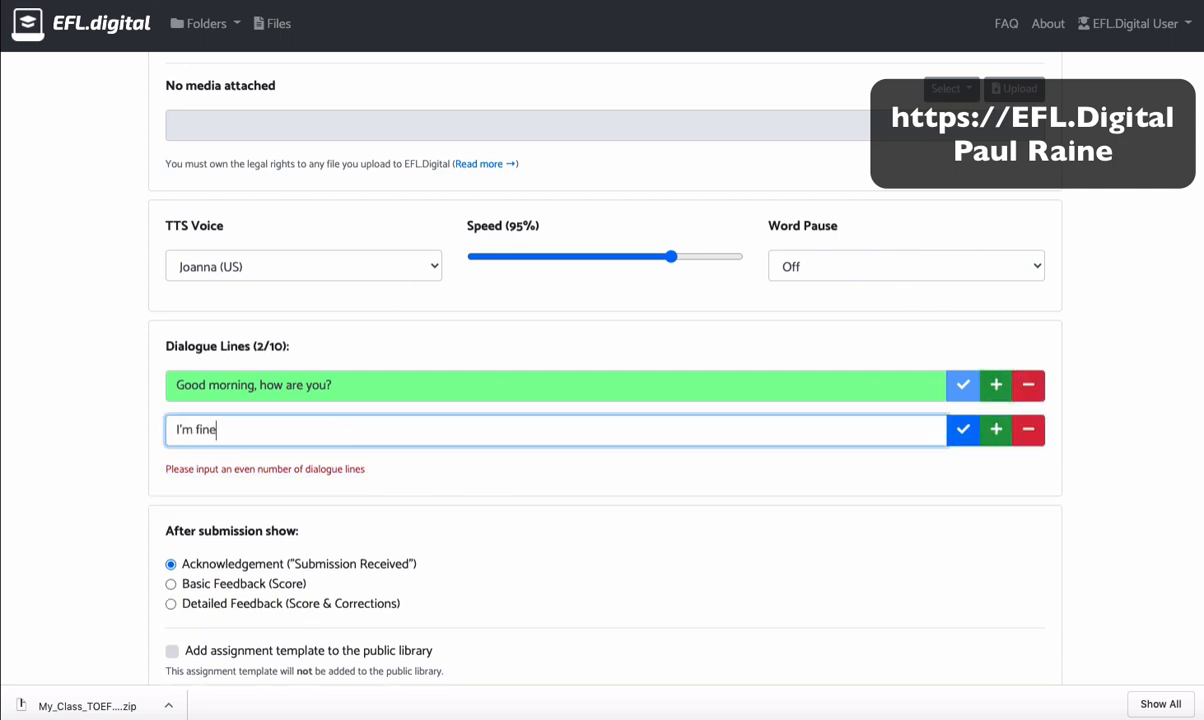
{"action": "type", "text": "I'm fine. How about you."}
{"action": "left_click", "coordinate": [977, 431]}
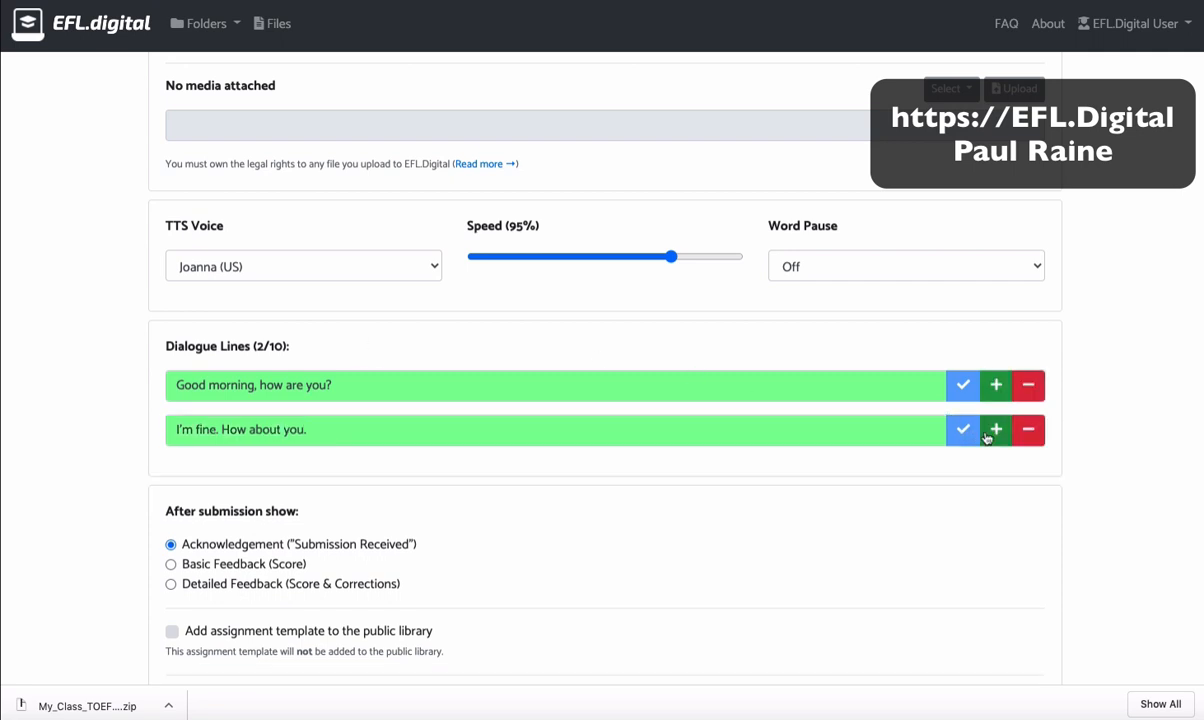
Add a third dialogue line reading "I'm great. I'm attending an online conference." and confirm it.
{"action": "left_click", "coordinate": [988, 433]}
{"action": "left_click", "coordinate": [235, 474]}
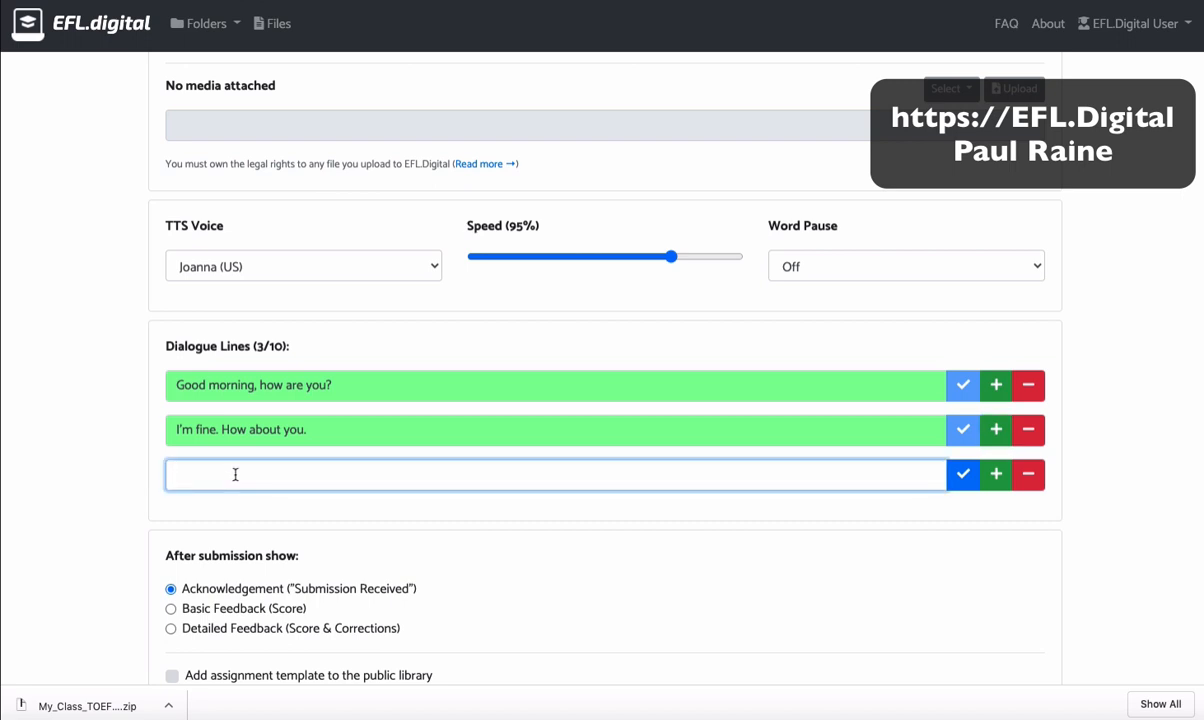
{"action": "type", "text": "I'm great. I'm attend"}
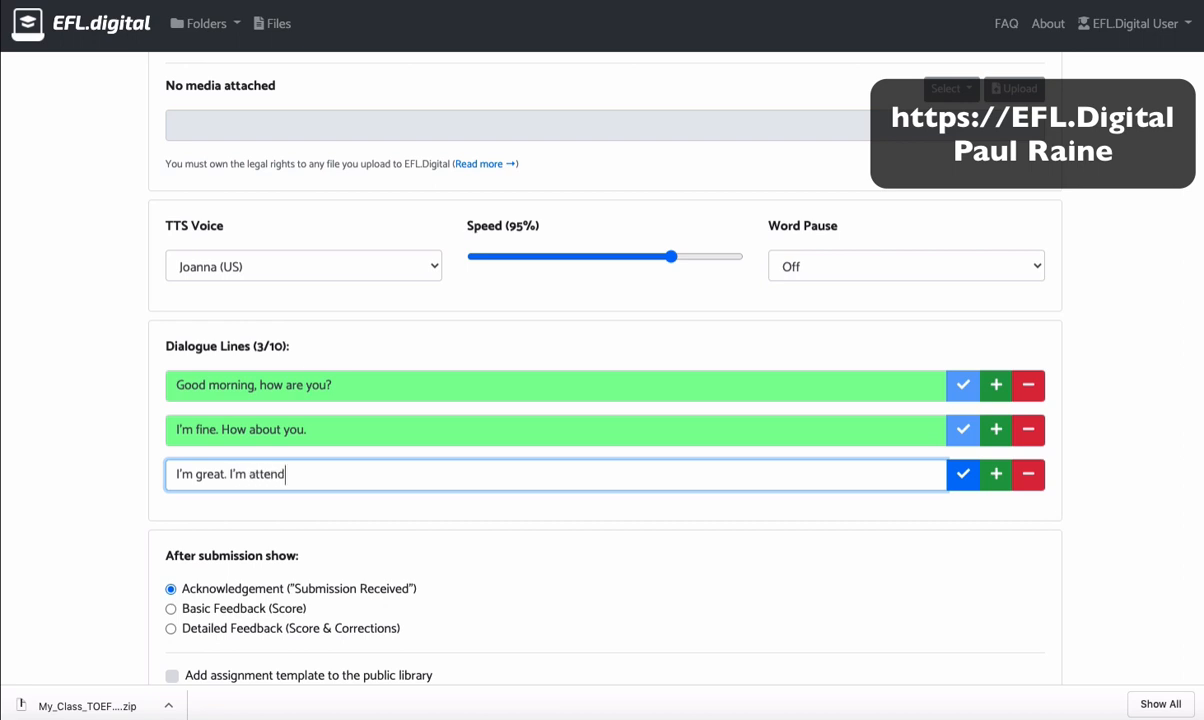
{"action": "type", "text": "ing an online conference."}
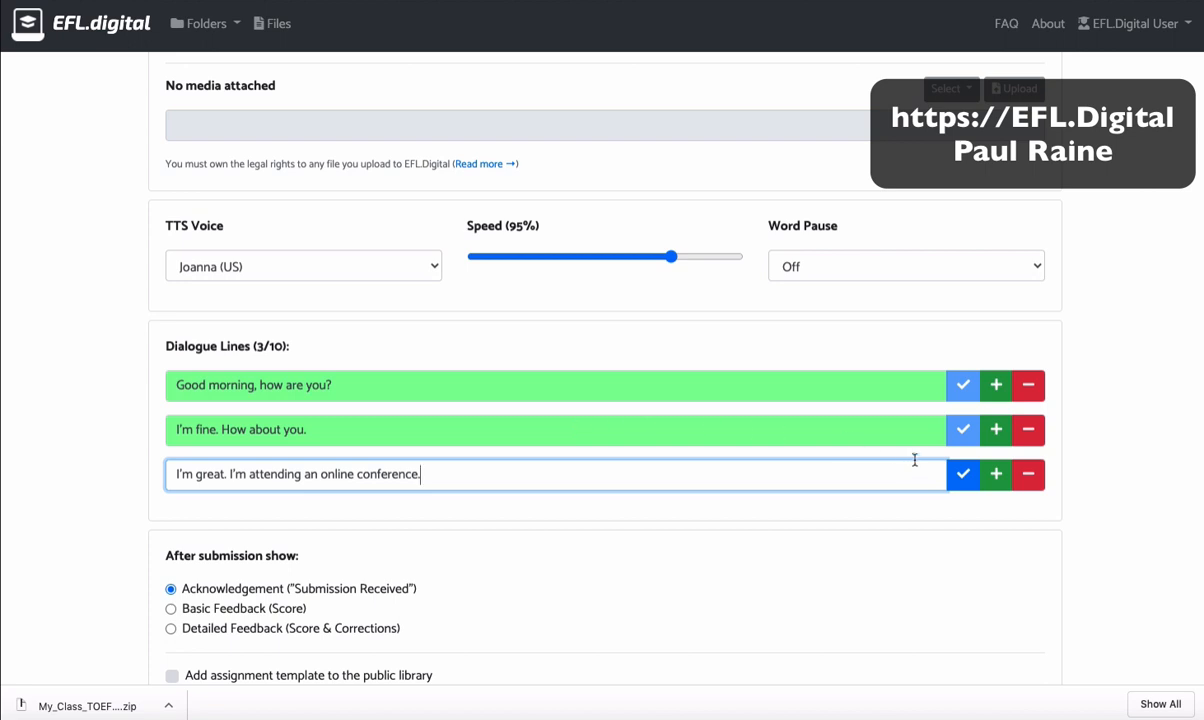
{"action": "left_click", "coordinate": [962, 474]}
Add a fourth dialogue line reading "I hope you enjoy it." and confirm it.
{"action": "left_click", "coordinate": [996, 474]}
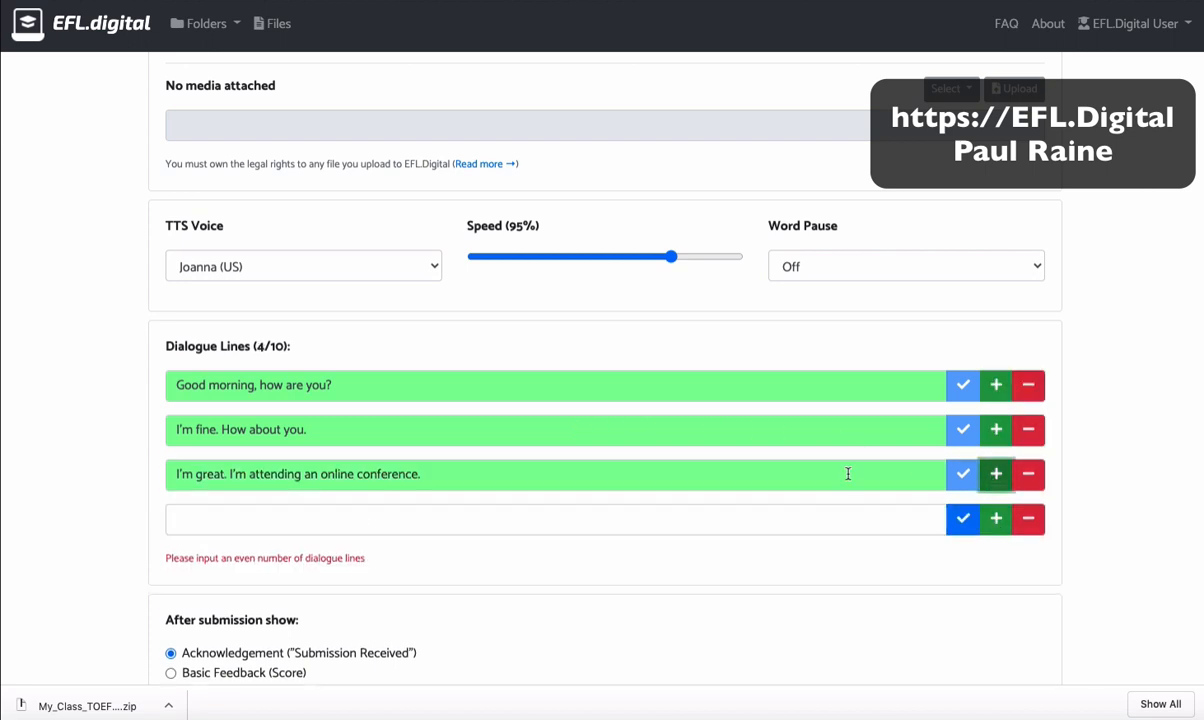
{"action": "left_click", "coordinate": [312, 516]}
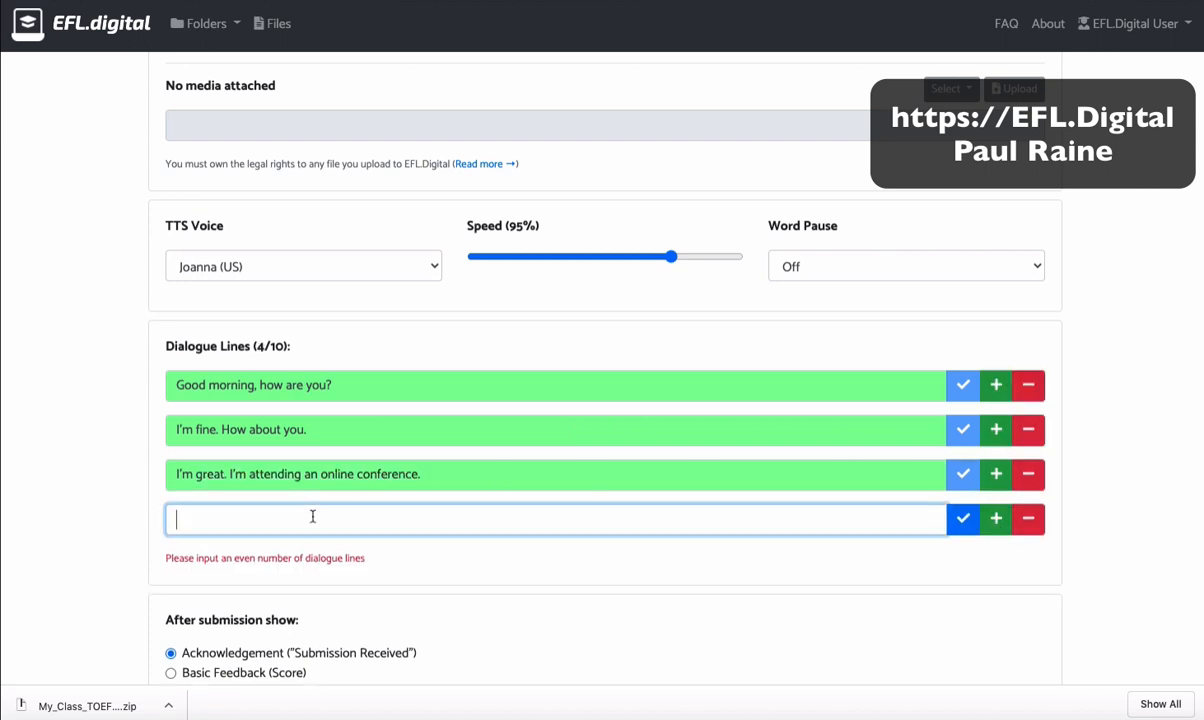
{"action": "type", "text": "I hope you enjoy it."}
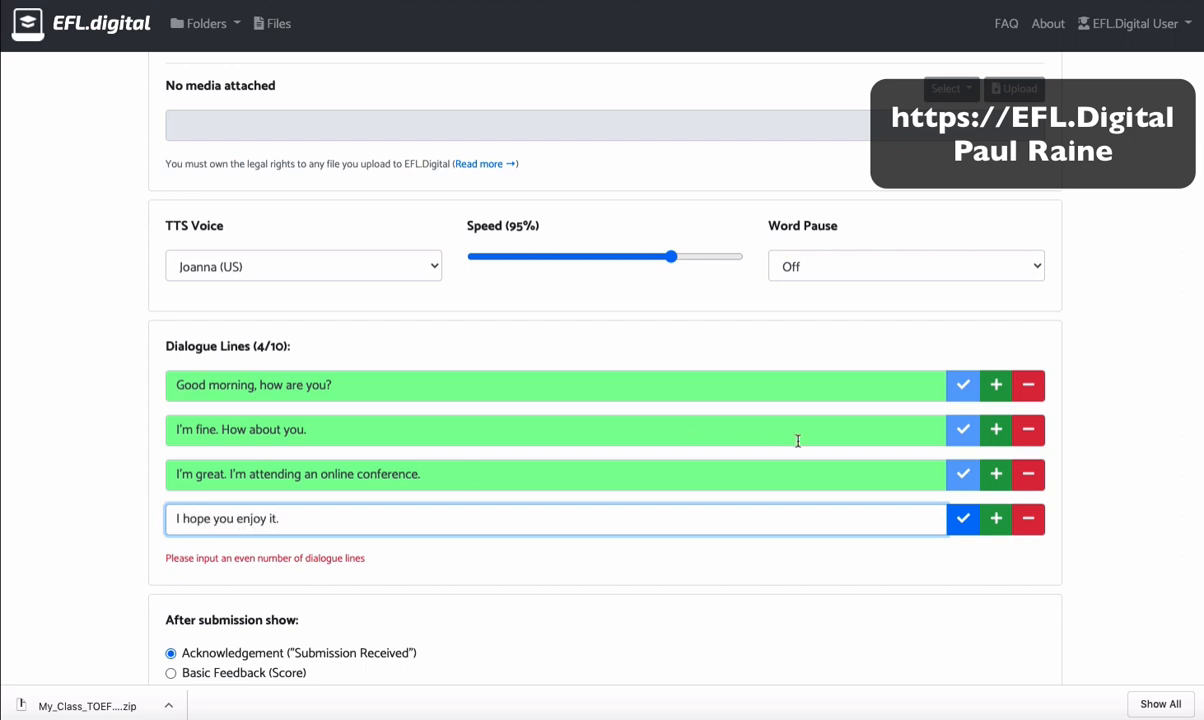
{"action": "left_click", "coordinate": [964, 518]}
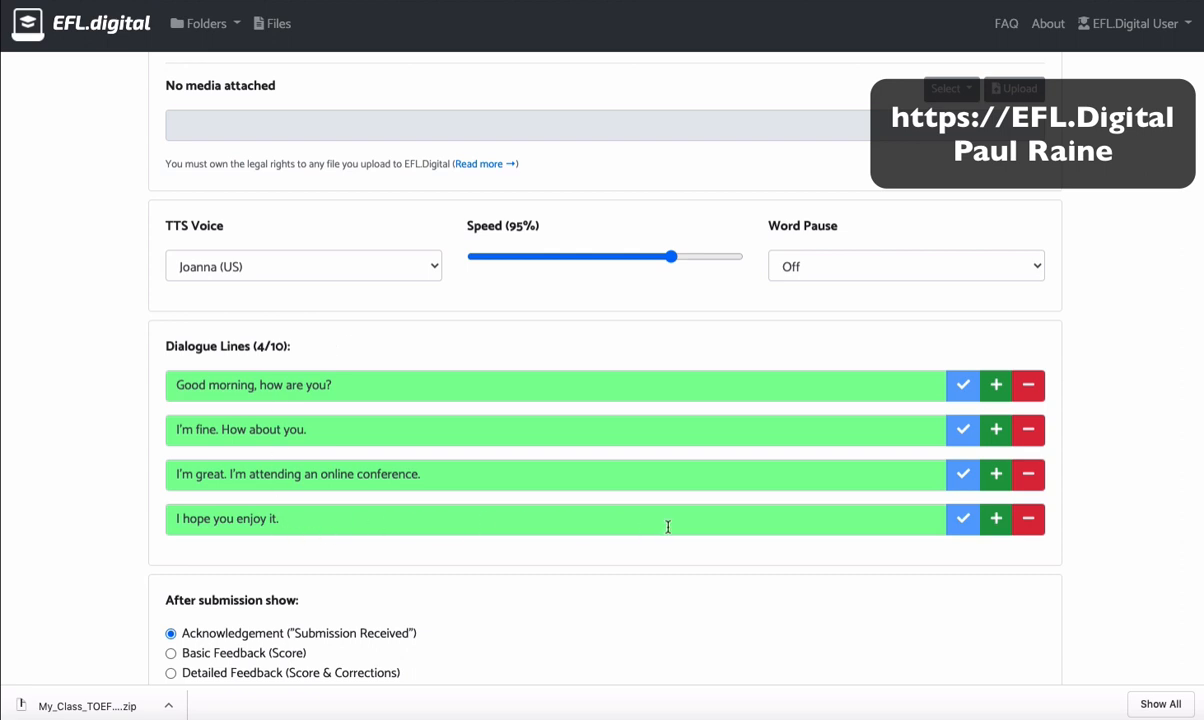
Try to confirm the fourth dialogue line with the nonsense word "asdgfasdfsdf" appended, and dismiss the resulting message.
{"action": "left_click", "coordinate": [604, 523]}
{"action": "type", "text": "asdgfasdfsdf"}
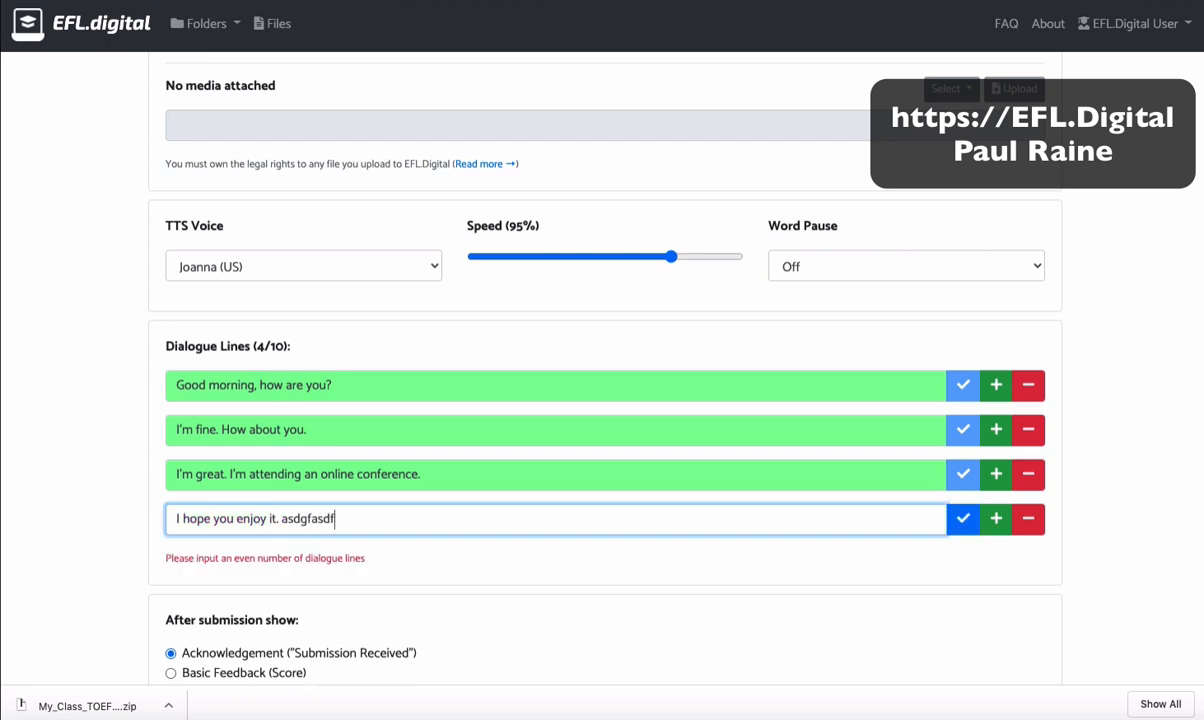
{"action": "left_click", "coordinate": [959, 518]}
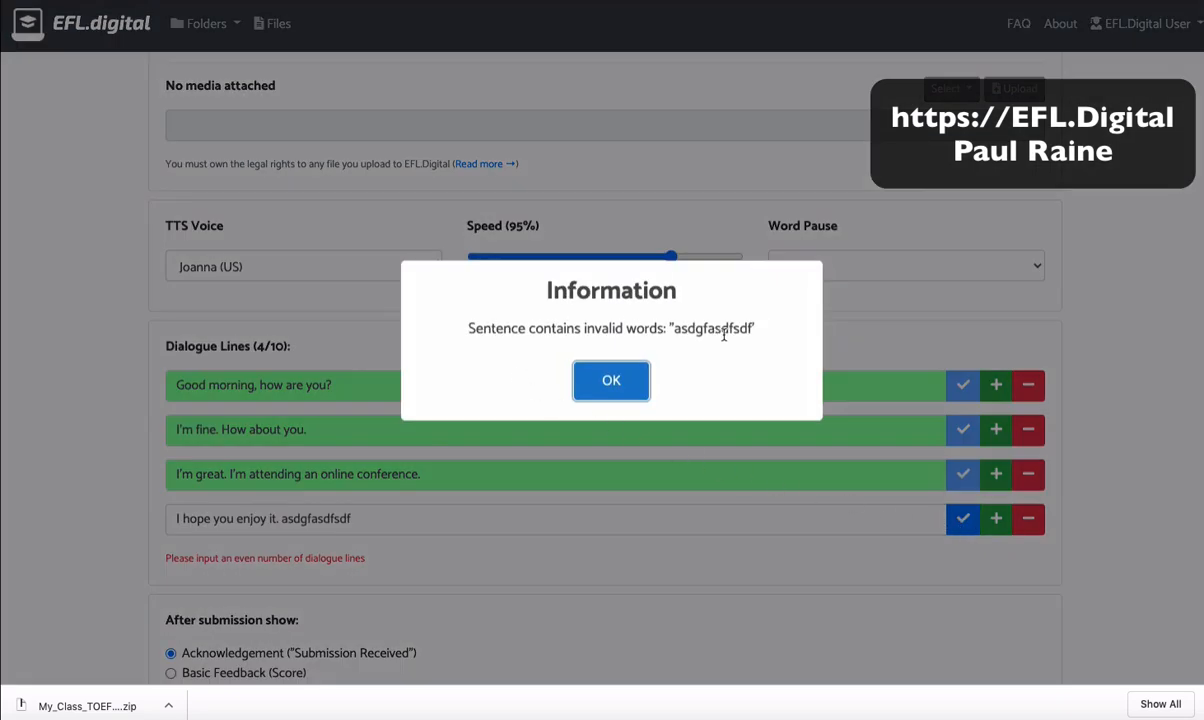
{"action": "left_click", "coordinate": [612, 381]}
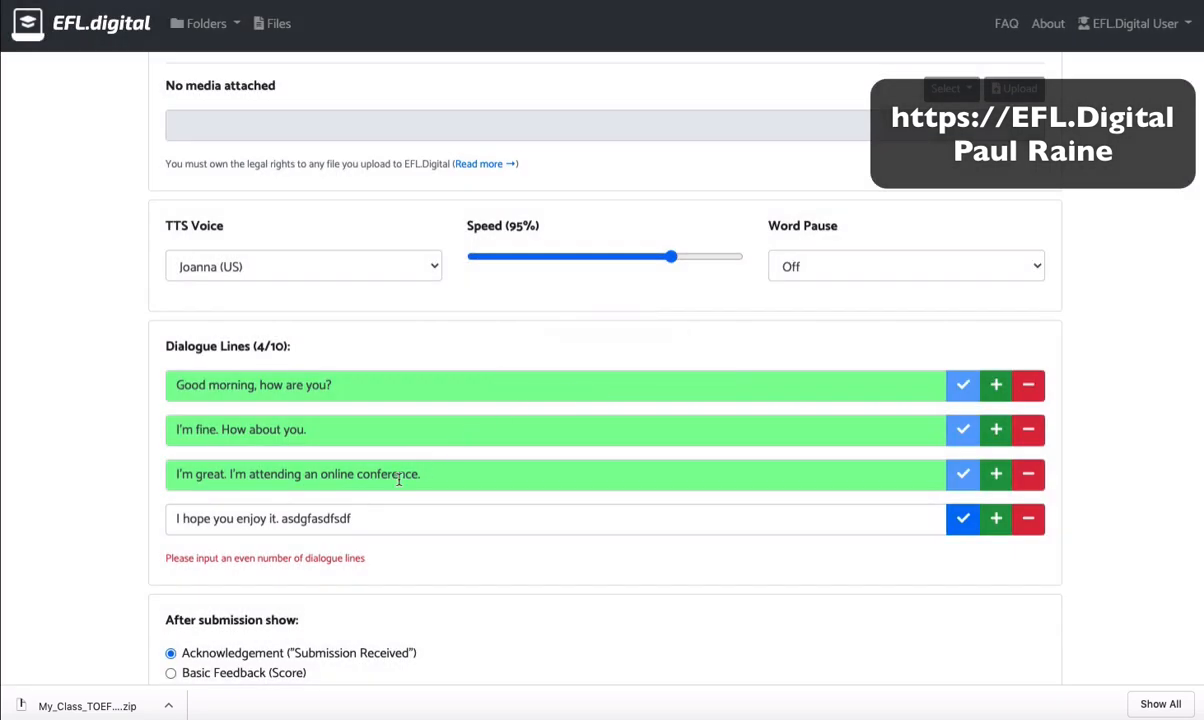
Remove "asdgfasdfsdf" from the fourth dialogue line and confirm the line again.
{"action": "double_click", "coordinate": [335, 518]}
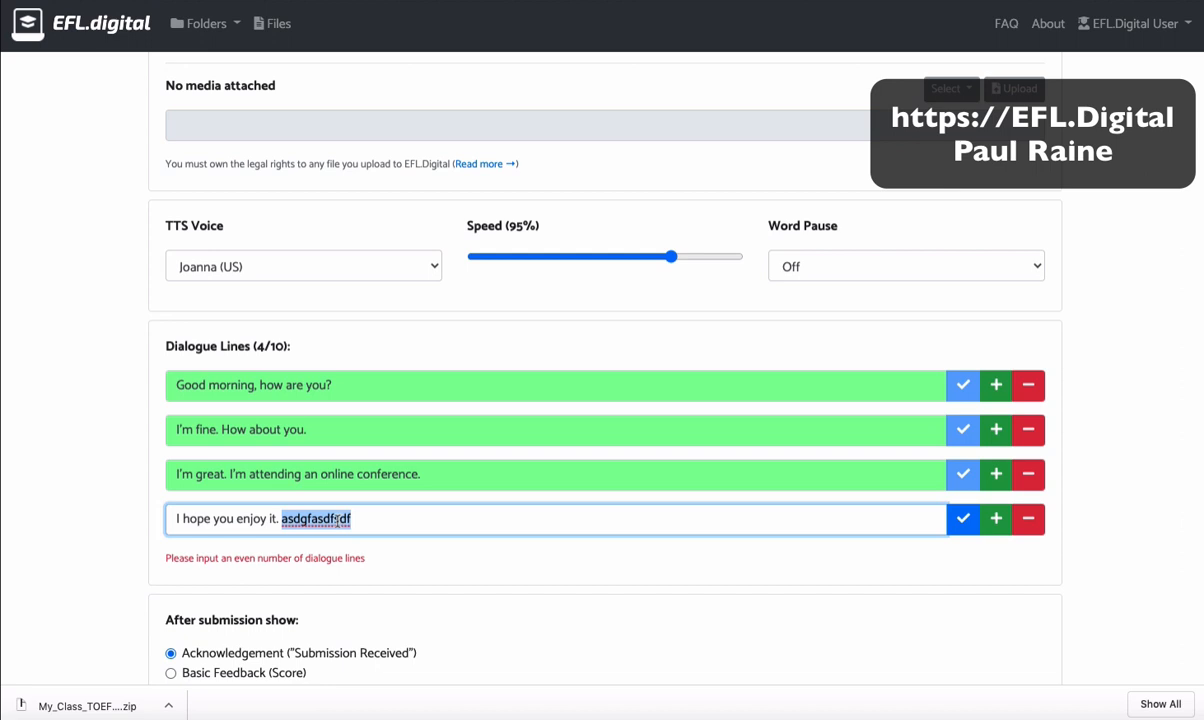
{"action": "key", "text": "BackSpace"}
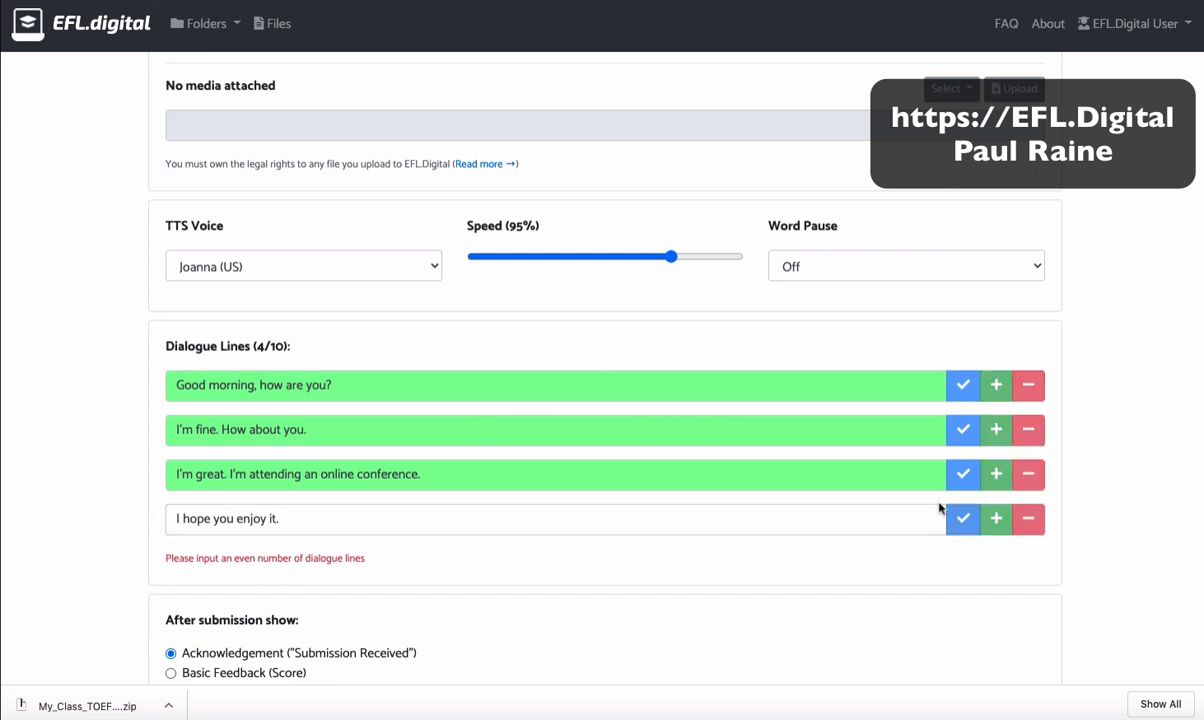
{"action": "left_click", "coordinate": [960, 516]}
Set the assignment to show Detailed Feedback (Score & Corrections) after submission and save it.
{"action": "scroll", "coordinate": [651, 457], "scroll_direction": "down", "scroll_amount": 3}
{"action": "scroll", "coordinate": [651, 457], "scroll_direction": "down", "scroll_amount": 1}
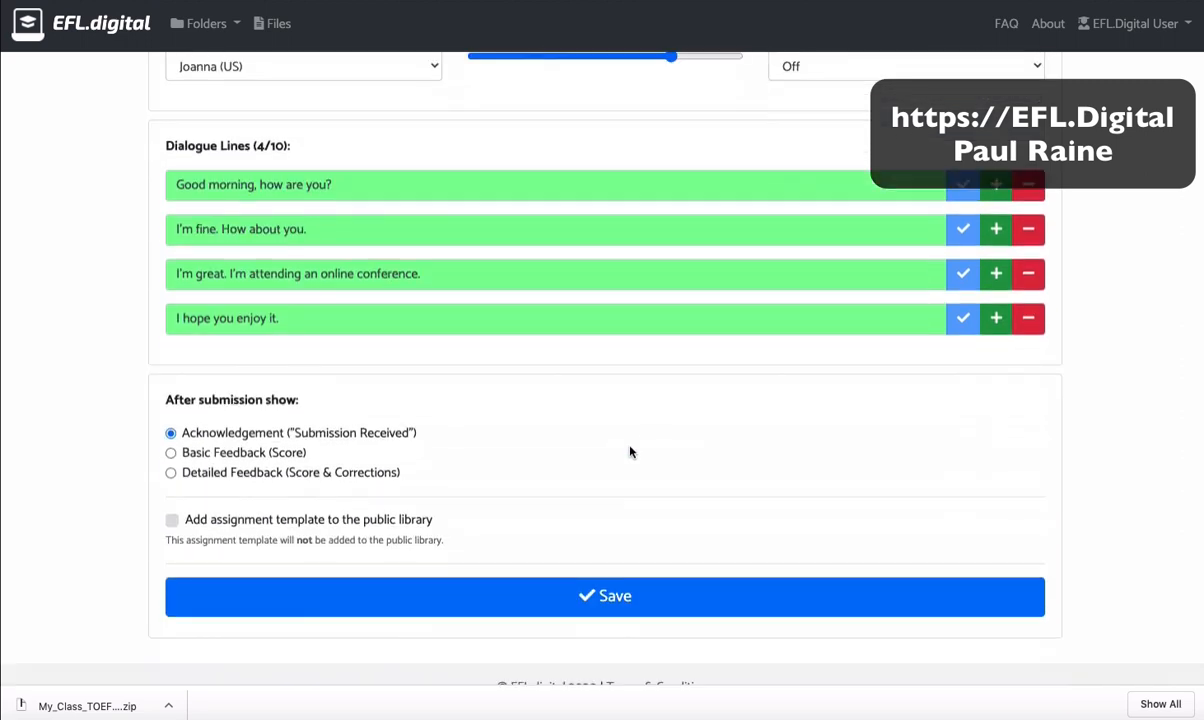
{"action": "left_click", "coordinate": [237, 474]}
{"action": "scroll", "coordinate": [600, 510], "scroll_direction": "down", "scroll_amount": 1}
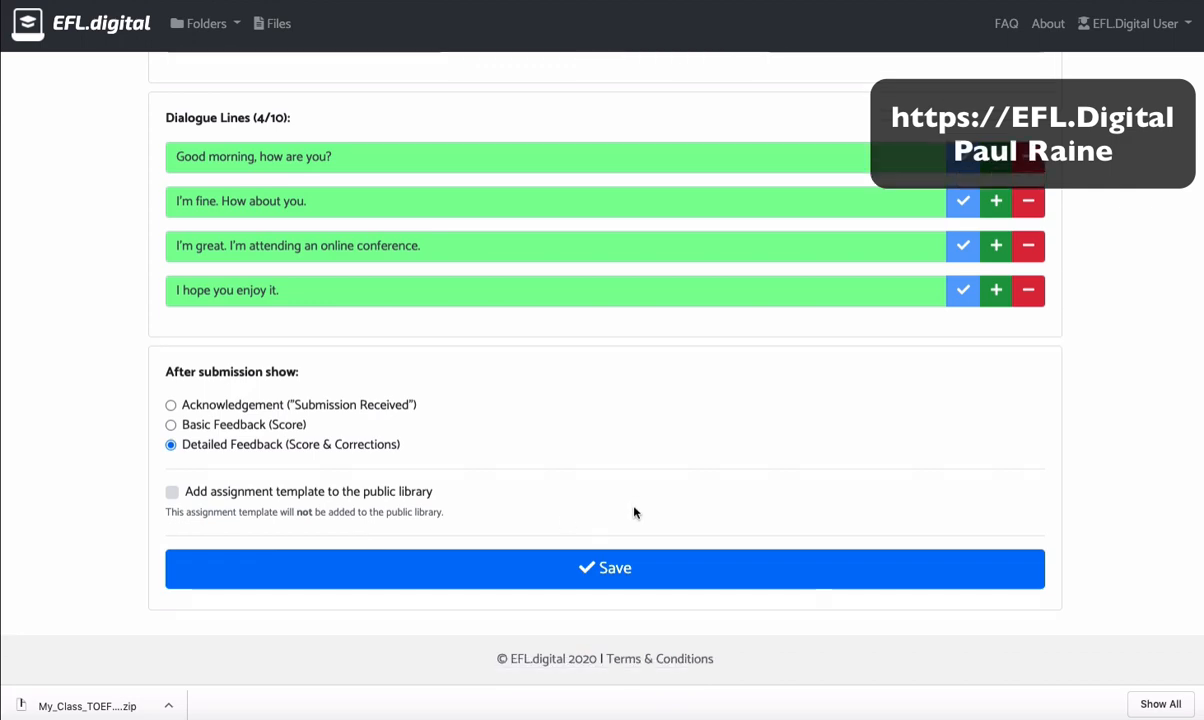
{"action": "left_click", "coordinate": [604, 563]}
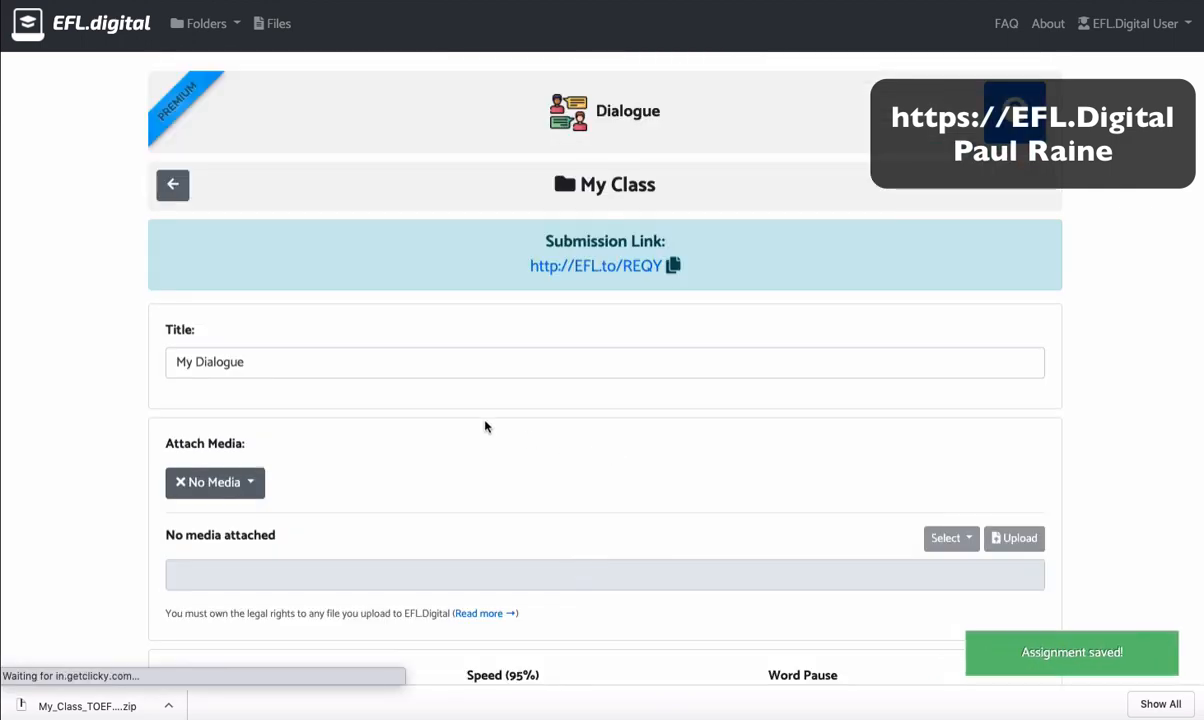
Open the preview of the saved My Dialogue assignment and start the dialogue.
{"action": "scroll", "coordinate": [364, 410], "scroll_direction": "down", "scroll_amount": 4}
{"action": "scroll", "coordinate": [364, 410], "scroll_direction": "down", "scroll_amount": 3}
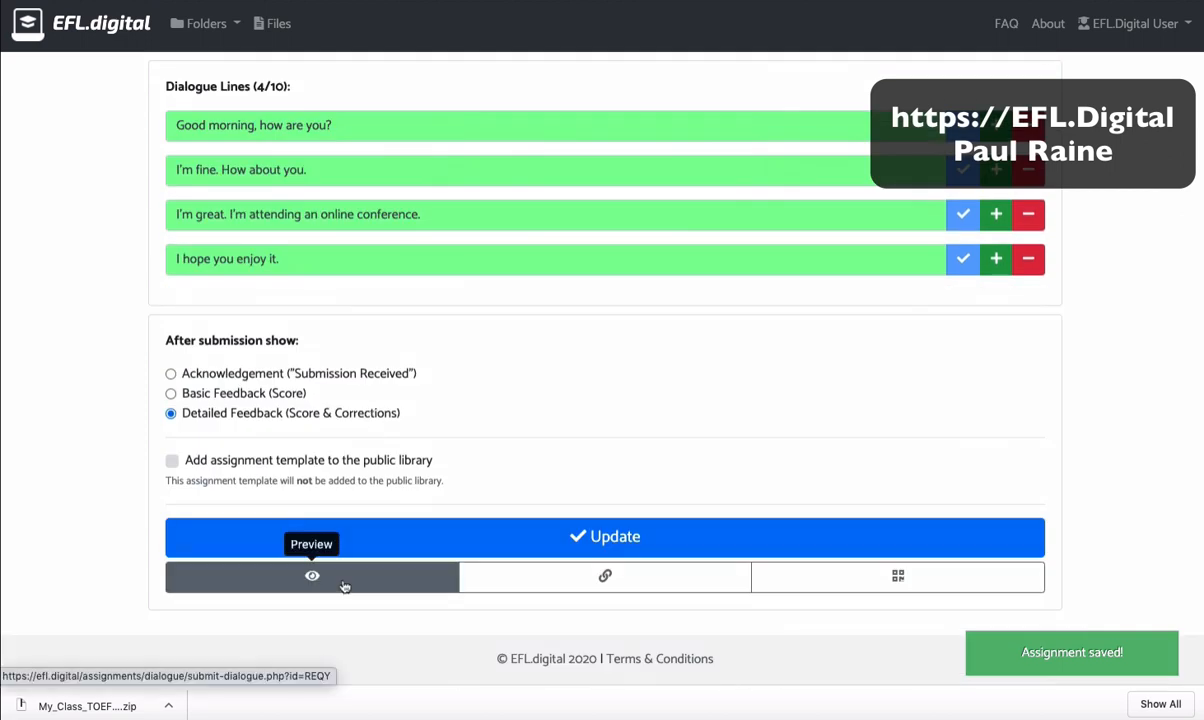
{"action": "scroll", "coordinate": [343, 586], "scroll_direction": "up", "scroll_amount": 1}
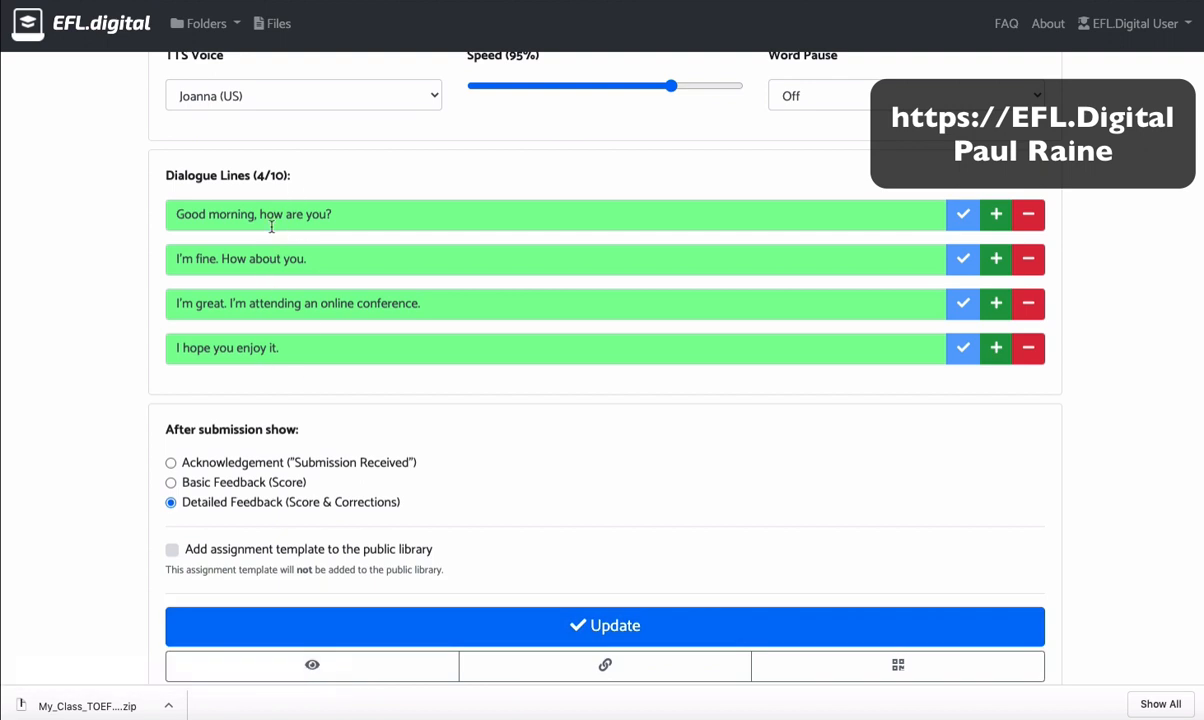
{"action": "scroll", "coordinate": [390, 429], "scroll_direction": "down", "scroll_amount": 1}
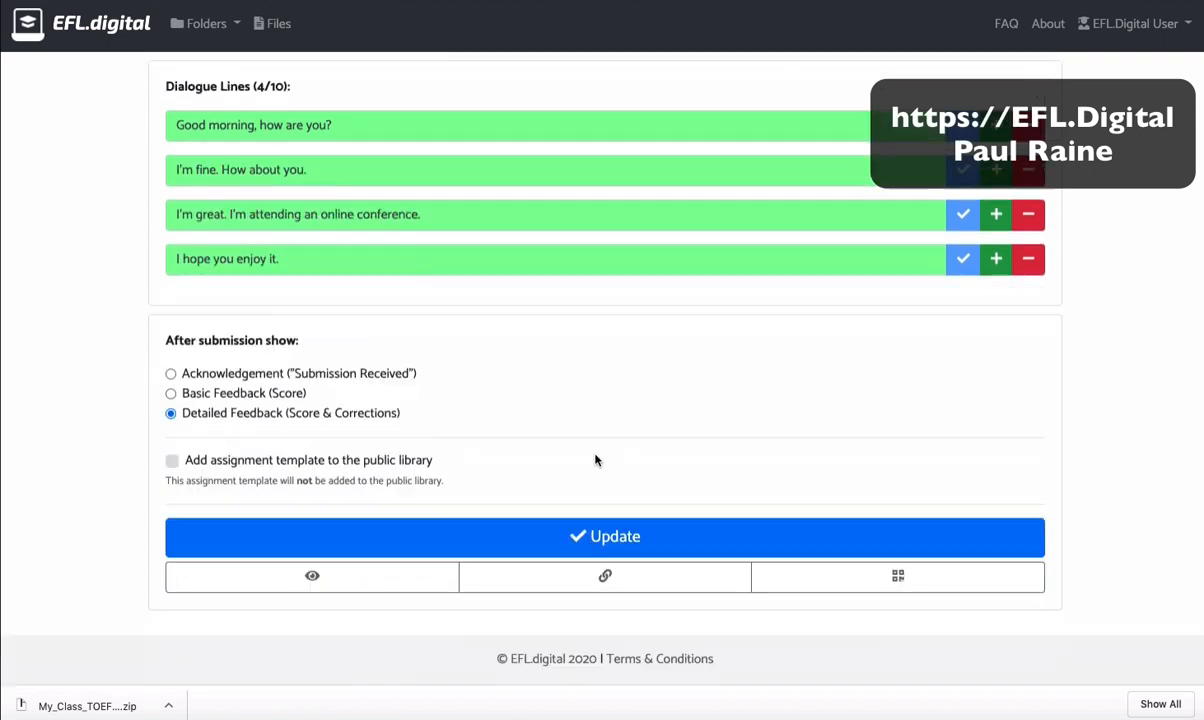
{"action": "left_click", "coordinate": [355, 575]}
{"action": "left_click", "coordinate": [557, 180]}
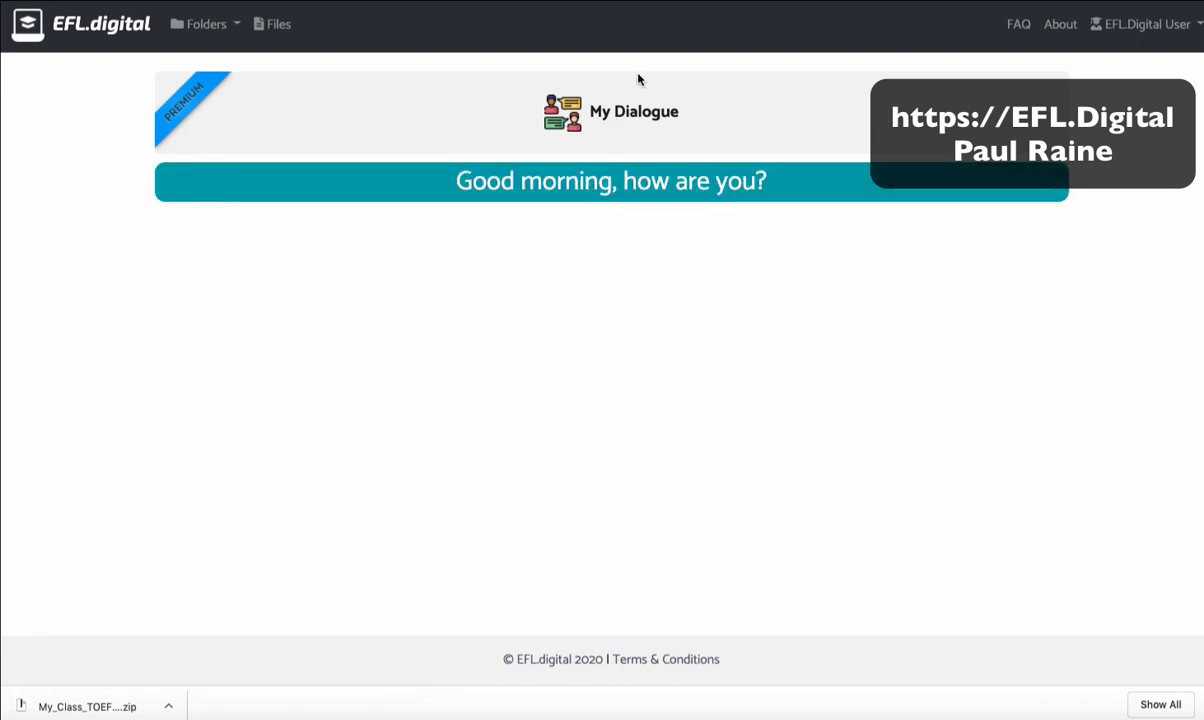
Record the spoken replies "I'm fine. How about you." and "I hope you enjoy it." in the dialogue preview.
{"action": "left_click", "coordinate": [612, 304]}
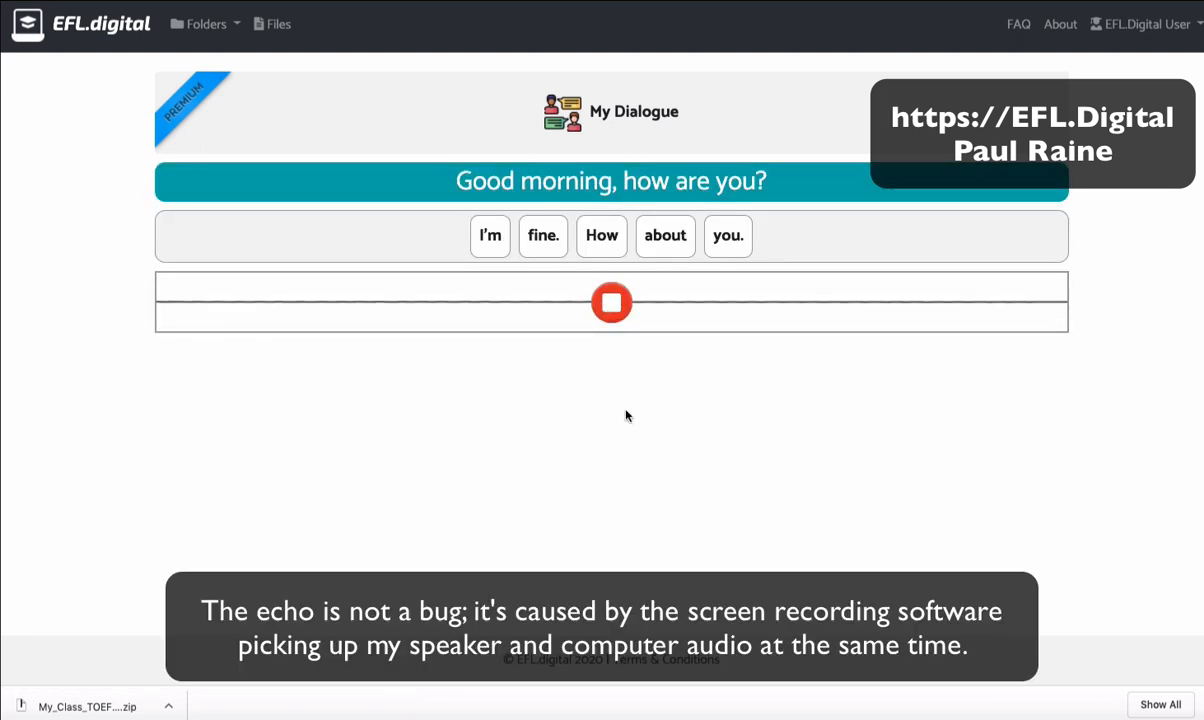
{"action": "left_click", "coordinate": [605, 305]}
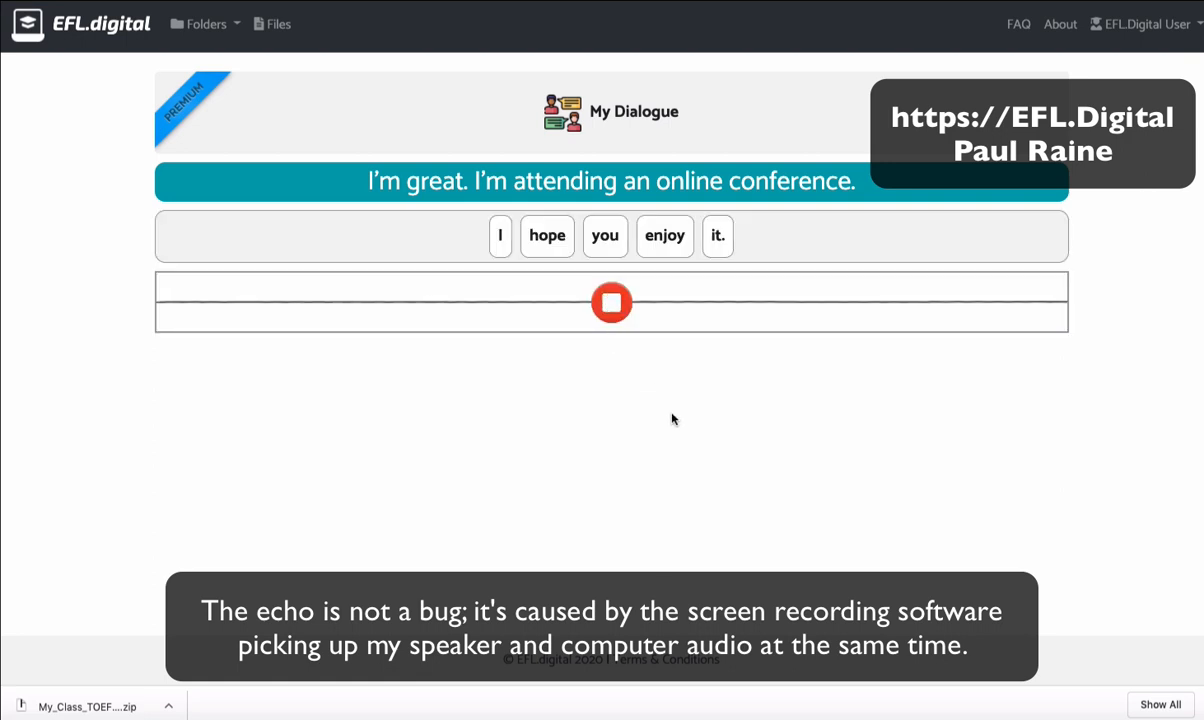
{"action": "left_click", "coordinate": [608, 313]}
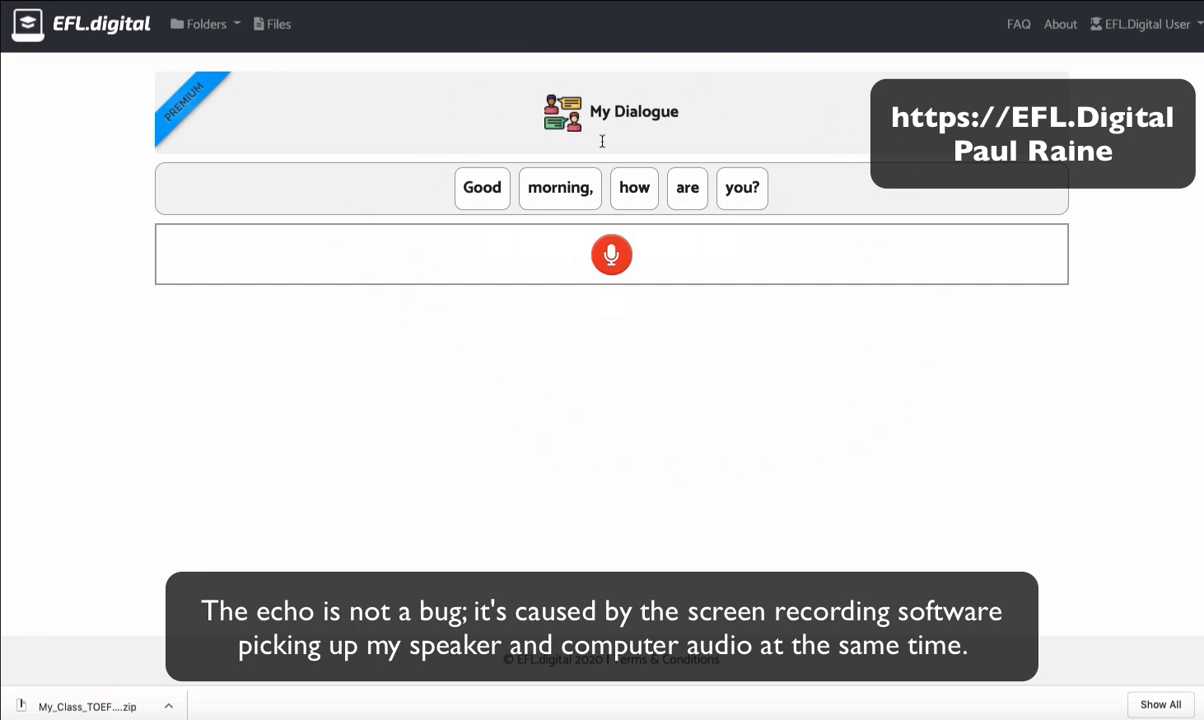
Record the other speaker's lines, "Good morning, how are you?" and "I'm great. I'm attending an online conference.".
{"action": "left_click", "coordinate": [609, 259]}
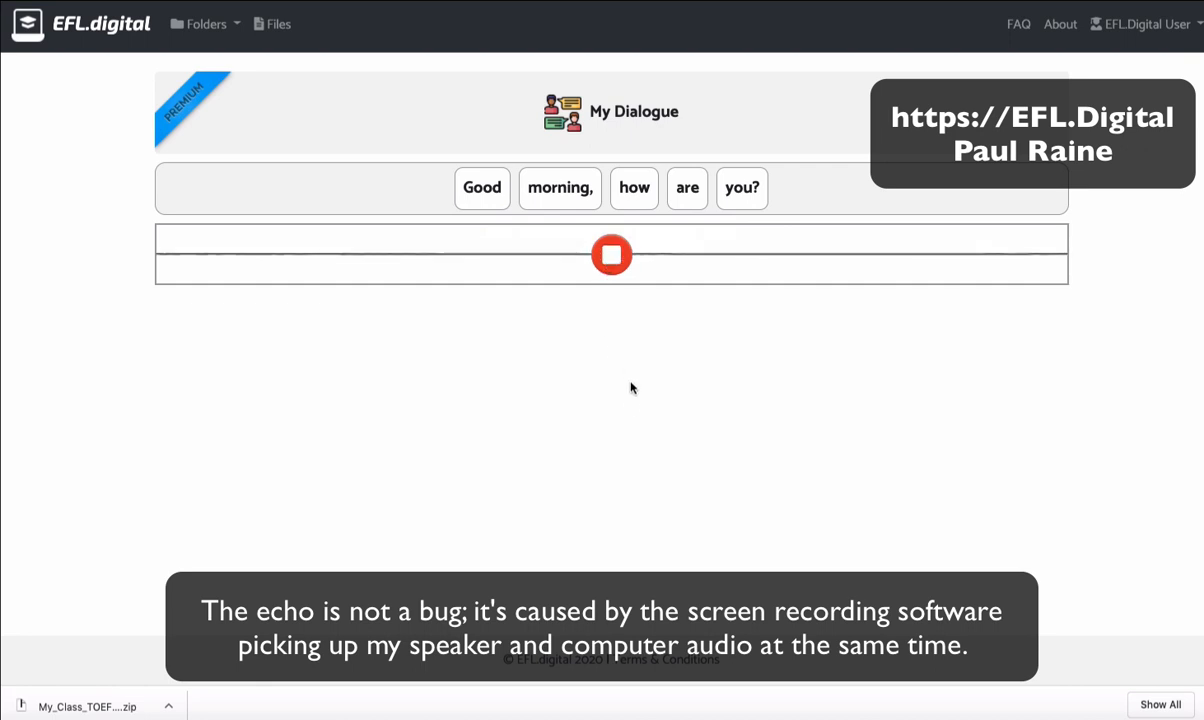
{"action": "left_click", "coordinate": [612, 258]}
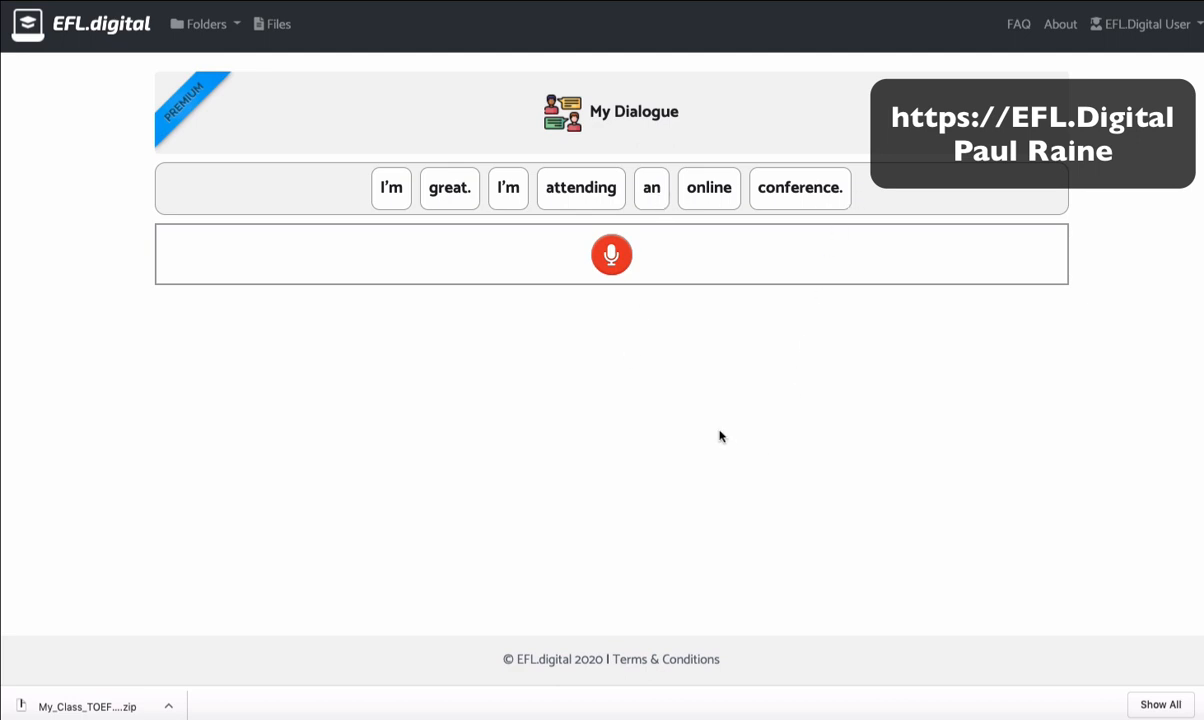
{"action": "left_click", "coordinate": [612, 254]}
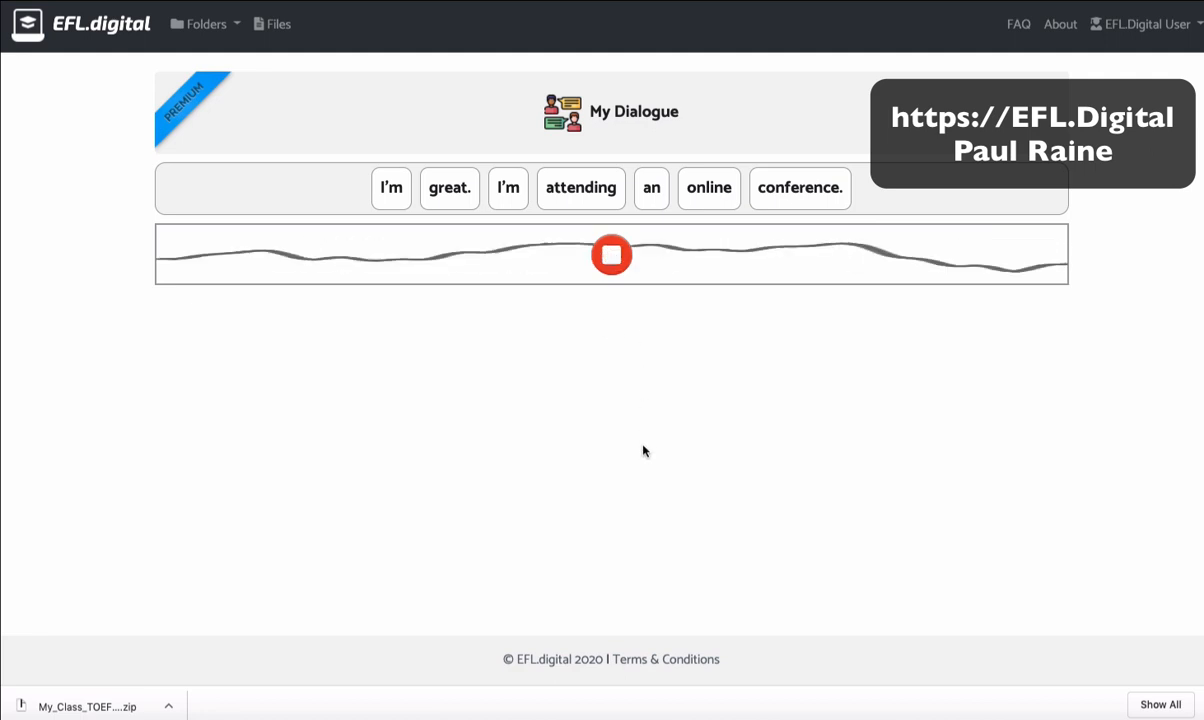
{"action": "left_click", "coordinate": [612, 254]}
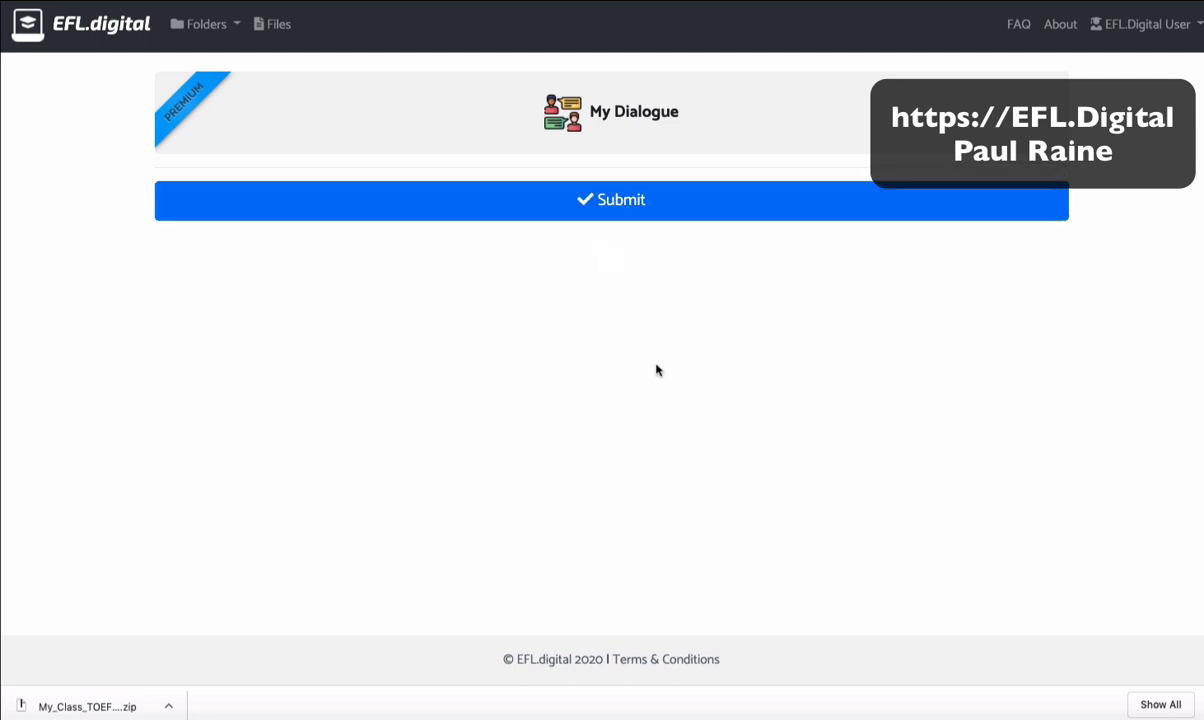
Submit the recorded dialogue with the submitter's name and the student ID entered twice.
{"action": "left_click", "coordinate": [610, 201]}
{"action": "type", "text": "Paul"}
{"action": "key", "text": "Tab"}
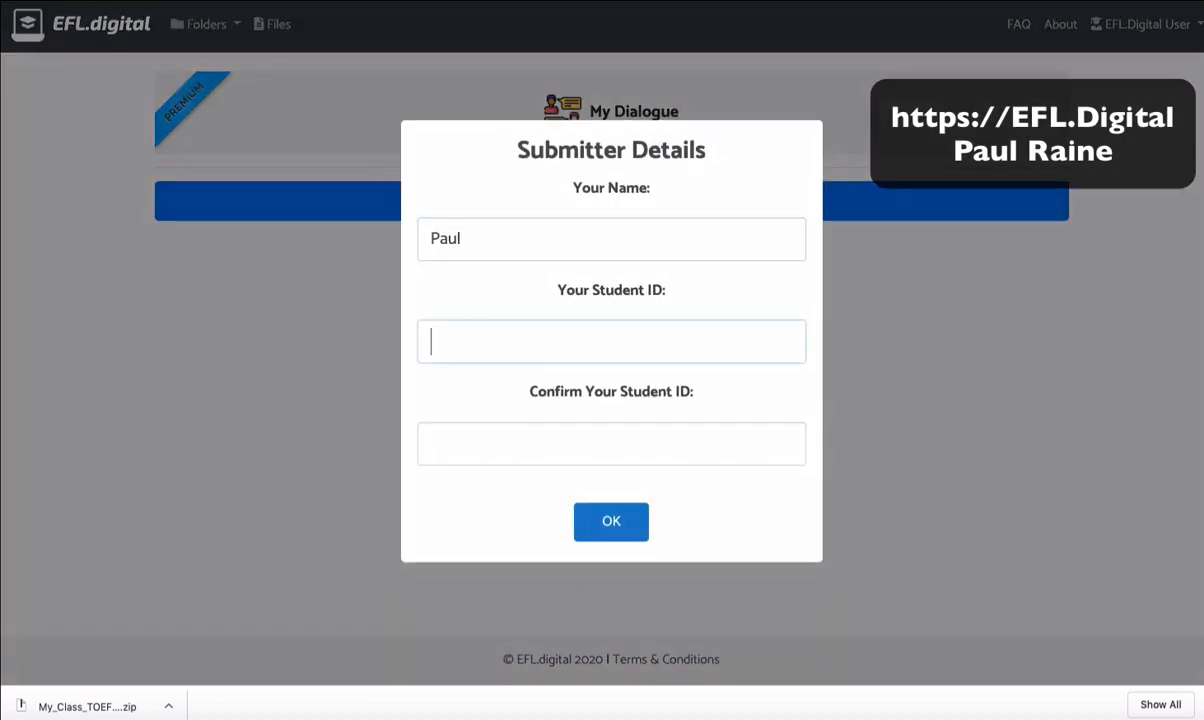
{"action": "type", "text": "1234"}
{"action": "key", "text": "Tab"}
{"action": "type", "text": "1234"}
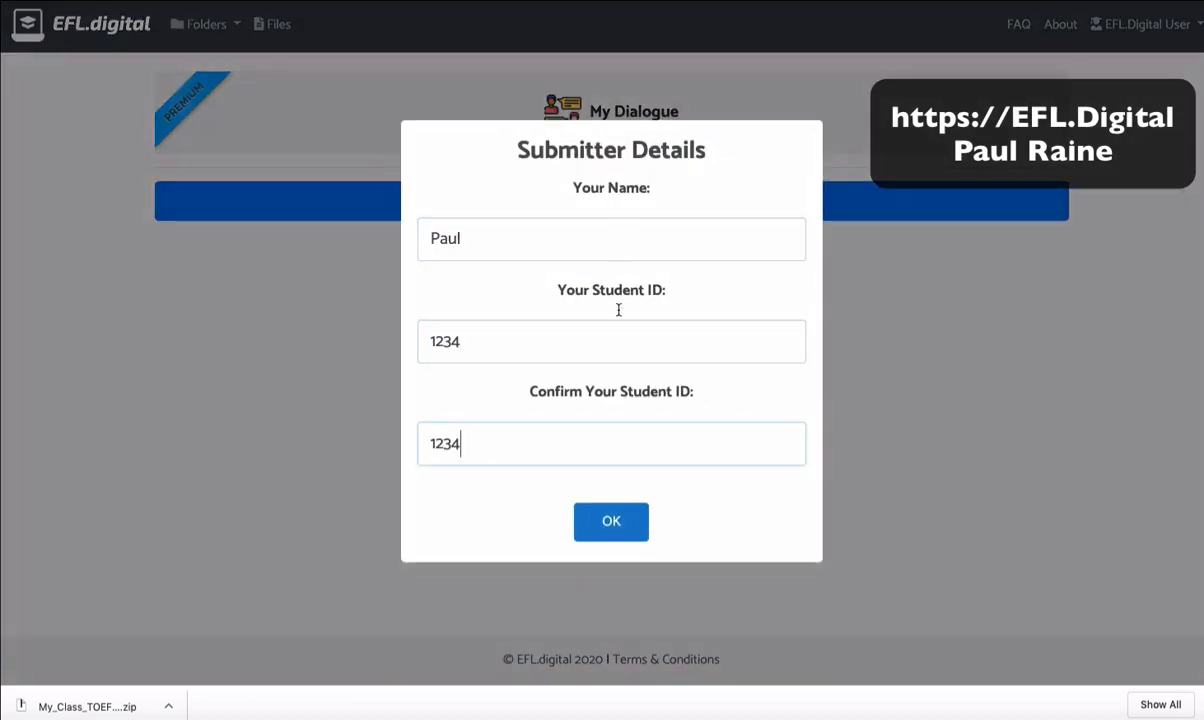
{"action": "left_click", "coordinate": [600, 530]}
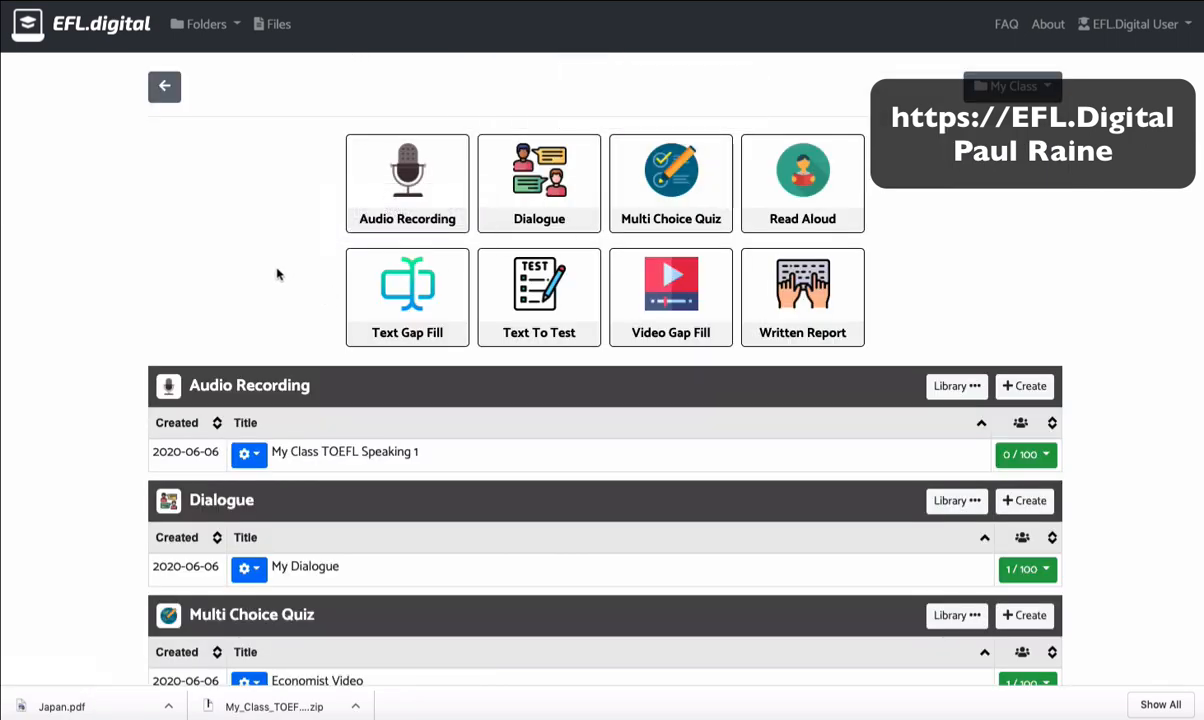
Create a new Text Gap Fill assignment in My Class from the library's Facebook template.
{"action": "left_click", "coordinate": [405, 295]}
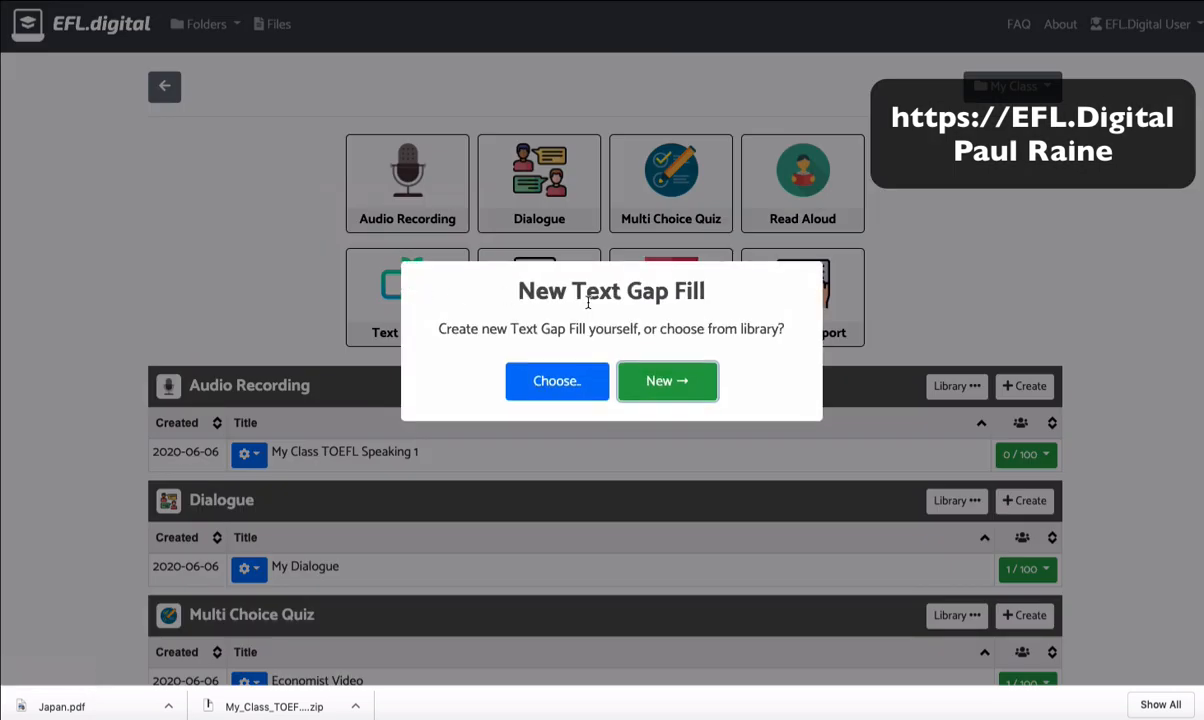
{"action": "left_click", "coordinate": [565, 383]}
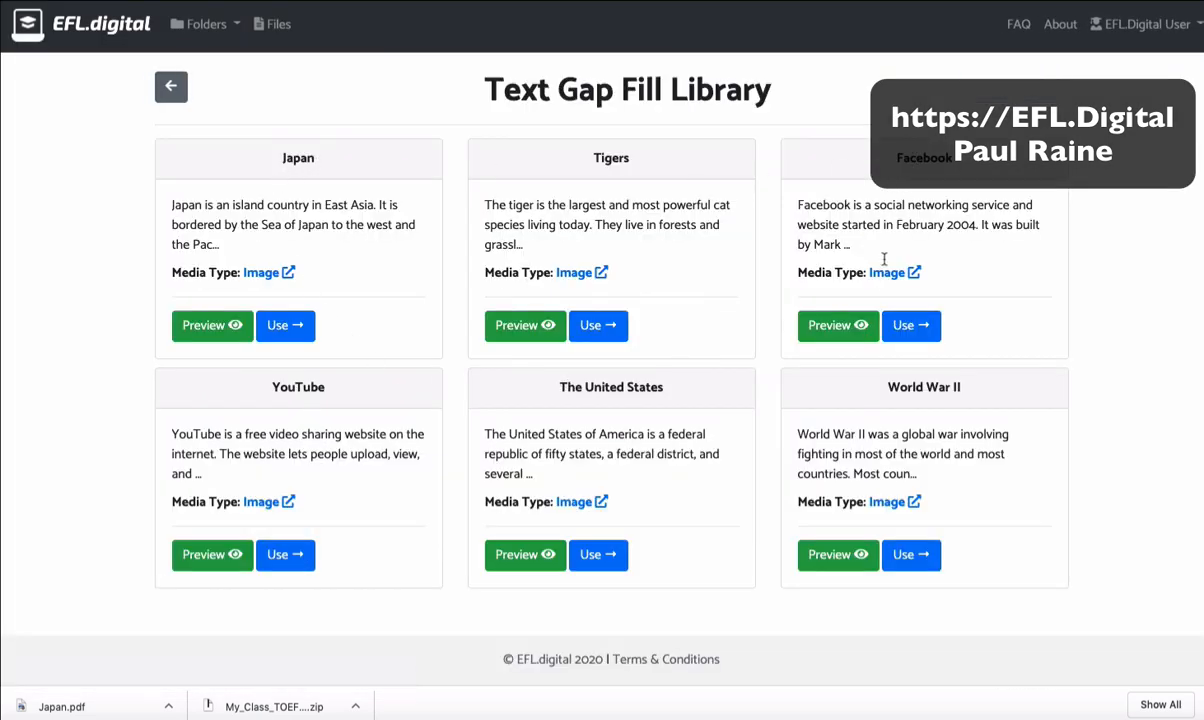
{"action": "left_click", "coordinate": [913, 330]}
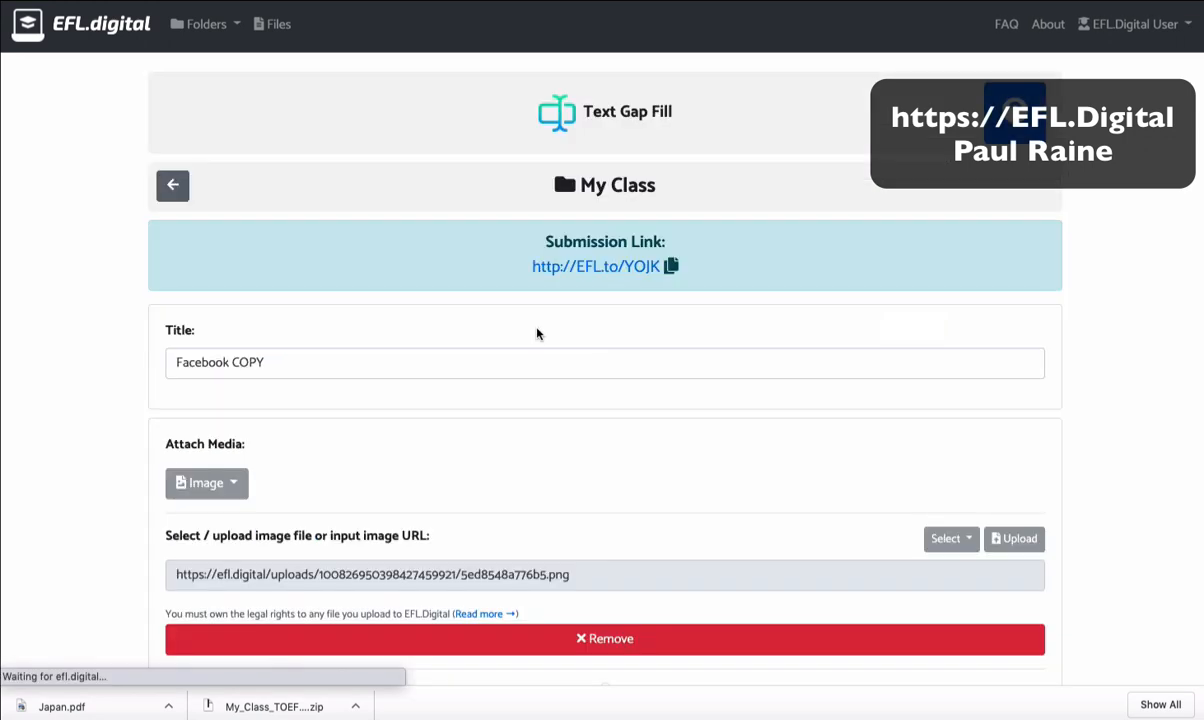
{"action": "scroll", "coordinate": [125, 410], "scroll_direction": "down", "scroll_amount": 6}
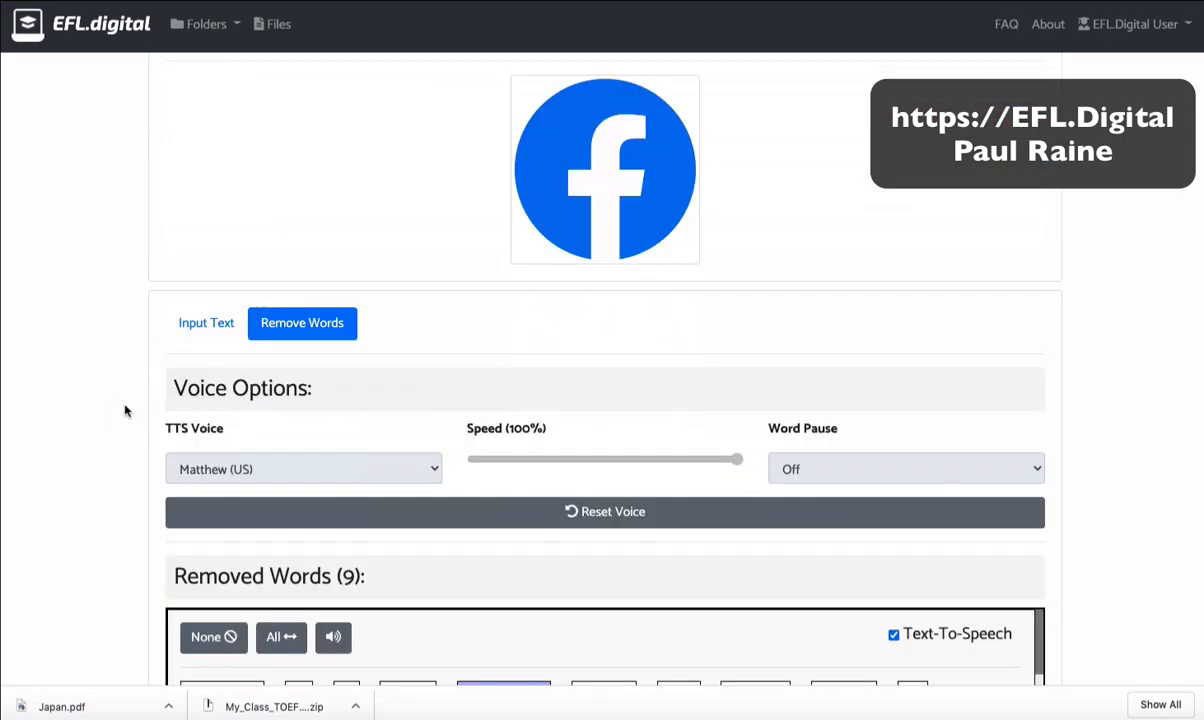
Review the Facebook assignment's image, voice options, removed words, answer mode and feedback settings.
{"action": "scroll", "coordinate": [125, 410], "scroll_direction": "up", "scroll_amount": 1}
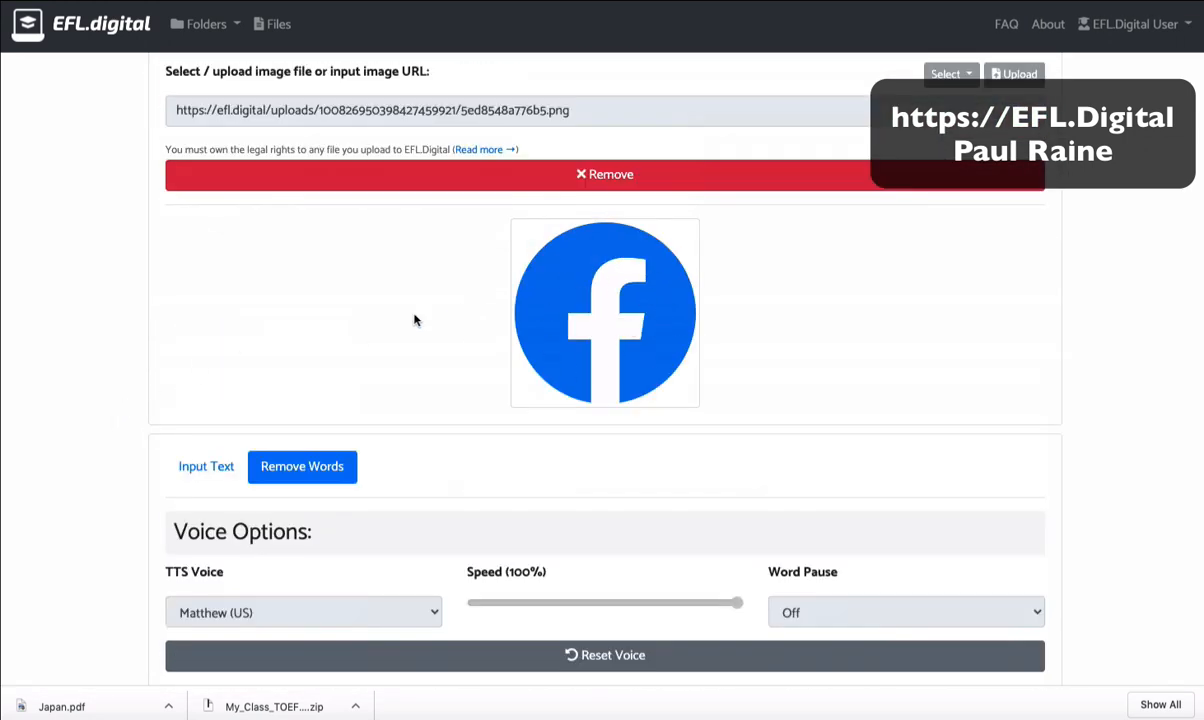
{"action": "scroll", "coordinate": [140, 400], "scroll_direction": "down", "scroll_amount": 2}
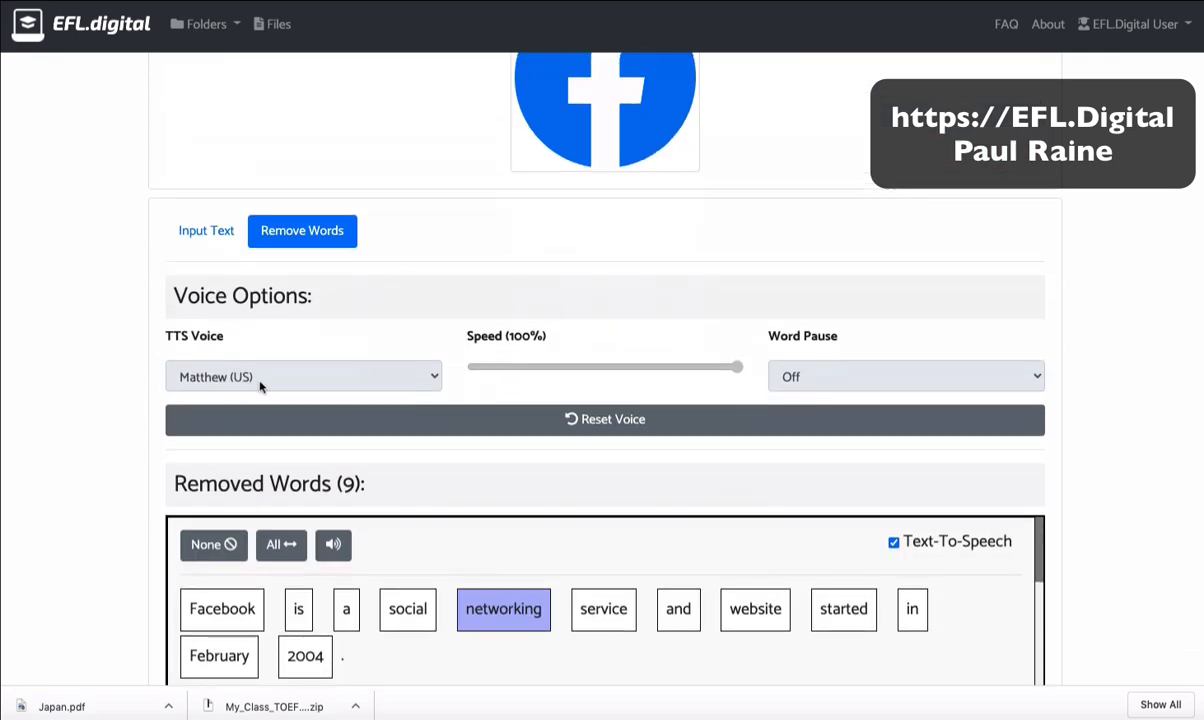
{"action": "scroll", "coordinate": [170, 440], "scroll_direction": "down", "scroll_amount": 3}
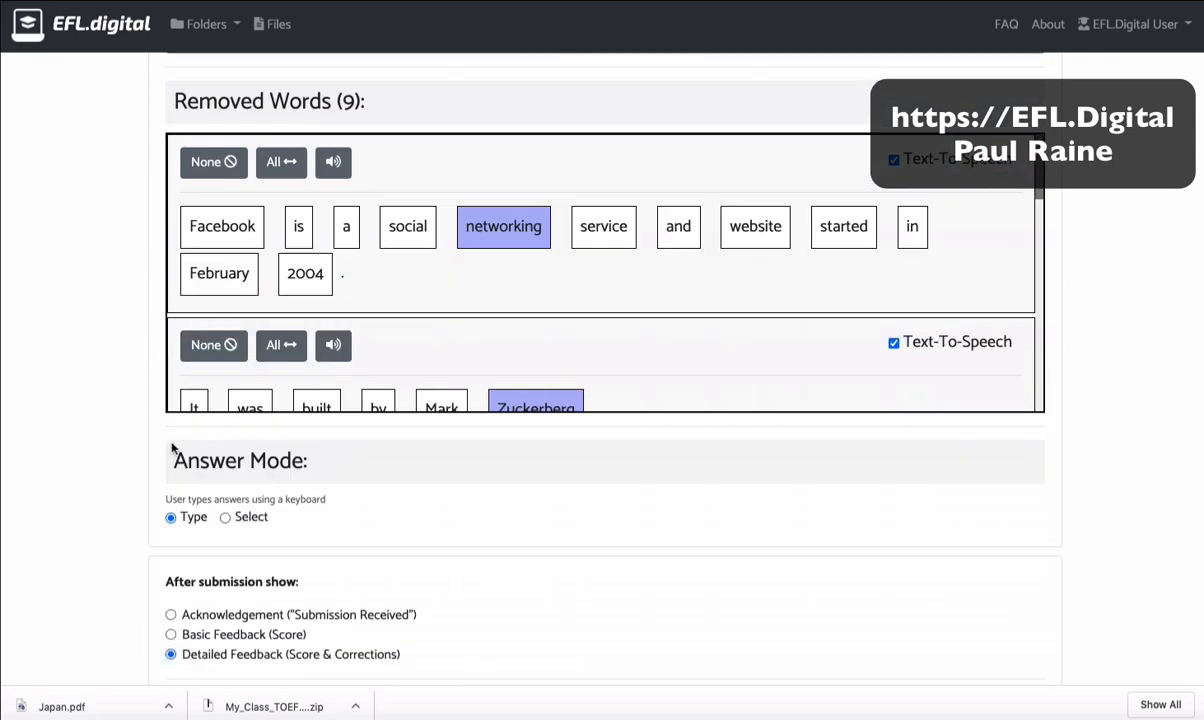
{"action": "scroll", "coordinate": [150, 449], "scroll_direction": "up", "scroll_amount": 1}
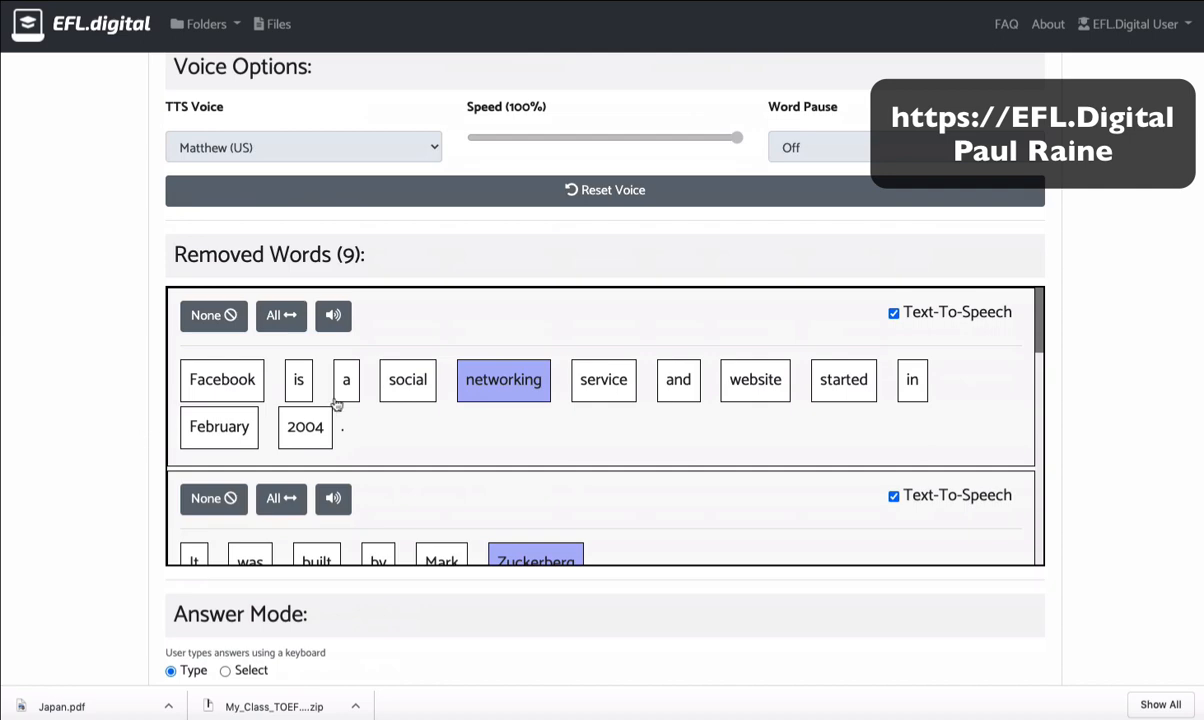
{"action": "scroll", "coordinate": [75, 416], "scroll_direction": "up", "scroll_amount": 4}
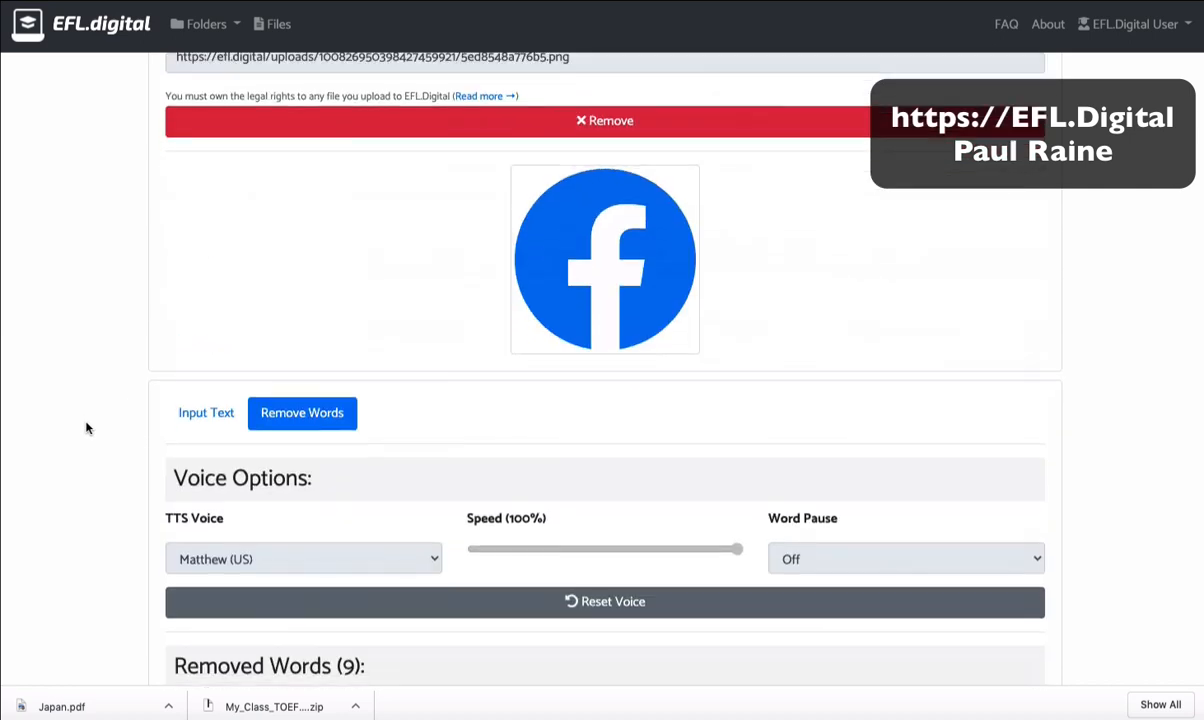
Examine the assignment's input text and compare it with the sentence-by-sentence word removal view.
{"action": "left_click", "coordinate": [200, 413]}
{"action": "scroll", "coordinate": [316, 470], "scroll_direction": "down", "scroll_amount": 2}
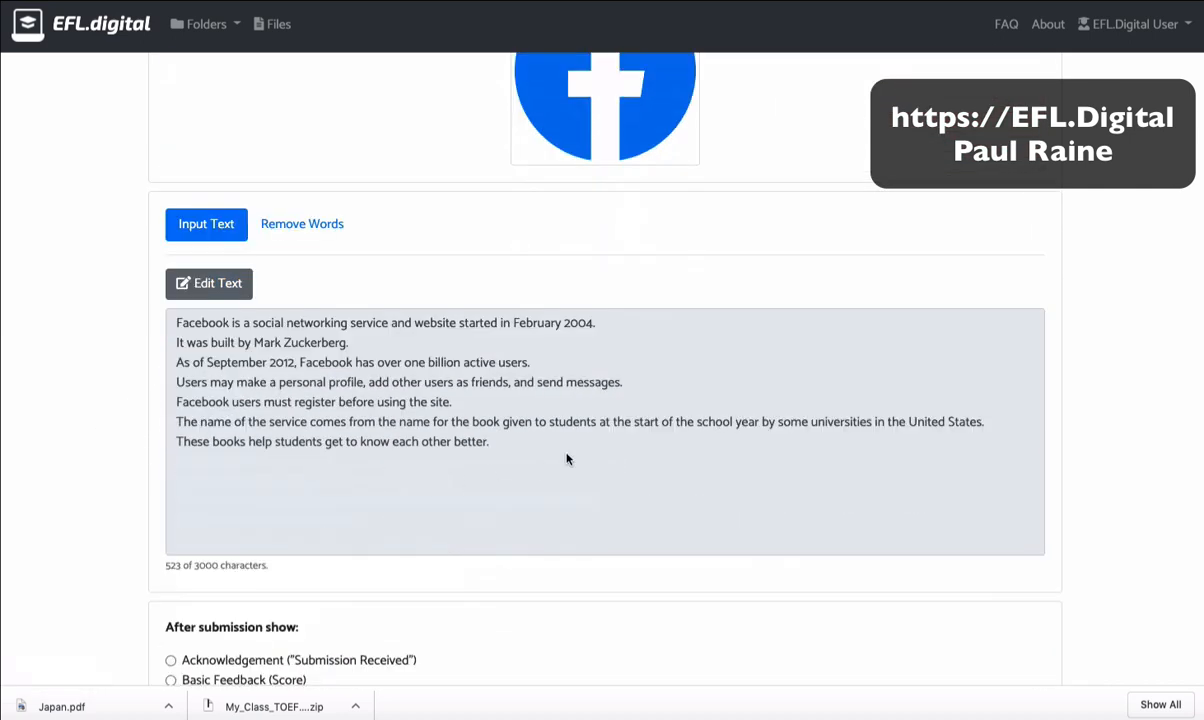
{"action": "left_click_drag", "start_coordinate": [566, 459], "coordinate": [177, 325]}
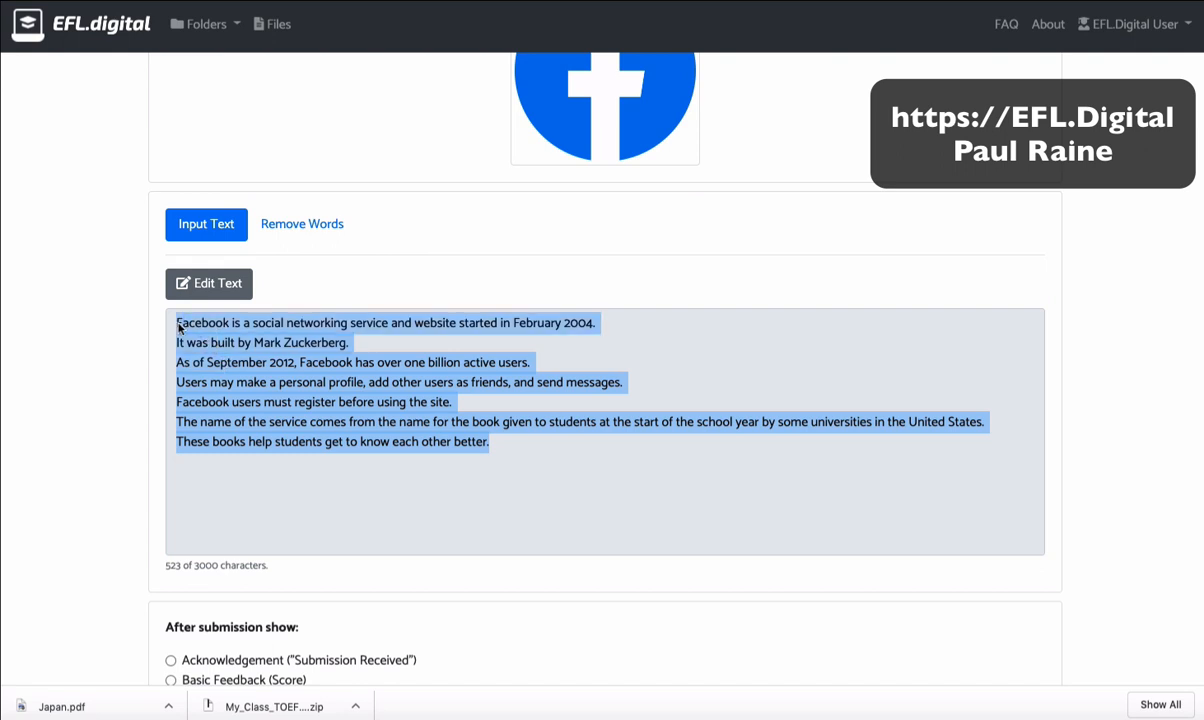
{"action": "left_click", "coordinate": [299, 225]}
{"action": "scroll", "coordinate": [497, 505], "scroll_direction": "down", "scroll_amount": 2}
{"action": "scroll", "coordinate": [498, 508], "scroll_direction": "up", "scroll_amount": 1}
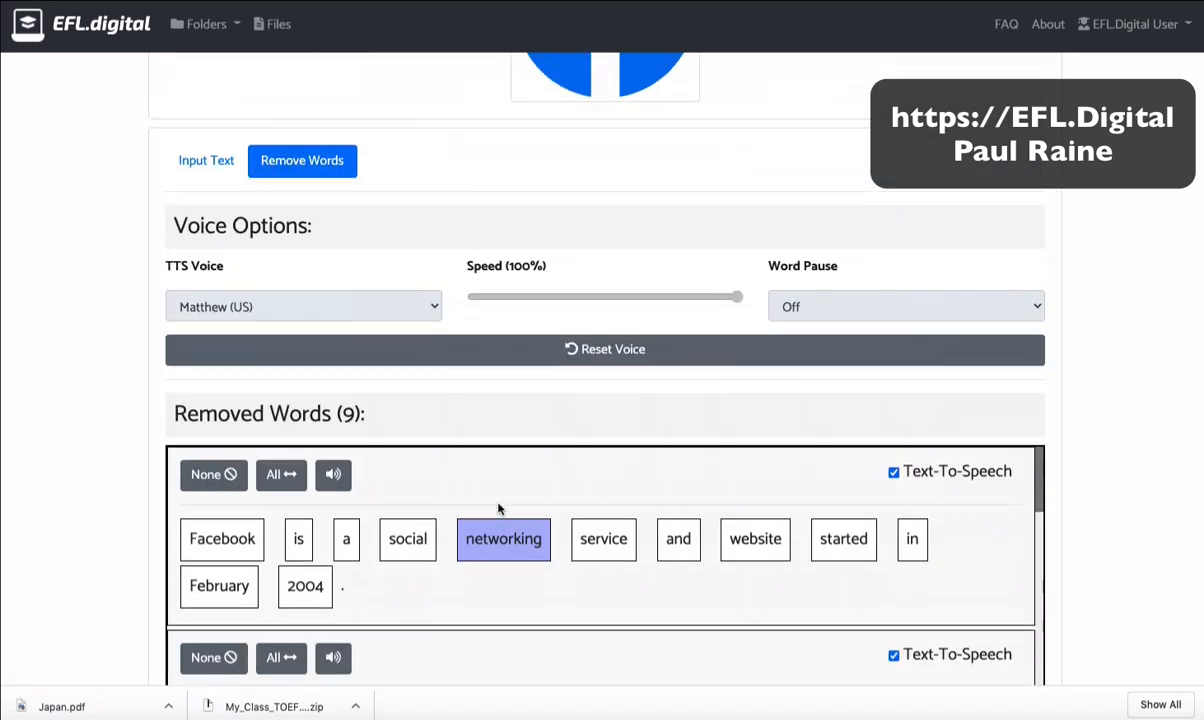
{"action": "left_click", "coordinate": [182, 166]}
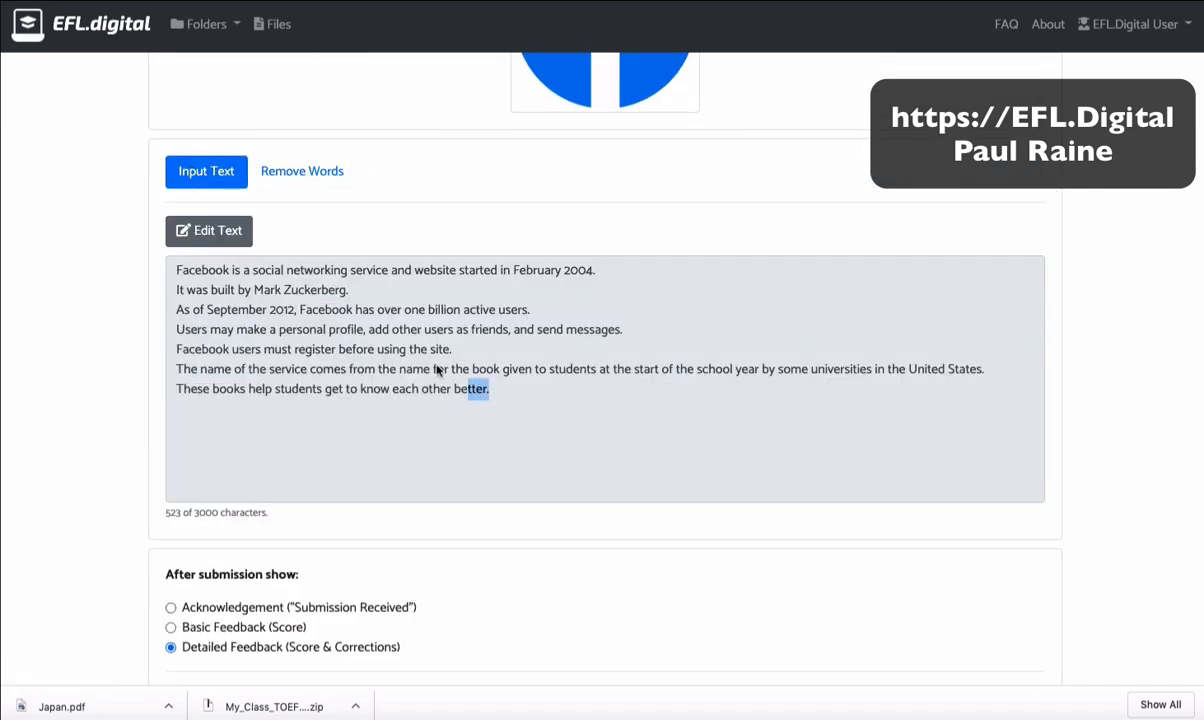
{"action": "left_click_drag", "start_coordinate": [437, 370], "coordinate": [167, 266]}
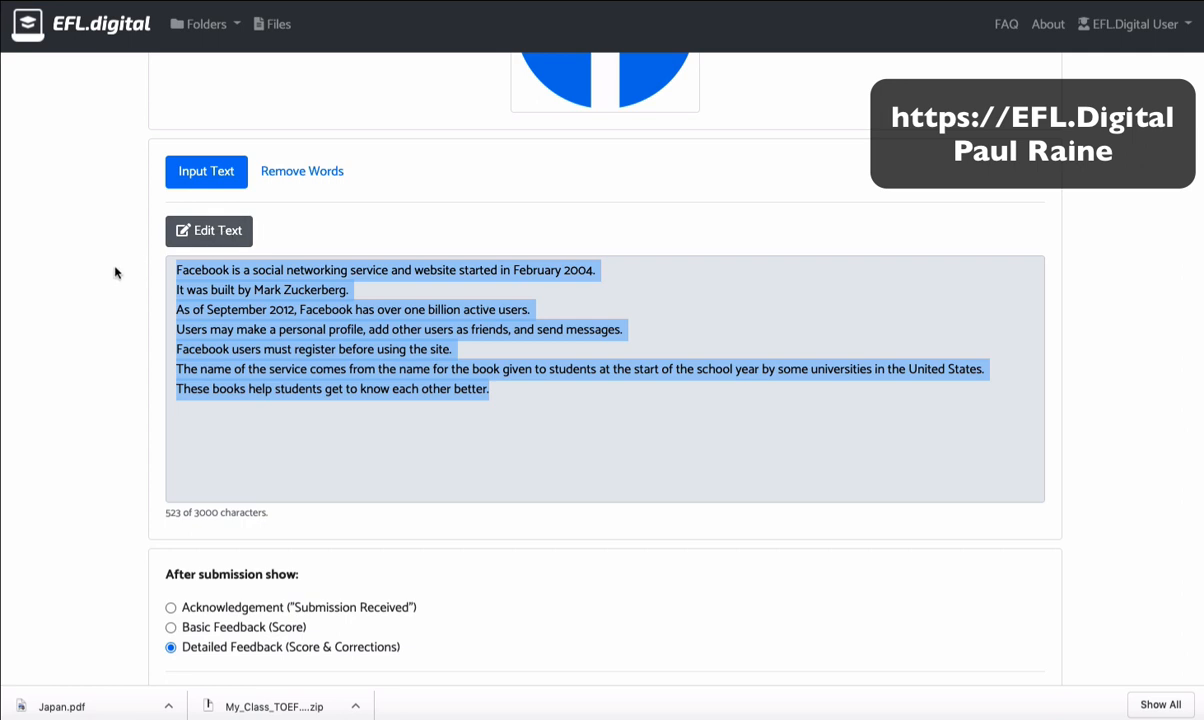
{"action": "left_click", "coordinate": [224, 192]}
{"action": "left_click", "coordinate": [268, 175]}
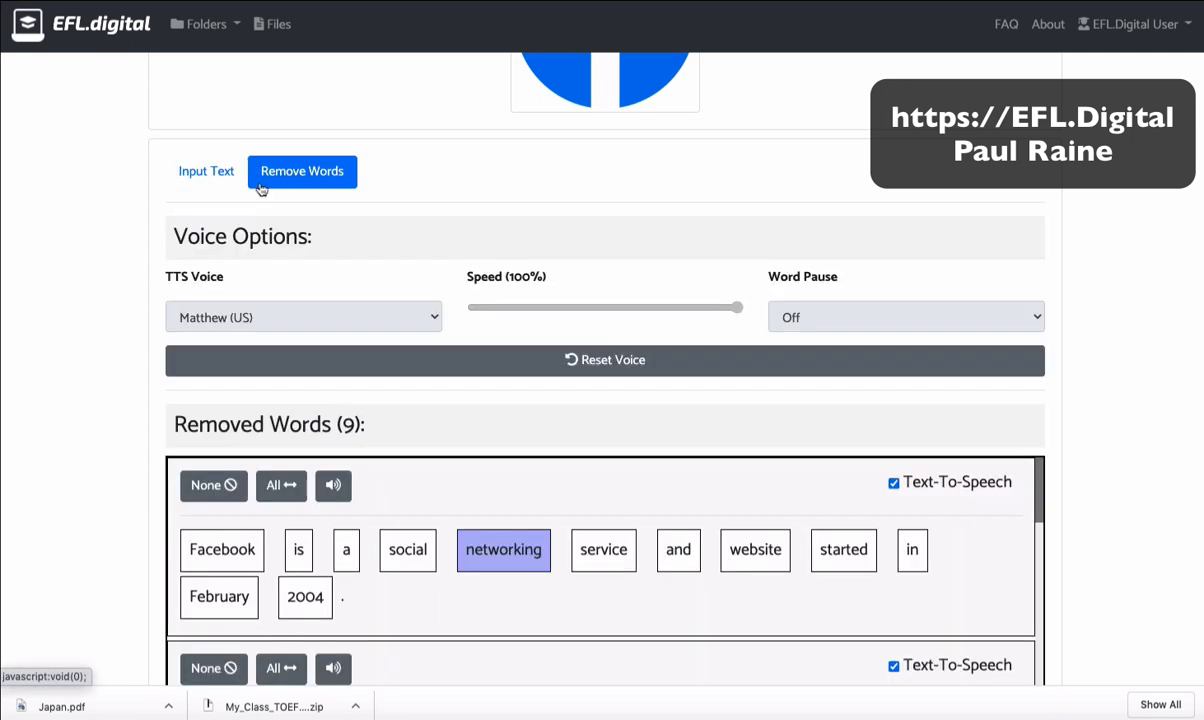
Mark "Facebook" and "website" for removal in the first sentence, and toggle its text-to-speech off and back on.
{"action": "scroll", "coordinate": [129, 462], "scroll_direction": "down", "scroll_amount": 1}
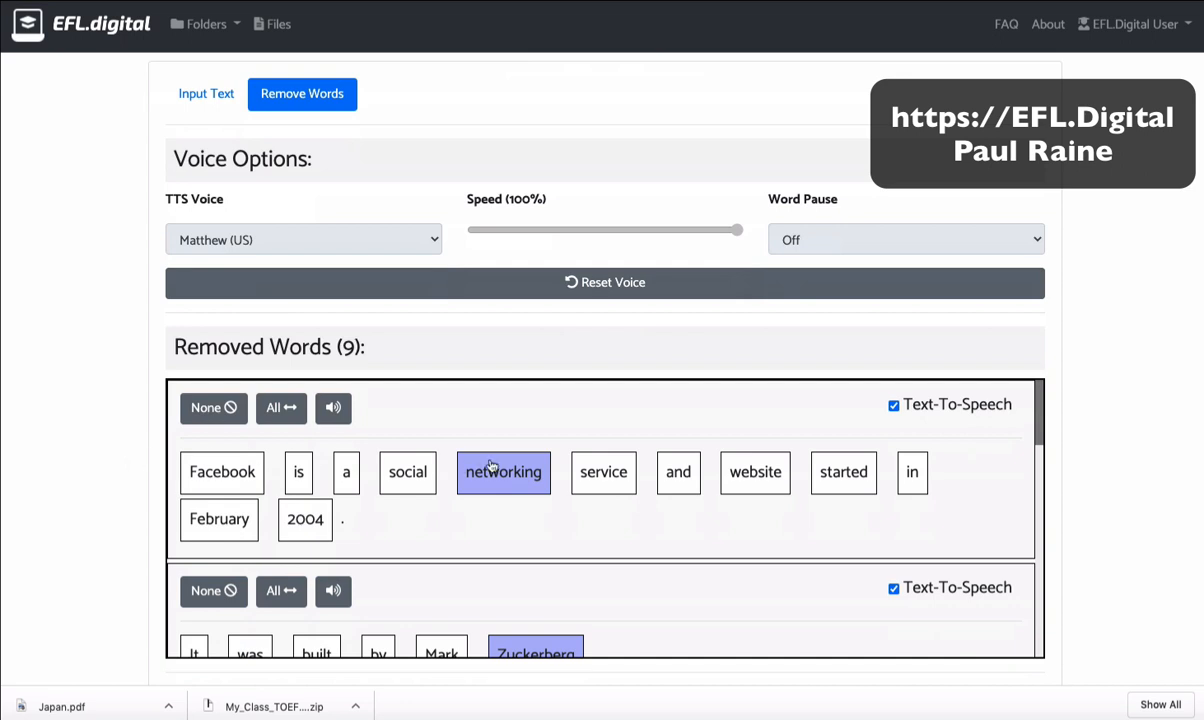
{"action": "left_click", "coordinate": [230, 476]}
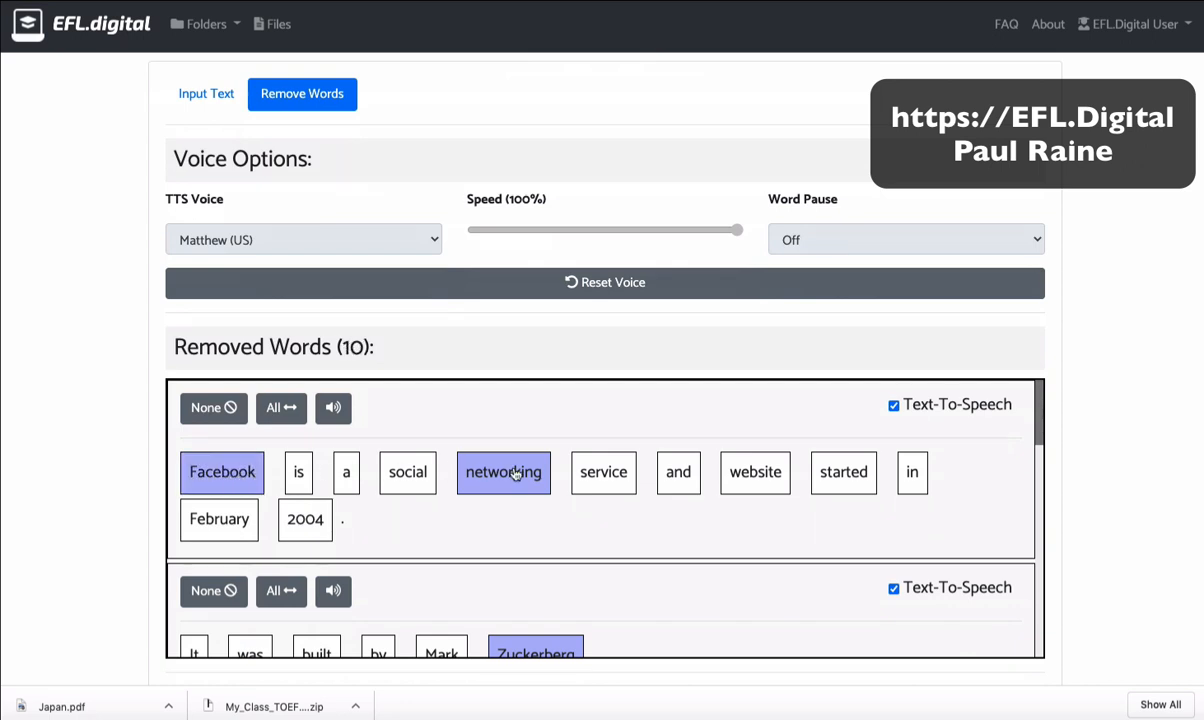
{"action": "left_click", "coordinate": [774, 473]}
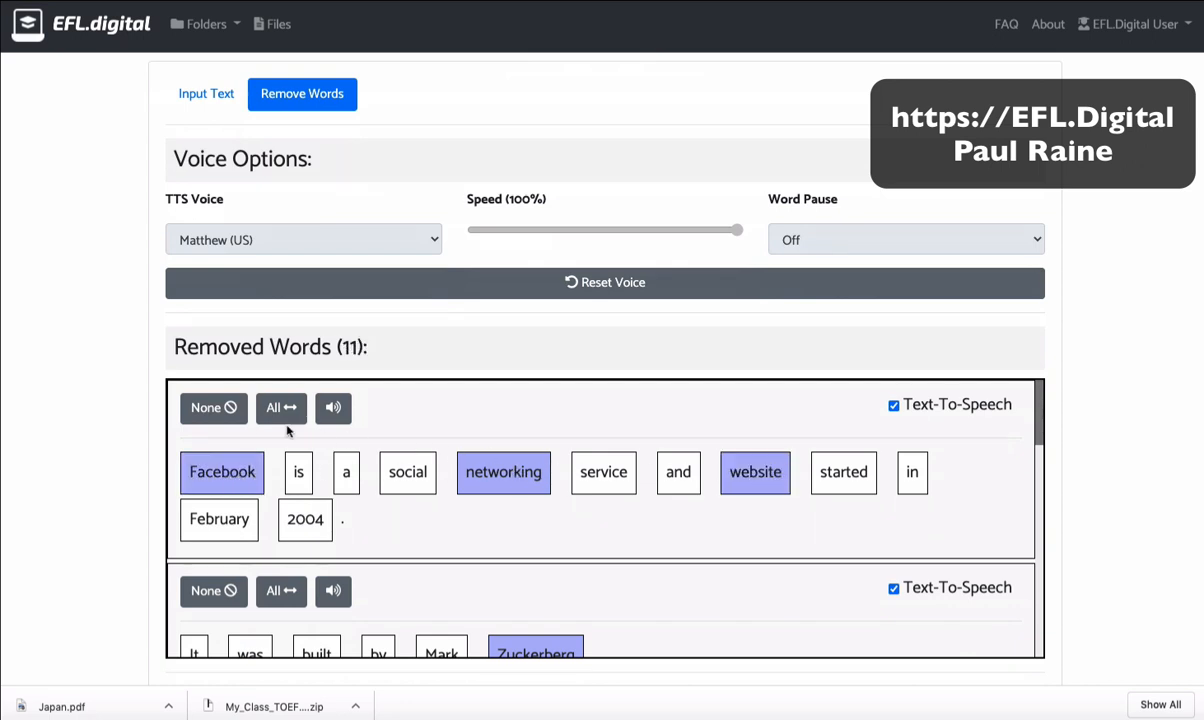
{"action": "left_click", "coordinate": [968, 410]}
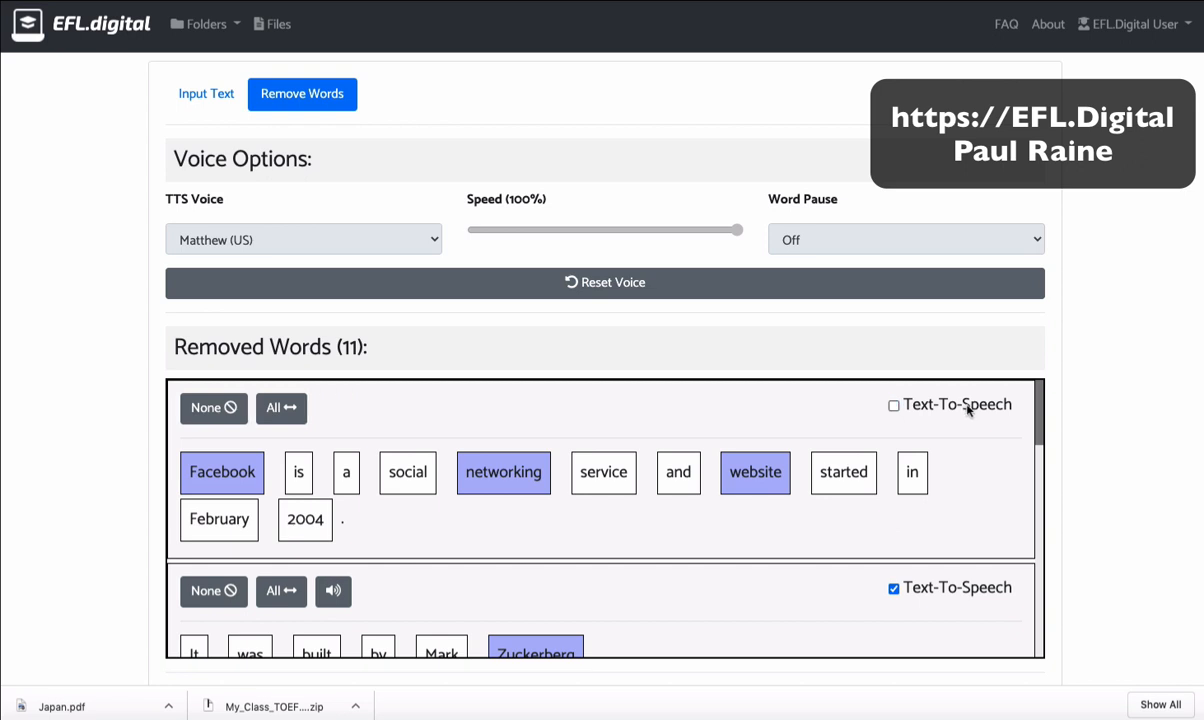
{"action": "left_click", "coordinate": [968, 410]}
Turn off text-to-speech for the second sentence and for others further down the removed words list.
{"action": "scroll", "coordinate": [240, 497], "scroll_direction": "down", "scroll_amount": 1}
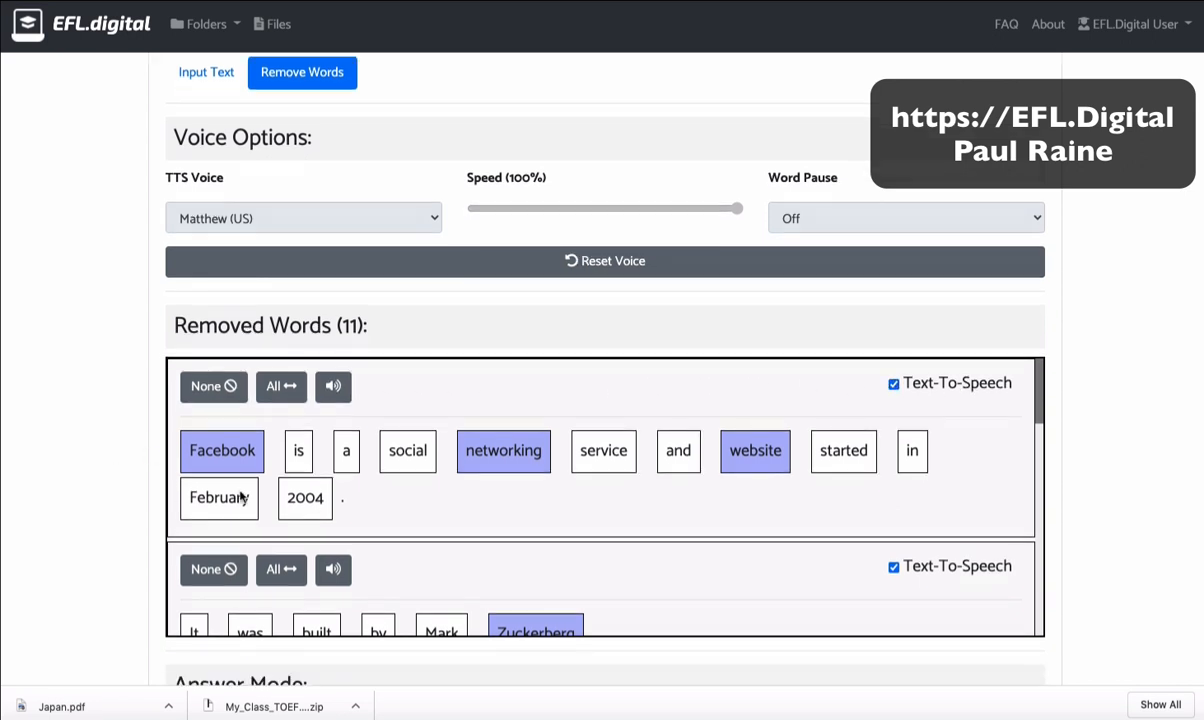
{"action": "scroll", "coordinate": [371, 505], "scroll_direction": "down", "scroll_amount": 3}
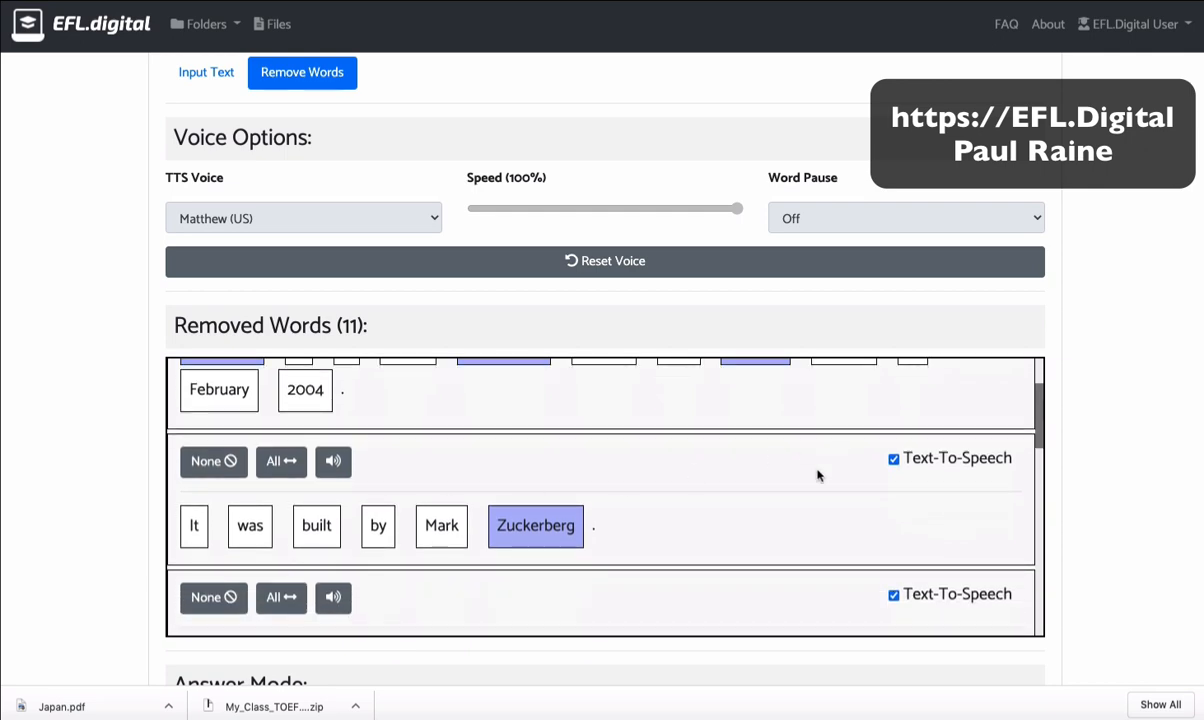
{"action": "scroll", "coordinate": [819, 475], "scroll_direction": "down", "scroll_amount": 4}
{"action": "left_click_drag", "start_coordinate": [1039, 451], "coordinate": [1045, 371]}
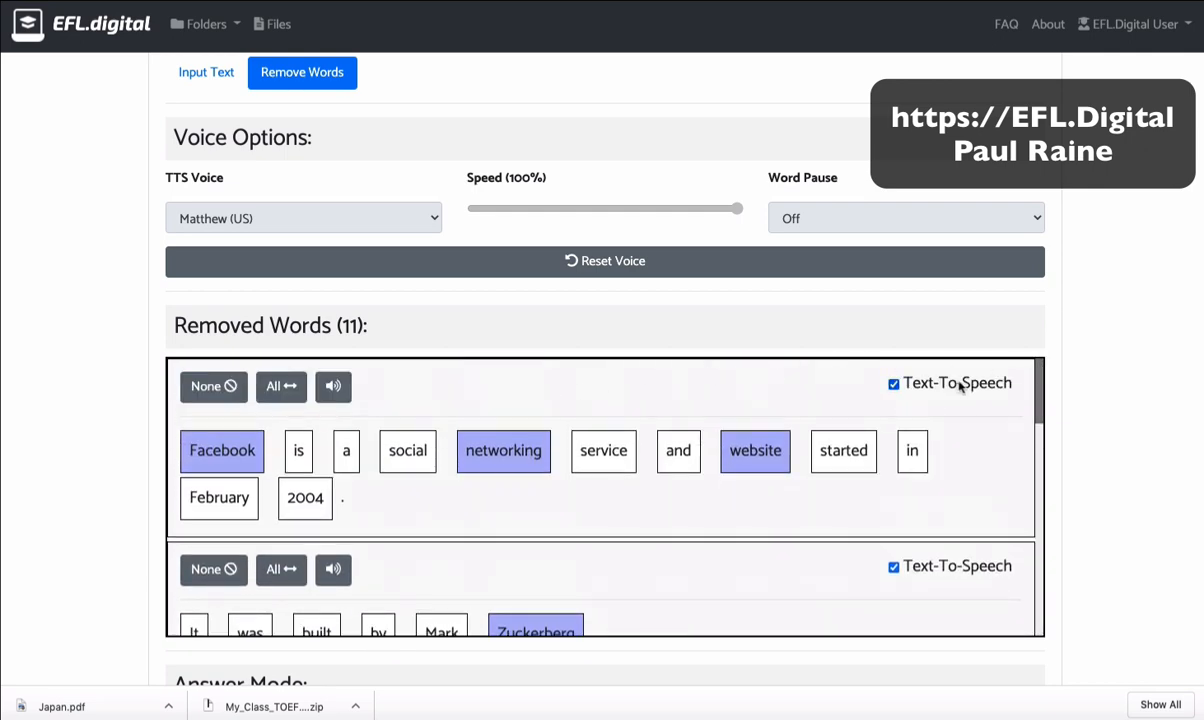
{"action": "scroll", "coordinate": [955, 392], "scroll_direction": "down", "scroll_amount": 3}
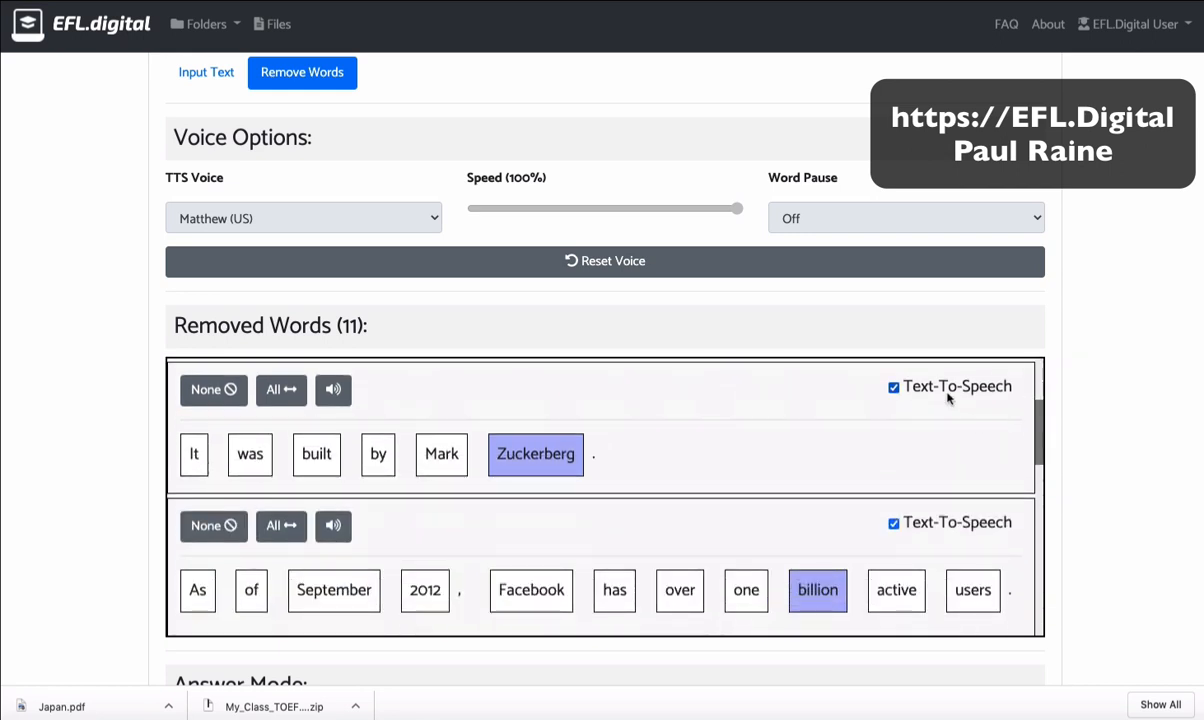
{"action": "left_click", "coordinate": [948, 394]}
{"action": "left_click_drag", "start_coordinate": [1040, 434], "coordinate": [1037, 597]}
{"action": "left_click", "coordinate": [988, 481]}
{"action": "left_click", "coordinate": [975, 507]}
{"action": "scroll", "coordinate": [1008, 395], "scroll_direction": "up", "scroll_amount": 10}
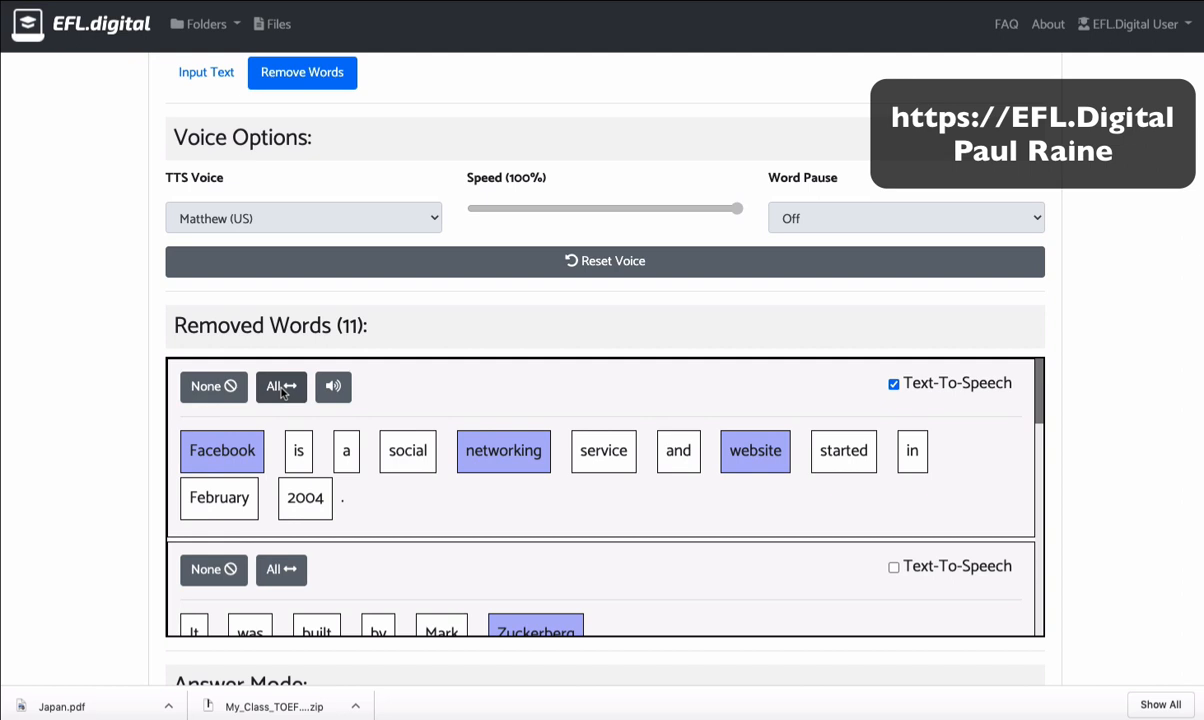
Try removing all and no words in the first sentence, and reselect "Facebook", "networking" and "website" for removal.
{"action": "left_click", "coordinate": [281, 389]}
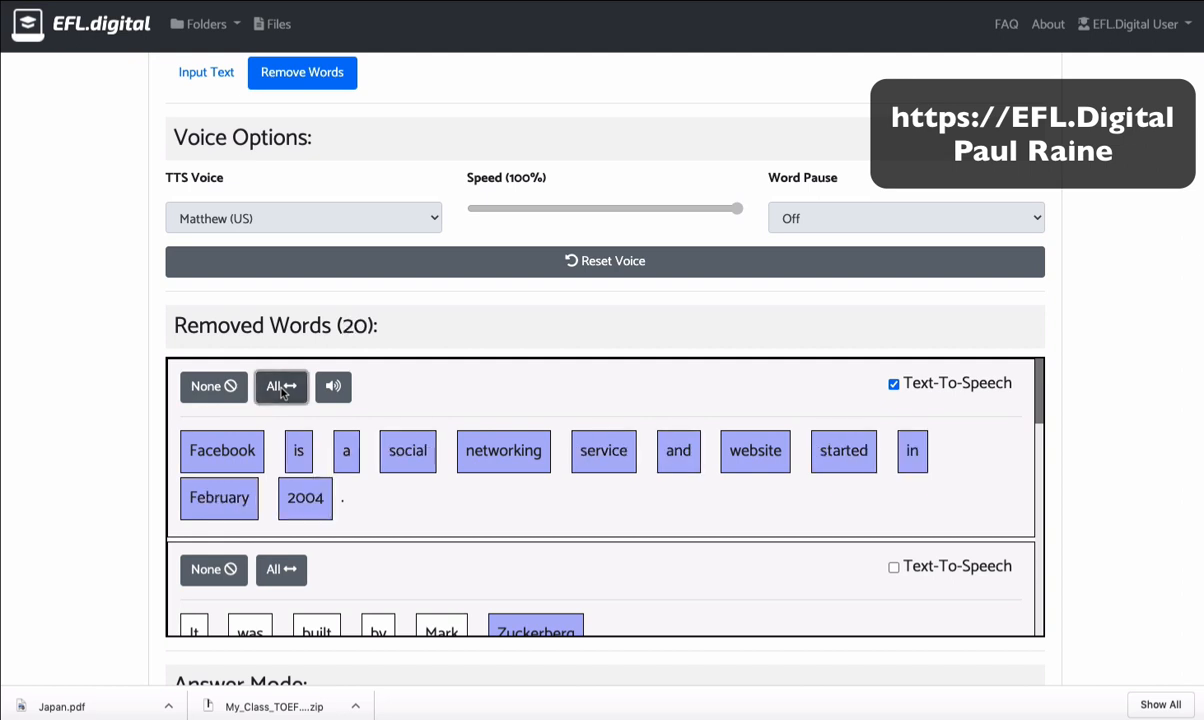
{"action": "left_click", "coordinate": [231, 393]}
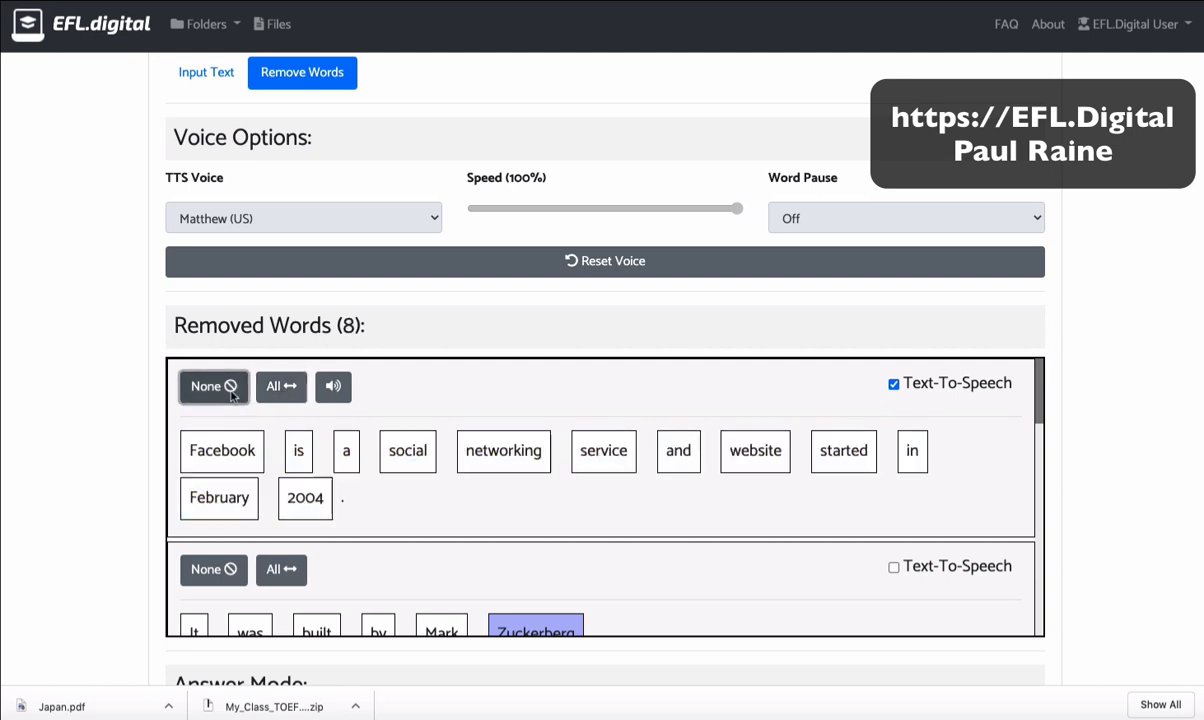
{"action": "left_click", "coordinate": [243, 451]}
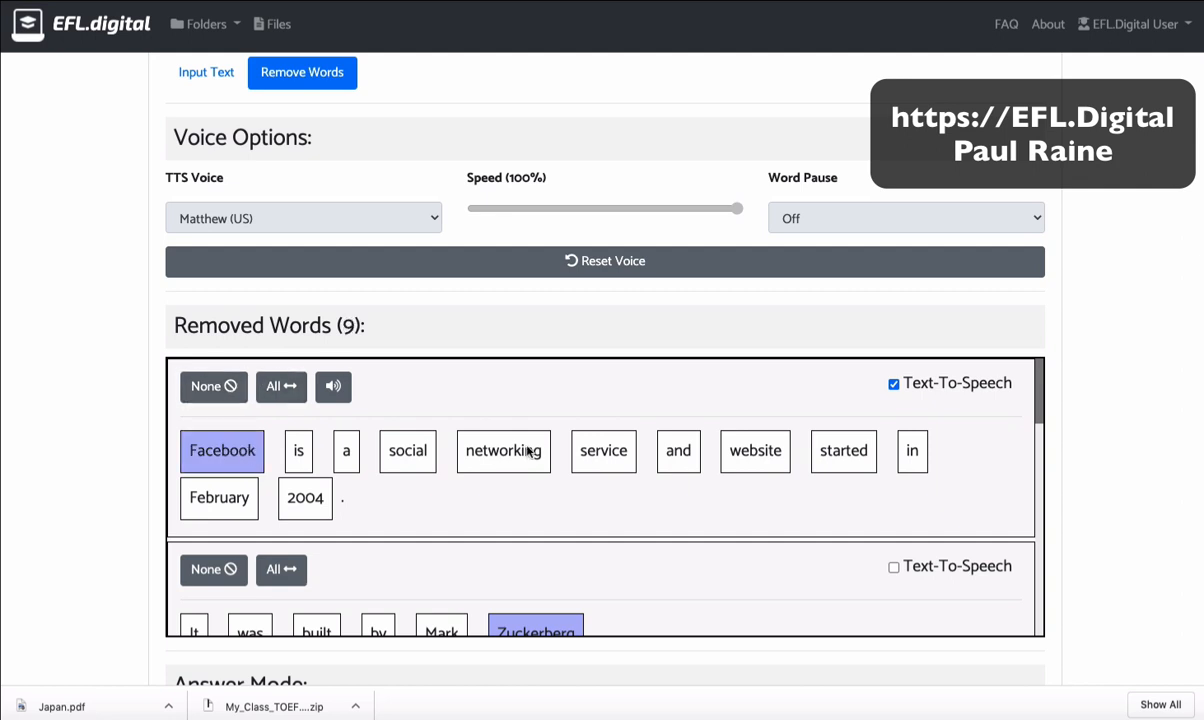
{"action": "left_click", "coordinate": [503, 451]}
{"action": "left_click", "coordinate": [752, 450]}
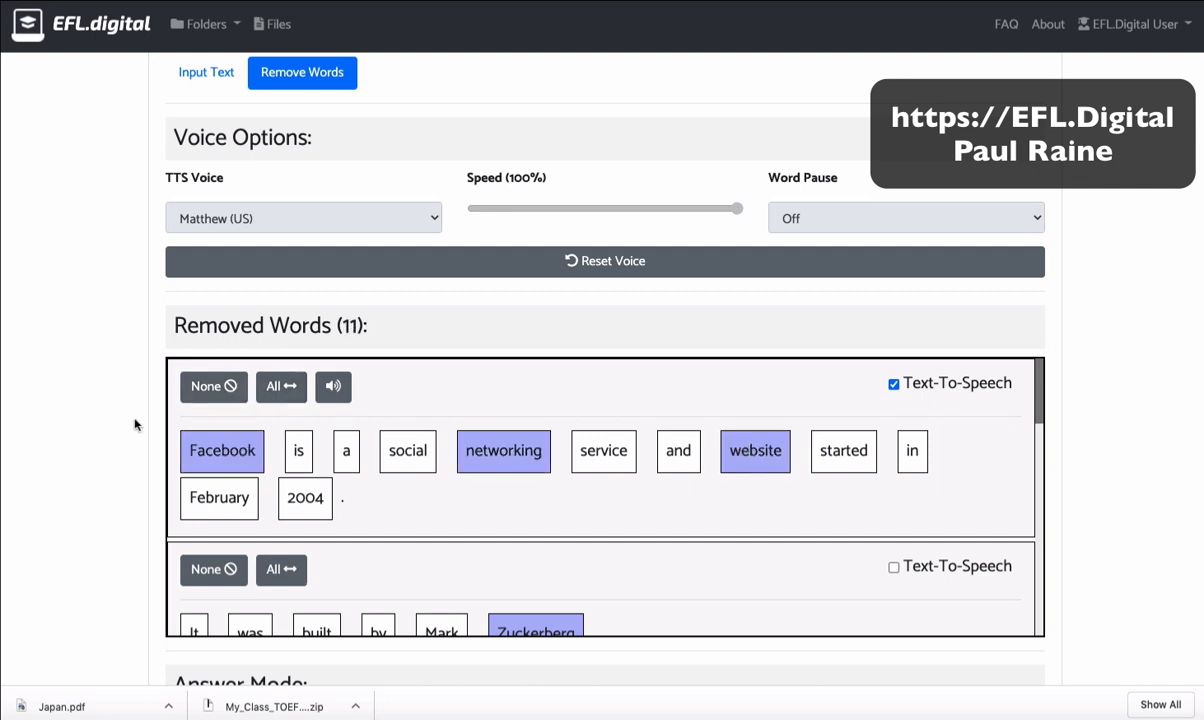
Save the changes to the Facebook gap fill assignment and open its preview.
{"action": "scroll", "coordinate": [113, 519], "scroll_direction": "down", "scroll_amount": 2}
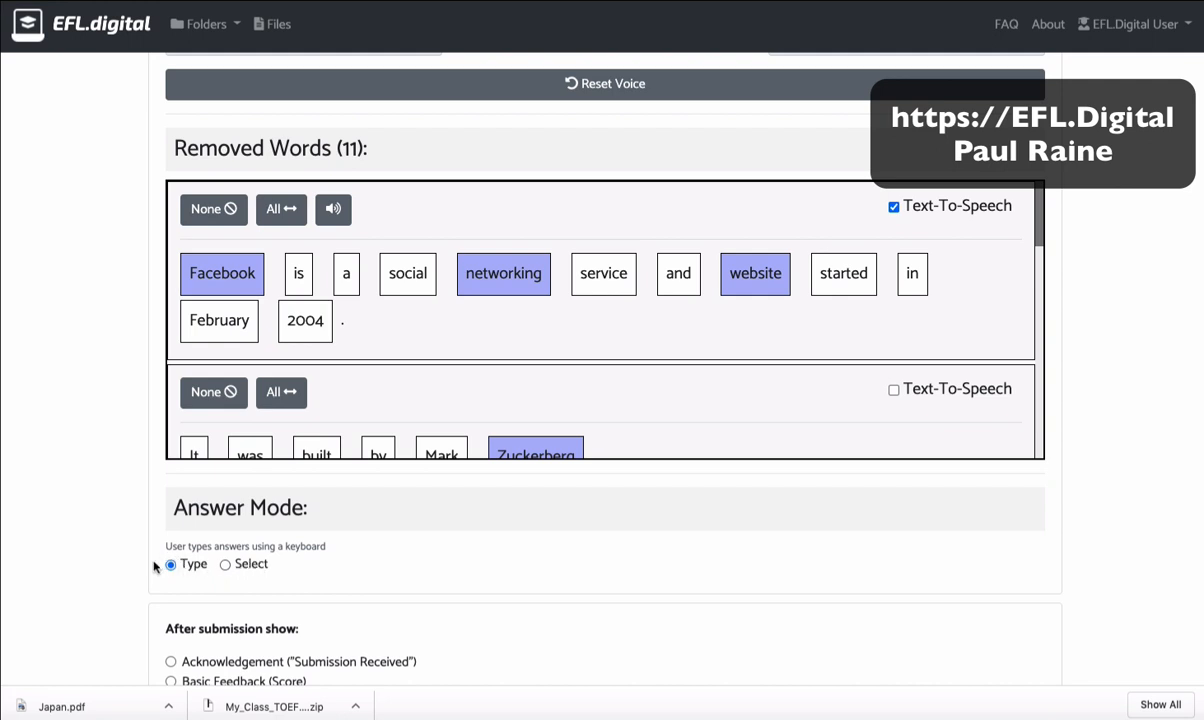
{"action": "scroll", "coordinate": [88, 560], "scroll_direction": "down", "scroll_amount": 3}
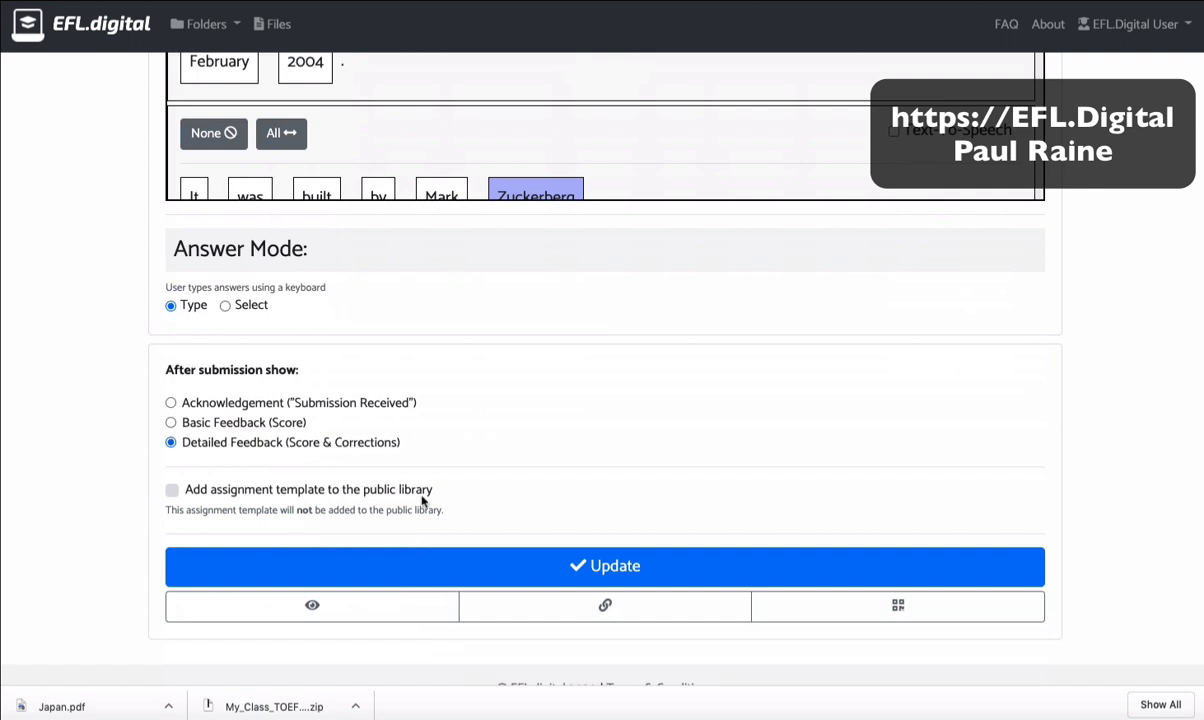
{"action": "left_click", "coordinate": [585, 566]}
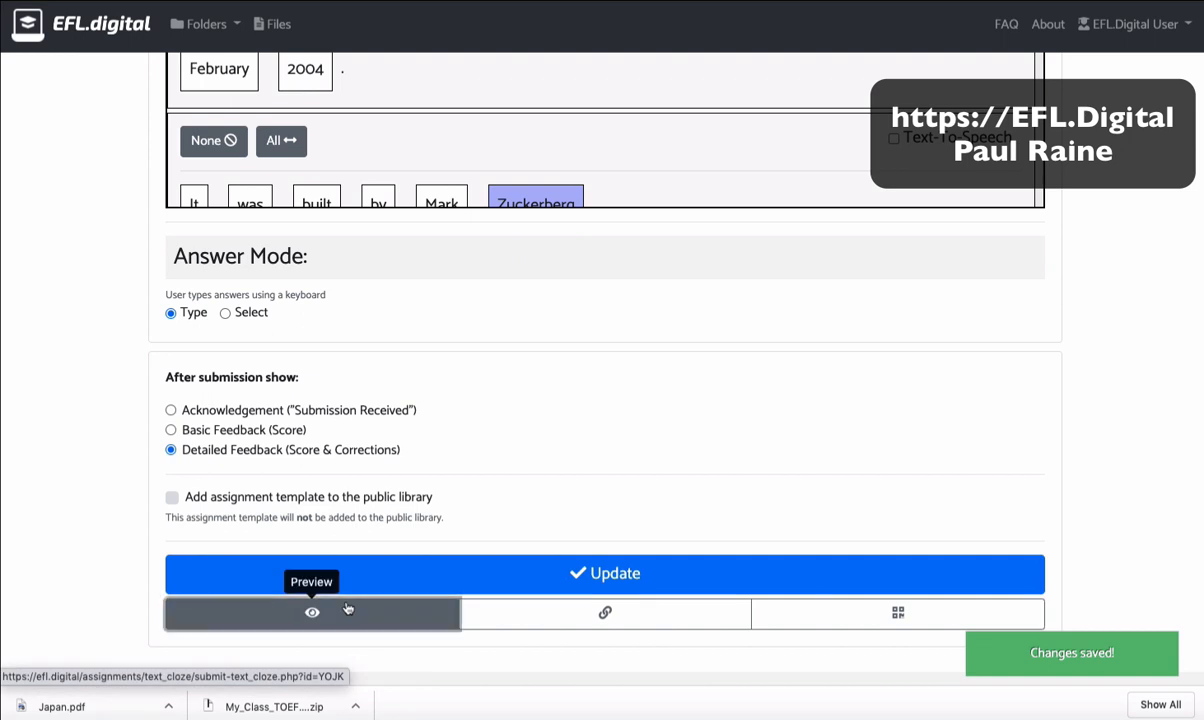
{"action": "left_click", "coordinate": [345, 608]}
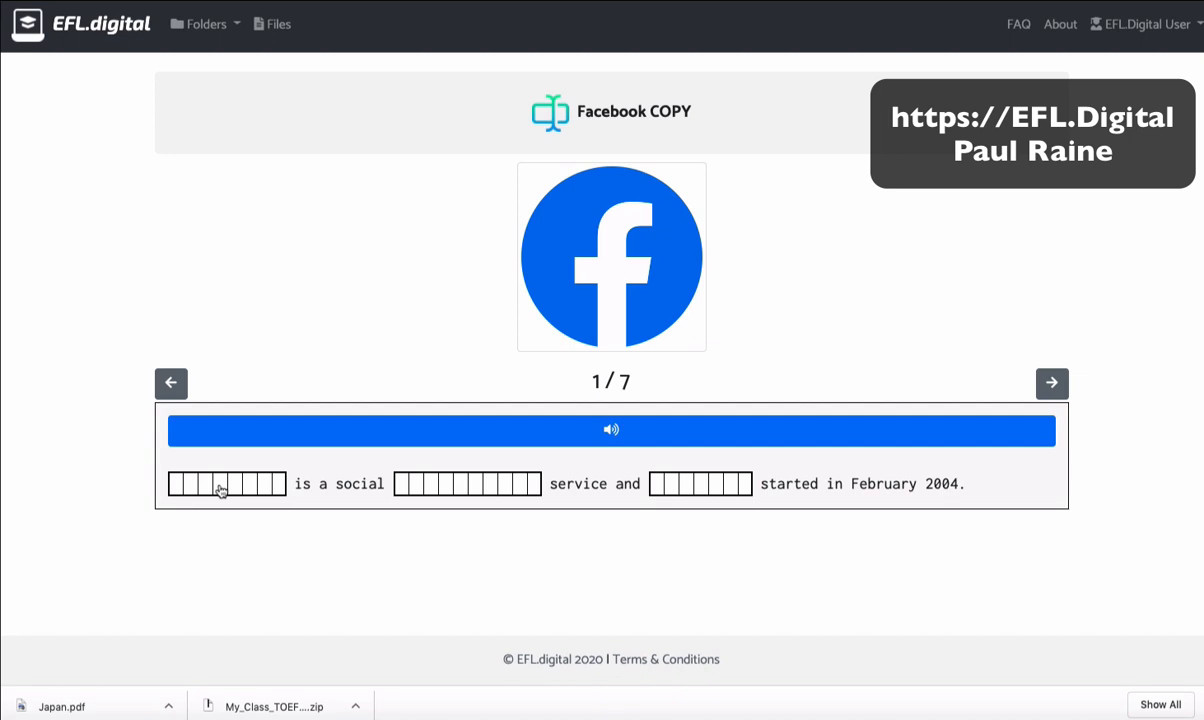
Play the first sentence's audio and fill its three gaps with "Facebook", "networking" and "website".
{"action": "left_click", "coordinate": [637, 428]}
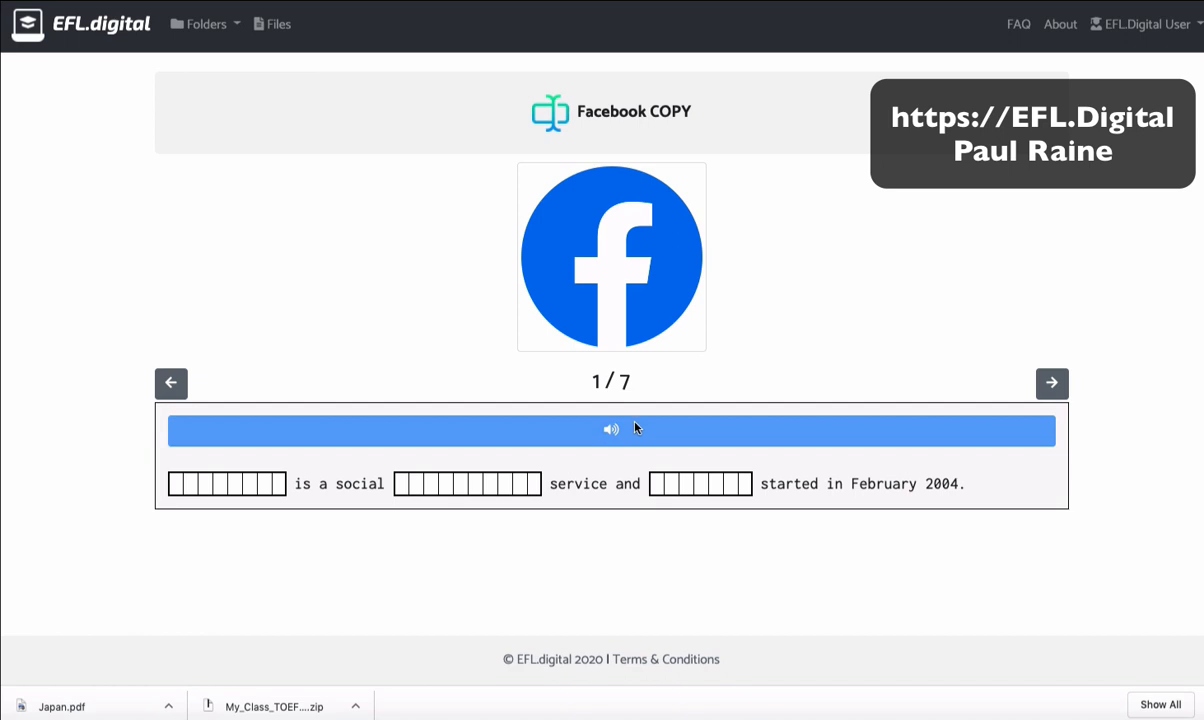
{"action": "left_click", "coordinate": [251, 486]}
{"action": "type", "text": "F"}
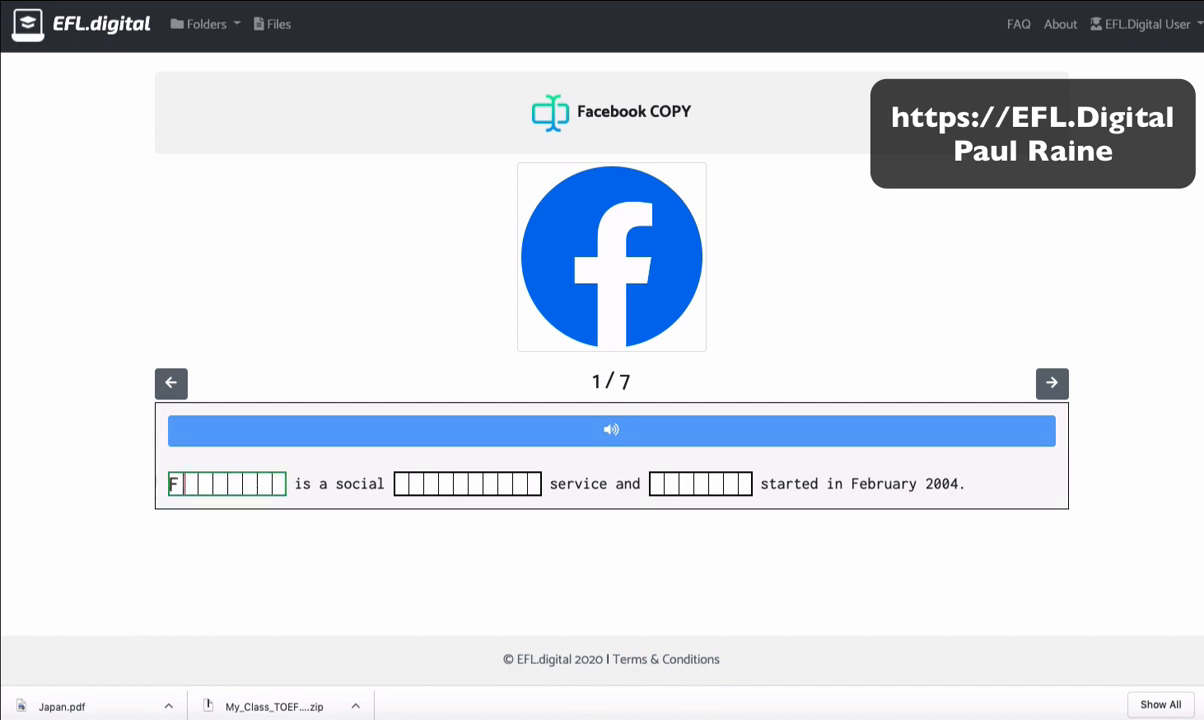
{"action": "type", "text": "acebook"}
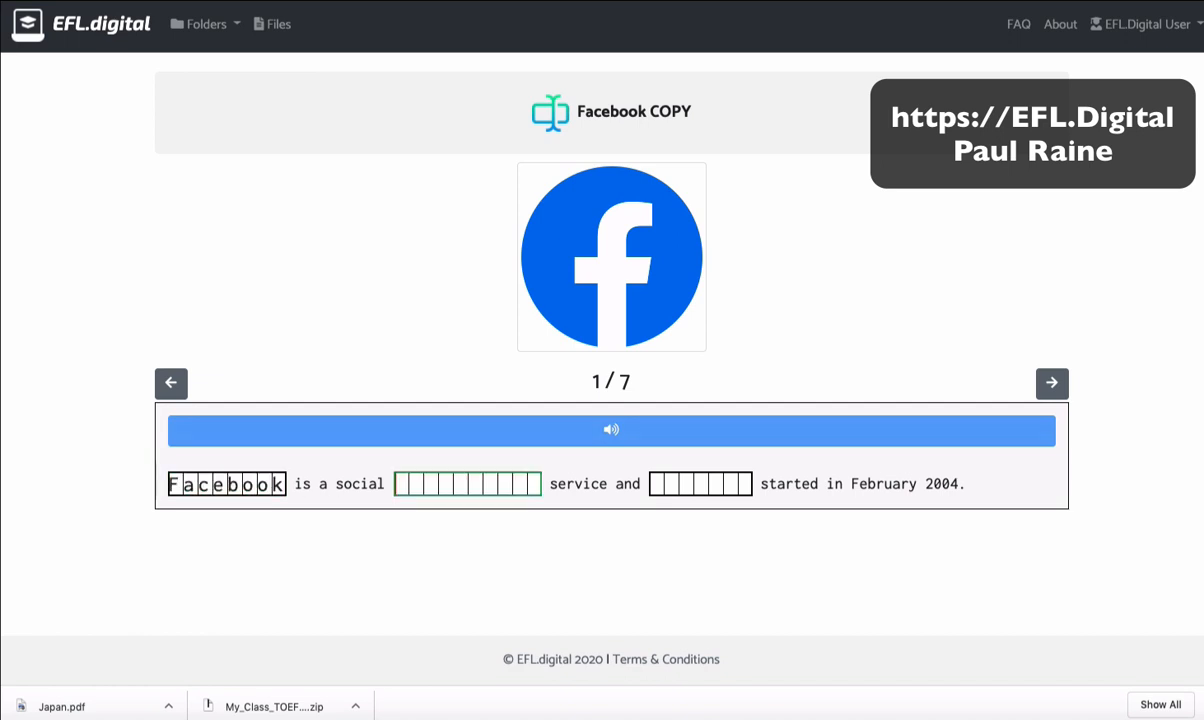
{"action": "left_click", "coordinate": [390, 447]}
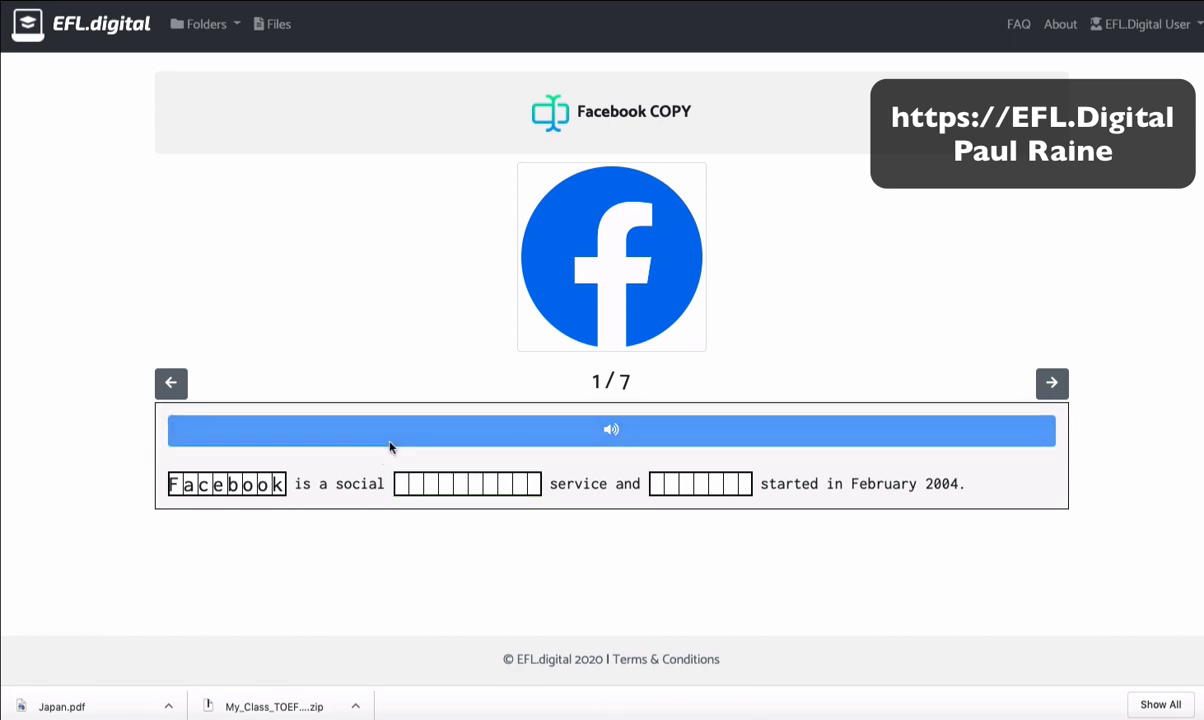
{"action": "left_click", "coordinate": [441, 490]}
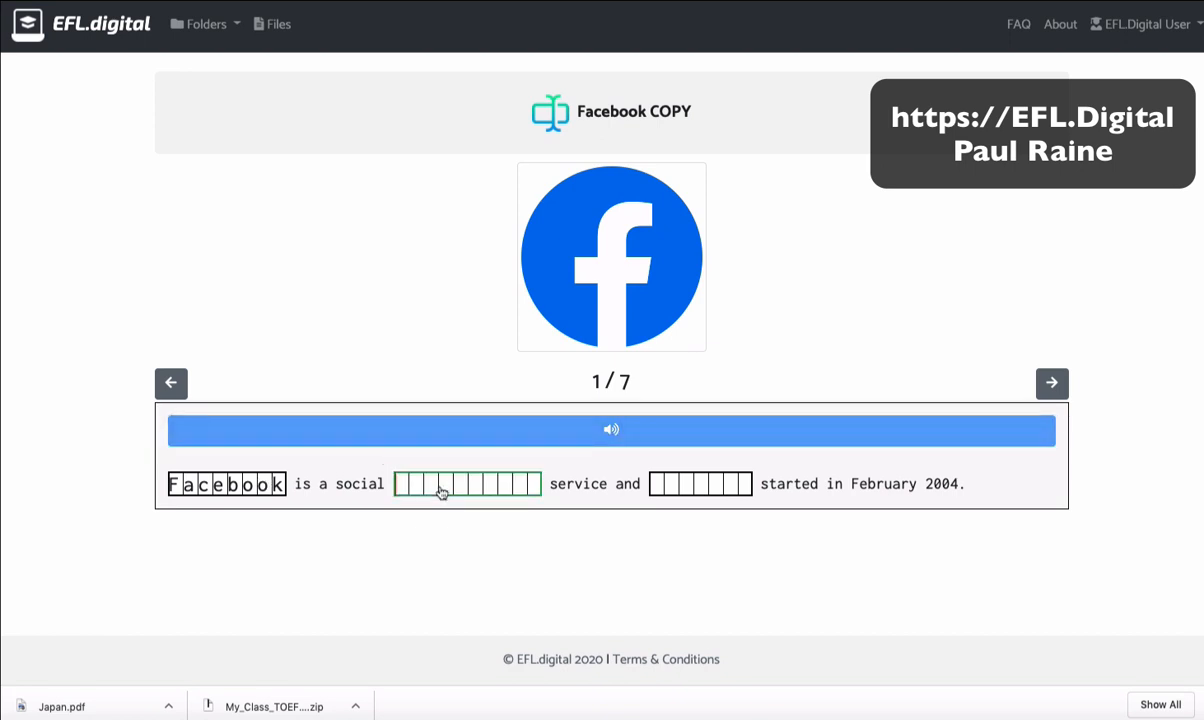
{"action": "type", "text": "networking"}
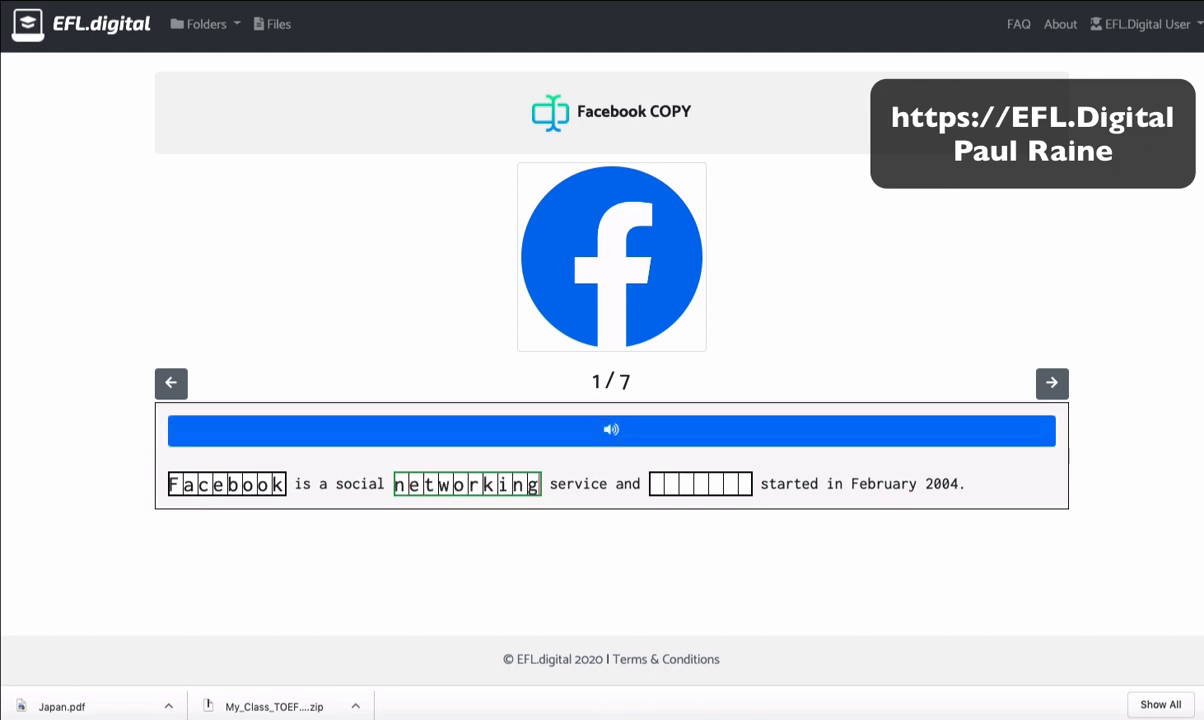
{"action": "left_click", "coordinate": [700, 486]}
{"action": "type", "text": "website"}
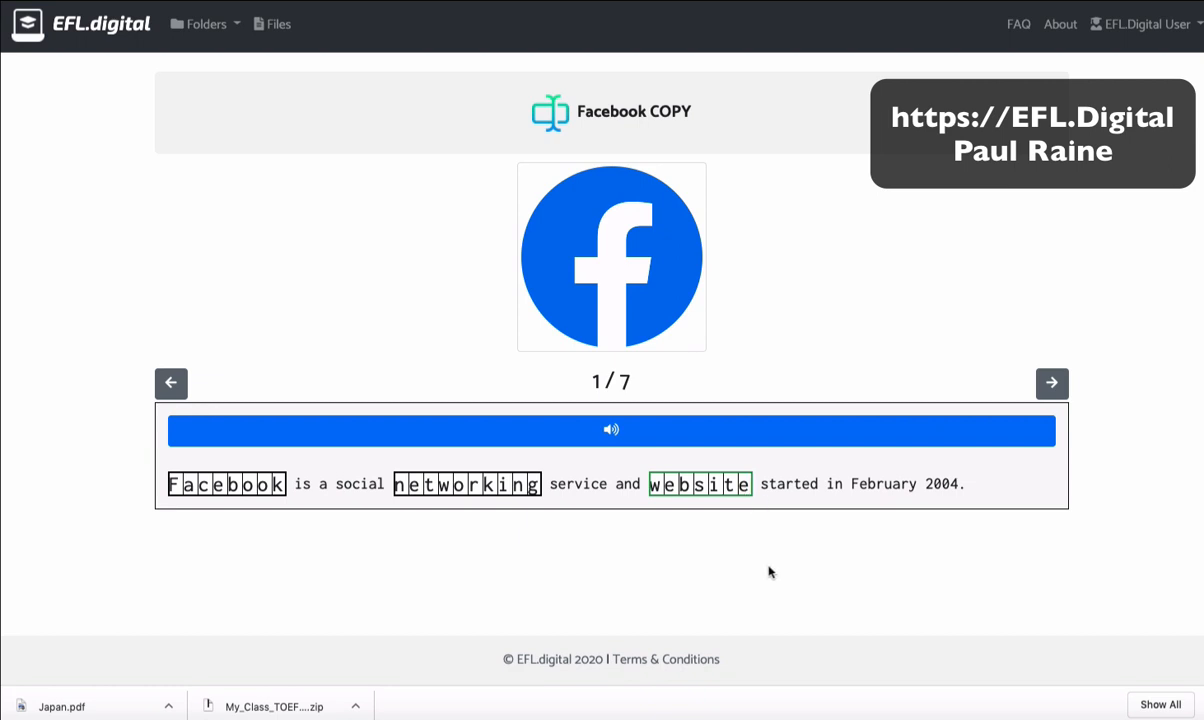
Fill the second sentence's gap with "Zuckerberg" and the third sentence's gap with "billion".
{"action": "left_click", "coordinate": [710, 577]}
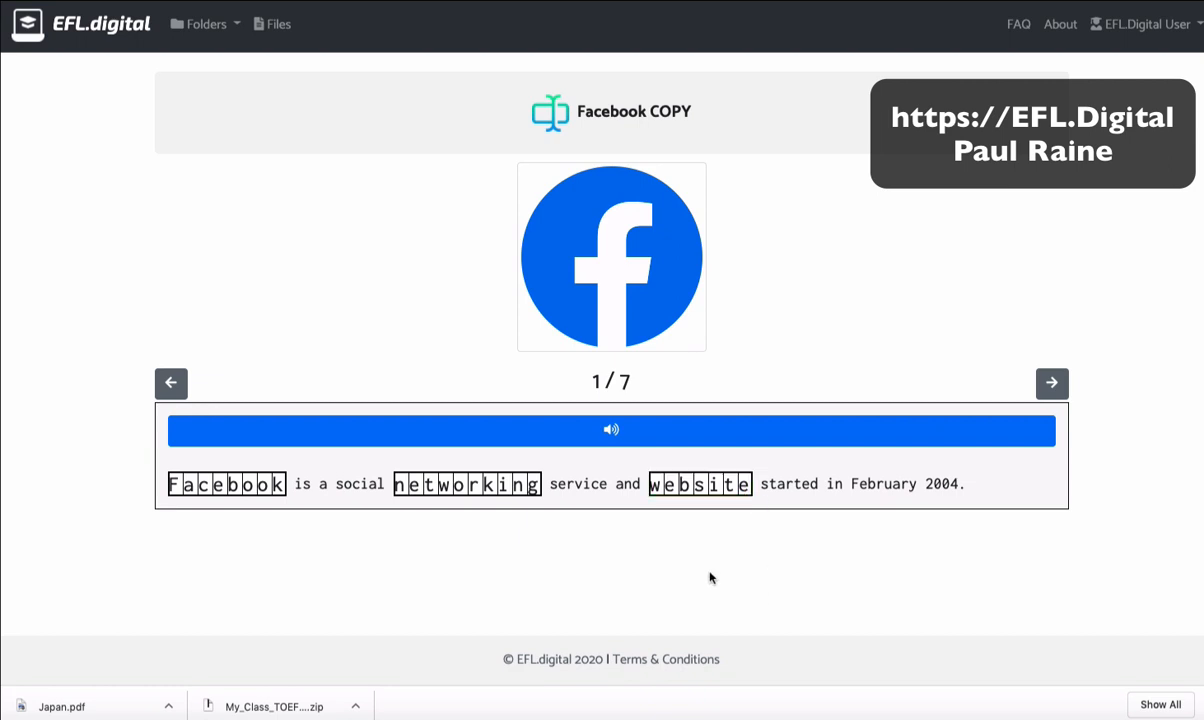
{"action": "left_click", "coordinate": [1051, 385]}
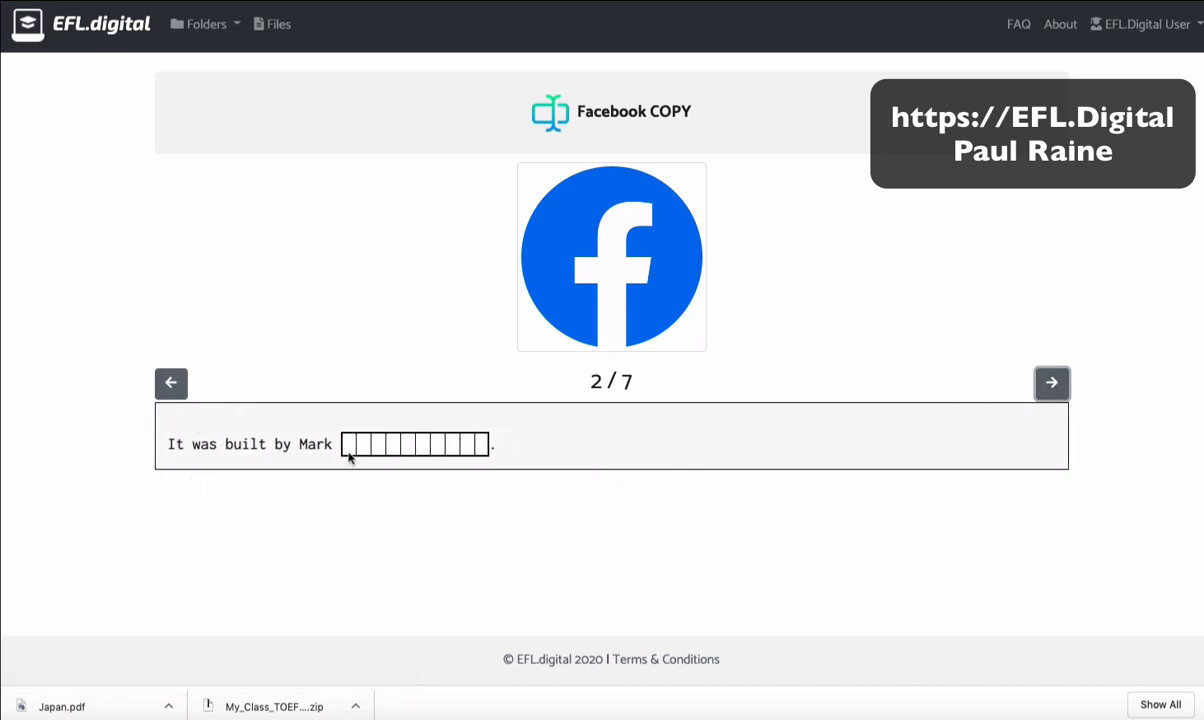
{"action": "left_click", "coordinate": [404, 446]}
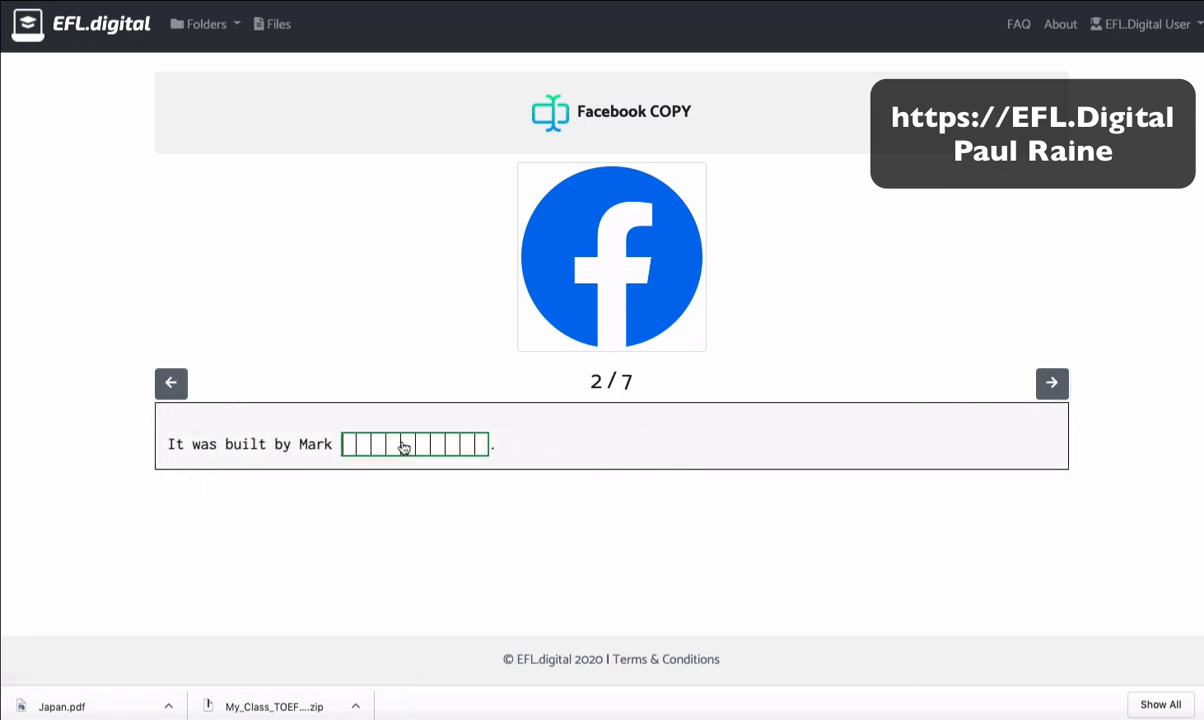
{"action": "type", "text": "Zuckerberg"}
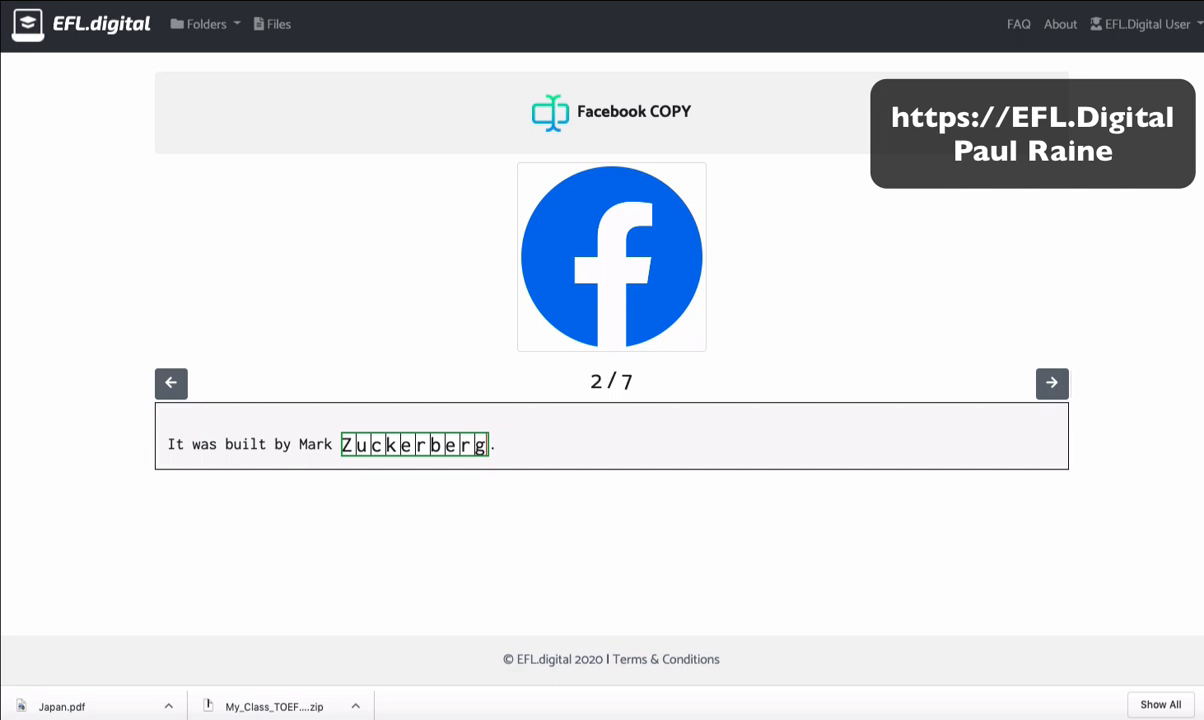
{"action": "left_click", "coordinate": [1052, 383]}
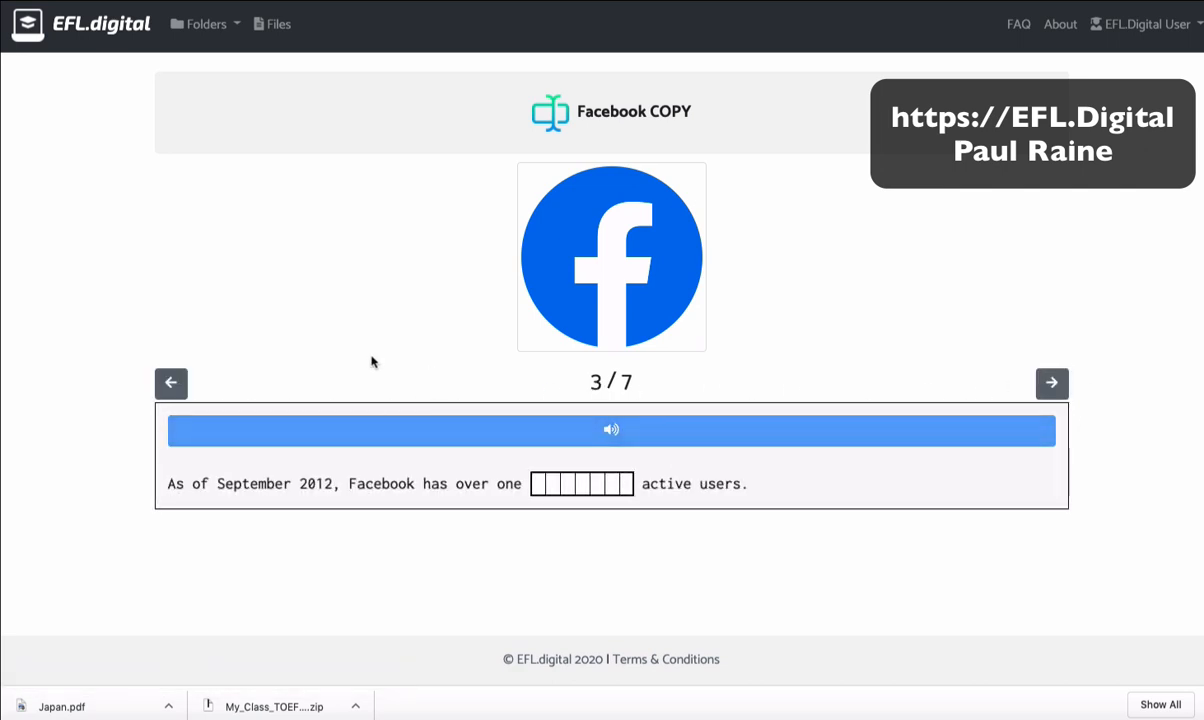
{"action": "left_click", "coordinate": [560, 483]}
{"action": "type", "text": "billion"}
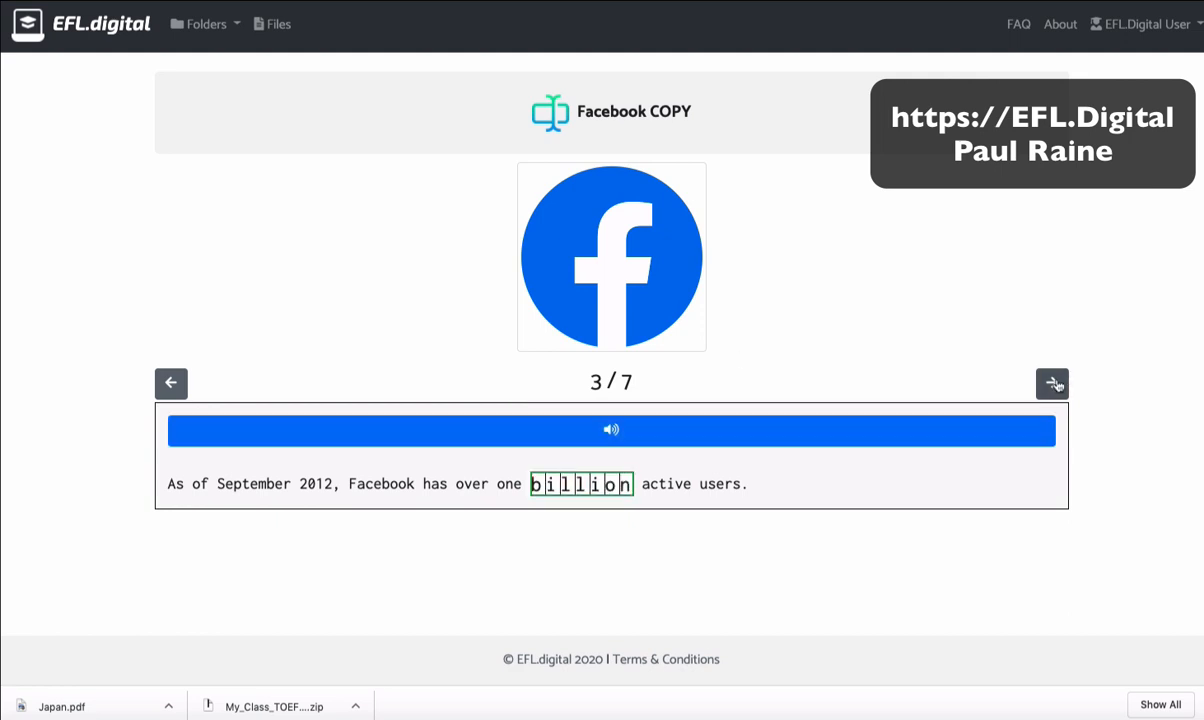
Skip ahead to the seventh sentence, leaving the gaps of the fourth and following sentences empty.
{"action": "left_click", "coordinate": [1052, 382]}
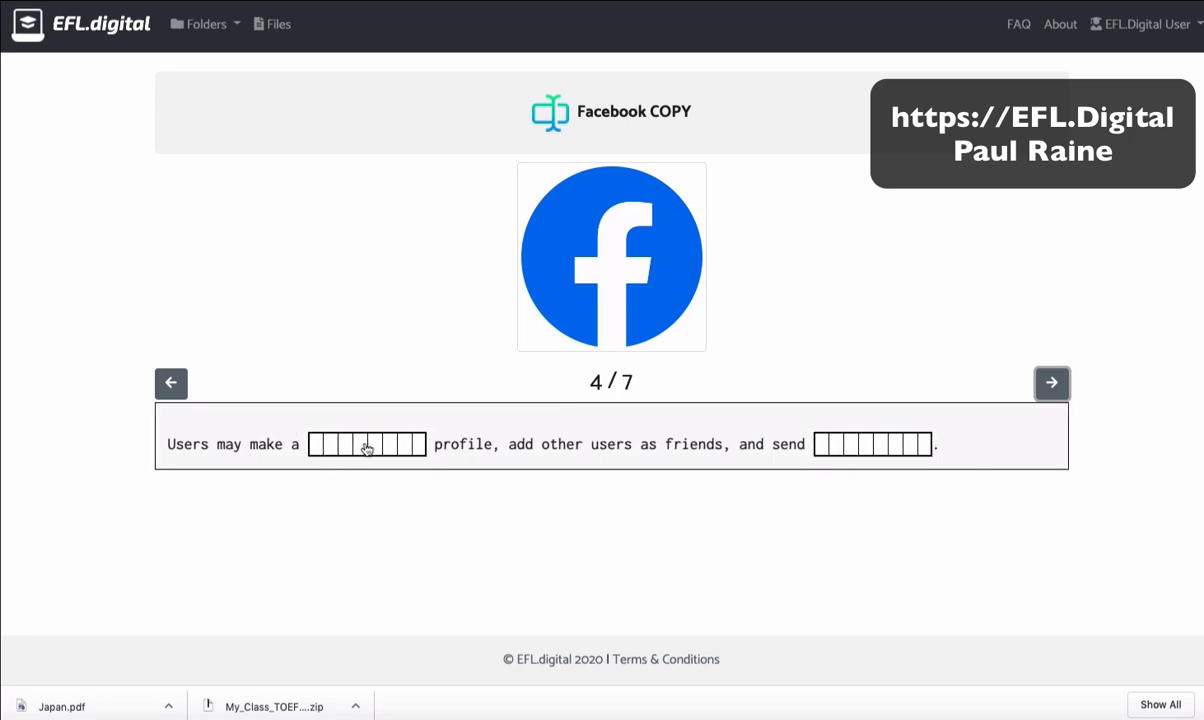
{"action": "left_click", "coordinate": [367, 449]}
{"action": "left_click", "coordinate": [1053, 387]}
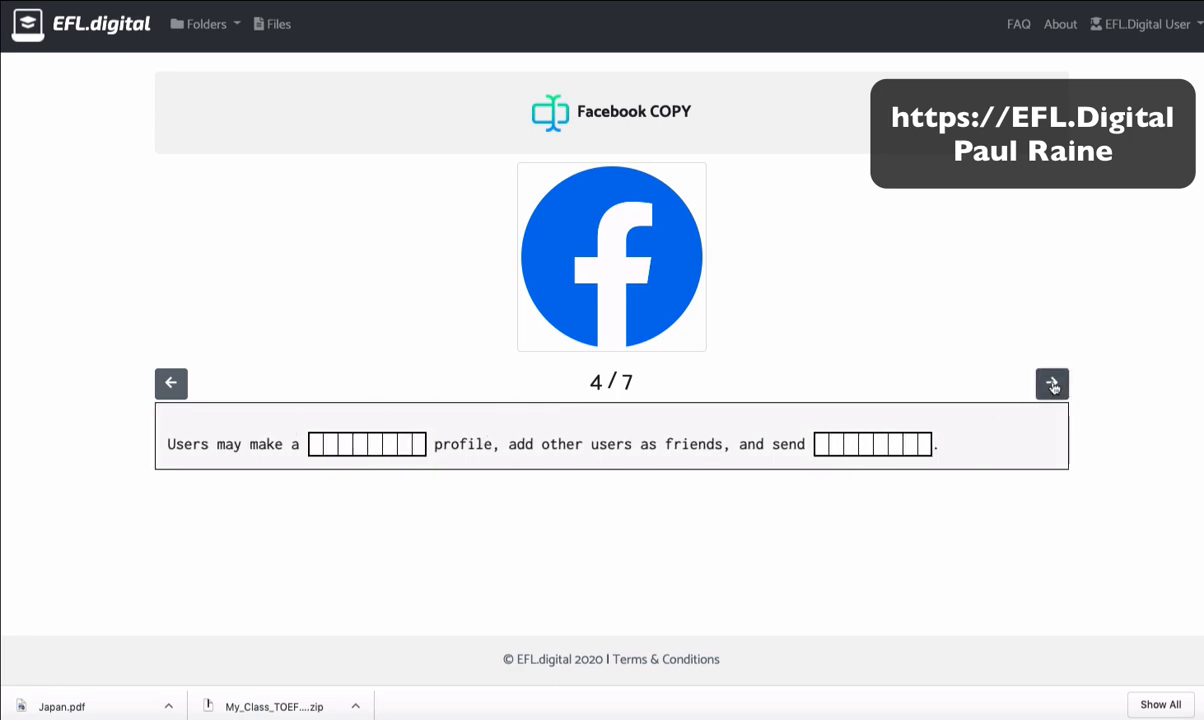
{"action": "left_click", "coordinate": [1053, 385]}
{"action": "left_click", "coordinate": [1053, 385]}
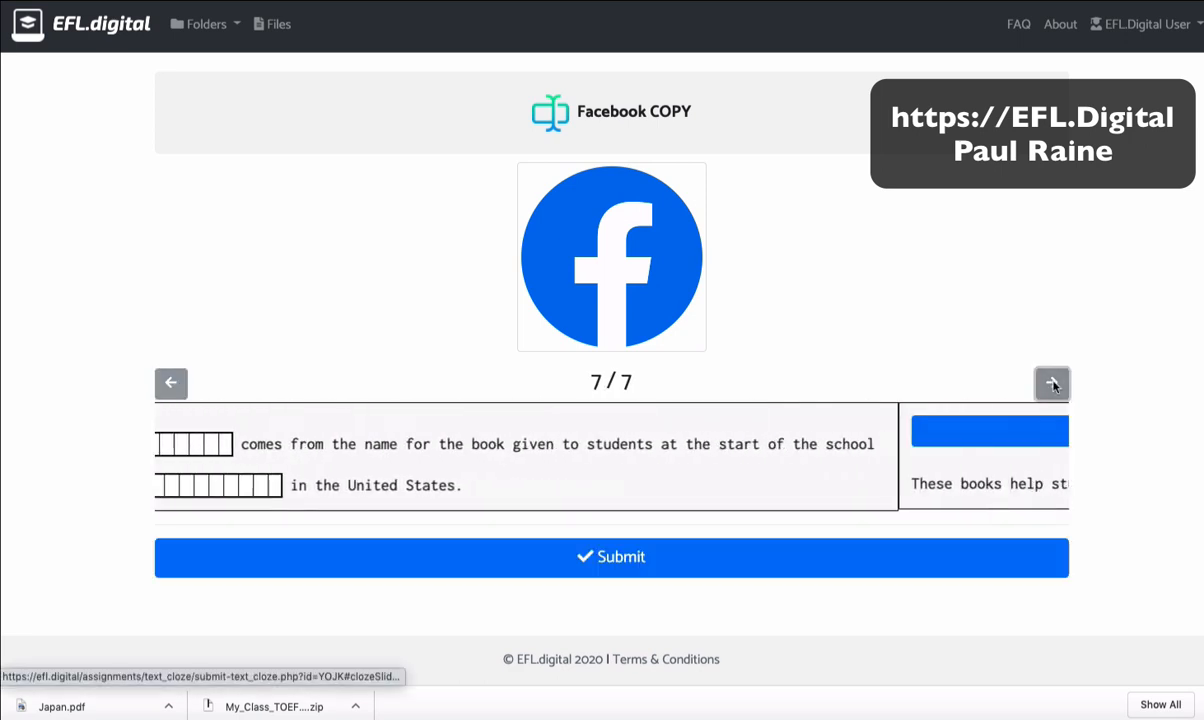
Submit the gap fill with the submitter's name and confirmed student ID, and review the marked answers.
{"action": "left_click", "coordinate": [572, 551]}
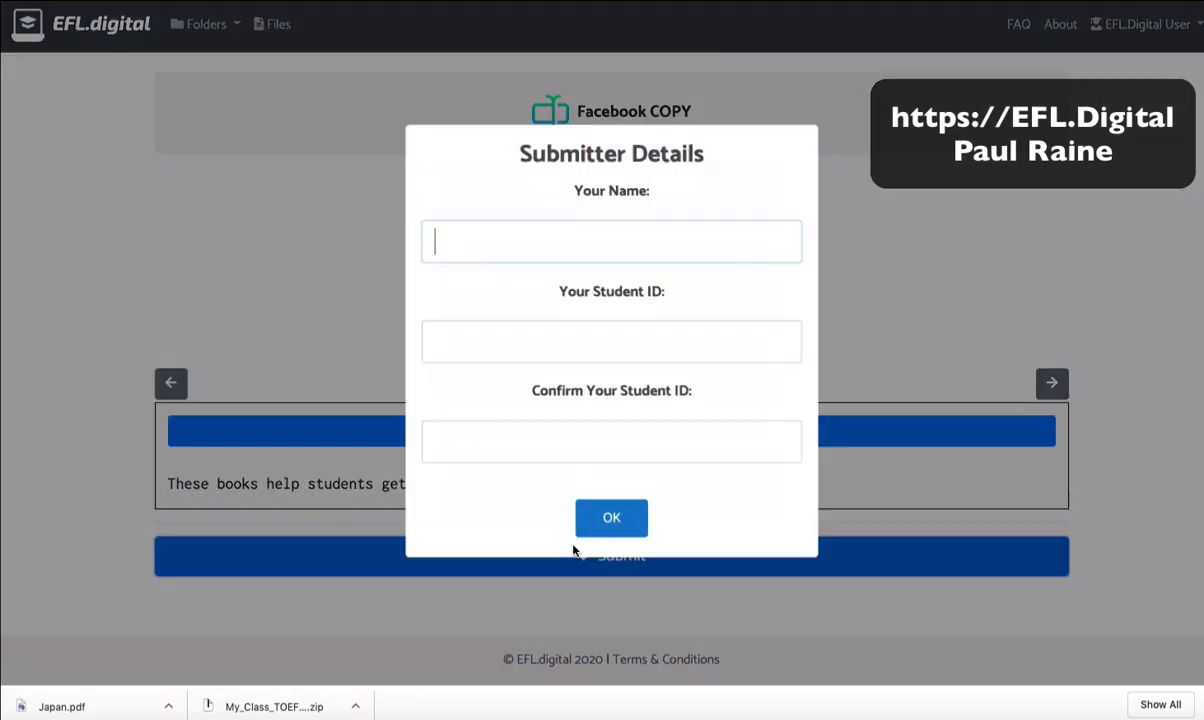
{"action": "type", "text": "Paul"}
{"action": "key", "text": "Tab"}
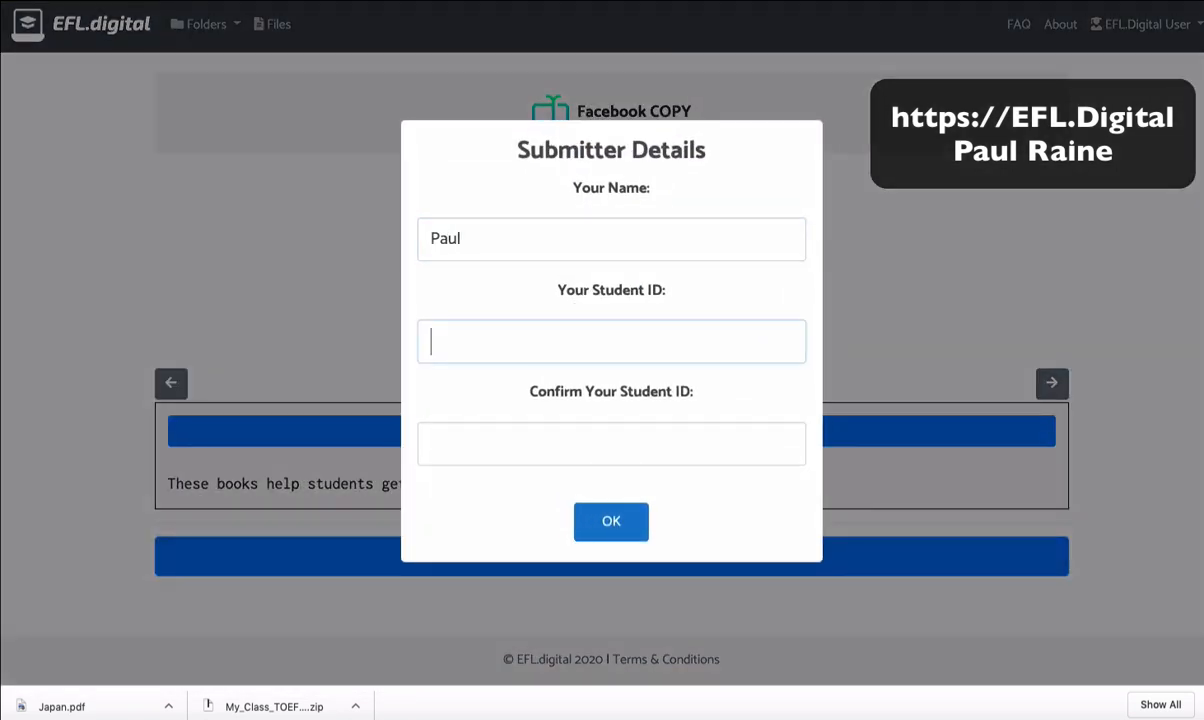
{"action": "type", "text": "1234"}
{"action": "key", "text": "Tab"}
{"action": "type", "text": "1234"}
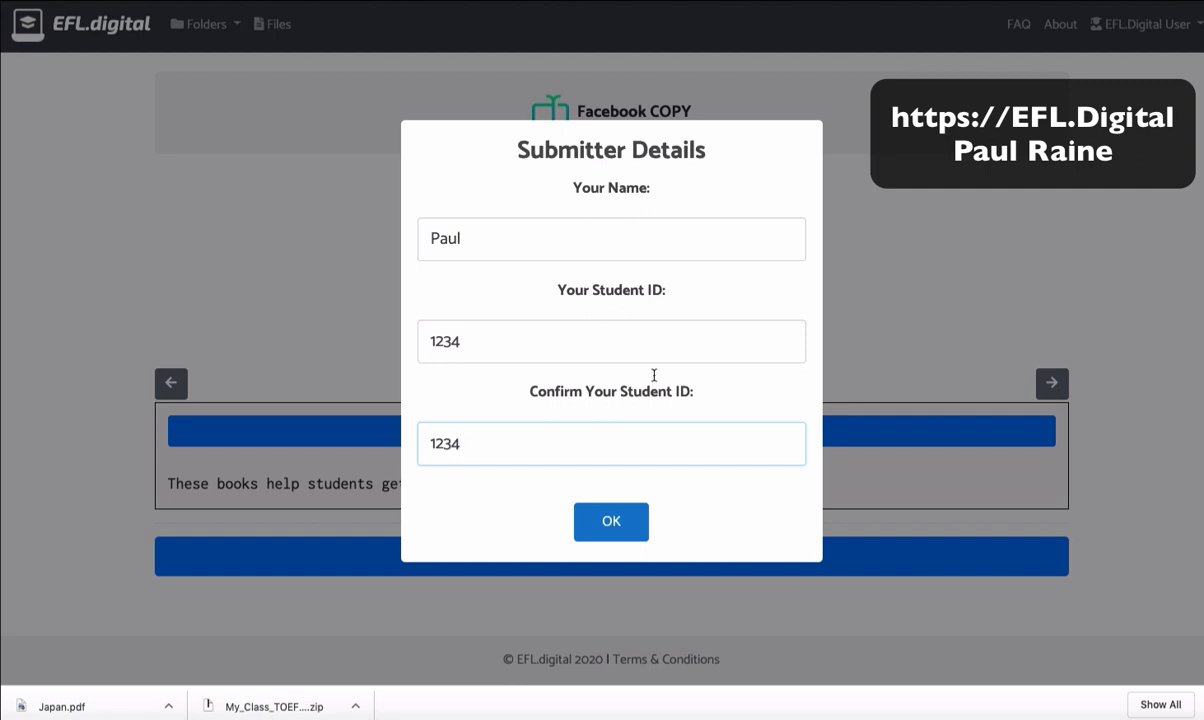
{"action": "left_click", "coordinate": [616, 527]}
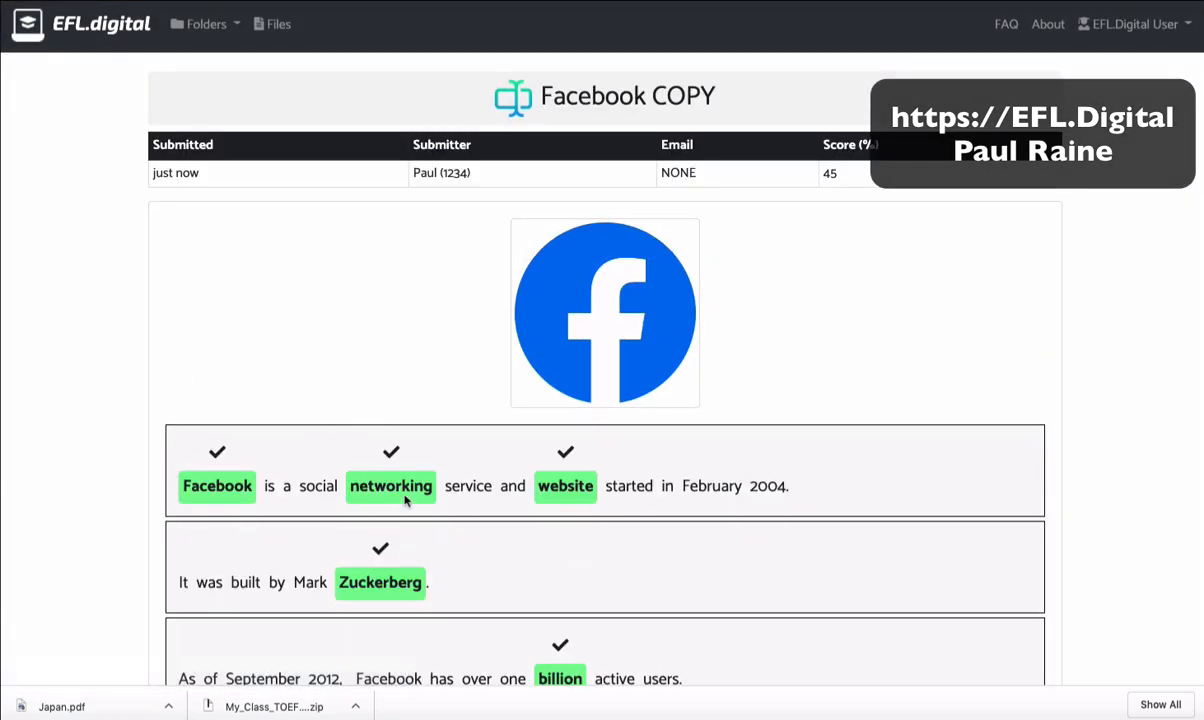
{"action": "scroll", "coordinate": [404, 507], "scroll_direction": "down", "scroll_amount": 6}
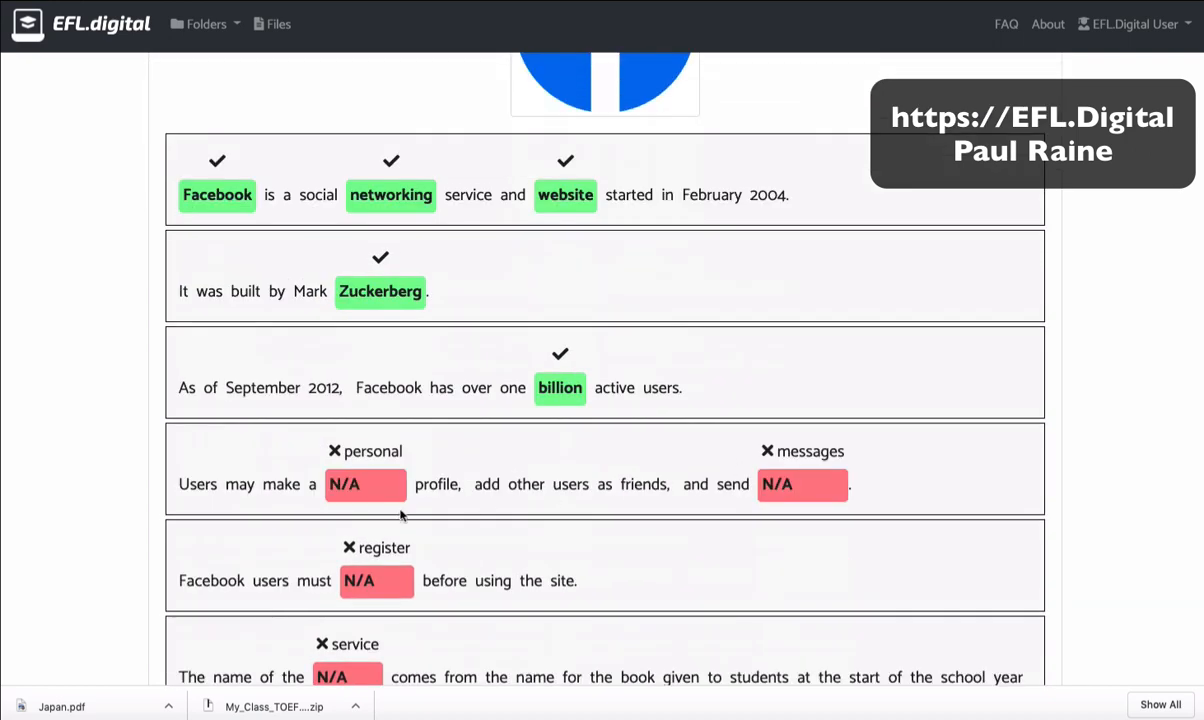
{"action": "scroll", "coordinate": [400, 516], "scroll_direction": "up", "scroll_amount": 6}
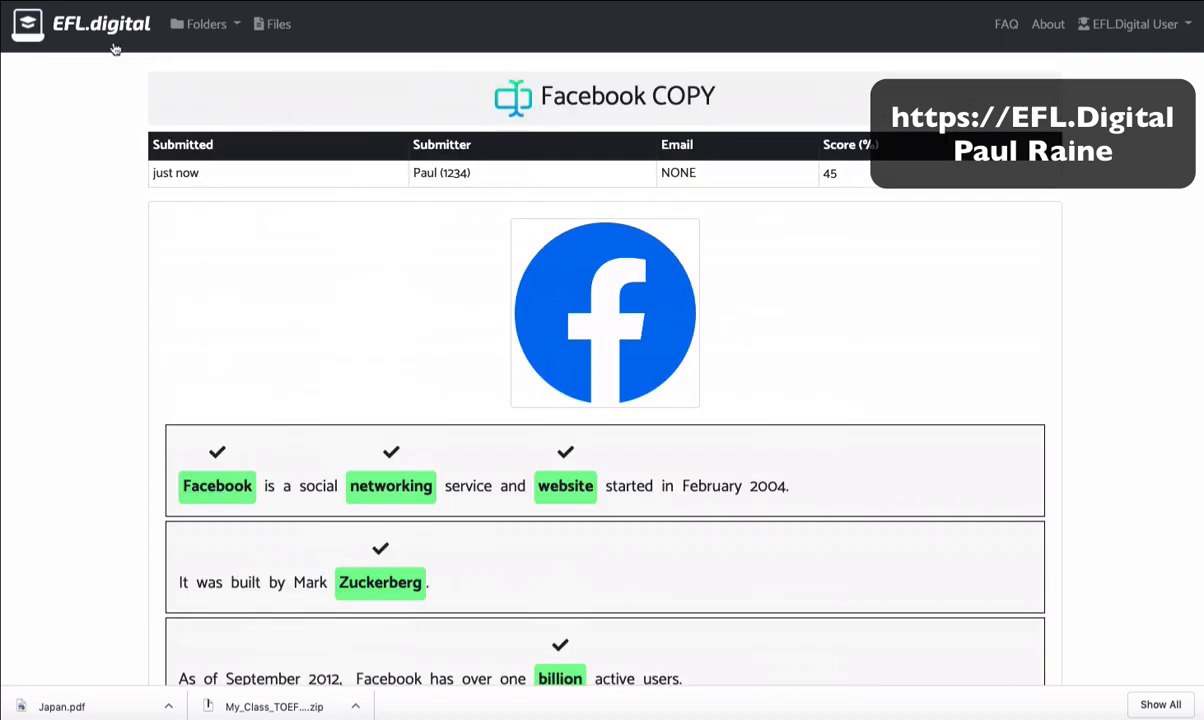
Return to the My Class folder and turn off submissions for the Facebook COPY text gap fill.
{"action": "left_click", "coordinate": [108, 33]}
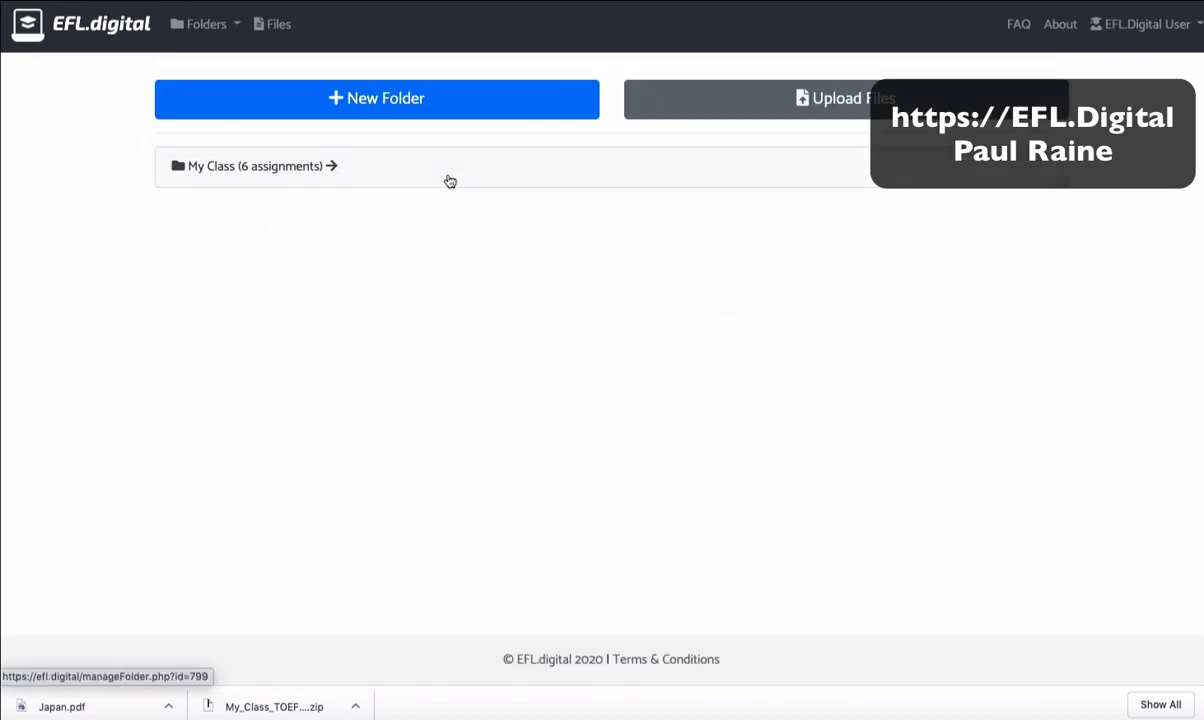
{"action": "left_click", "coordinate": [449, 180]}
{"action": "scroll", "coordinate": [405, 355], "scroll_direction": "down", "scroll_amount": 4}
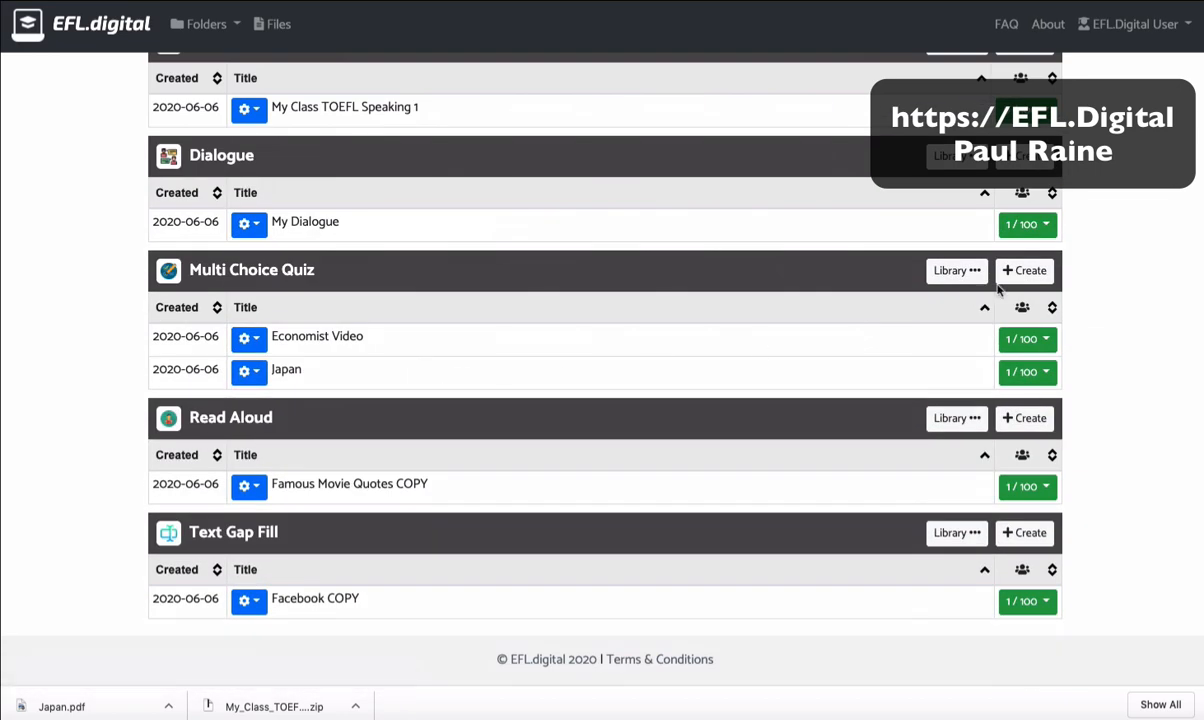
{"action": "scroll", "coordinate": [812, 384], "scroll_direction": "up", "scroll_amount": 1}
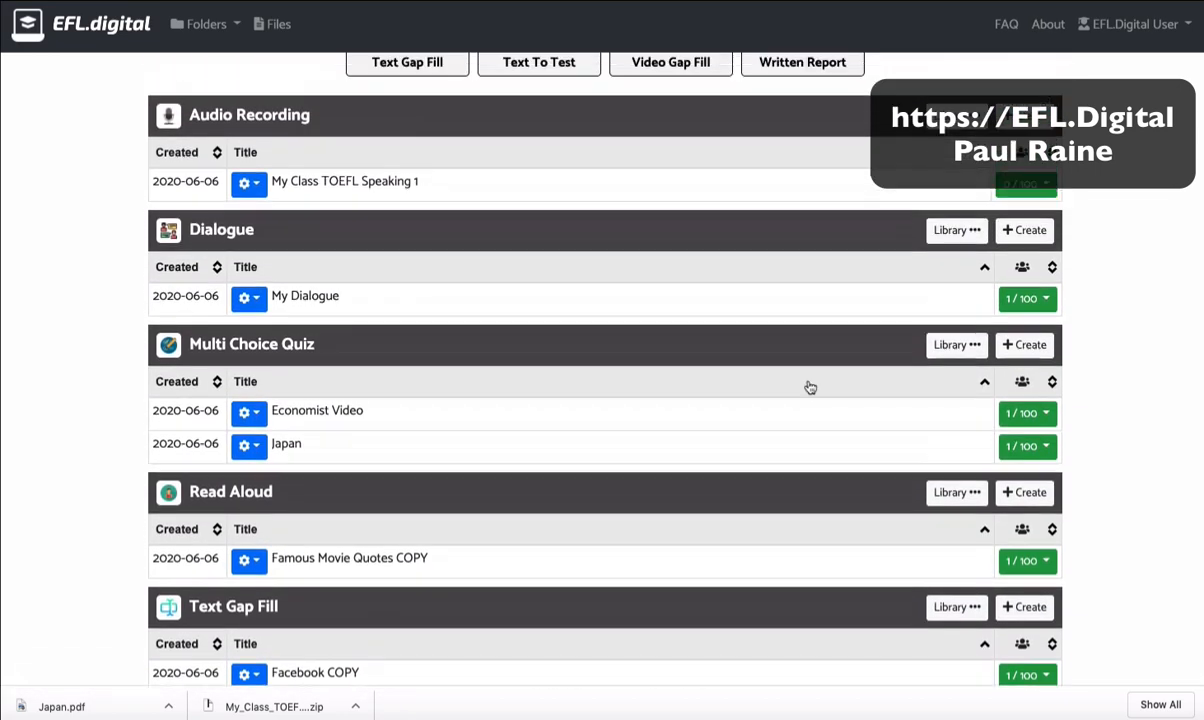
{"action": "scroll", "coordinate": [196, 377], "scroll_direction": "down", "scroll_amount": 1}
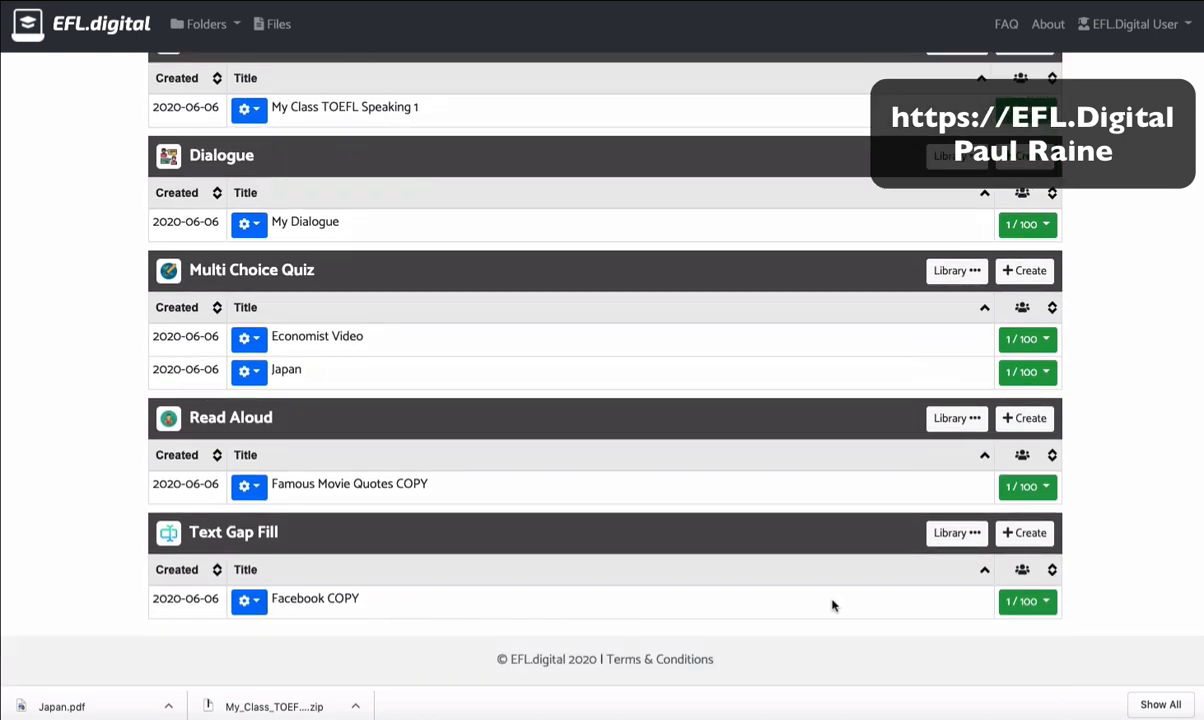
{"action": "left_click", "coordinate": [1040, 601]}
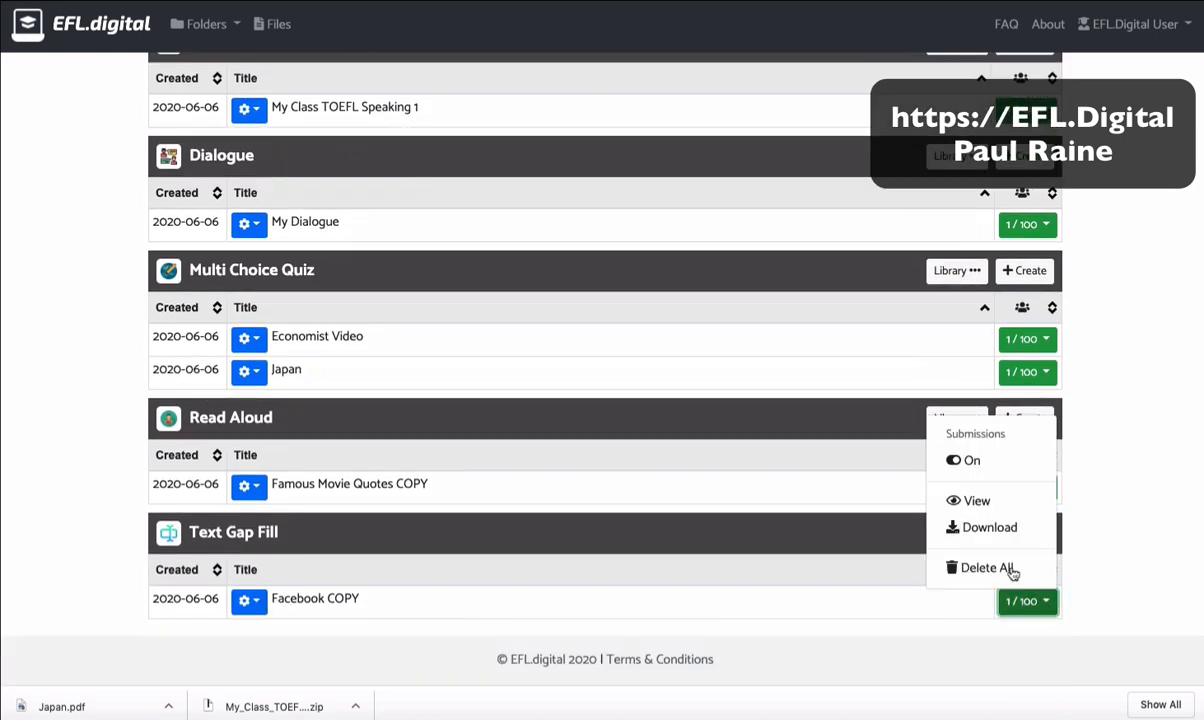
{"action": "left_click", "coordinate": [990, 461]}
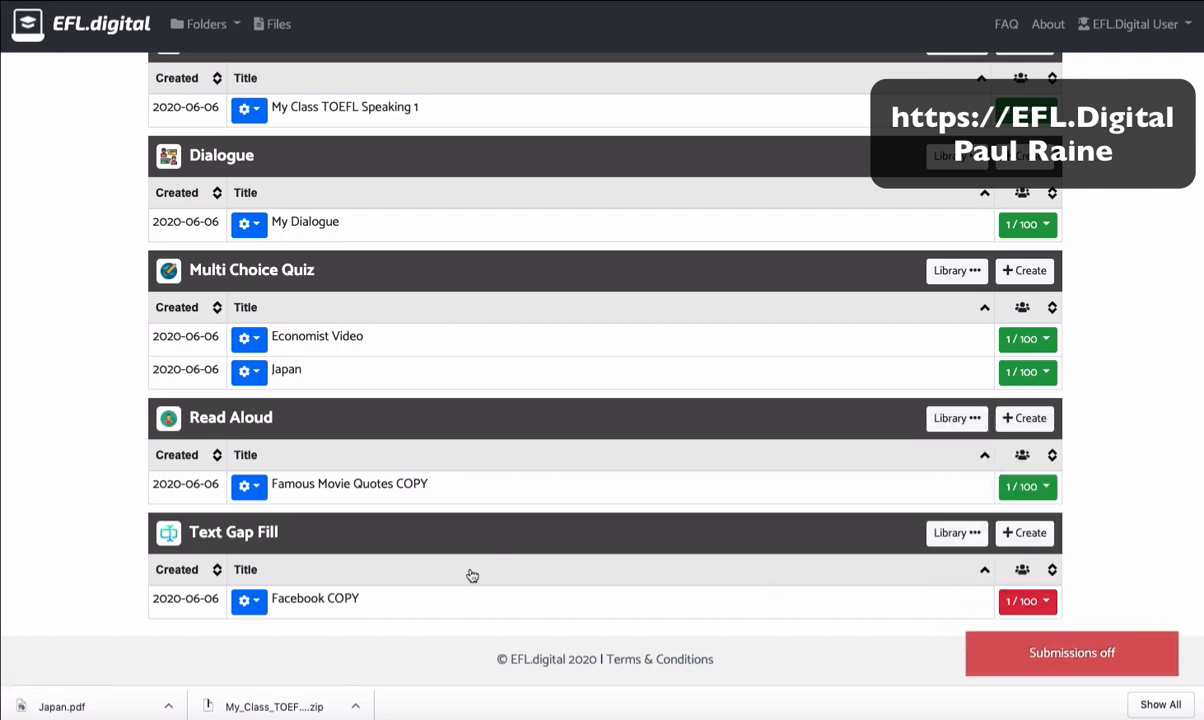
Copy the Facebook COPY assignment's link, check how it opens in a Firefox window, and close that window.
{"action": "left_click", "coordinate": [250, 606]}
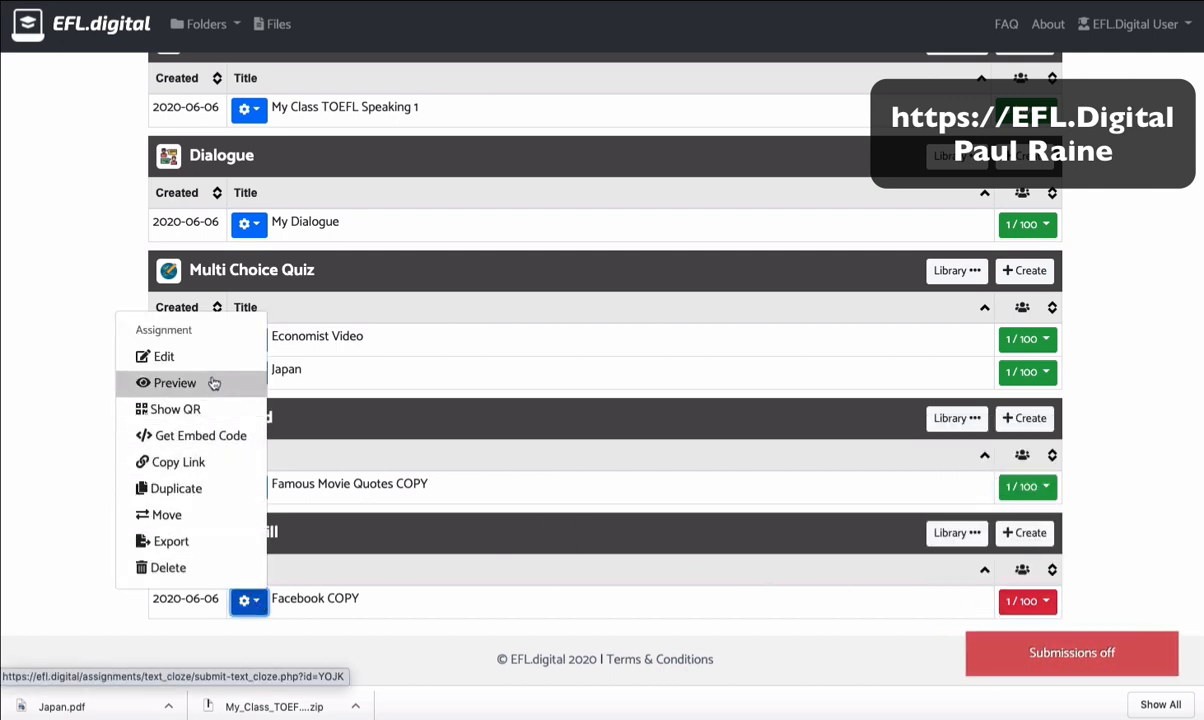
{"action": "left_click", "coordinate": [205, 461]}
{"action": "left_click", "coordinate": [99, 714]}
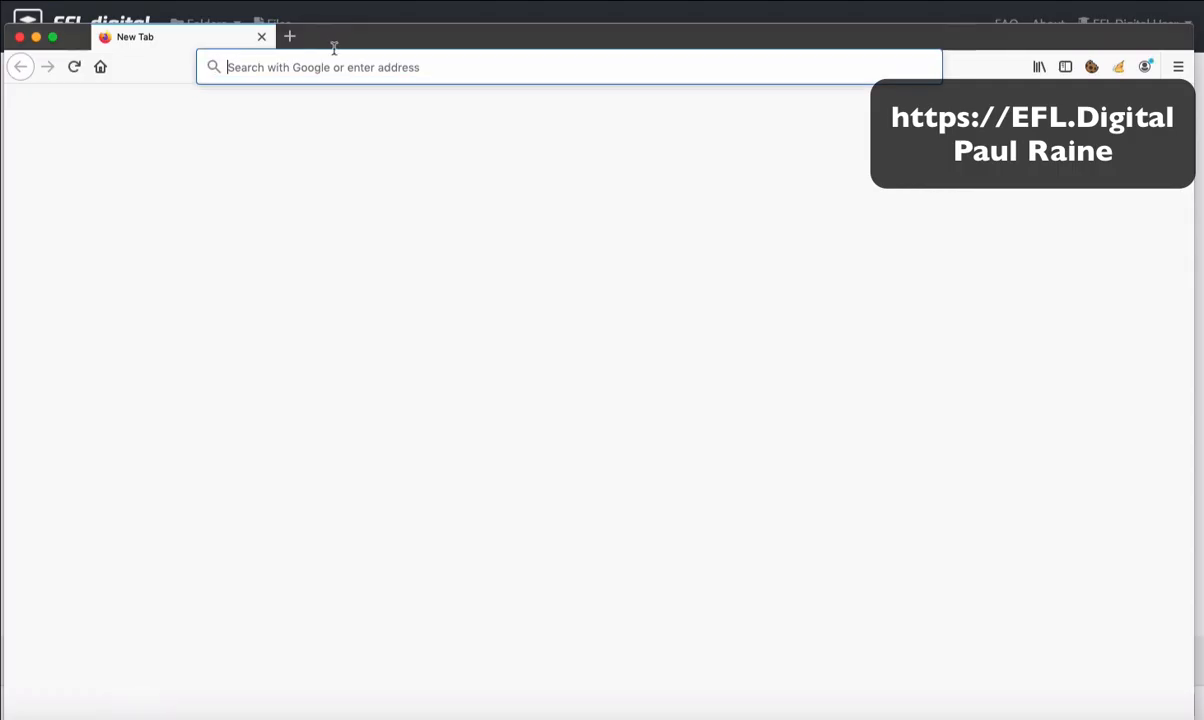
{"action": "left_click", "coordinate": [298, 69]}
{"action": "key", "text": "super+v"}
{"action": "key", "text": "Return"}
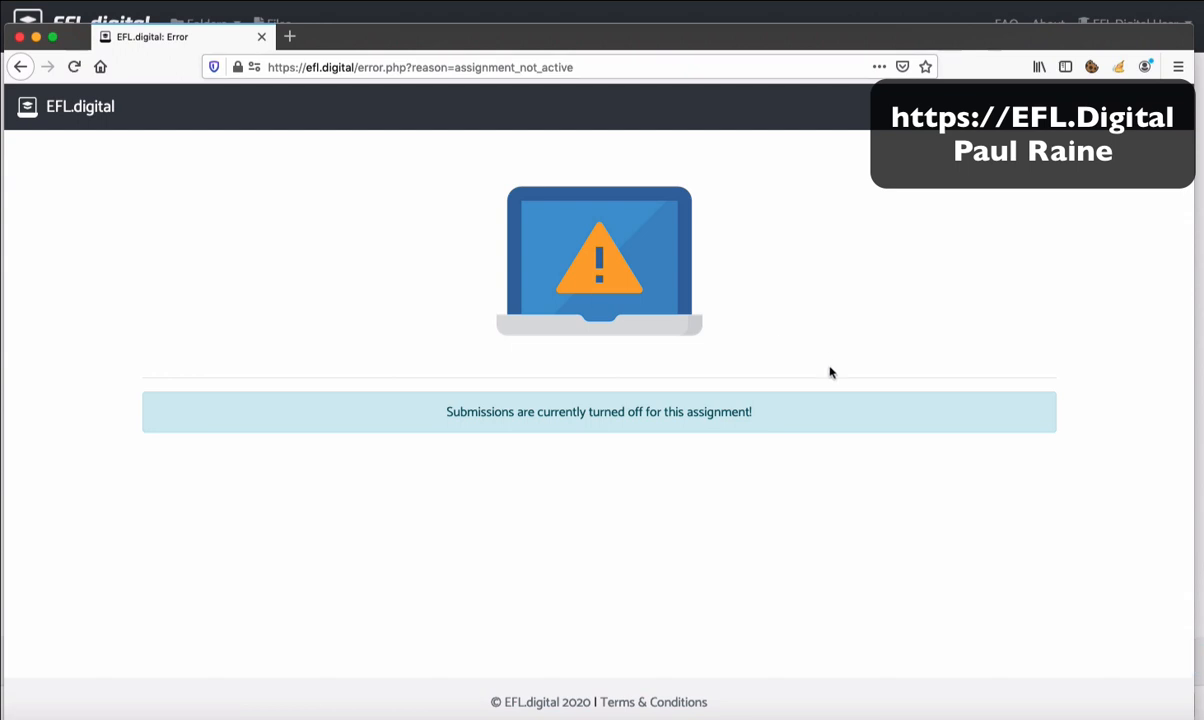
{"action": "left_click_drag", "start_coordinate": [756, 412], "coordinate": [584, 403]}
{"action": "left_click", "coordinate": [310, 288]}
{"action": "left_click", "coordinate": [20, 38]}
Turn submissions back on for the Facebook COPY assignment and check its submissions setting.
{"action": "left_click", "coordinate": [1035, 605]}
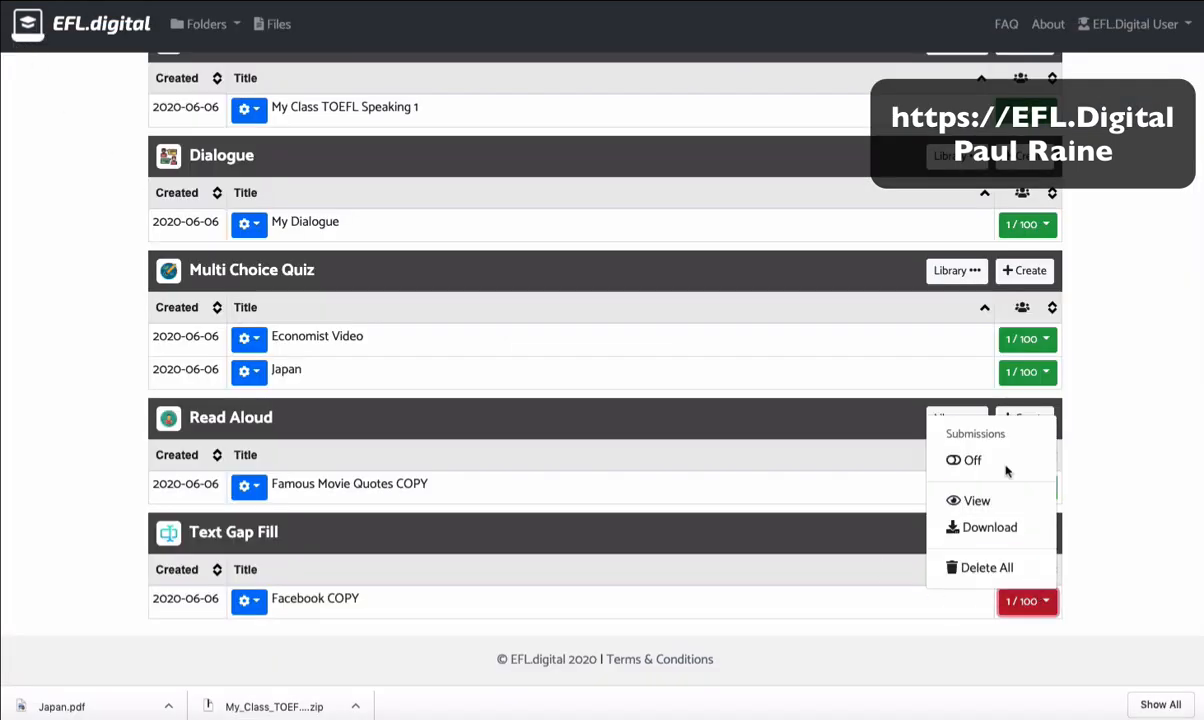
{"action": "left_click", "coordinate": [932, 468]}
{"action": "left_click", "coordinate": [1034, 598]}
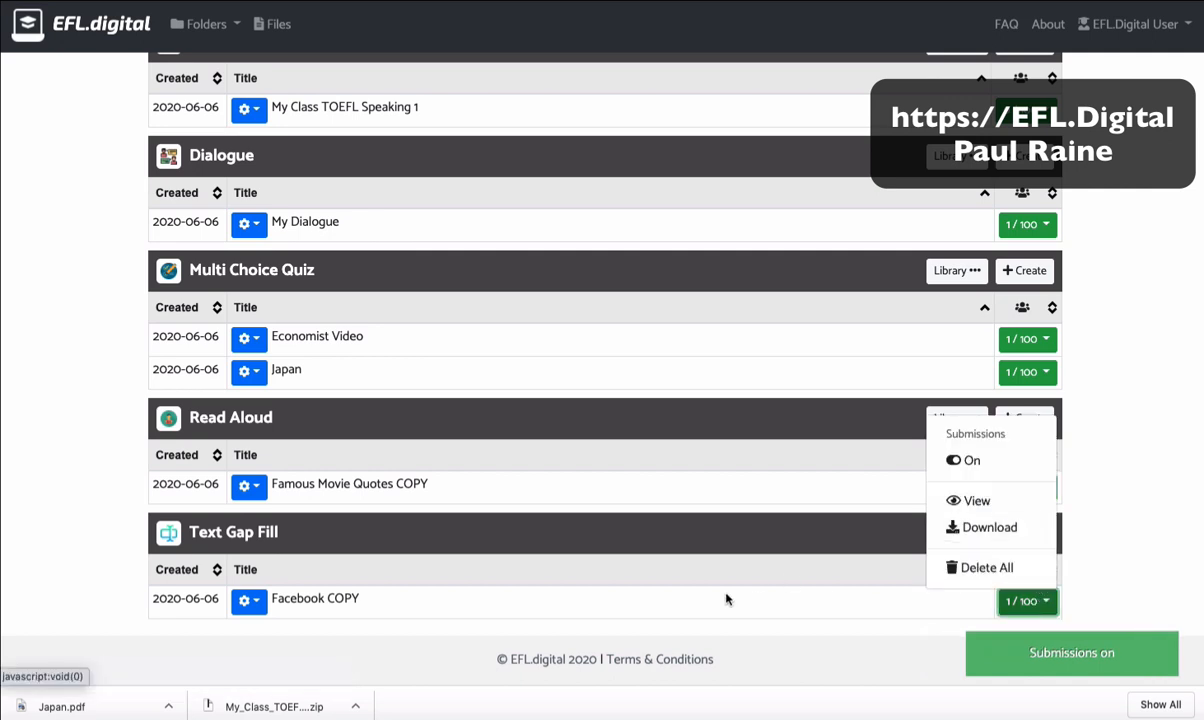
{"action": "left_click", "coordinate": [480, 589]}
Display the Facebook COPY assignment's embed code, highlight the whole iframe snippet, and close it.
{"action": "left_click", "coordinate": [247, 600]}
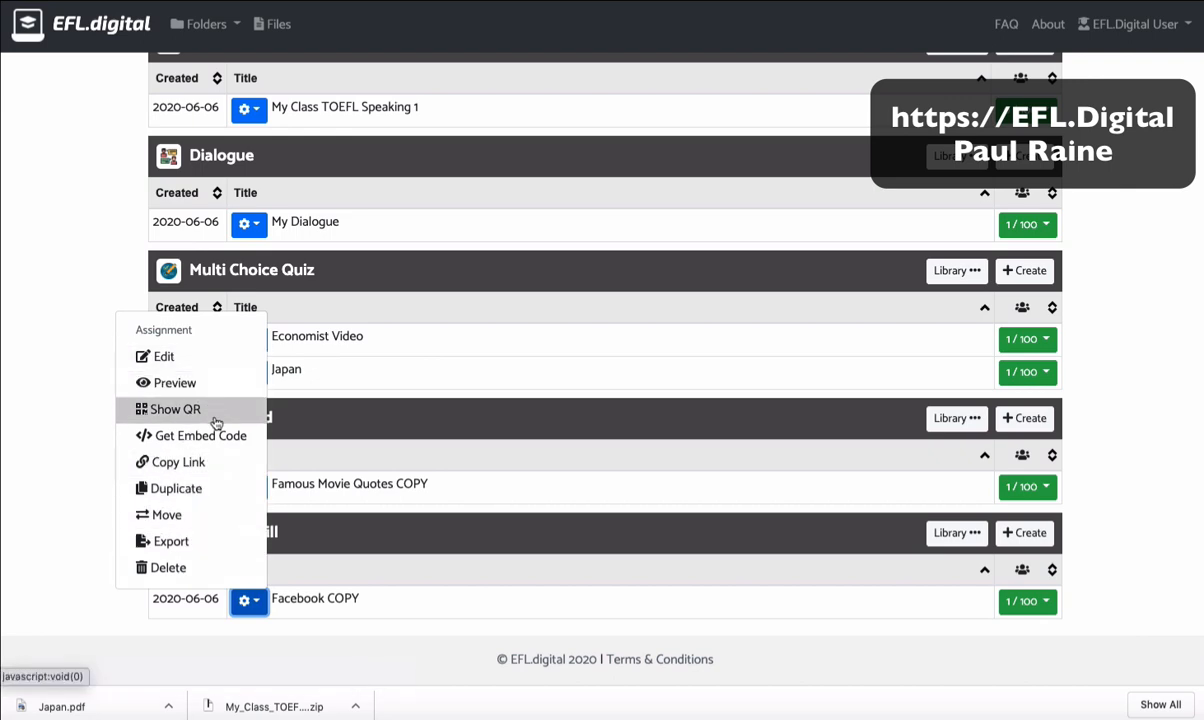
{"action": "left_click", "coordinate": [161, 444]}
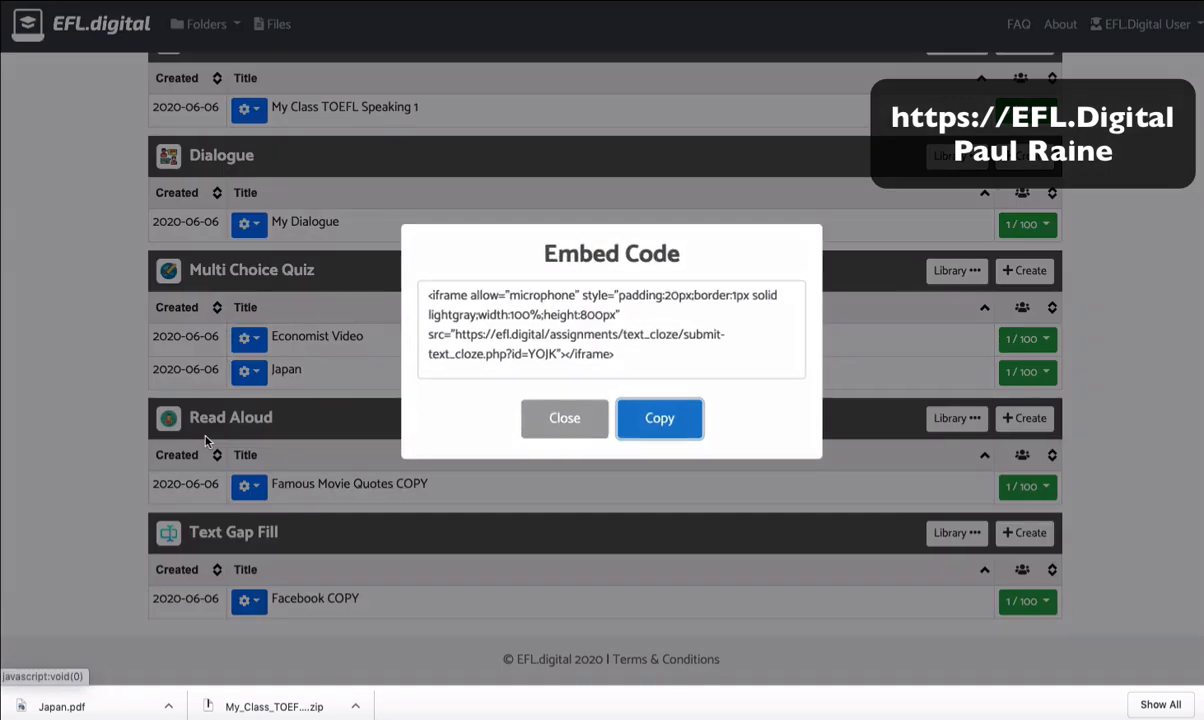
{"action": "left_click", "coordinate": [658, 357]}
{"action": "left_click_drag", "start_coordinate": [658, 357], "coordinate": [413, 300]}
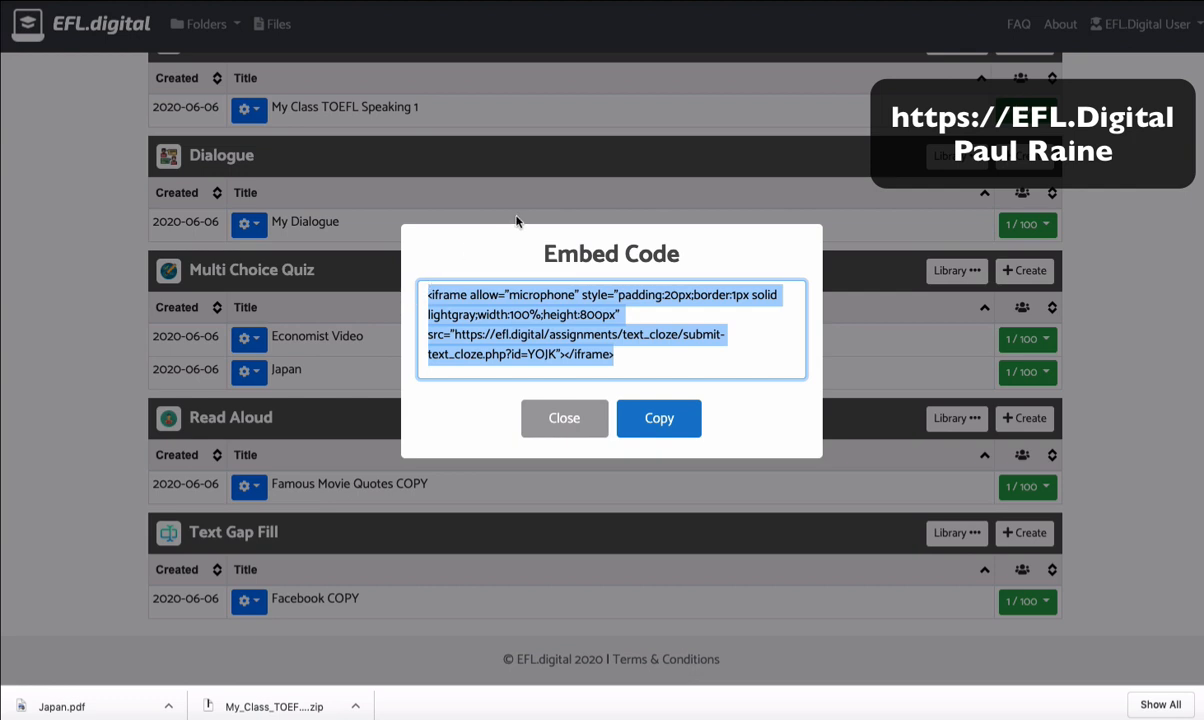
{"action": "left_click", "coordinate": [564, 418]}
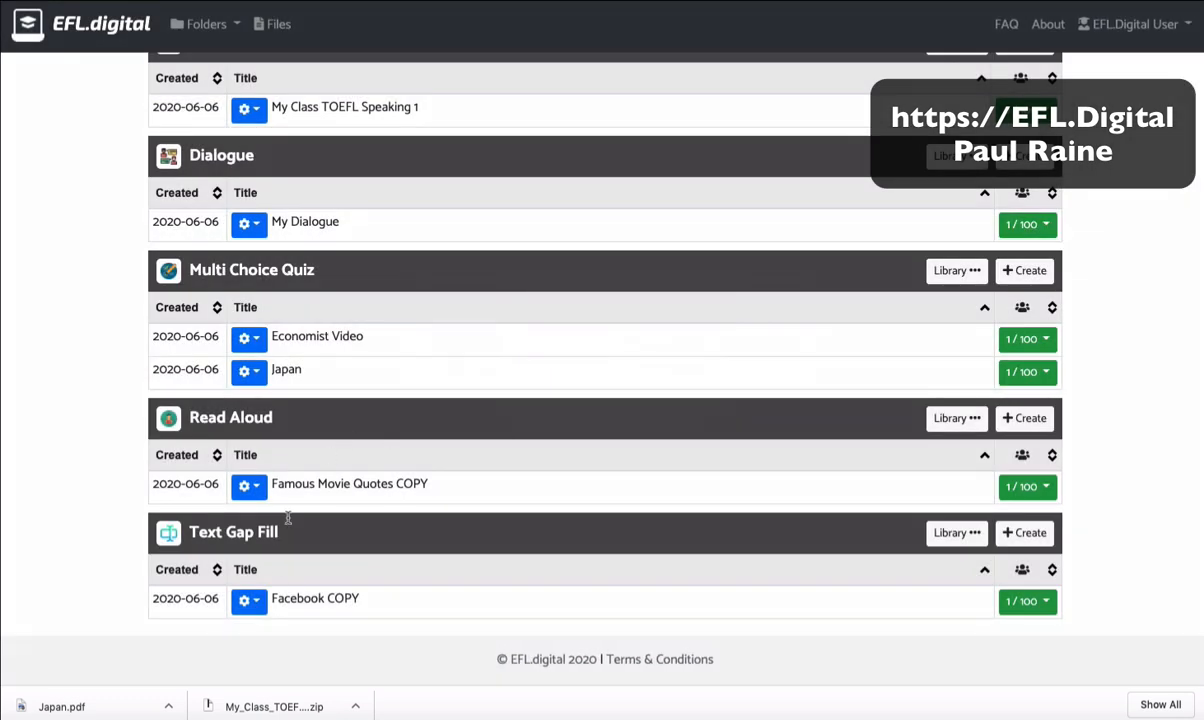
Display the Facebook COPY assignment's export code for sharing with another teacher, and dismiss it.
{"action": "left_click", "coordinate": [249, 600]}
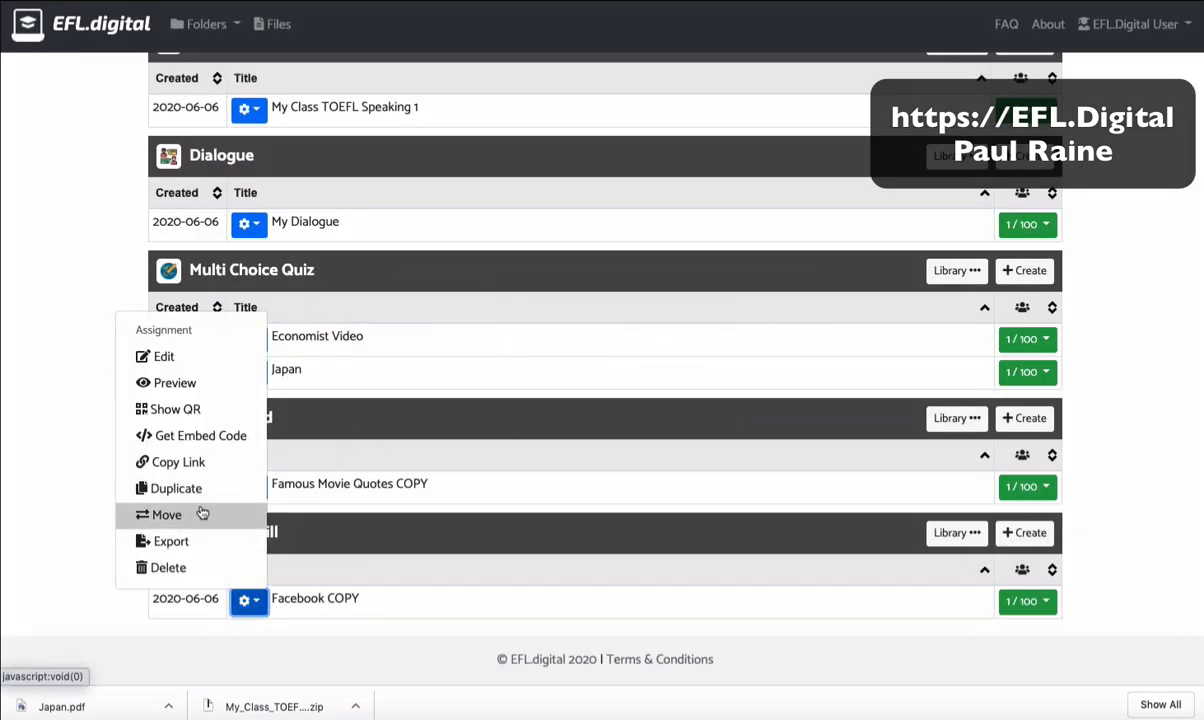
{"action": "left_click", "coordinate": [172, 541]}
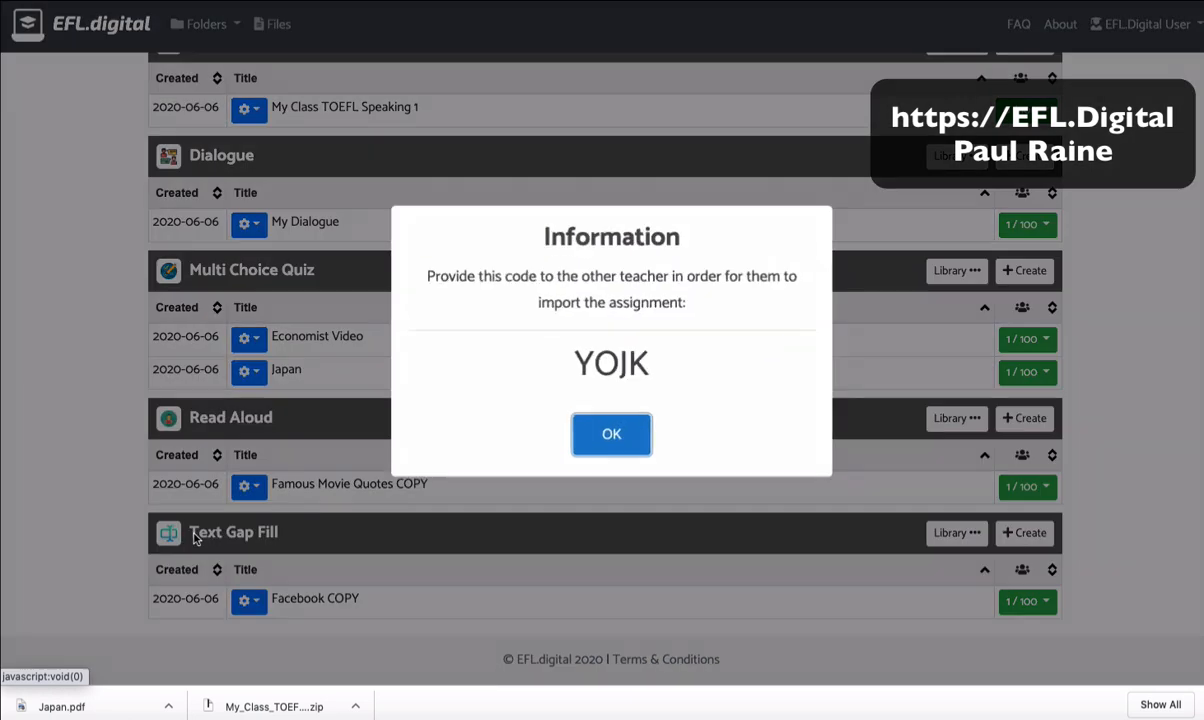
{"action": "left_click", "coordinate": [590, 420]}
{"action": "left_click", "coordinate": [256, 594]}
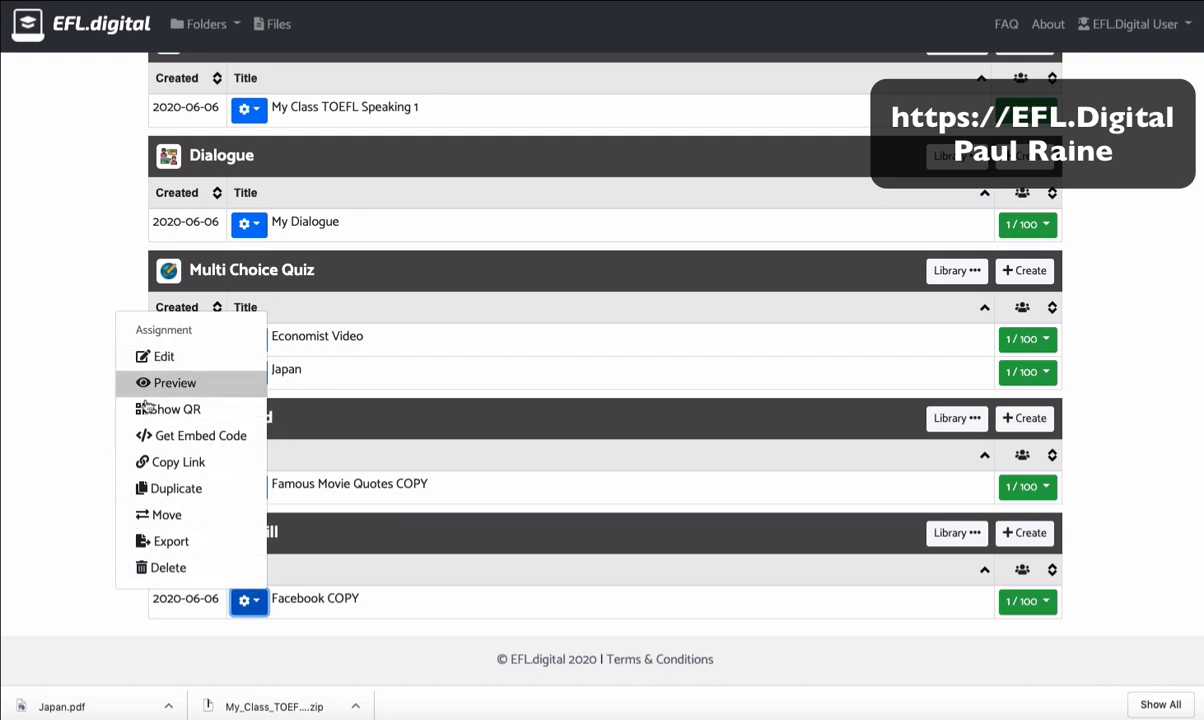
{"action": "left_click", "coordinate": [73, 462]}
{"action": "left_click", "coordinate": [237, 597]}
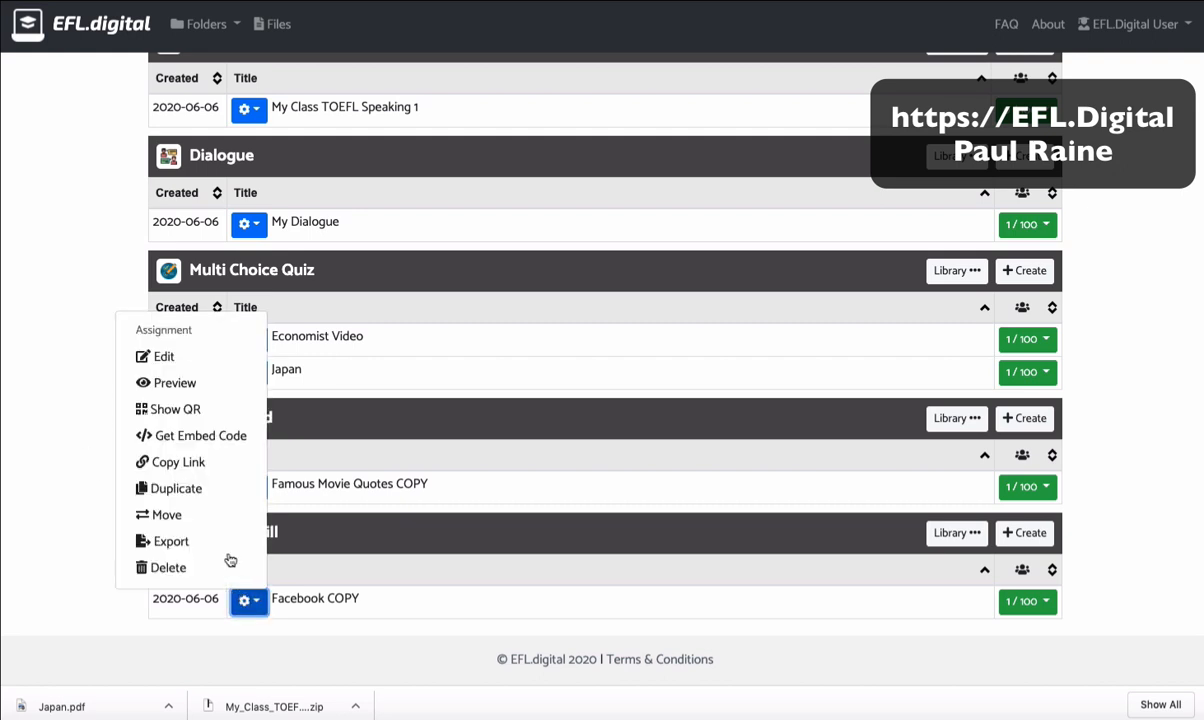
{"action": "left_click", "coordinate": [86, 442]}
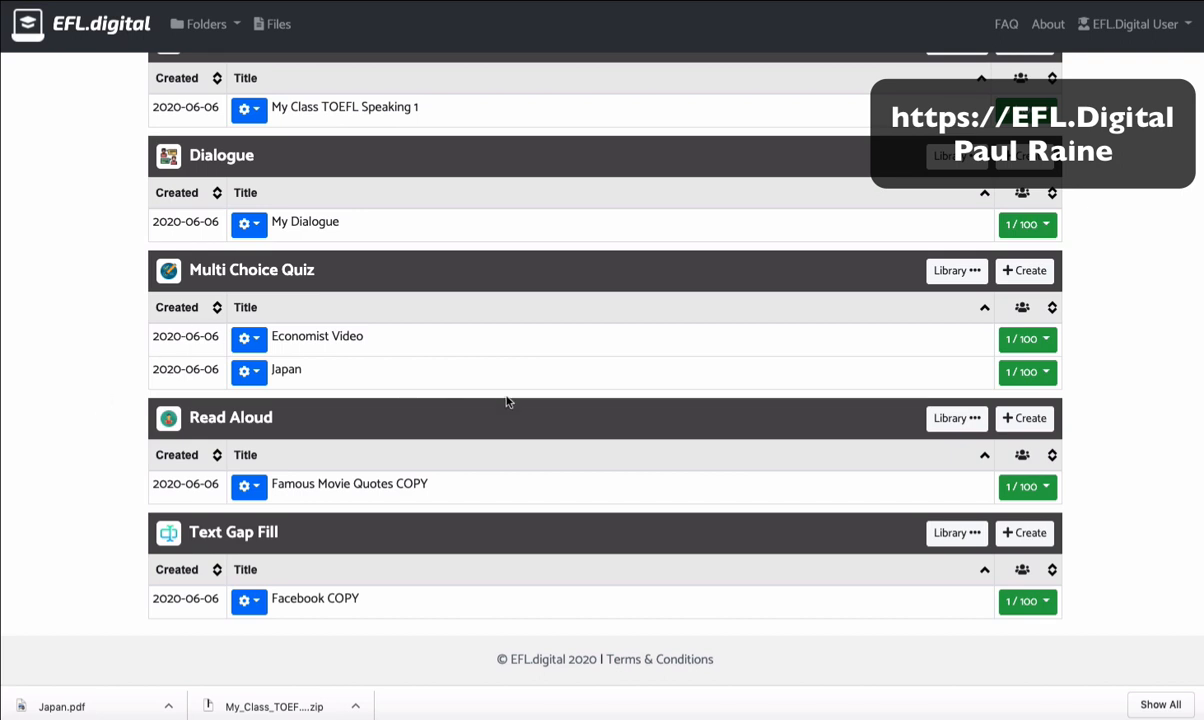
Delete all submissions for the Facebook COPY assignment and confirm the deletion.
{"action": "left_click", "coordinate": [247, 598]}
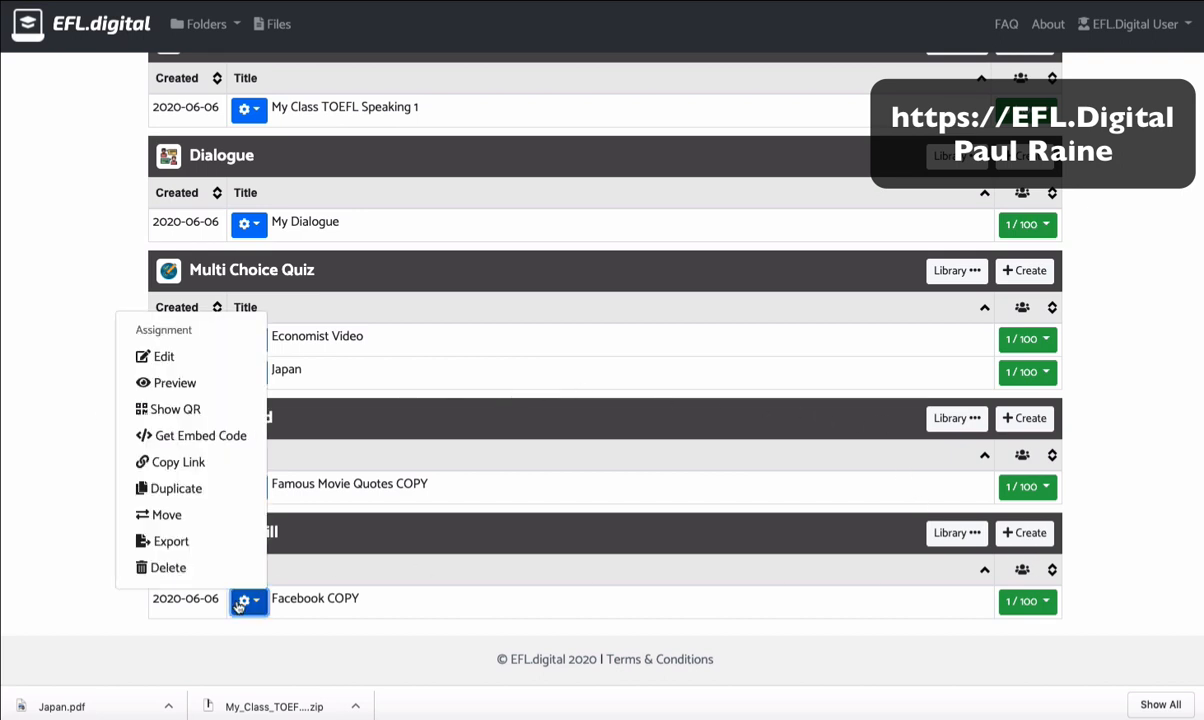
{"action": "left_click", "coordinate": [247, 600]}
{"action": "left_click", "coordinate": [242, 603]}
{"action": "left_click", "coordinate": [195, 347]}
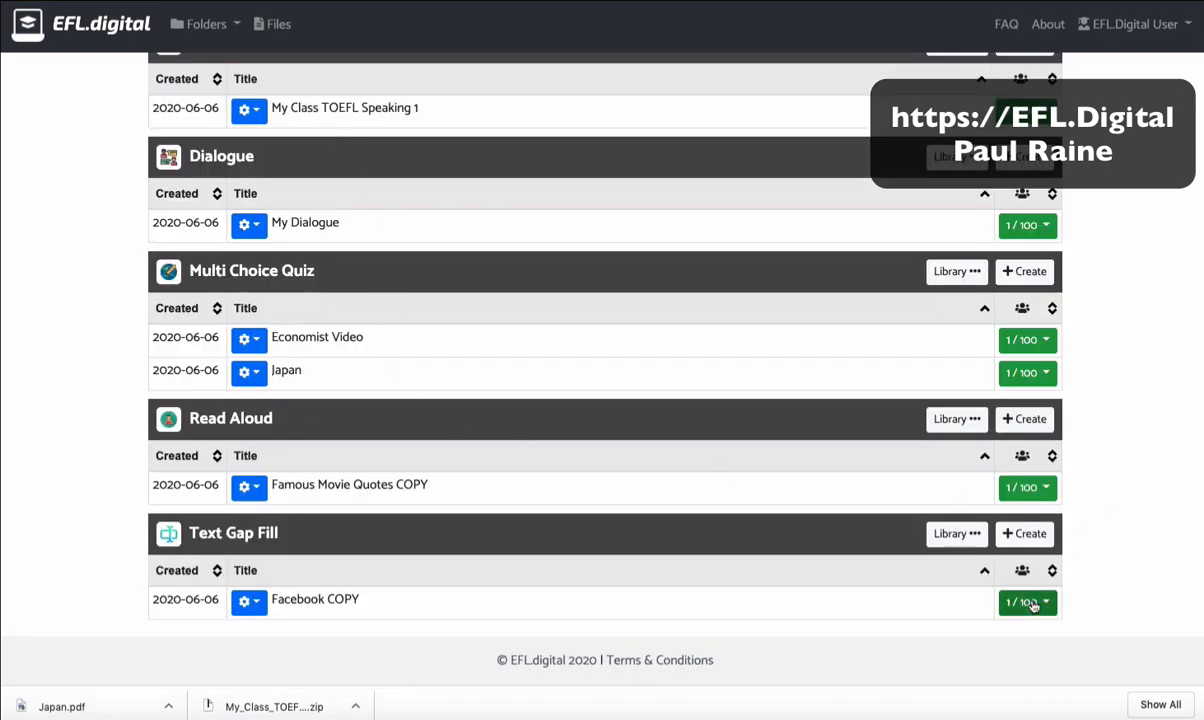
{"action": "left_click", "coordinate": [1028, 603]}
{"action": "left_click", "coordinate": [1002, 569]}
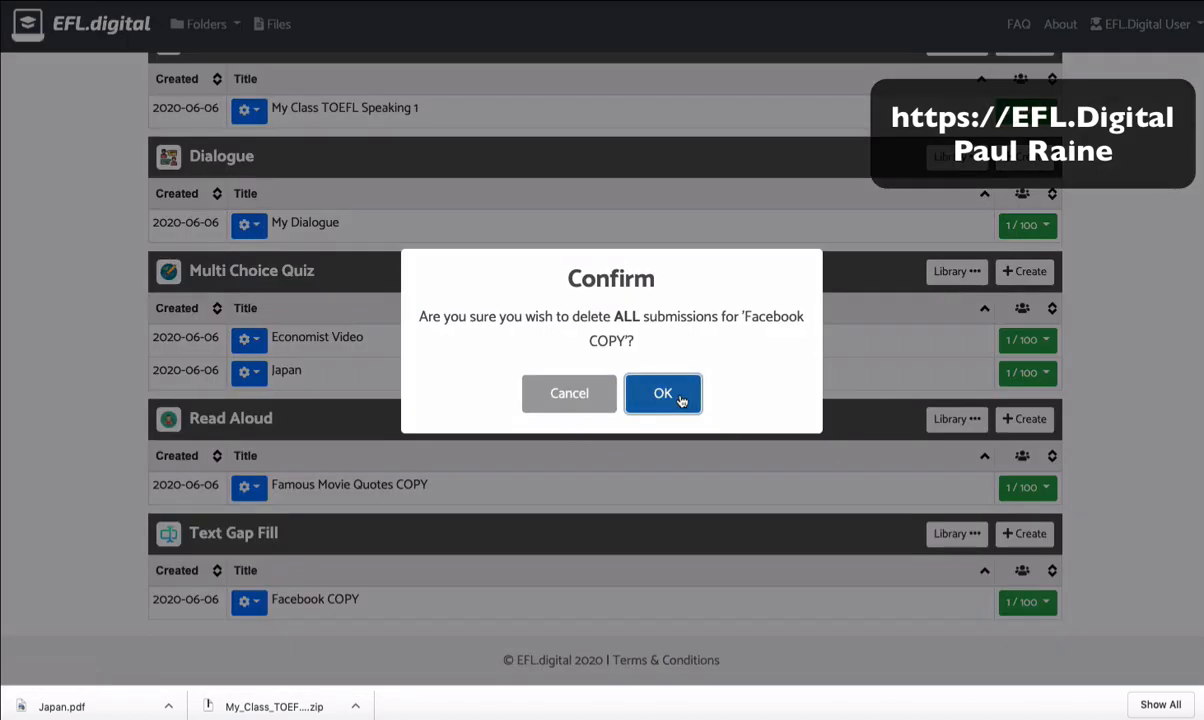
{"action": "left_click", "coordinate": [688, 398]}
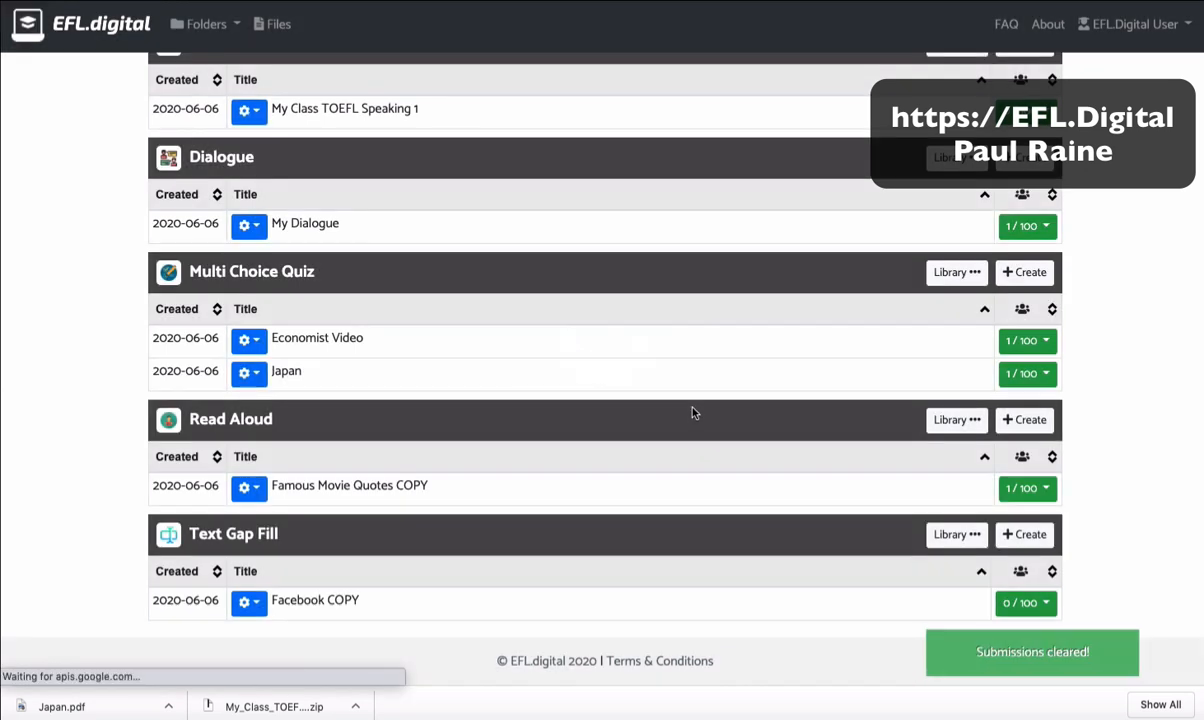
Open the Facebook COPY assignment for editing and set its Answer Mode to Select.
{"action": "left_click", "coordinate": [248, 602]}
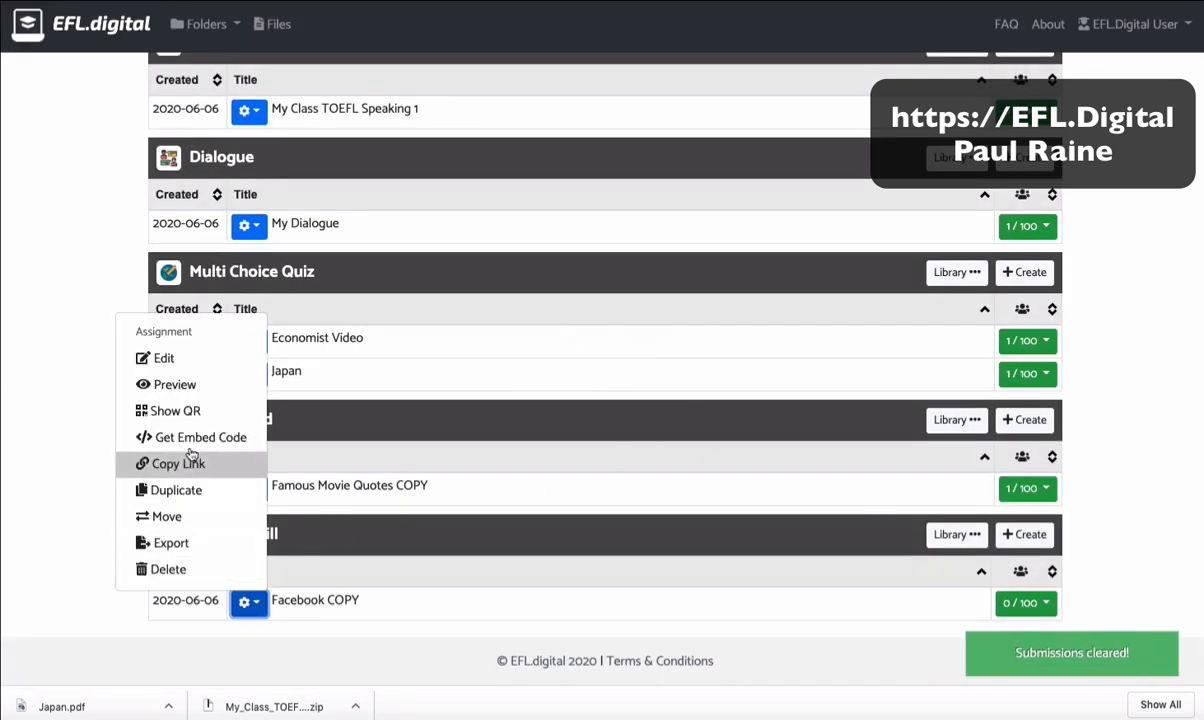
{"action": "left_click", "coordinate": [164, 358]}
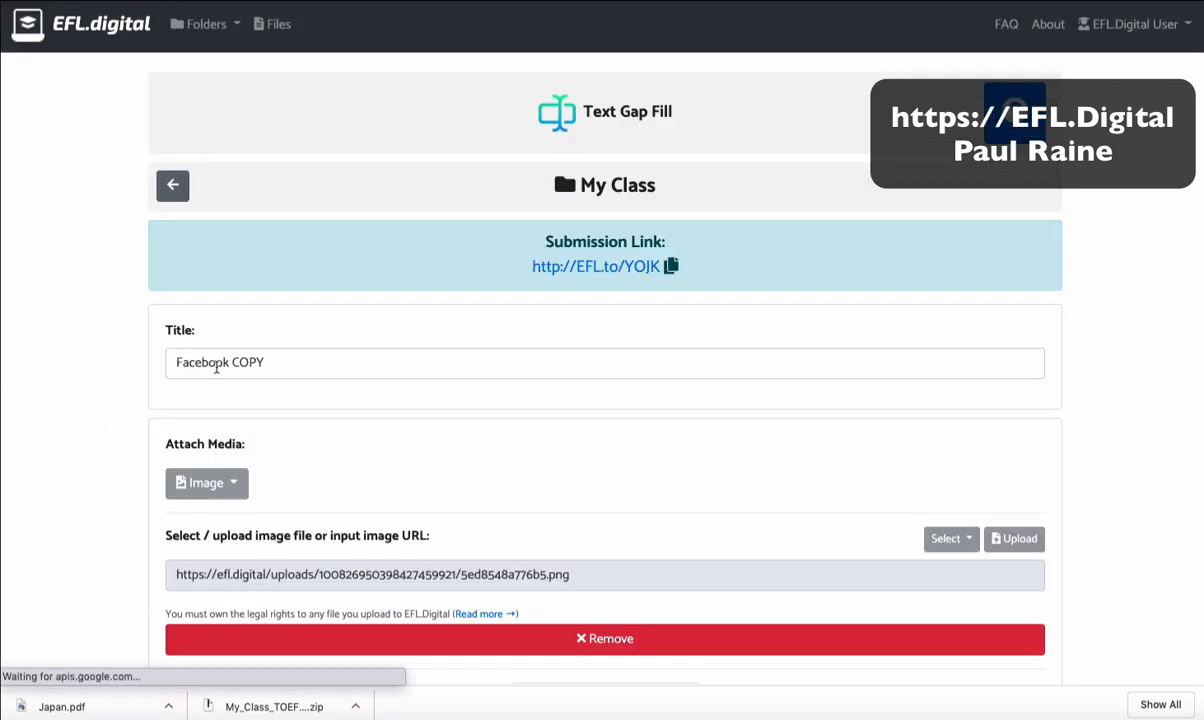
{"action": "scroll", "coordinate": [110, 415], "scroll_direction": "down", "scroll_amount": 8}
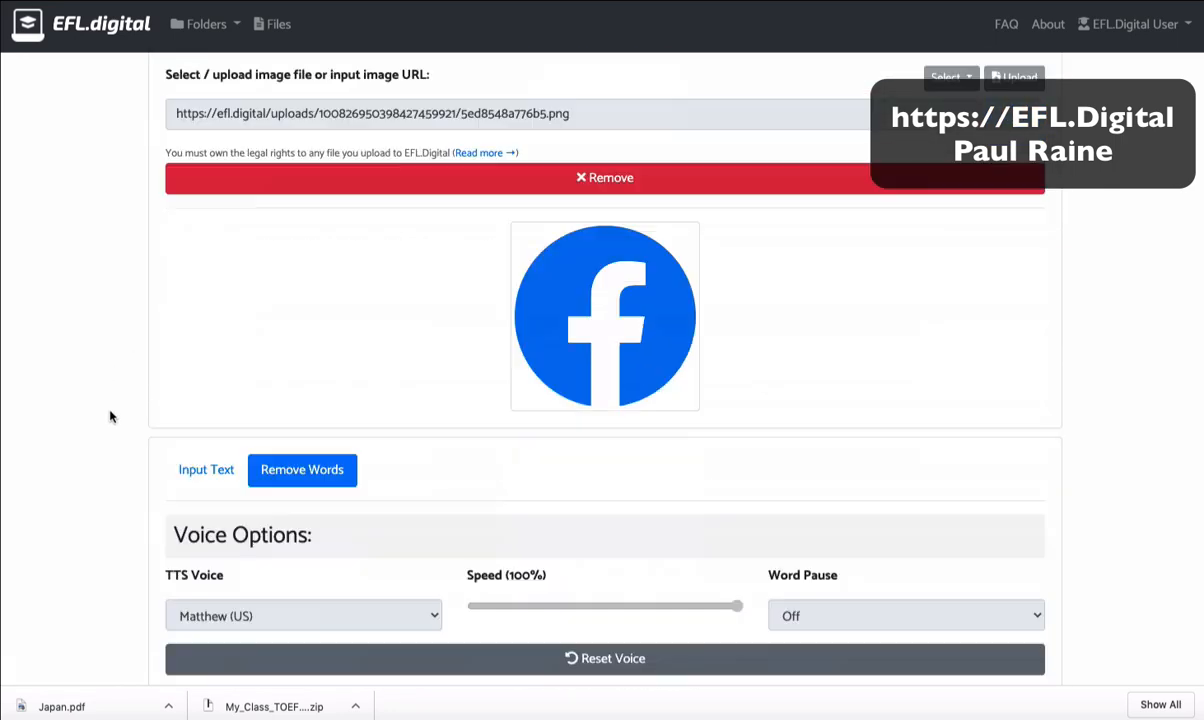
{"action": "scroll", "coordinate": [110, 415], "scroll_direction": "down", "scroll_amount": 3}
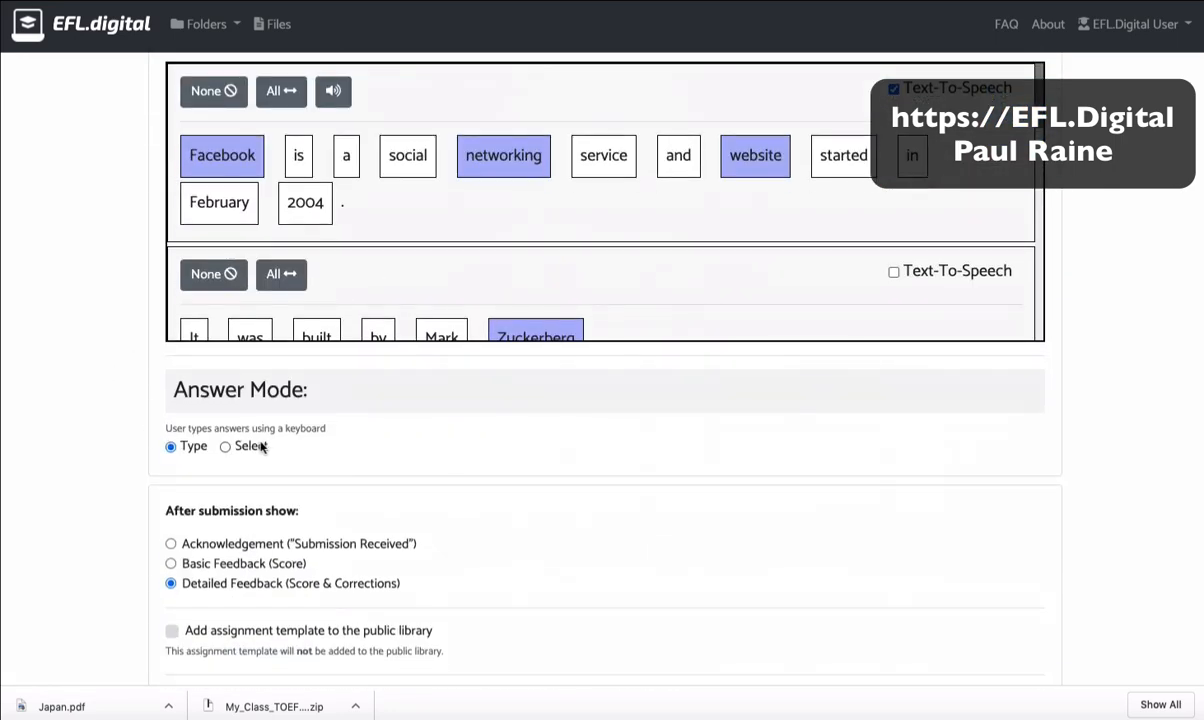
{"action": "left_click", "coordinate": [258, 447]}
{"action": "scroll", "coordinate": [223, 393], "scroll_direction": "down", "scroll_amount": 1}
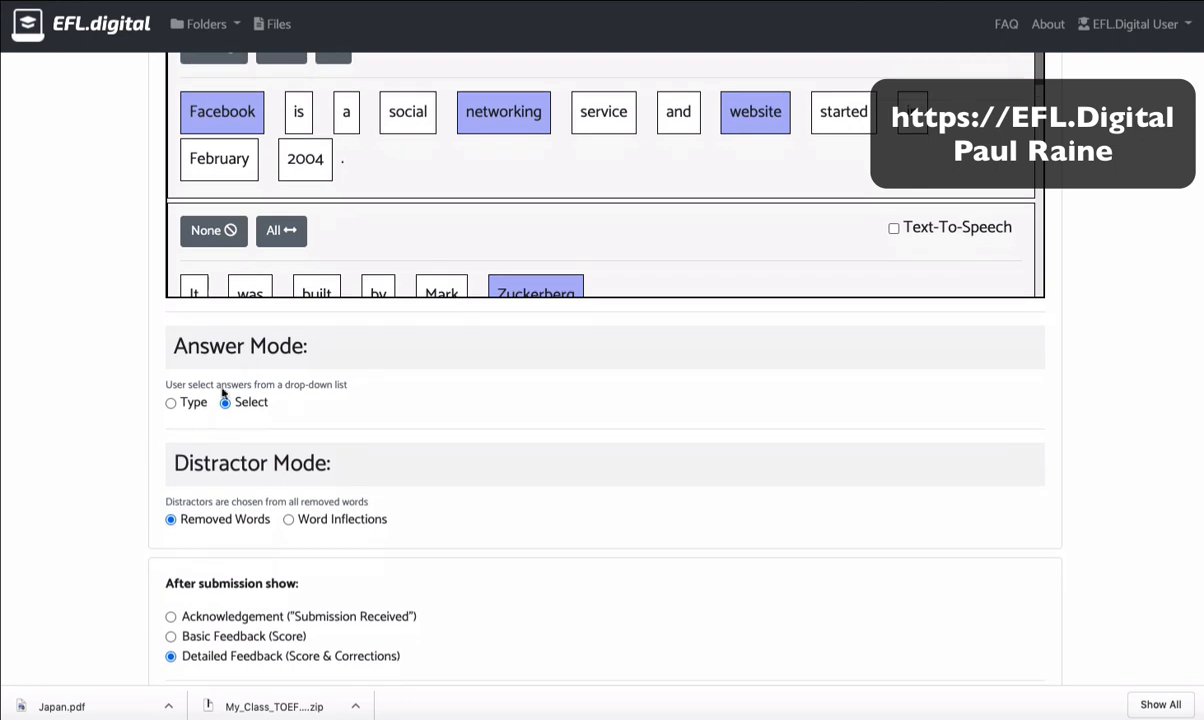
Set the Distractor Mode to Word Inflections and accept the confirmation.
{"action": "scroll", "coordinate": [243, 437], "scroll_direction": "down", "scroll_amount": 1}
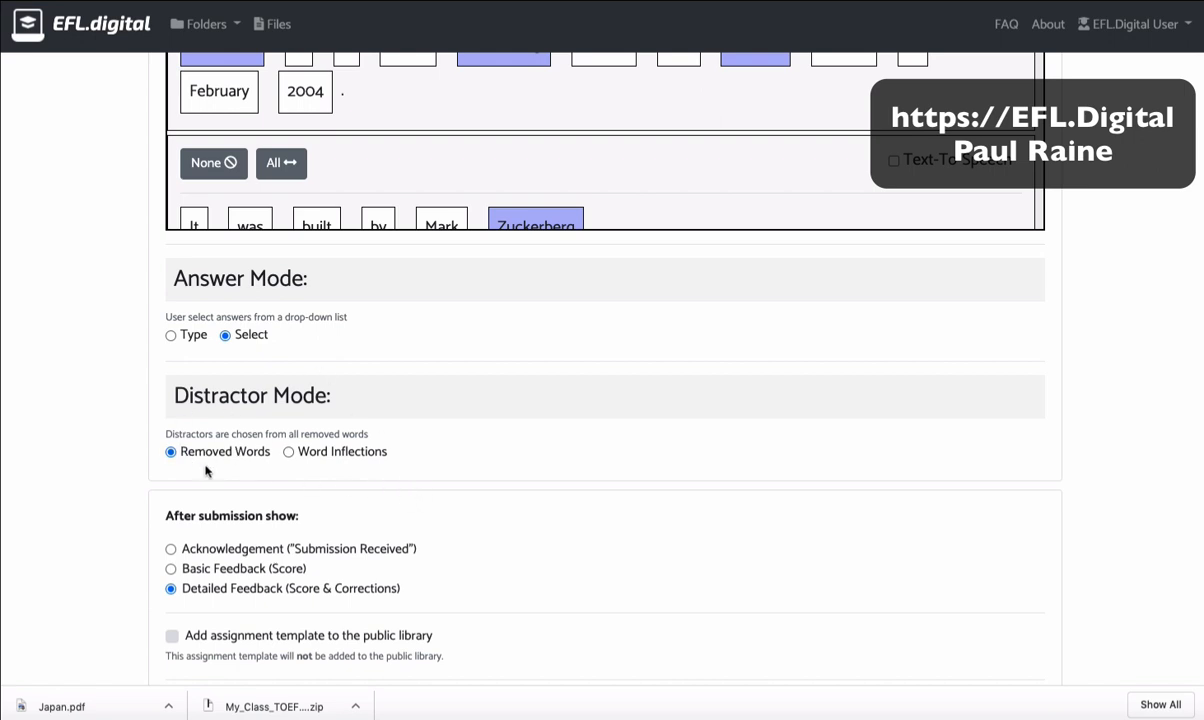
{"action": "left_click", "coordinate": [342, 452]}
{"action": "left_click", "coordinate": [630, 378]}
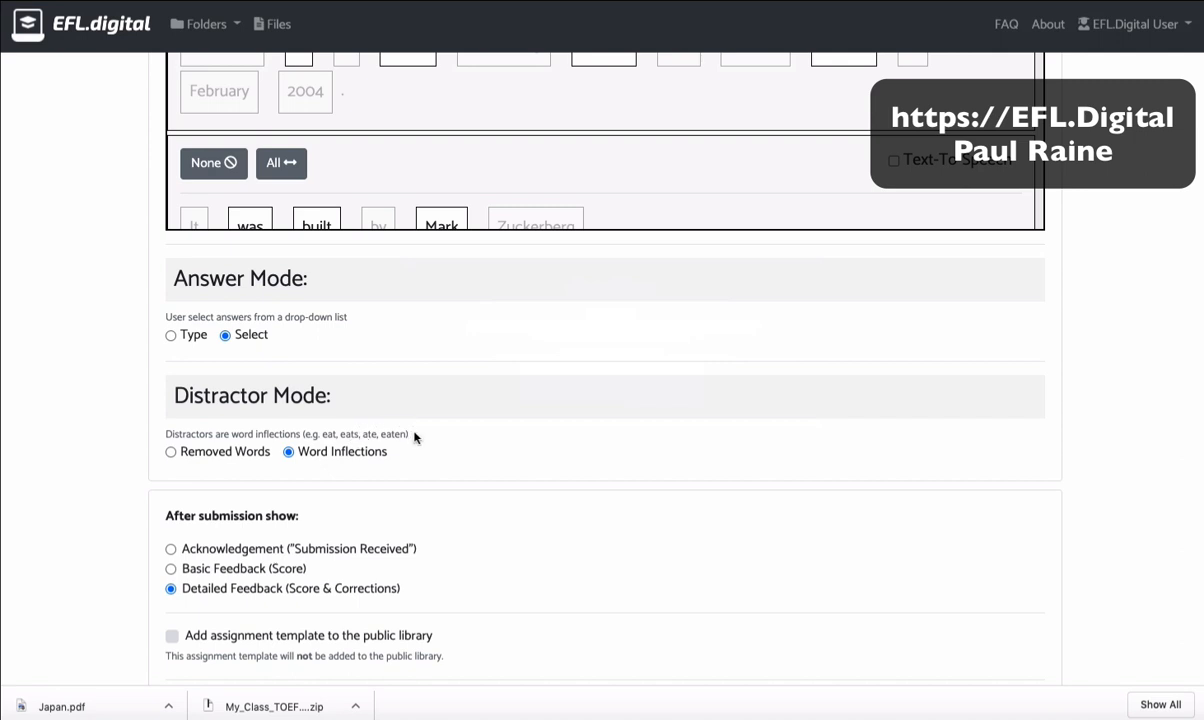
Mark "is", "social", "service", "was", "built", "has" and "billion" as removed words in the first three sentences.
{"action": "scroll", "coordinate": [415, 437], "scroll_direction": "up", "scroll_amount": 1}
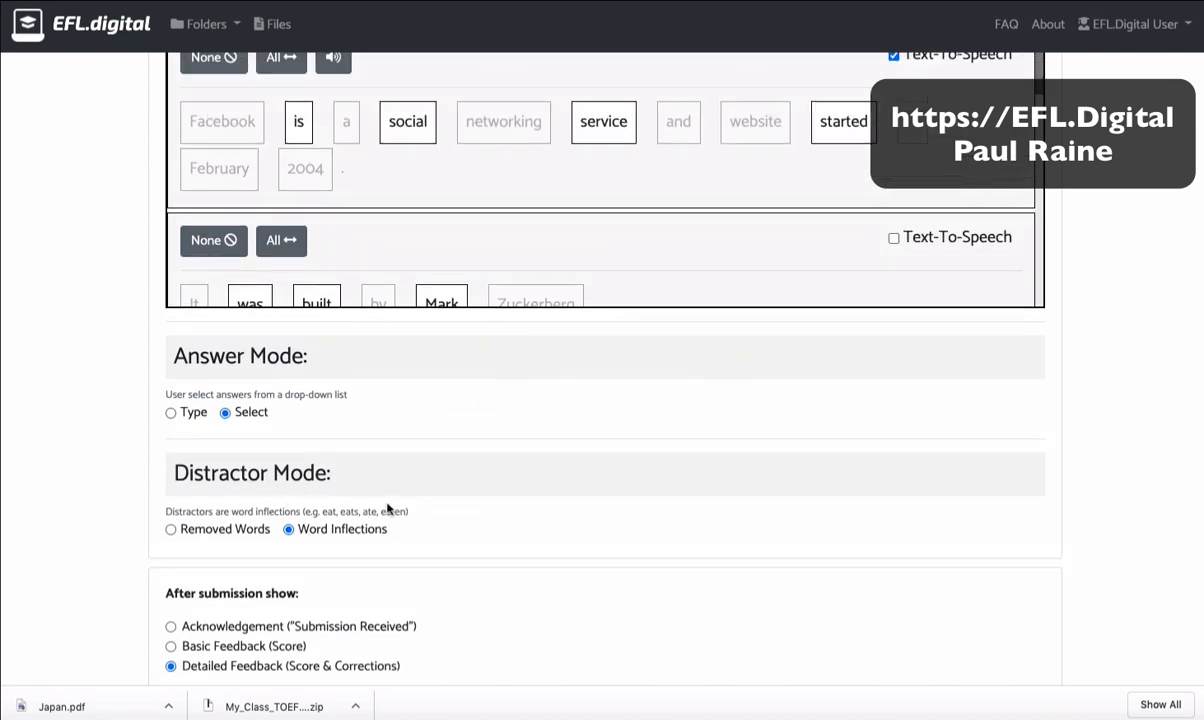
{"action": "scroll", "coordinate": [388, 509], "scroll_direction": "up", "scroll_amount": 3}
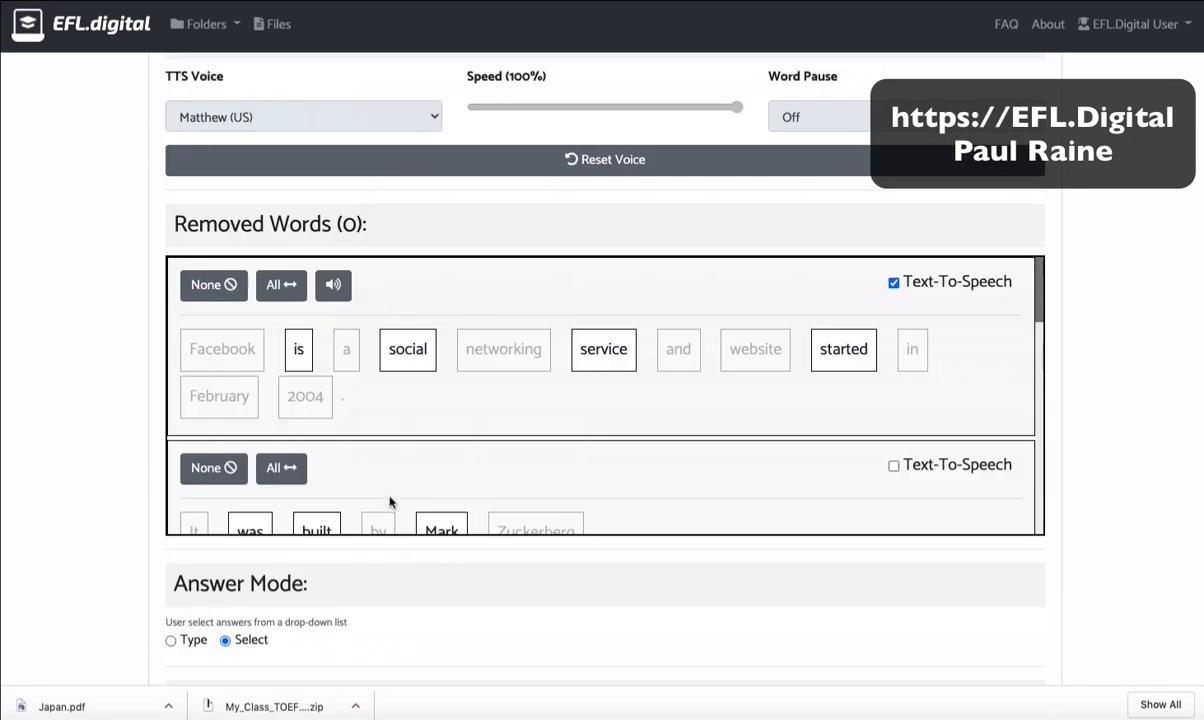
{"action": "left_click", "coordinate": [298, 352]}
{"action": "left_click", "coordinate": [425, 350]}
{"action": "left_click", "coordinate": [595, 349]}
{"action": "scroll", "coordinate": [494, 406], "scroll_direction": "down", "scroll_amount": 2}
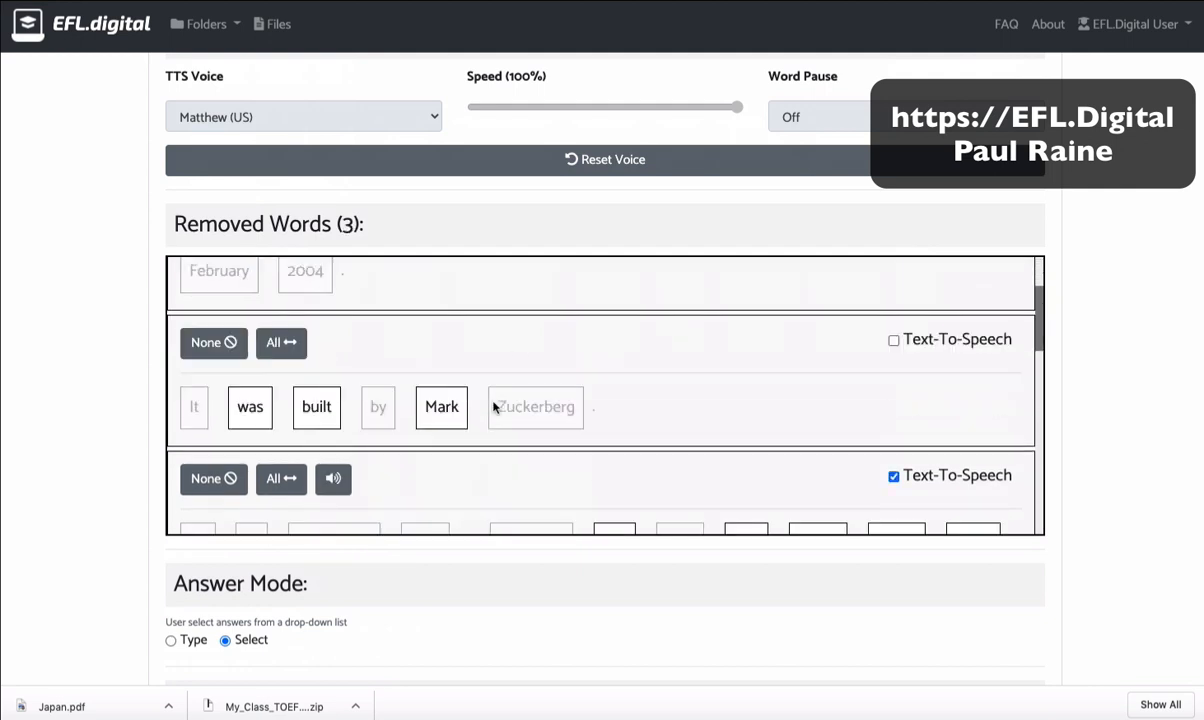
{"action": "scroll", "coordinate": [470, 405], "scroll_direction": "up", "scroll_amount": 1}
{"action": "left_click", "coordinate": [252, 426]}
{"action": "scroll", "coordinate": [525, 425], "scroll_direction": "down", "scroll_amount": 3}
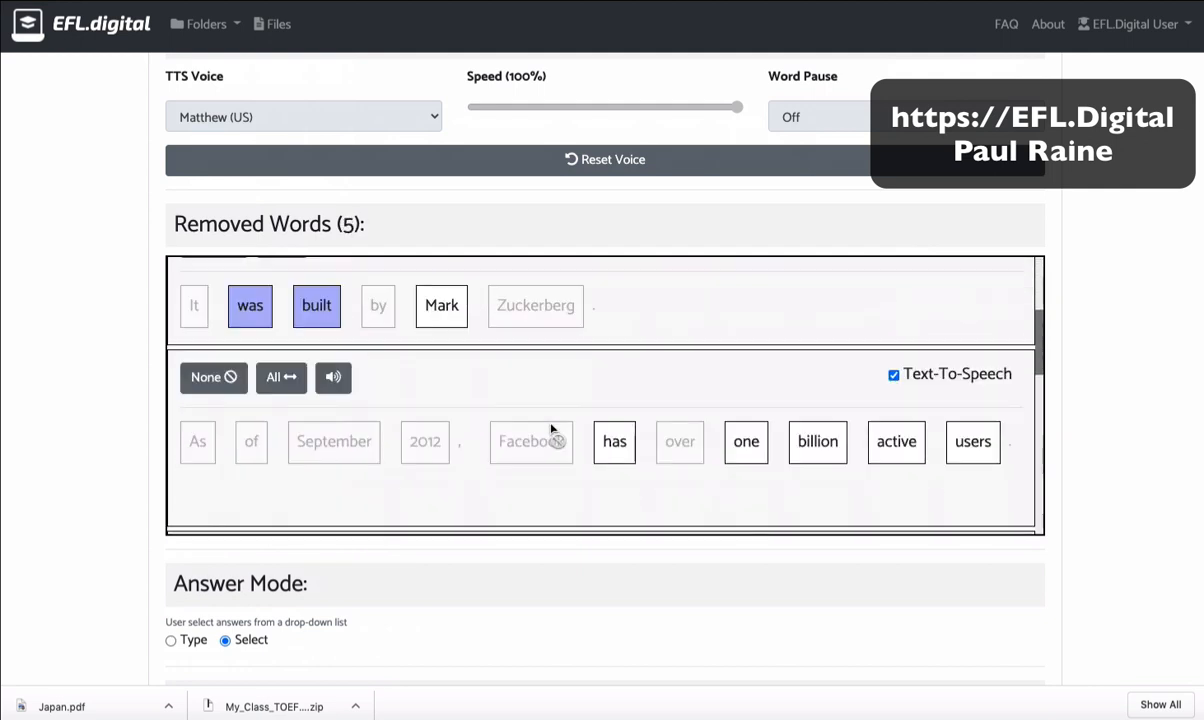
{"action": "left_click", "coordinate": [620, 430]}
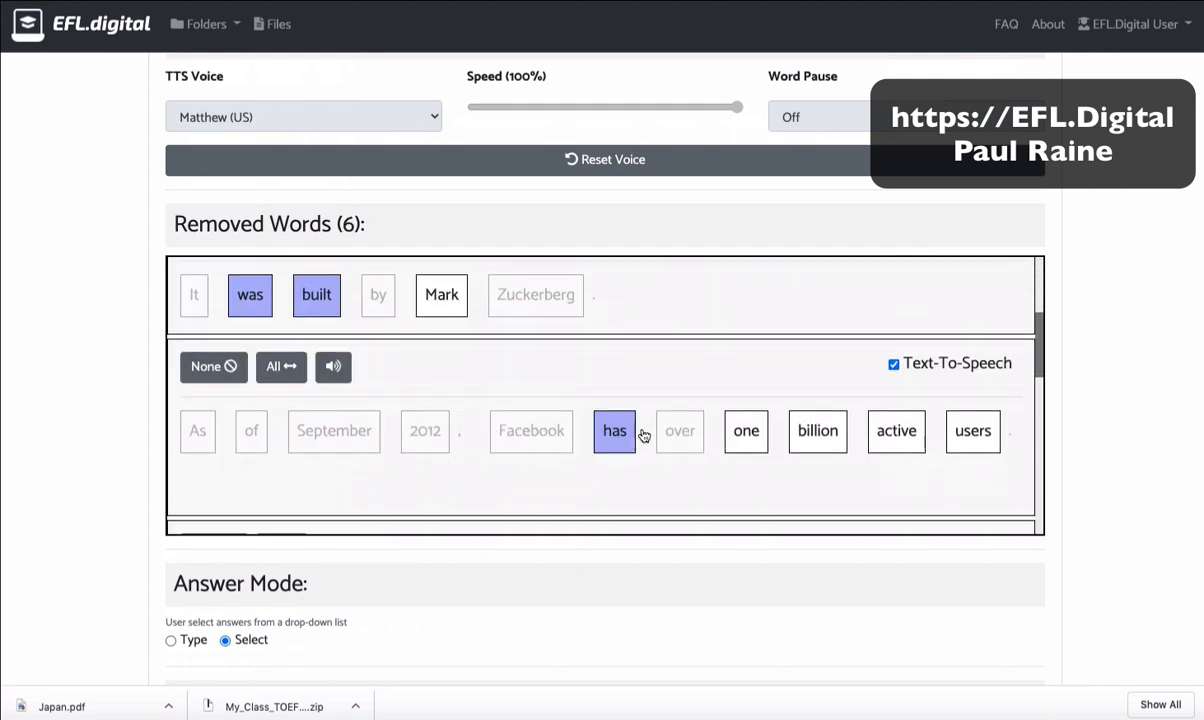
{"action": "left_click", "coordinate": [817, 430]}
Save the changes to the Facebook COPY assignment.
{"action": "scroll", "coordinate": [117, 485], "scroll_direction": "down", "scroll_amount": 1}
{"action": "scroll", "coordinate": [117, 485], "scroll_direction": "down", "scroll_amount": 5}
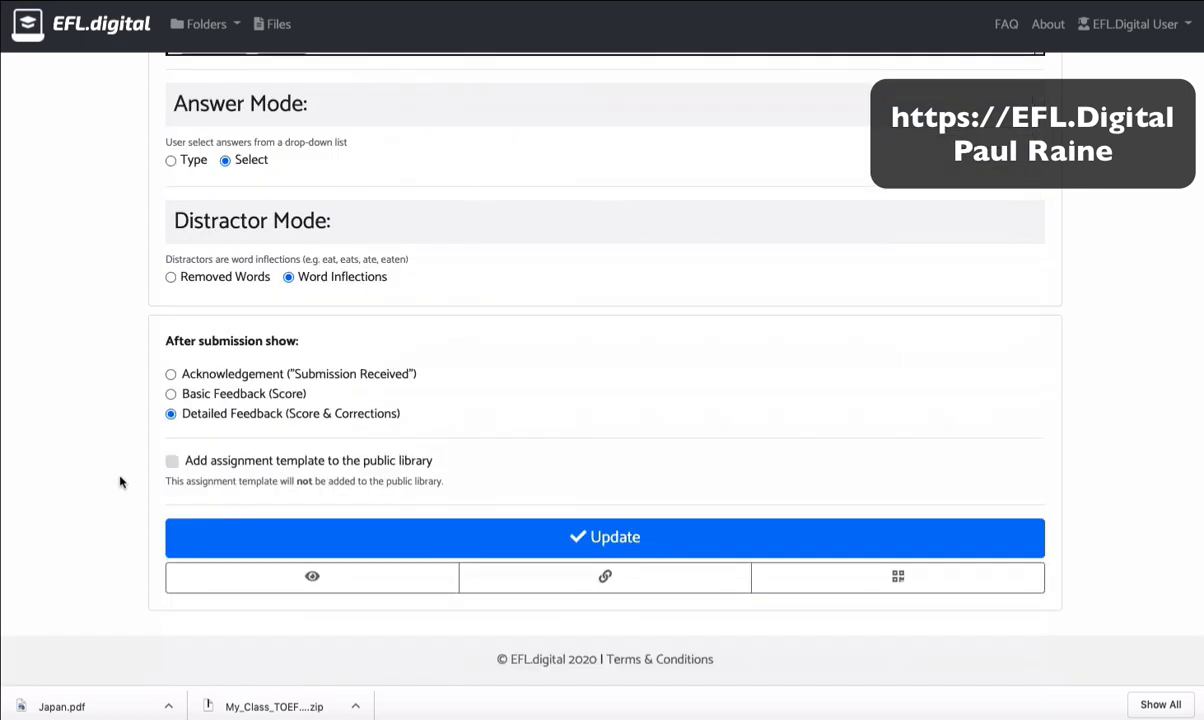
{"action": "left_click", "coordinate": [492, 527]}
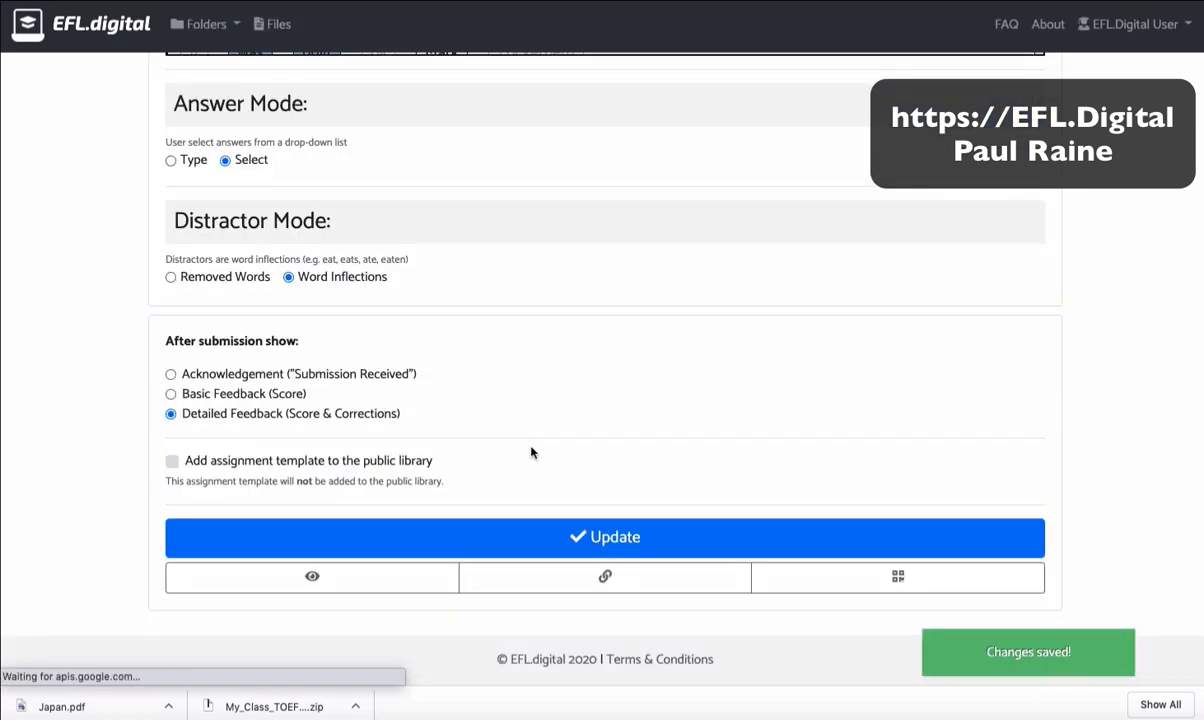
Preview the Facebook COPY assignment and fill the first sentence's gaps with "is", "social" and "service".
{"action": "left_click", "coordinate": [350, 576]}
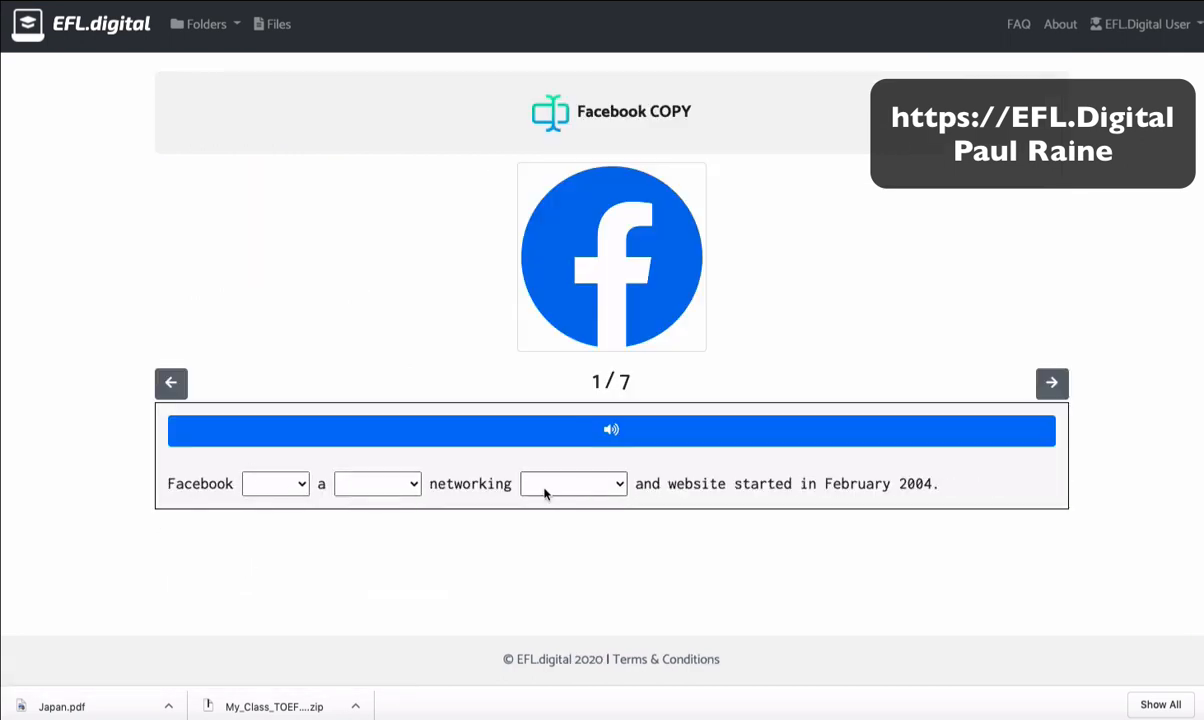
{"action": "left_click", "coordinate": [290, 485]}
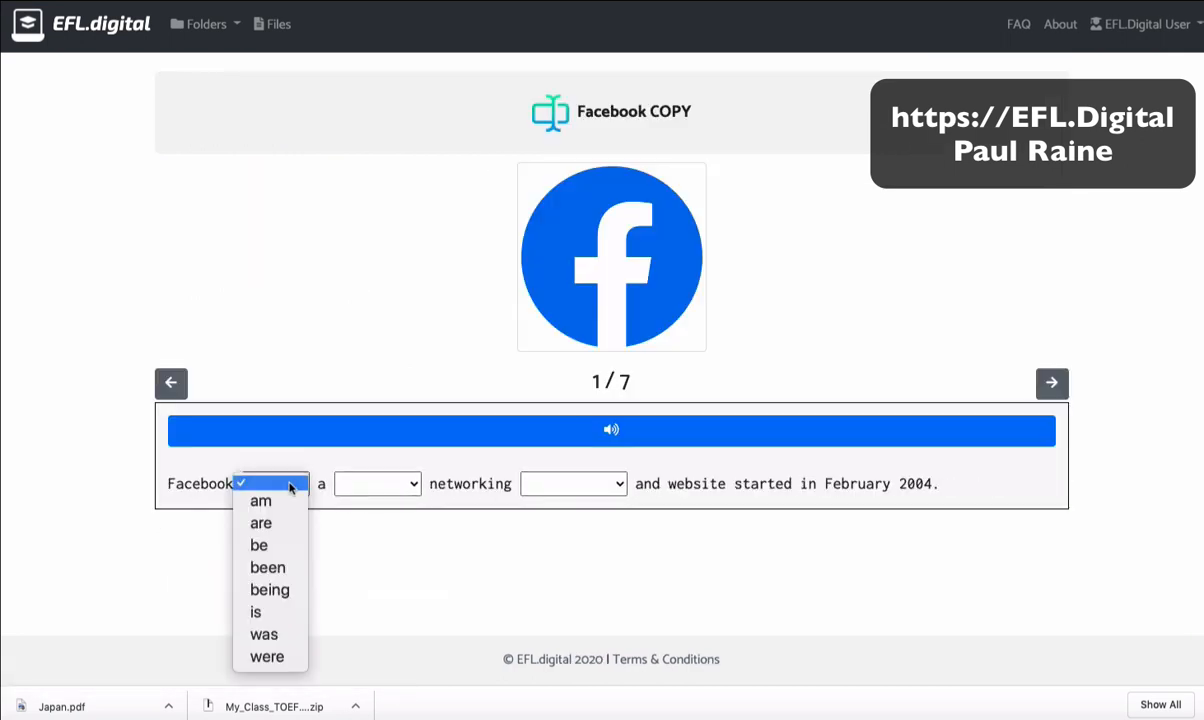
{"action": "left_click", "coordinate": [373, 597]}
{"action": "left_click", "coordinate": [286, 485]}
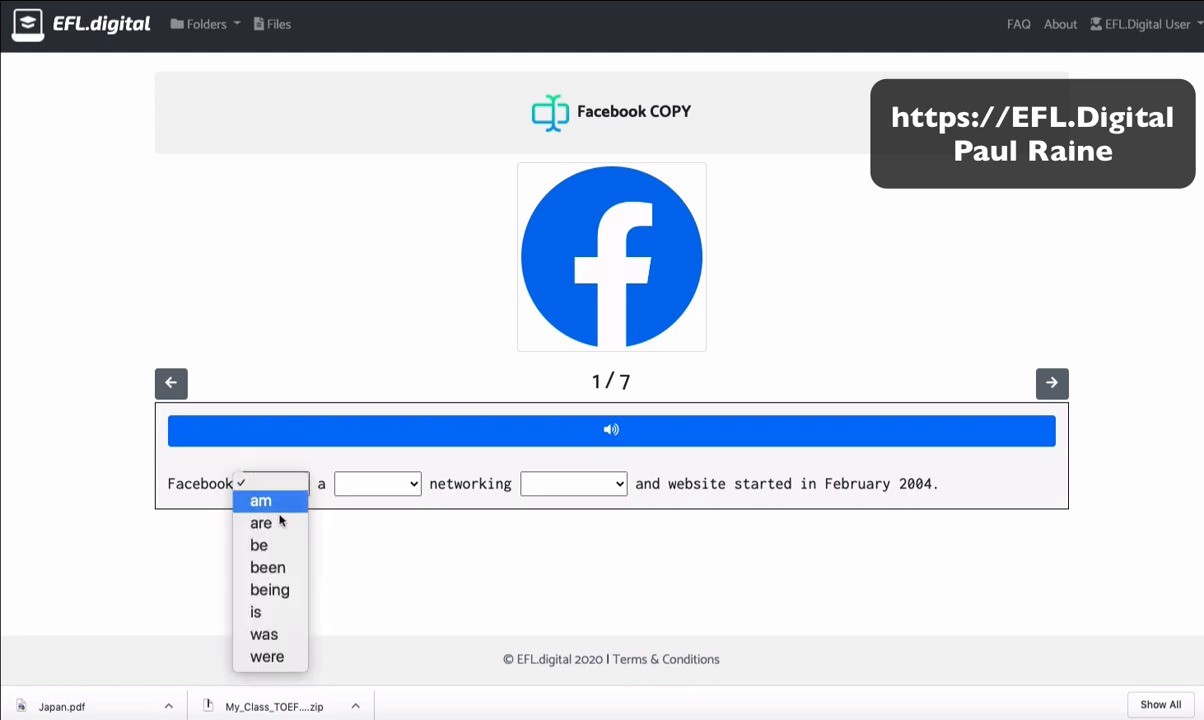
{"action": "left_click", "coordinate": [255, 490]}
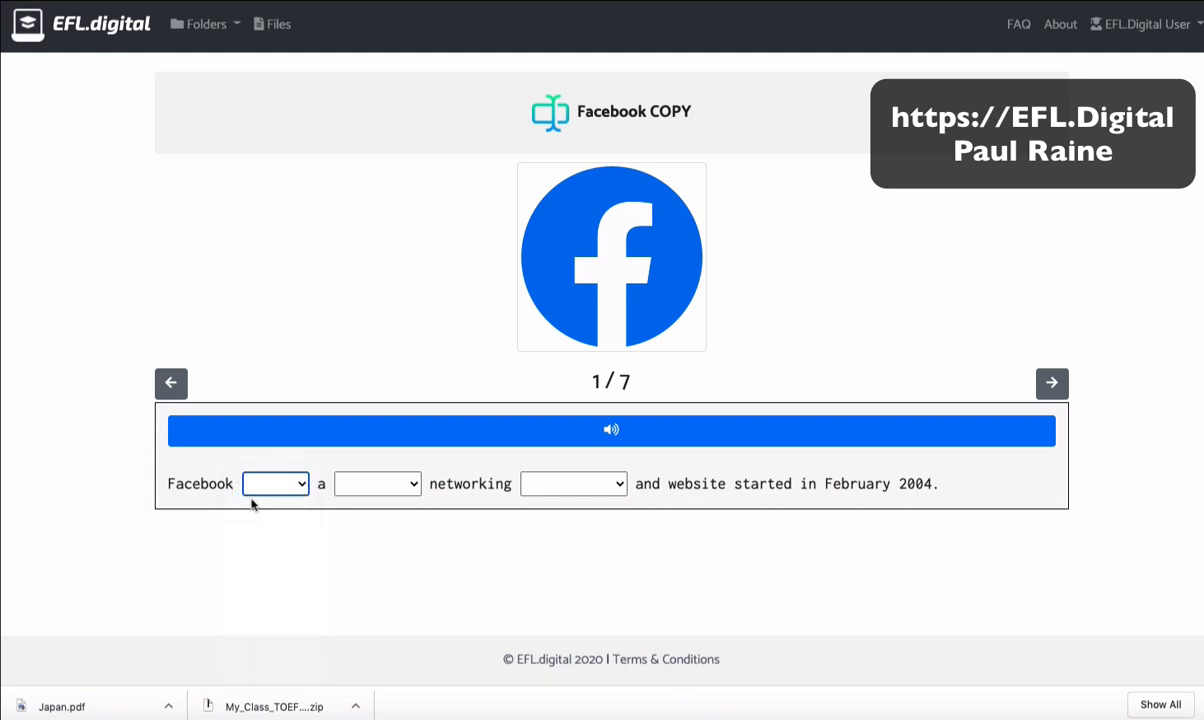
{"action": "left_click", "coordinate": [255, 486]}
{"action": "left_click", "coordinate": [280, 612]}
{"action": "left_click", "coordinate": [378, 486]}
{"action": "left_click", "coordinate": [380, 508]}
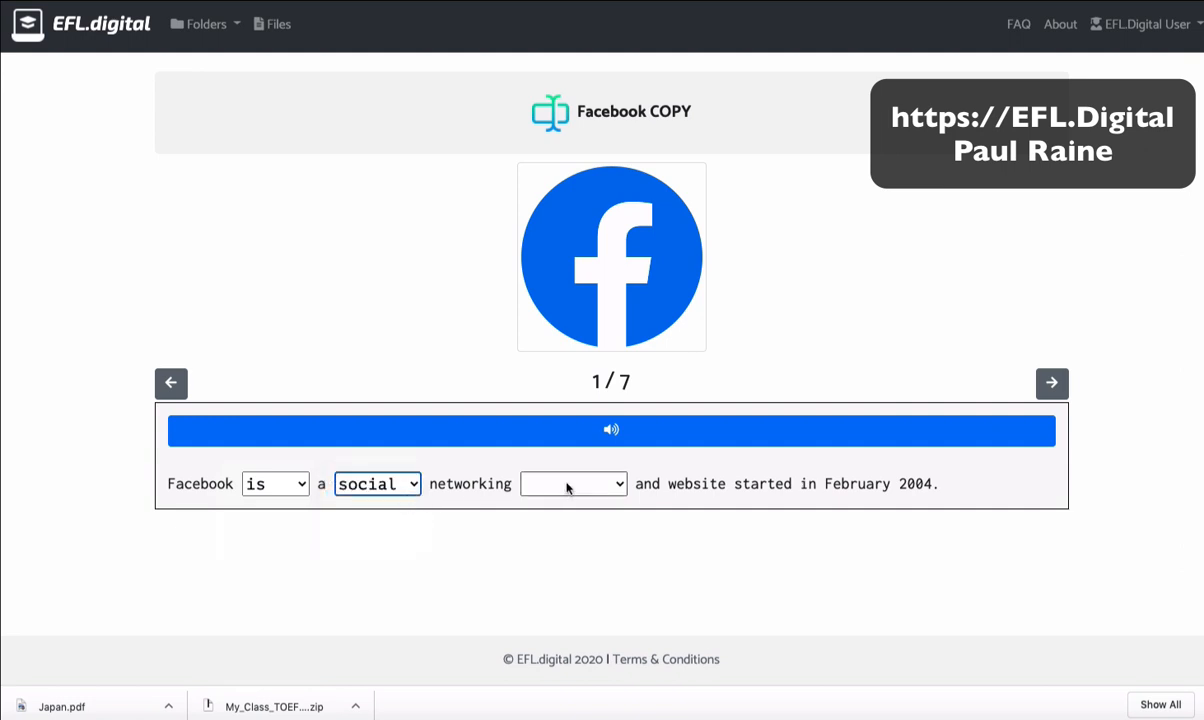
{"action": "left_click", "coordinate": [566, 486]}
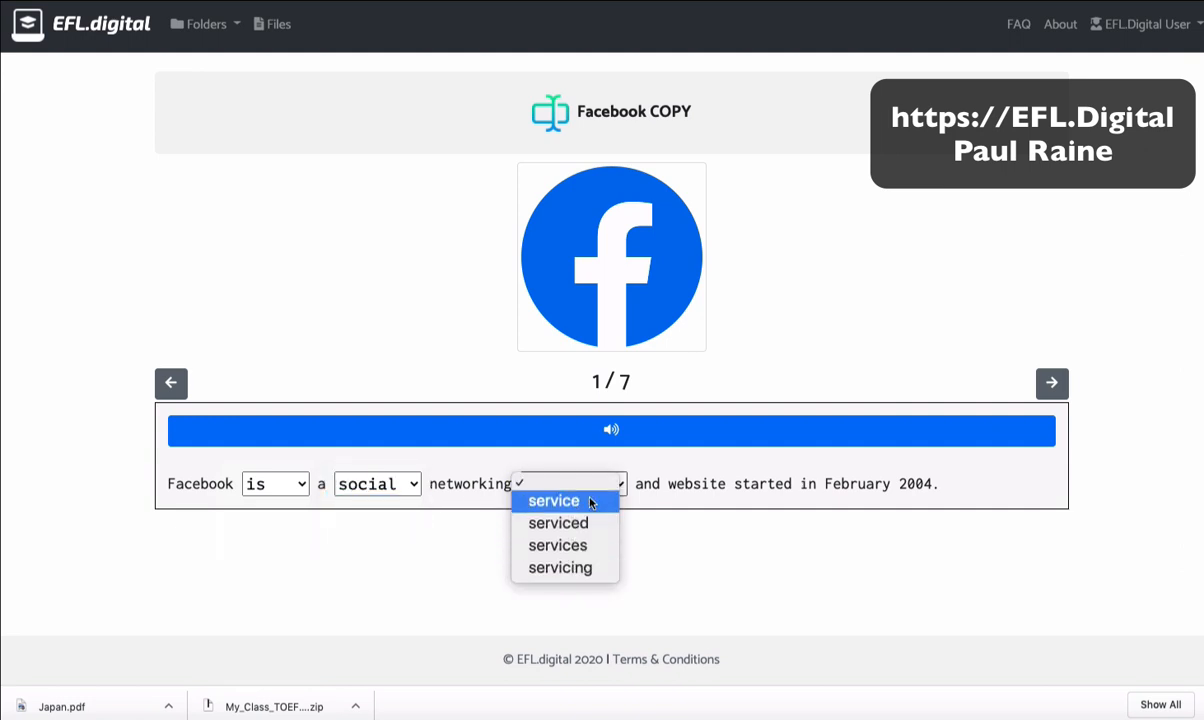
{"action": "left_click", "coordinate": [592, 500]}
Go to the second sentence and fill its gaps with "was" and "built".
{"action": "left_click", "coordinate": [1050, 388]}
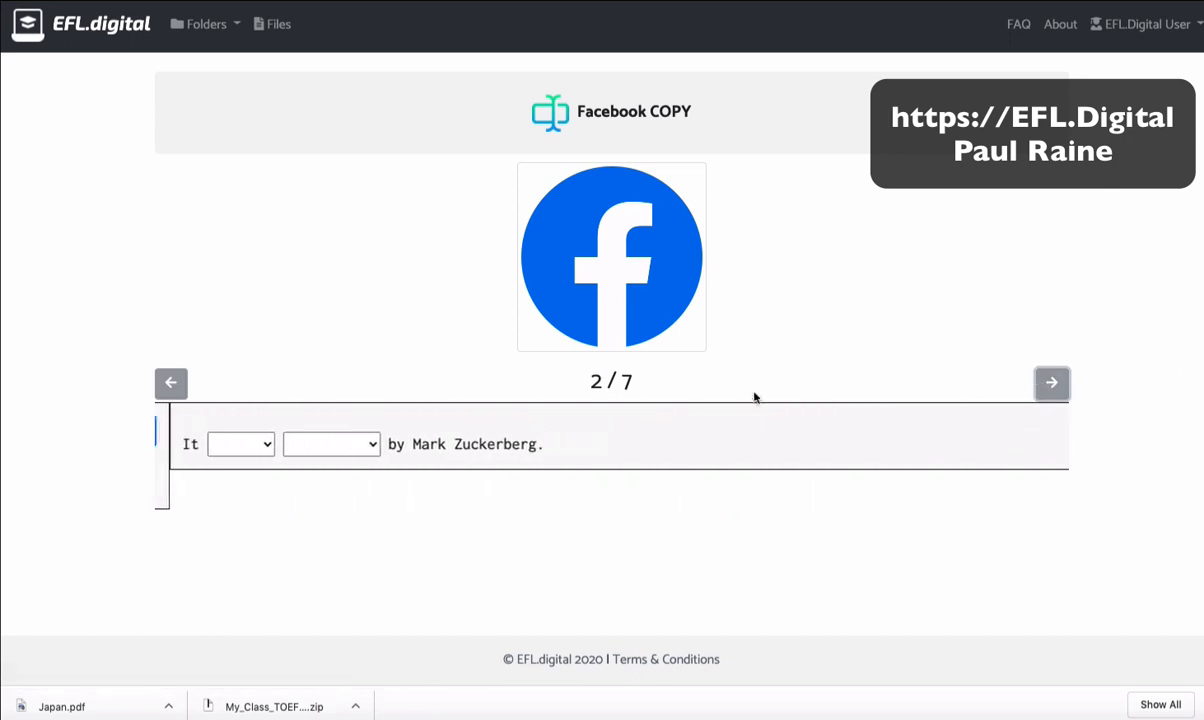
{"action": "left_click", "coordinate": [228, 443]}
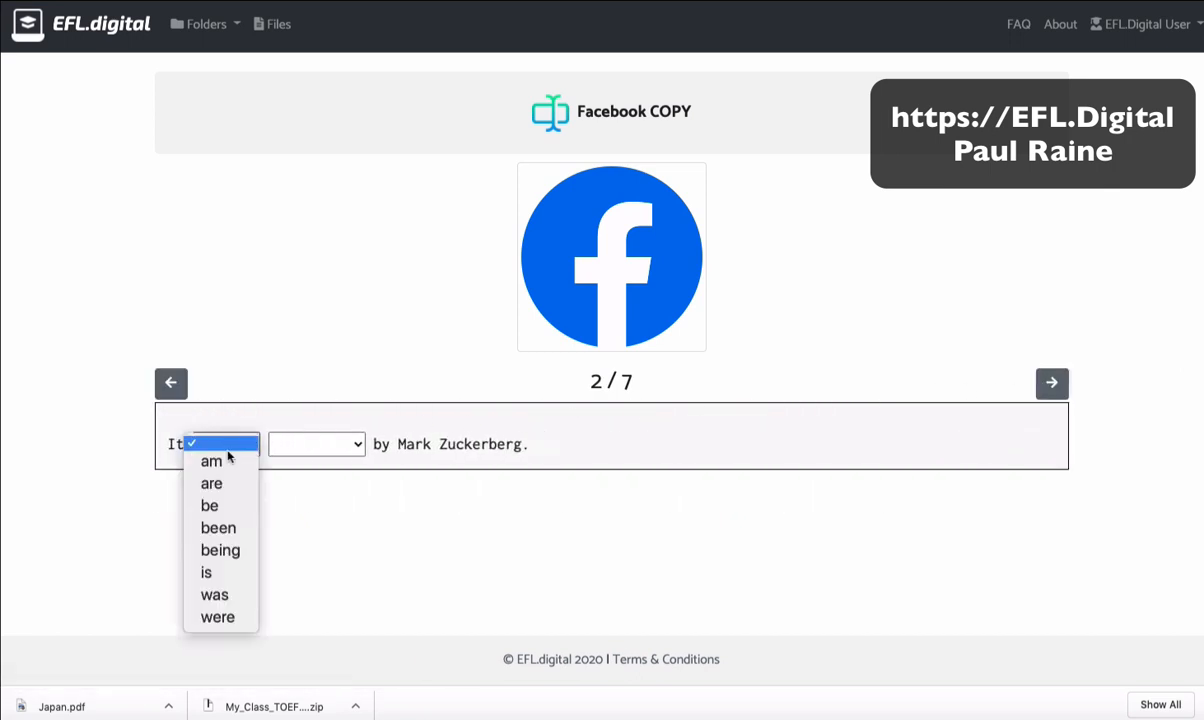
{"action": "left_click", "coordinate": [234, 594]}
{"action": "left_click", "coordinate": [338, 446]}
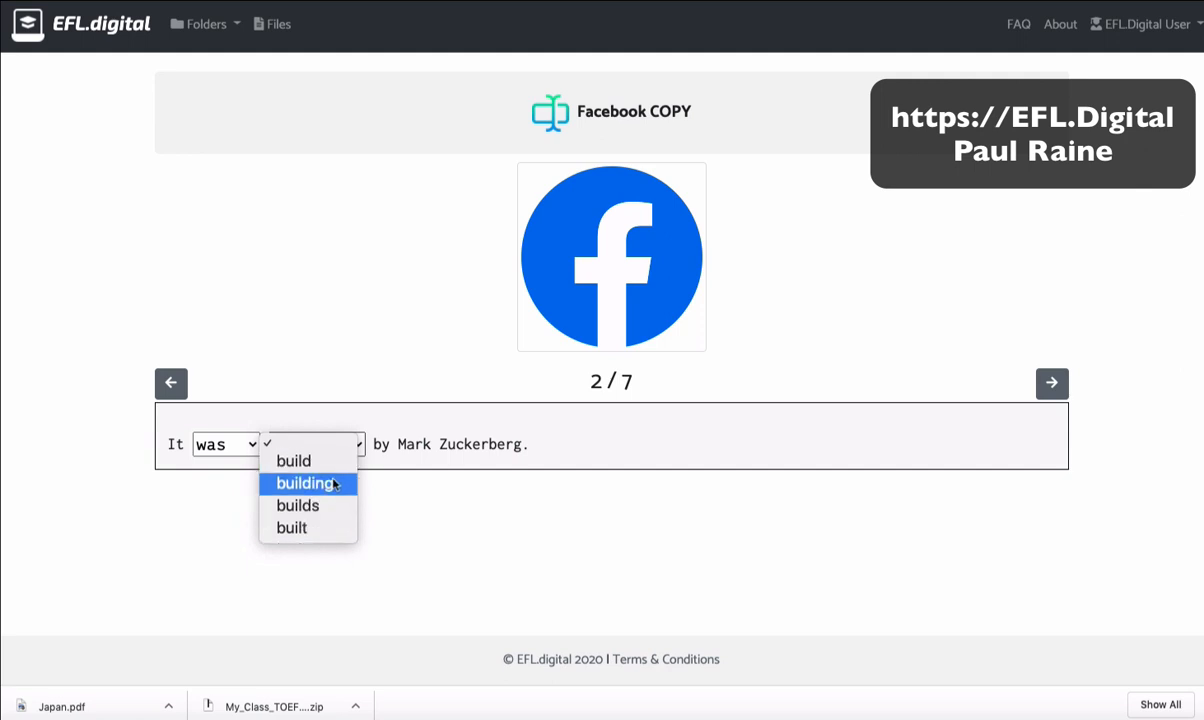
{"action": "left_click", "coordinate": [343, 524]}
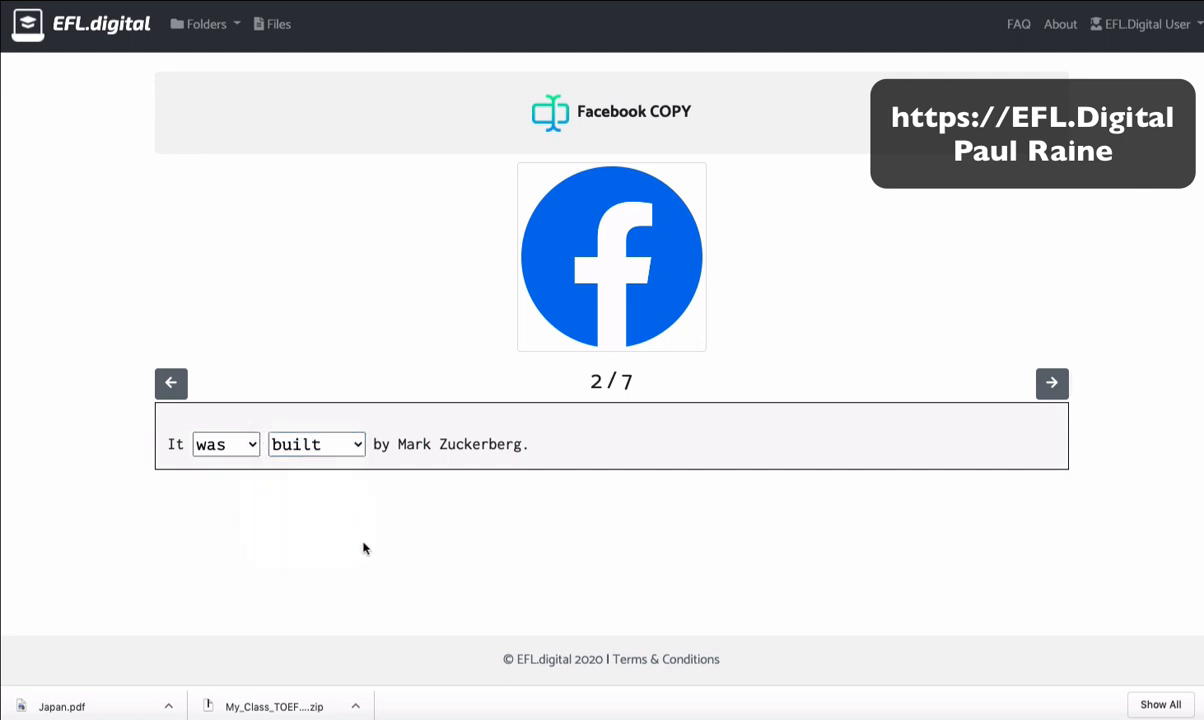
Submit the answers from the last sentence with the submitter's name and student ID, and review the detailed feedback.
{"action": "left_click", "coordinate": [165, 386]}
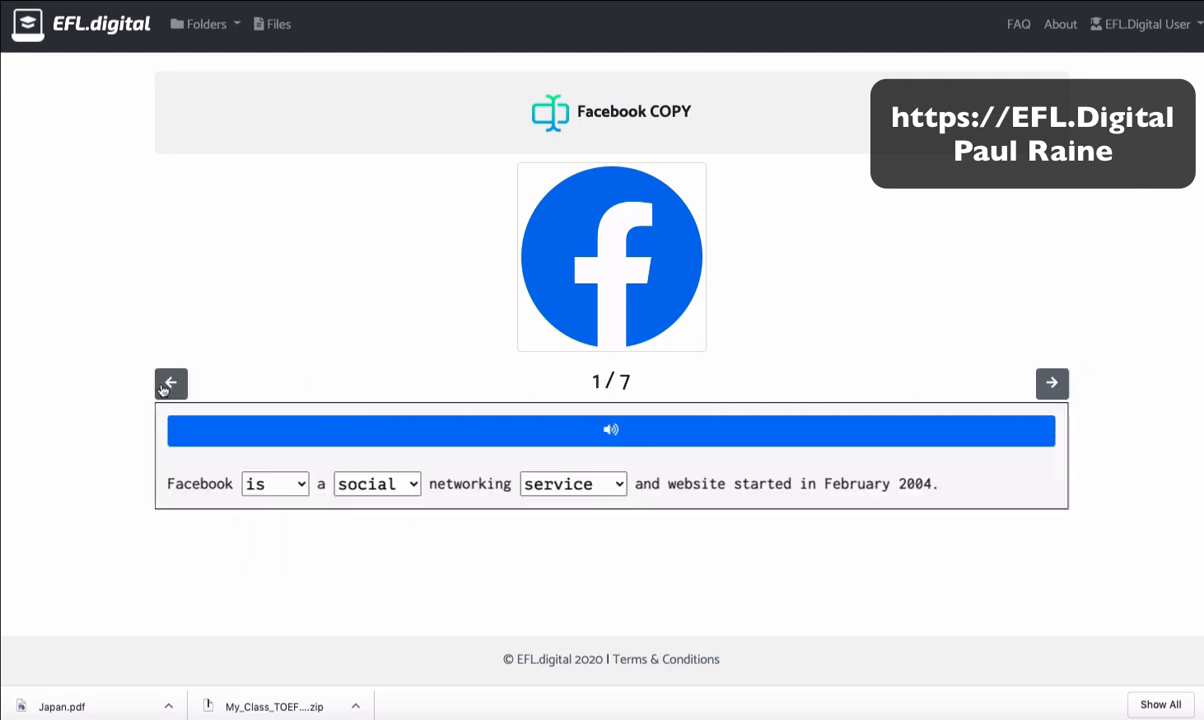
{"action": "left_click", "coordinate": [168, 384]}
{"action": "left_click", "coordinate": [499, 539]}
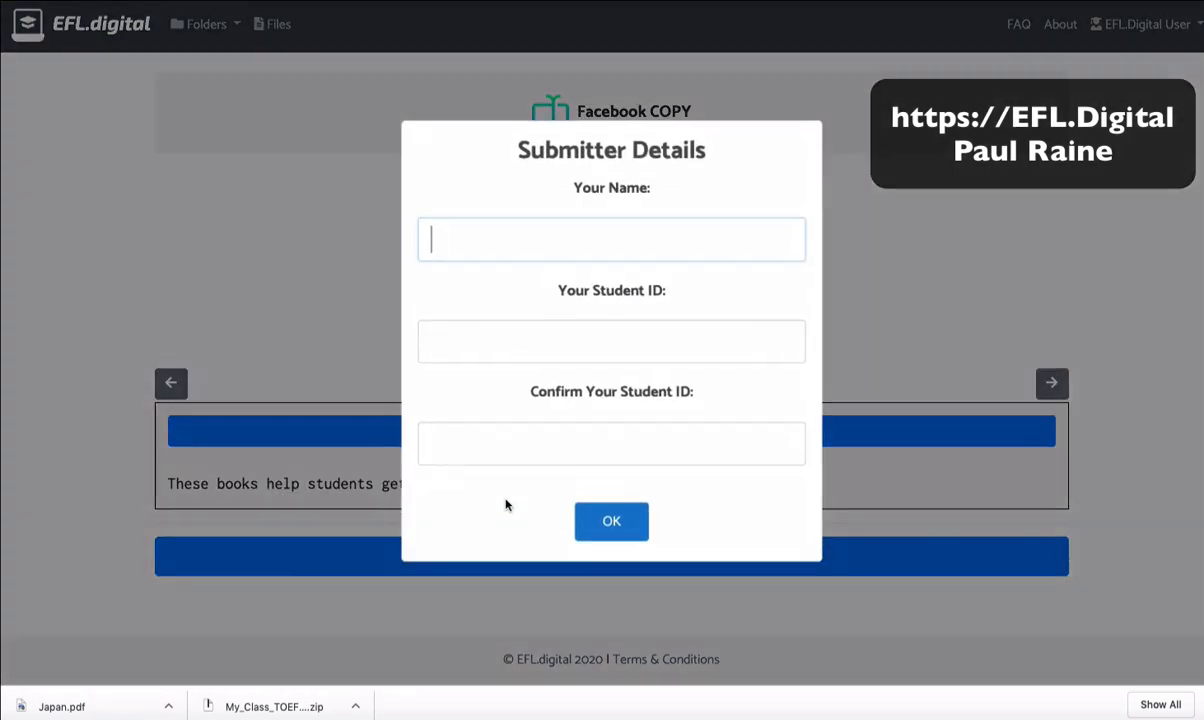
{"action": "type", "text": "Paul"}
{"action": "key", "text": "Tab"}
{"action": "type", "text": "1"}
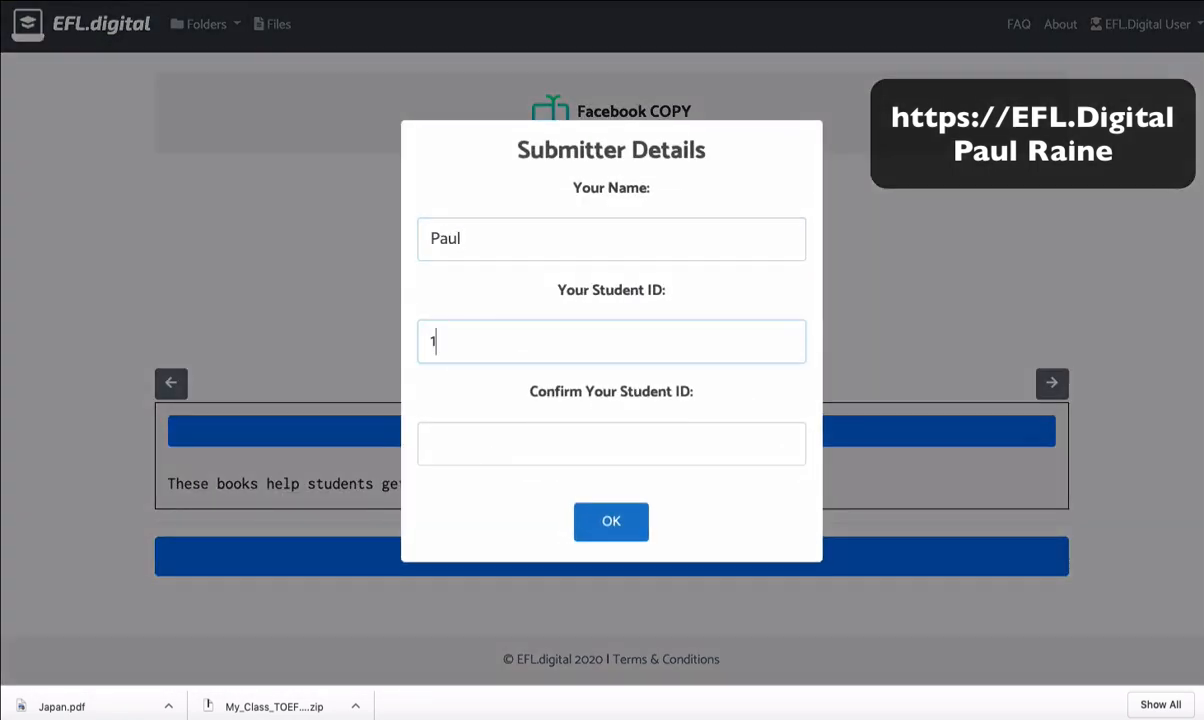
{"action": "type", "text": "234"}
{"action": "key", "text": "Tab"}
{"action": "type", "text": "1234"}
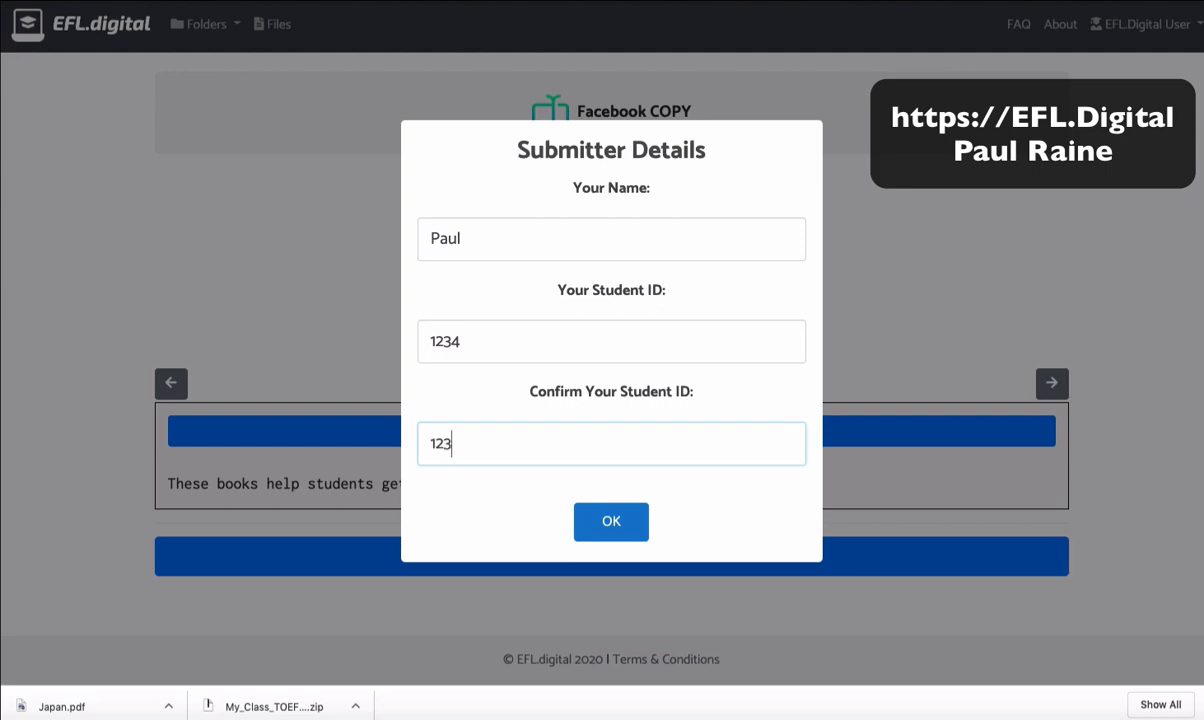
{"action": "left_click", "coordinate": [605, 525]}
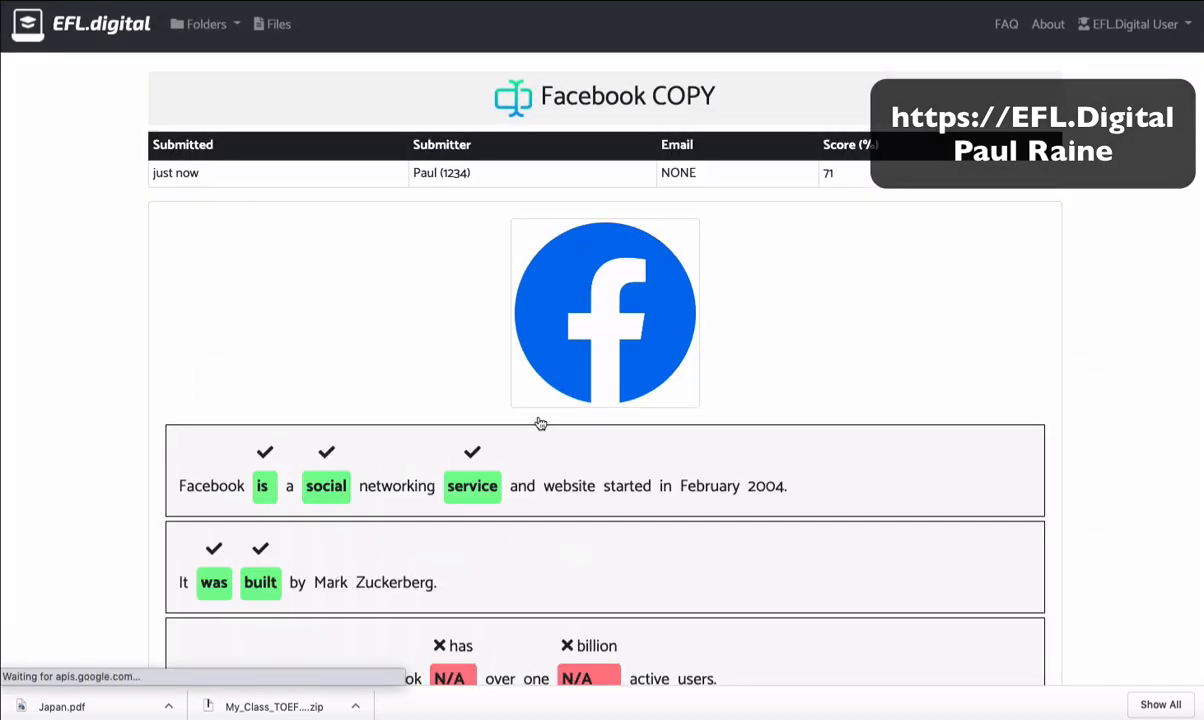
{"action": "scroll", "coordinate": [486, 504], "scroll_direction": "down", "scroll_amount": 3}
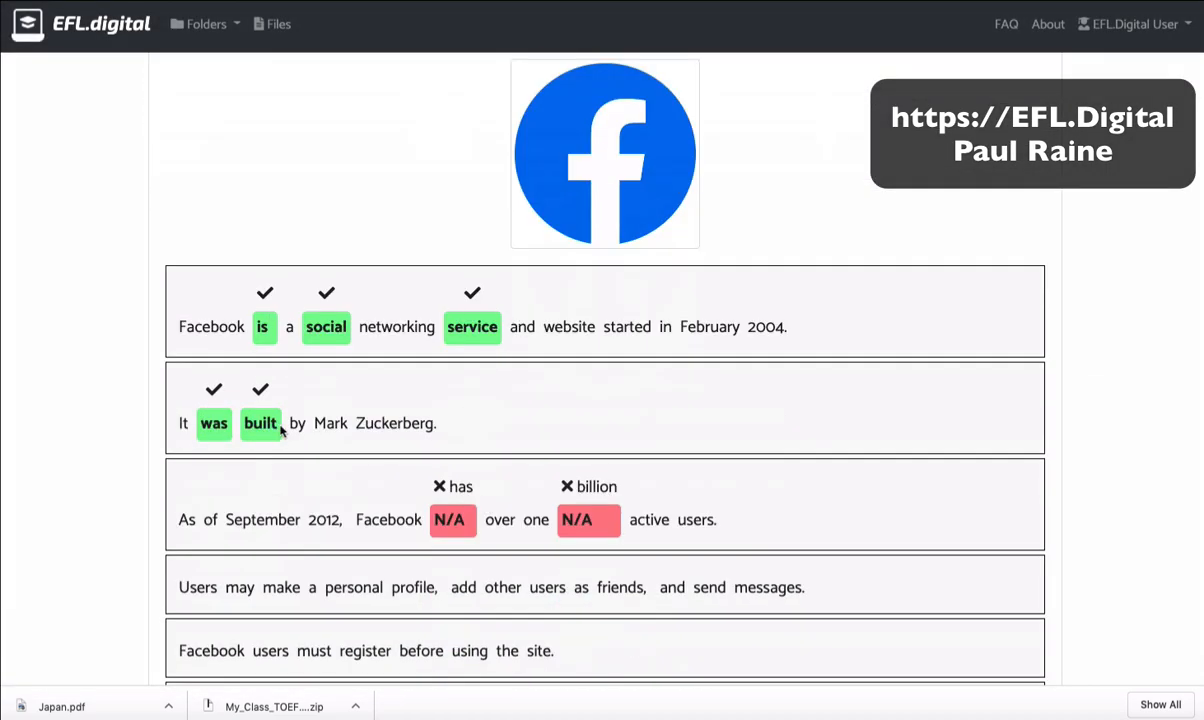
{"action": "scroll", "coordinate": [350, 400], "scroll_direction": "down", "scroll_amount": 3}
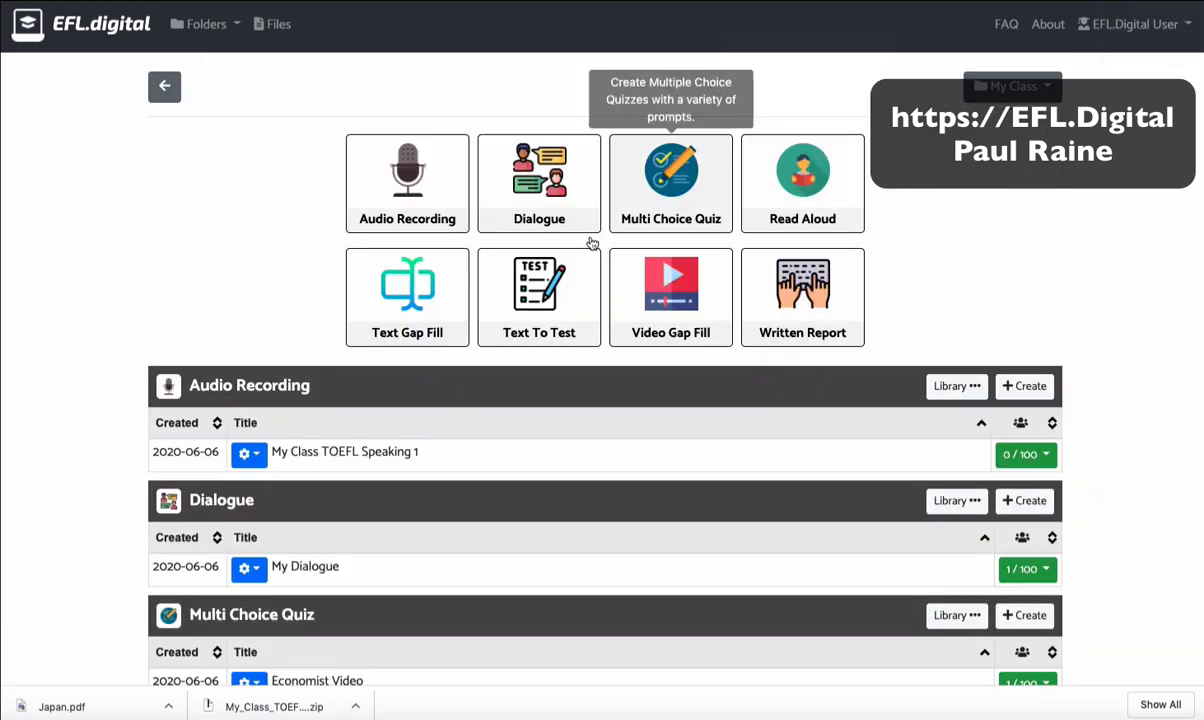
Create a new Text To Test assignment from scratch and title it "My Test".
{"action": "left_click", "coordinate": [531, 308]}
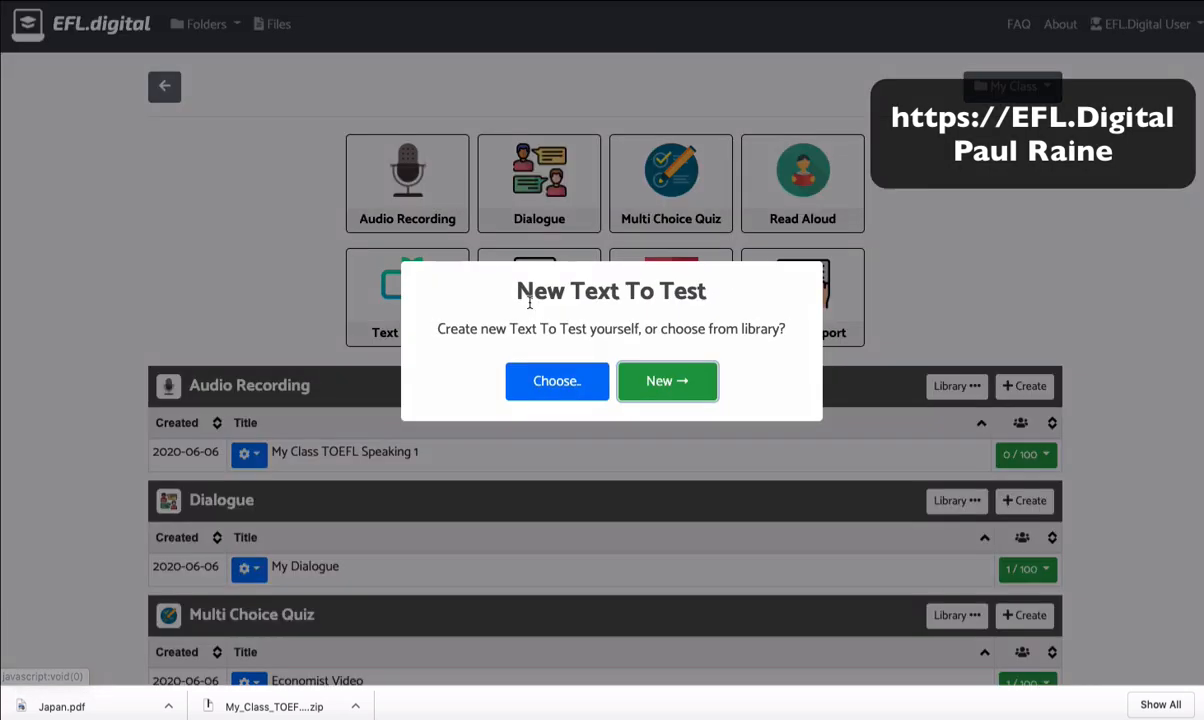
{"action": "left_click", "coordinate": [680, 377]}
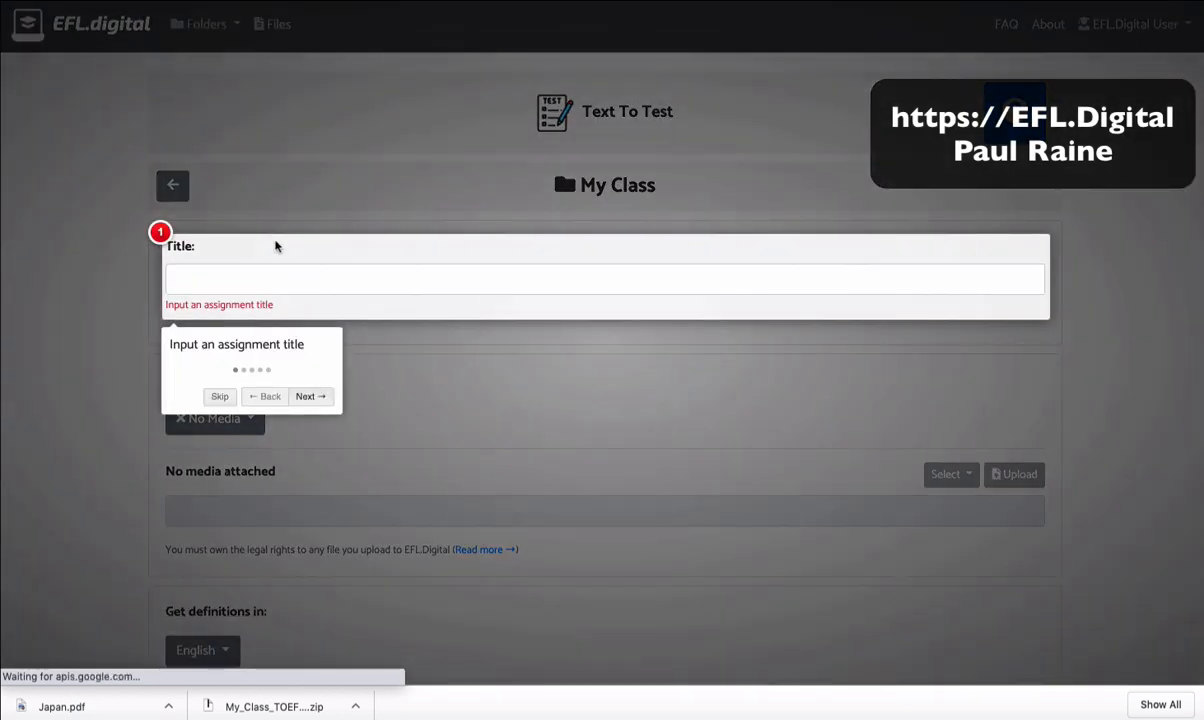
{"action": "left_click", "coordinate": [277, 271]}
{"action": "type", "text": "My Test"}
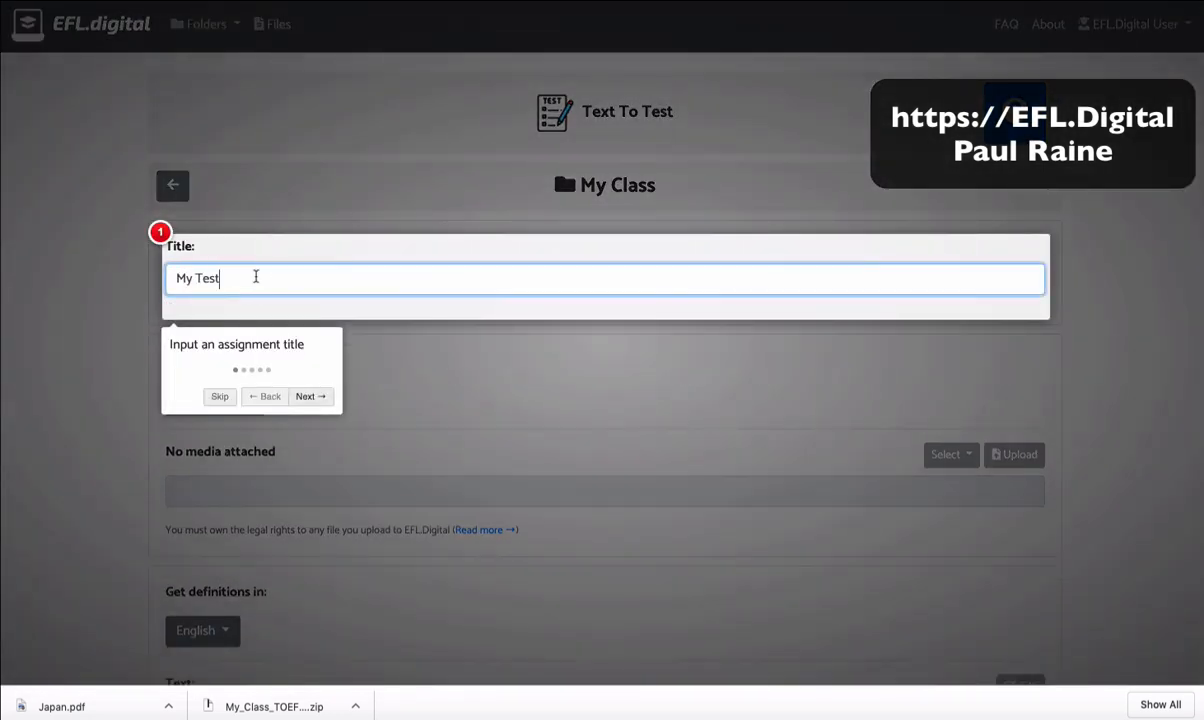
{"action": "left_click", "coordinate": [100, 268]}
Set the definitions language to 日本語 and place the cursor in the empty test text.
{"action": "scroll", "coordinate": [102, 274], "scroll_direction": "down", "scroll_amount": 1}
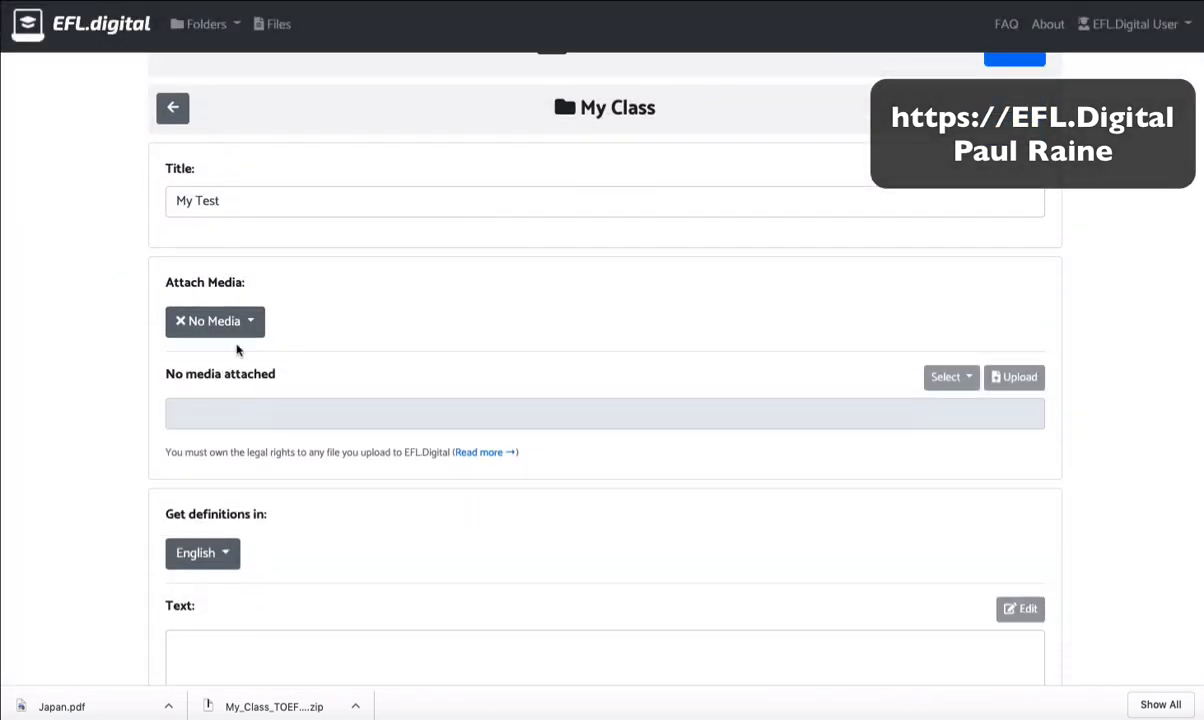
{"action": "scroll", "coordinate": [142, 374], "scroll_direction": "down", "scroll_amount": 5}
{"action": "scroll", "coordinate": [142, 374], "scroll_direction": "up", "scroll_amount": 2}
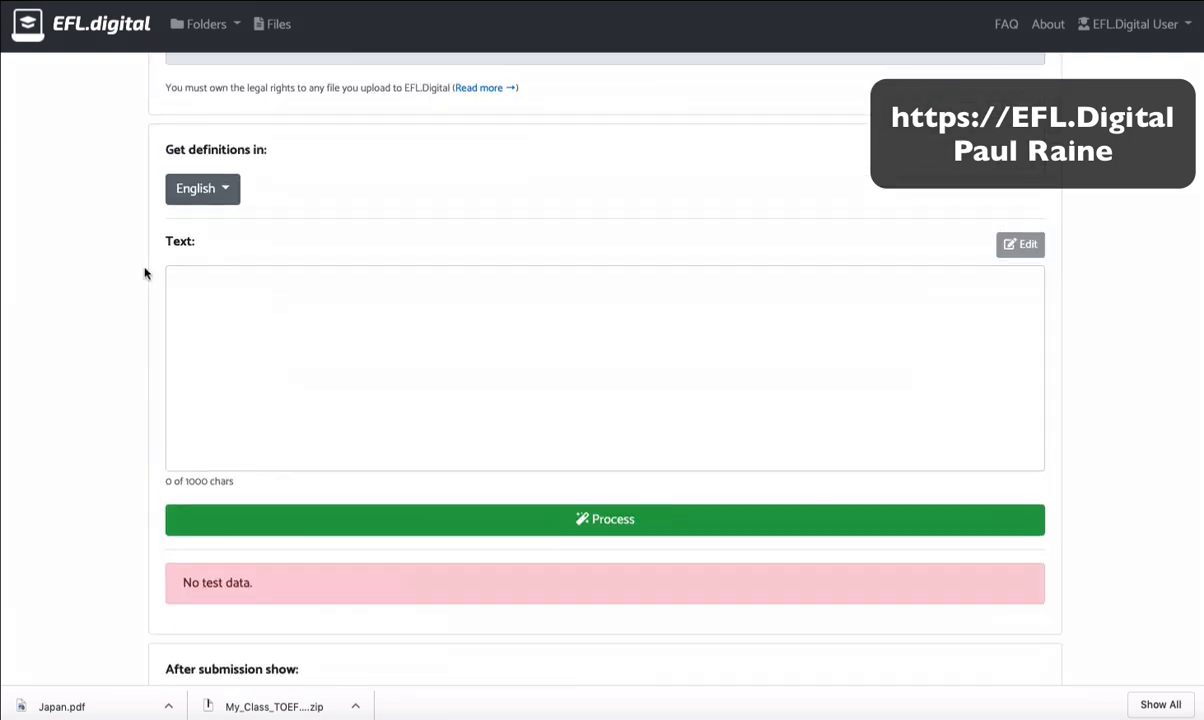
{"action": "left_click", "coordinate": [201, 191]}
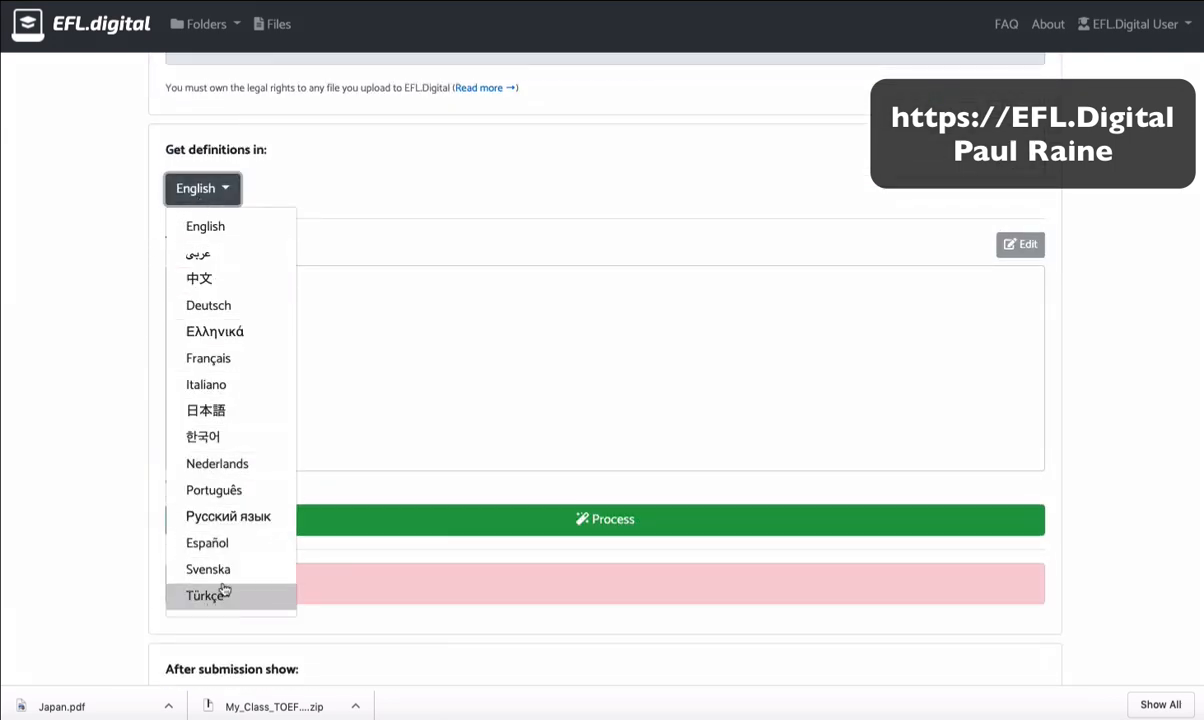
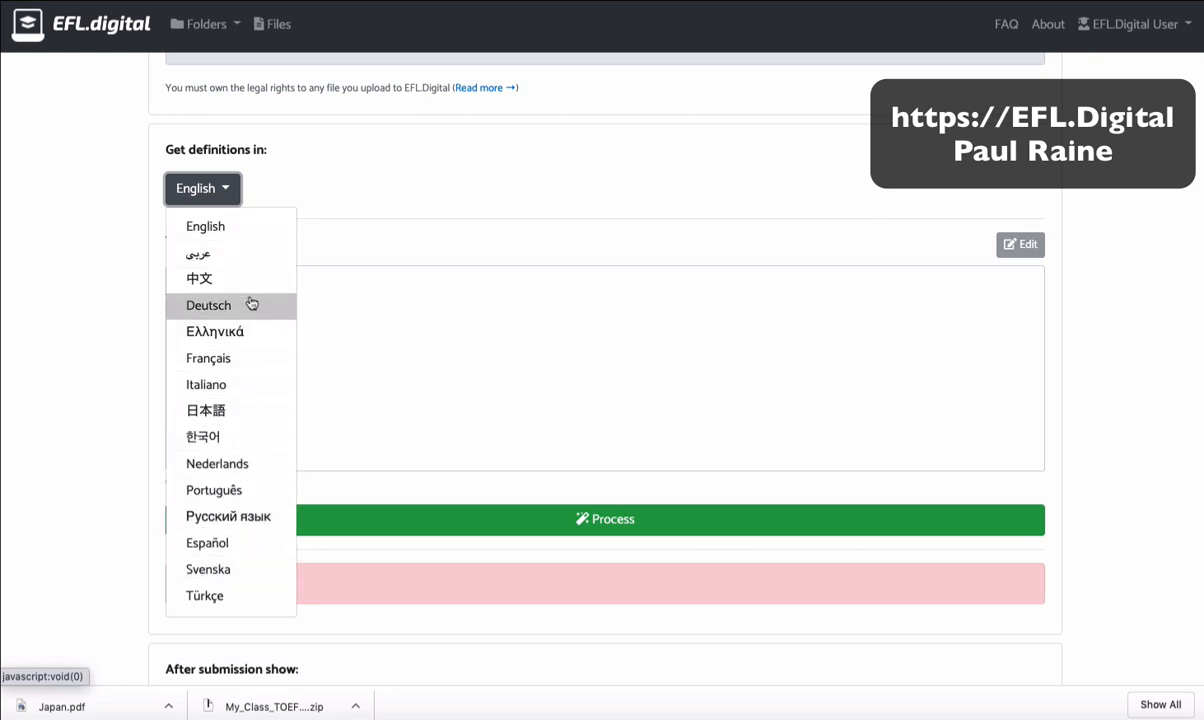
{"action": "left_click", "coordinate": [236, 410]}
{"action": "left_click", "coordinate": [330, 356]}
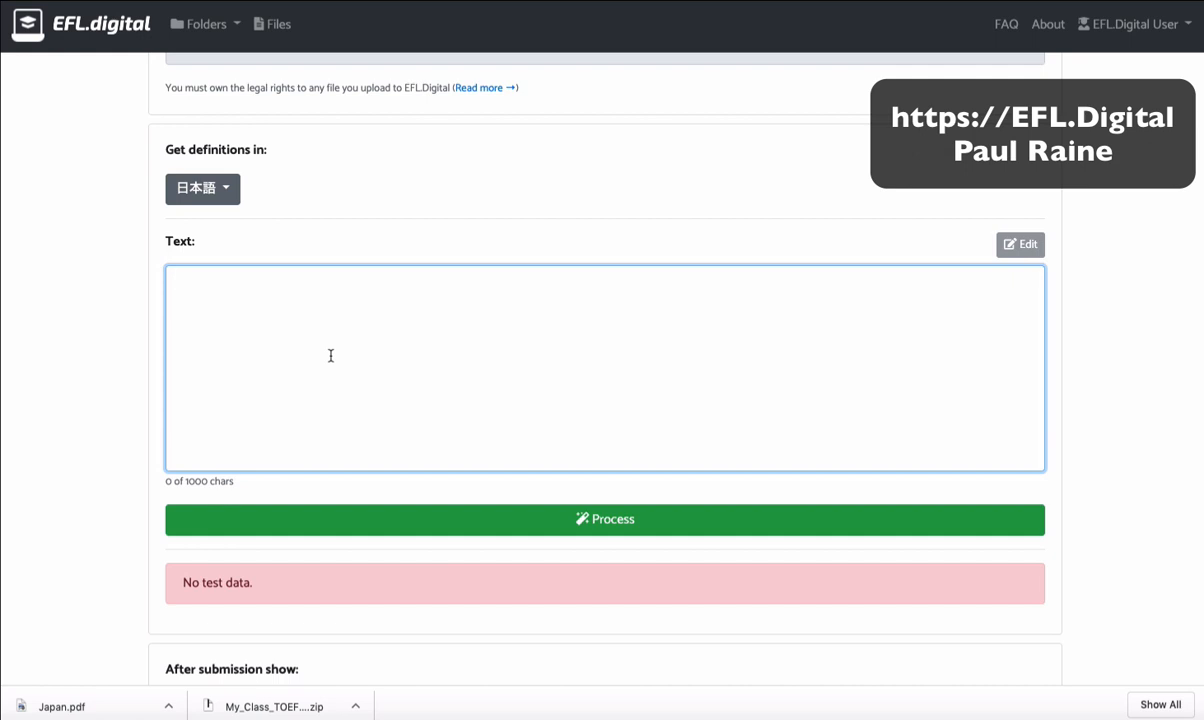
Open the English Wikipedia main page in a new browser tab and get its search ready.
{"action": "key", "text": "super+t"}
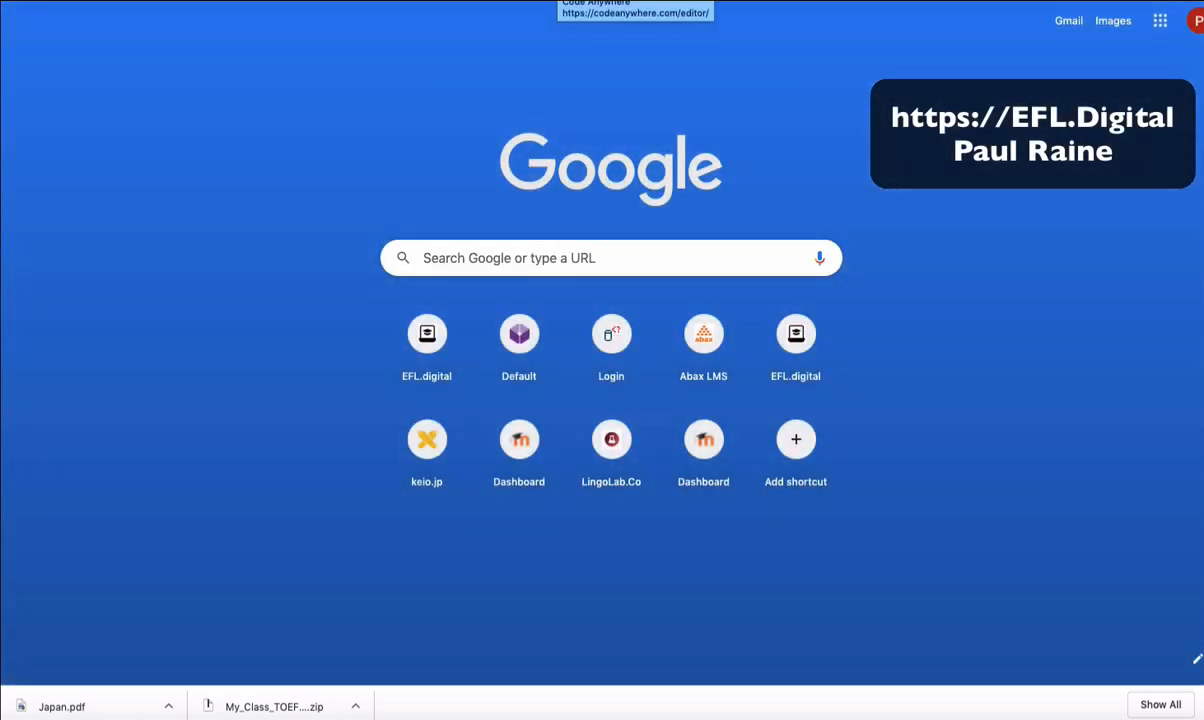
{"action": "key", "text": "Return"}
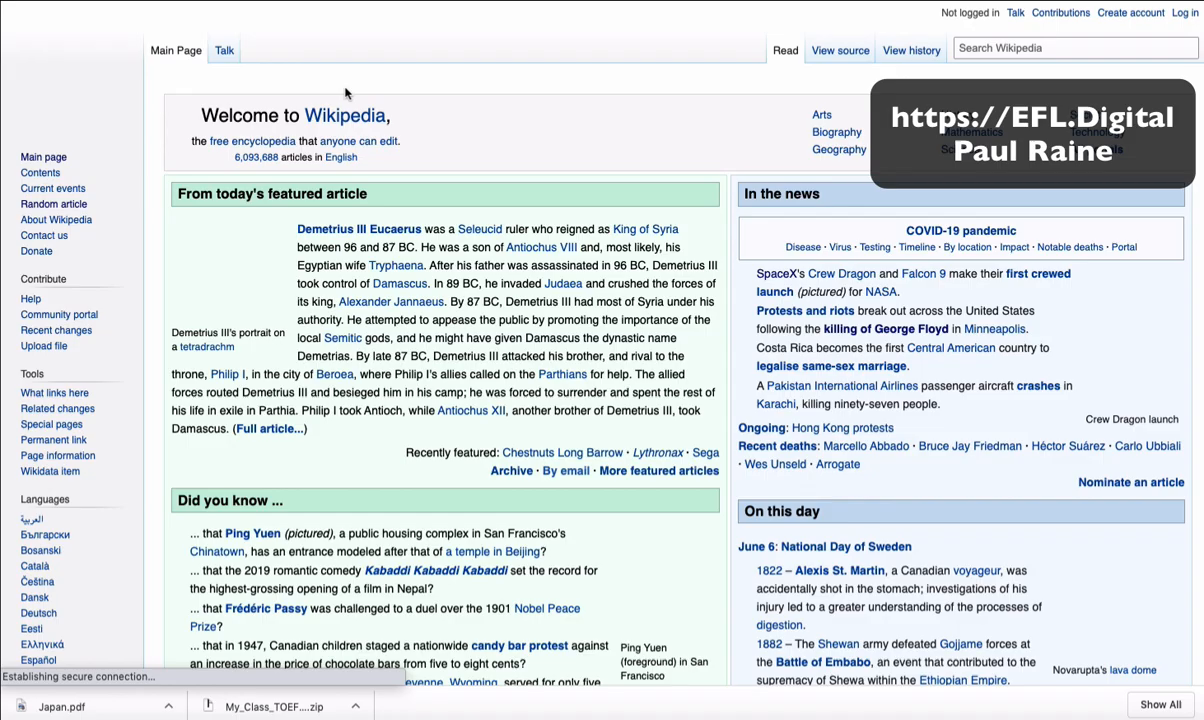
{"action": "left_click", "coordinate": [1023, 50]}
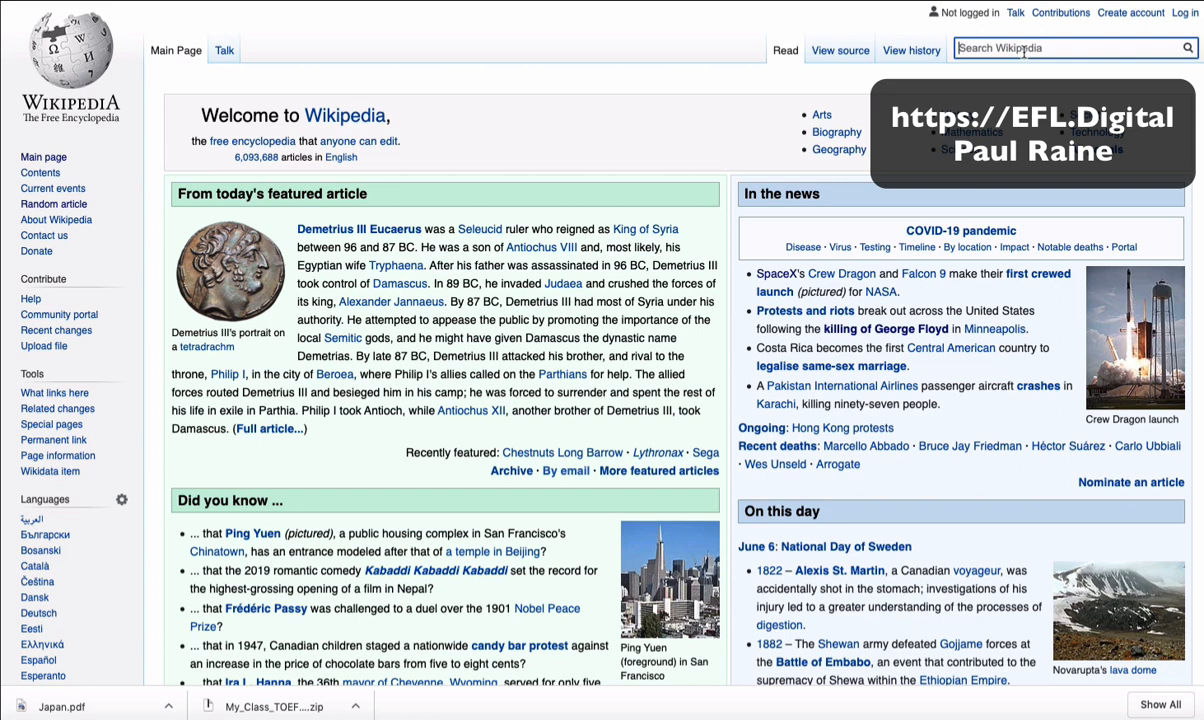
{"action": "type", "text": "tok"}
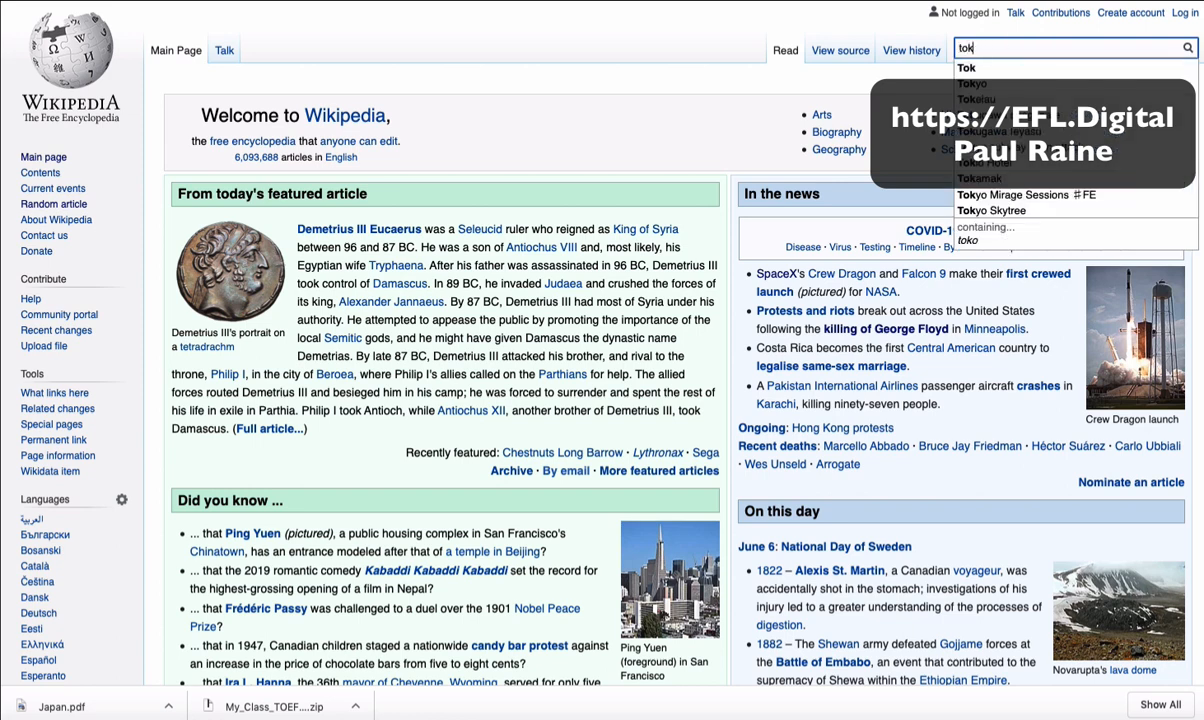
{"action": "type", "text": "yho"}
{"action": "key", "text": "BackSpace"}
{"action": "key", "text": "BackSpace"}
{"action": "key", "text": "BackSpace"}
{"action": "key", "text": "BackSpace"}
{"action": "key", "text": "BackSpace"}
{"action": "key", "text": "BackSpace"}
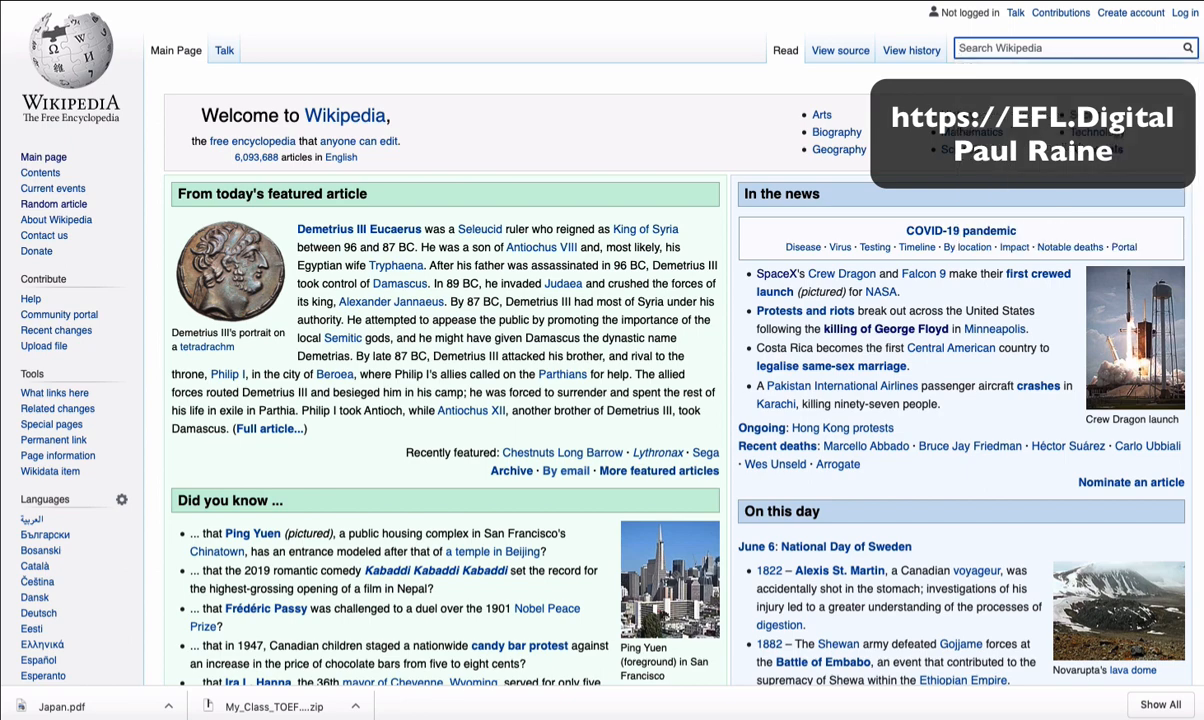
Open Wikipedia's "japan" article and copy its opening paragraph into the test's text back in EFL.digital.
{"action": "type", "text": "japan"}
{"action": "key", "text": "Return"}
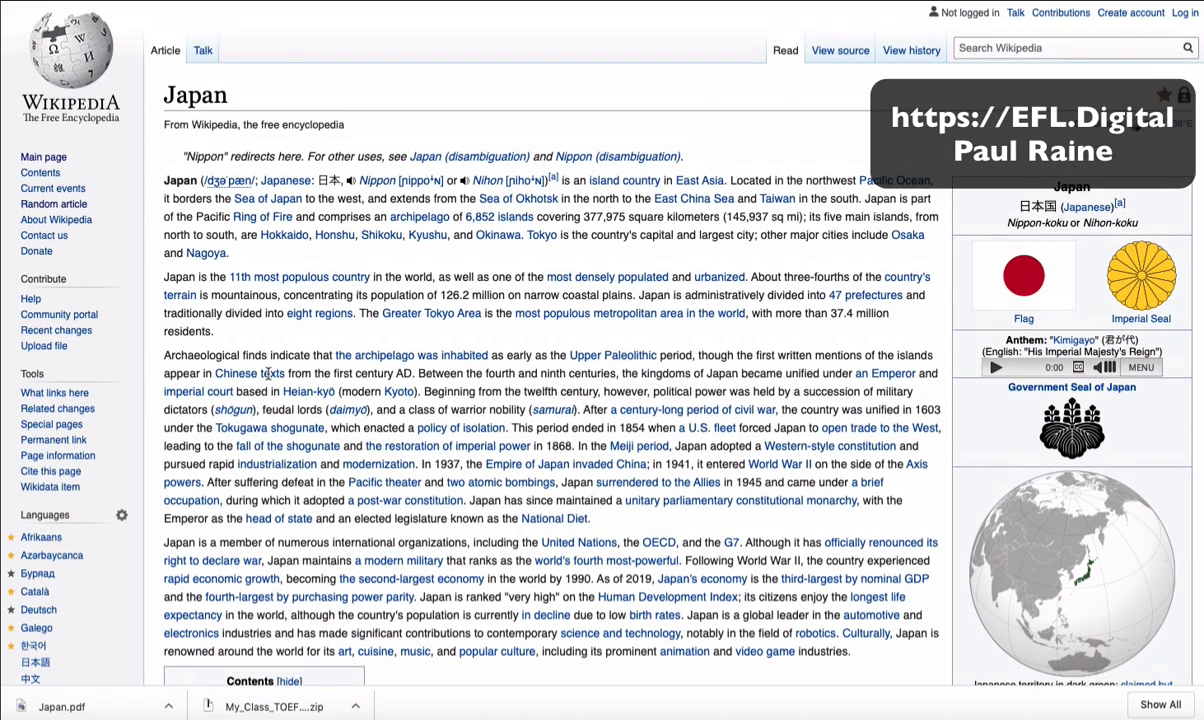
{"action": "left_click_drag", "start_coordinate": [162, 180], "coordinate": [237, 256]}
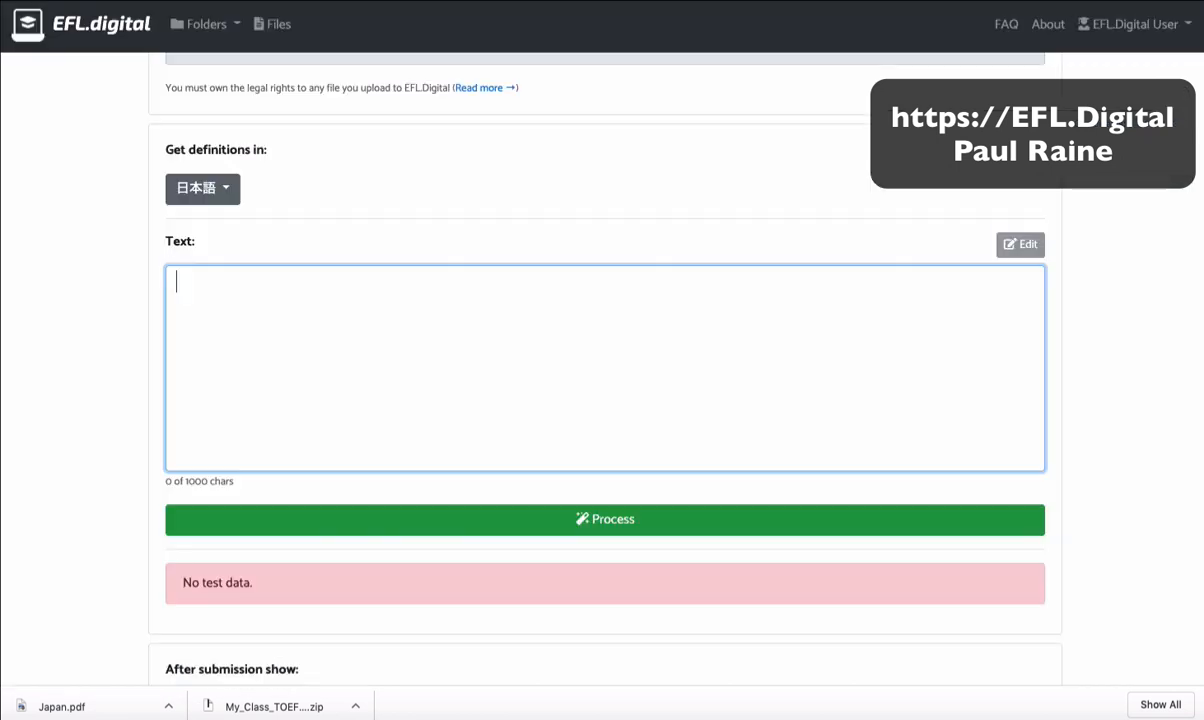
{"action": "type", "text": "Japan (/dʒəˈpæn/; Japanese: 日本, About this soundNippon [ɲippoꜜɴ] or About this soundNihon [ɲihoꜜɴ])[a] is an island country in East Asia. Located in the northwest Pacific Ocean, it borders the Sea of Japan to the west, and extends from the Sea of Okhotsk in the north to the East China Sea and Taiwan in the south. Japan is part of the Pacific Ring of Fire and comprises an archipelago of 6,852 islands covering 377,975 square kilometers (145,937 sq mi); its five main islands, from north to south, are Hokkaido, Honshu, Shikoku, Kyushu, and Okinawa. Tokyo is the country’s capital and largest city; other major cities include Osaka and Nagoya."}
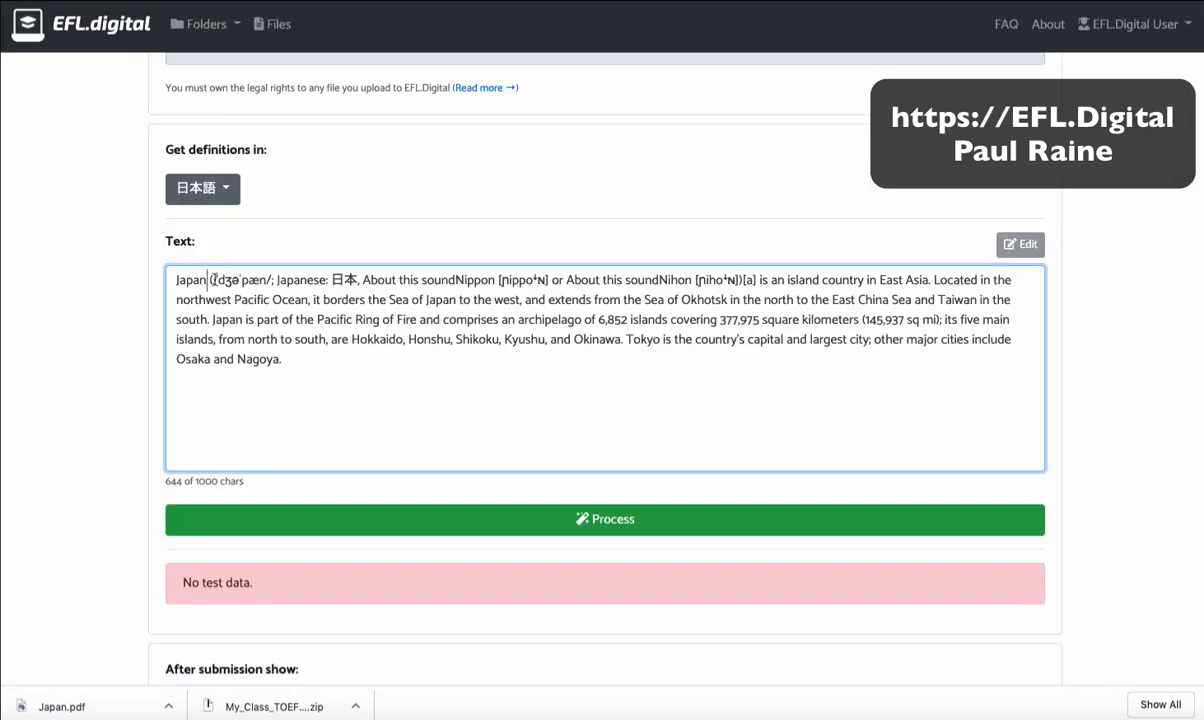
Remove the bracketed pronunciation notes after "Japan" from the text and process it into test vocabulary.
{"action": "left_click_drag", "start_coordinate": [212, 280], "coordinate": [752, 272]}
{"action": "key", "text": "BackSpace"}
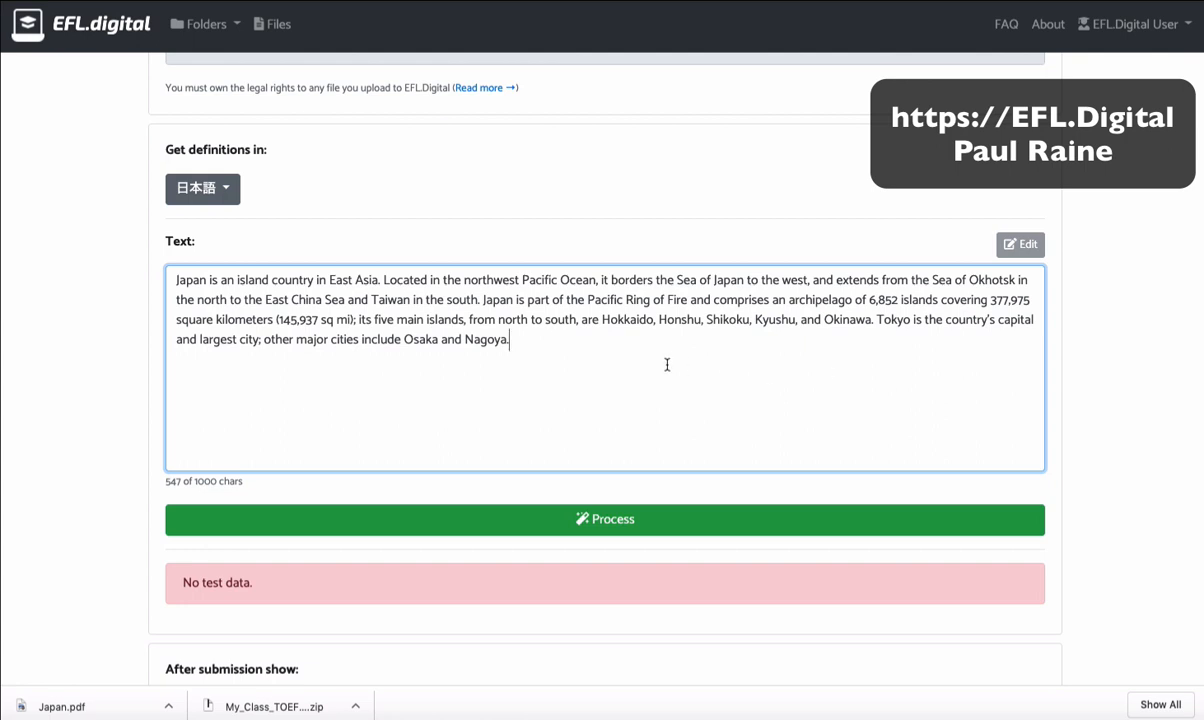
{"action": "scroll", "coordinate": [159, 365], "scroll_direction": "down", "scroll_amount": 1}
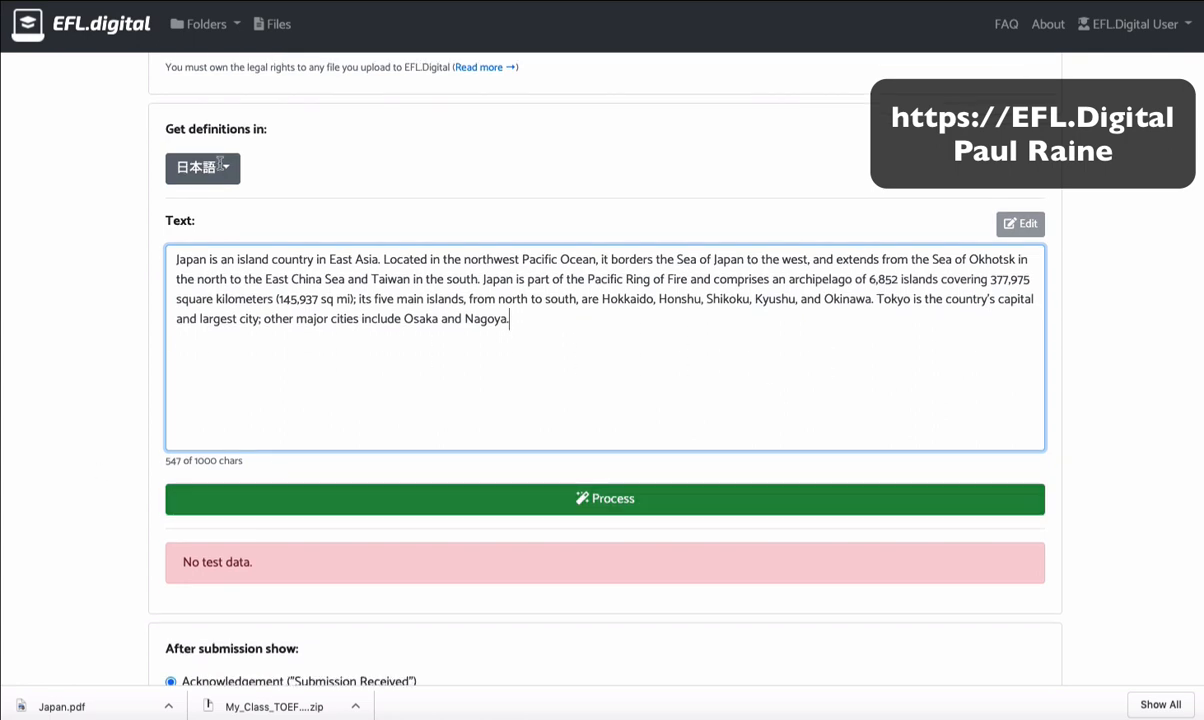
{"action": "left_click", "coordinate": [390, 497]}
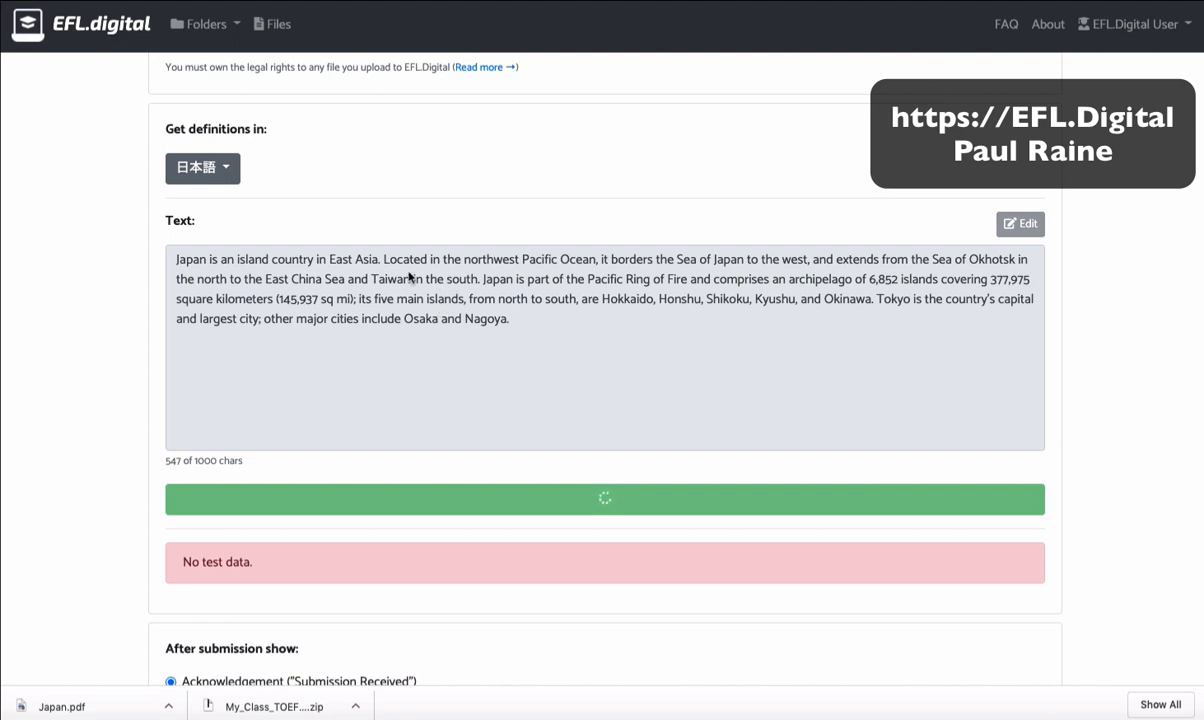
Select East China Sea, Pacific Ocean and Sea of Japan in the vocabulary list.
{"action": "scroll", "coordinate": [164, 438], "scroll_direction": "down", "scroll_amount": 4}
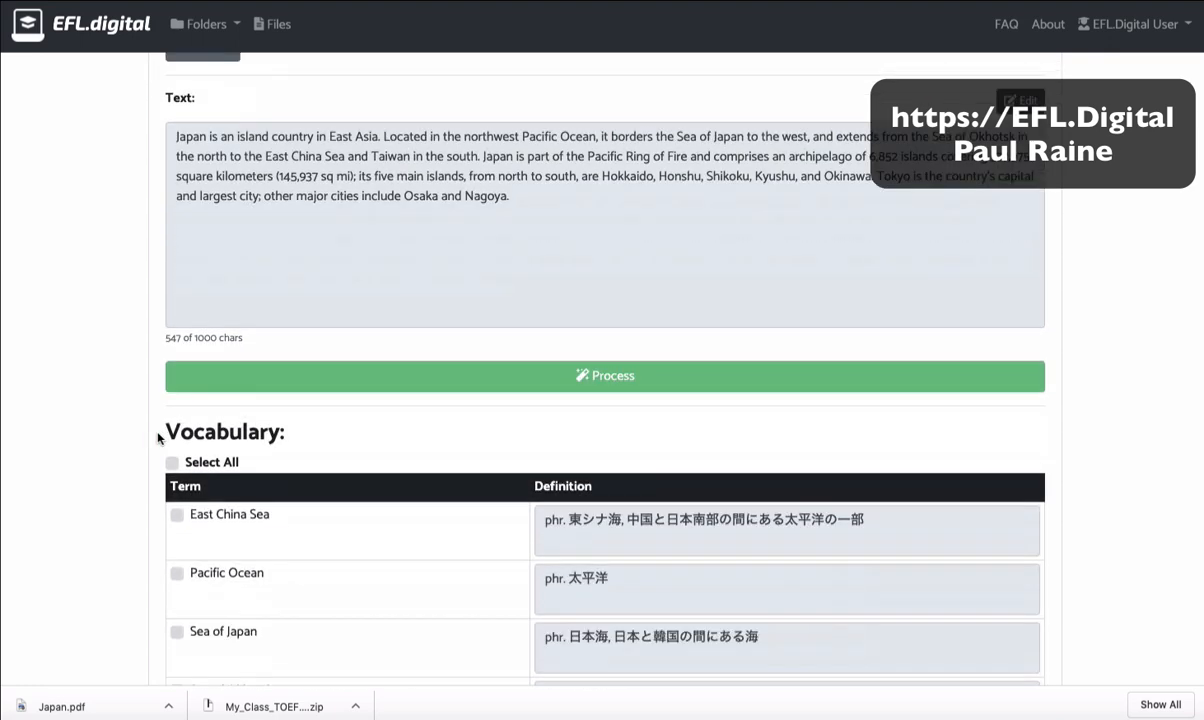
{"action": "scroll", "coordinate": [83, 421], "scroll_direction": "down", "scroll_amount": 1}
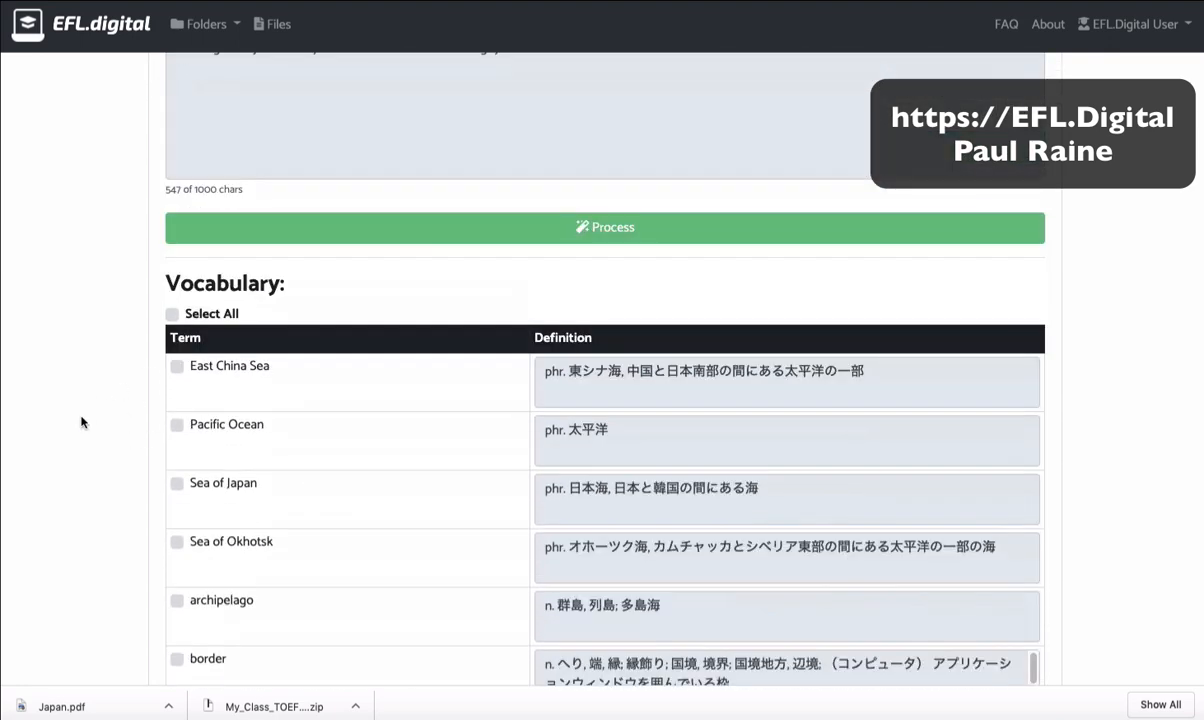
{"action": "left_click", "coordinate": [178, 368]}
{"action": "left_click", "coordinate": [241, 372]}
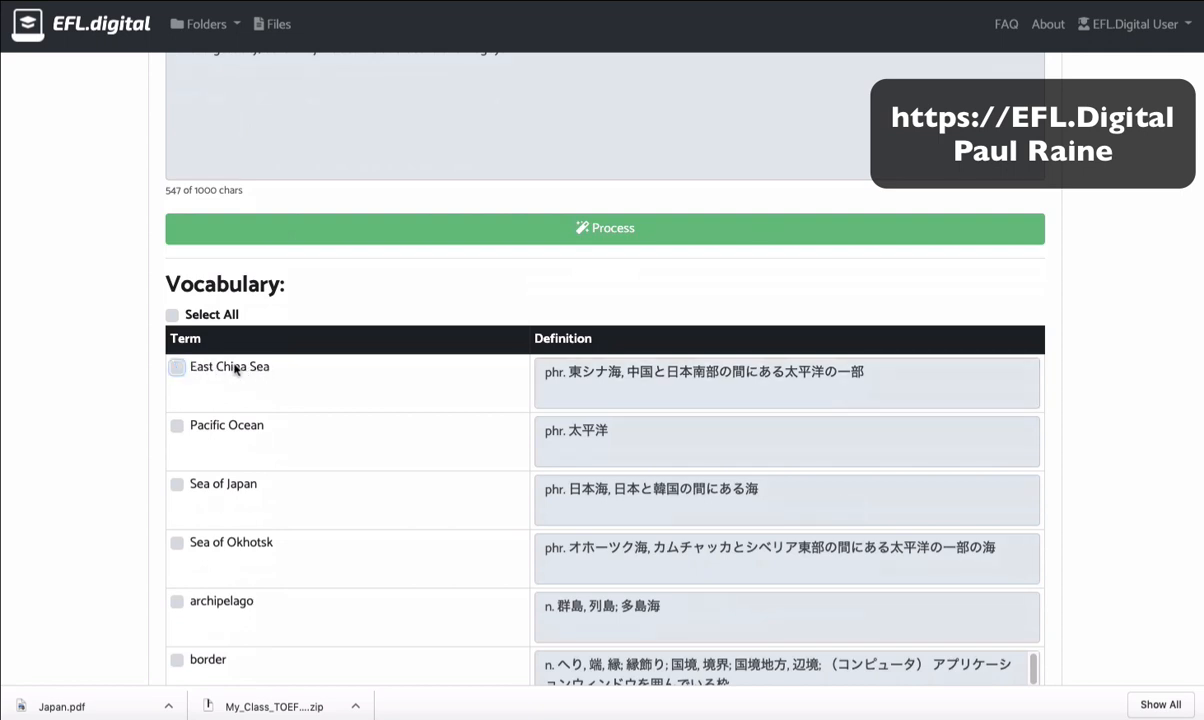
{"action": "left_click", "coordinate": [236, 368]}
{"action": "left_click", "coordinate": [226, 402]}
{"action": "scroll", "coordinate": [278, 443], "scroll_direction": "down", "scroll_amount": 1}
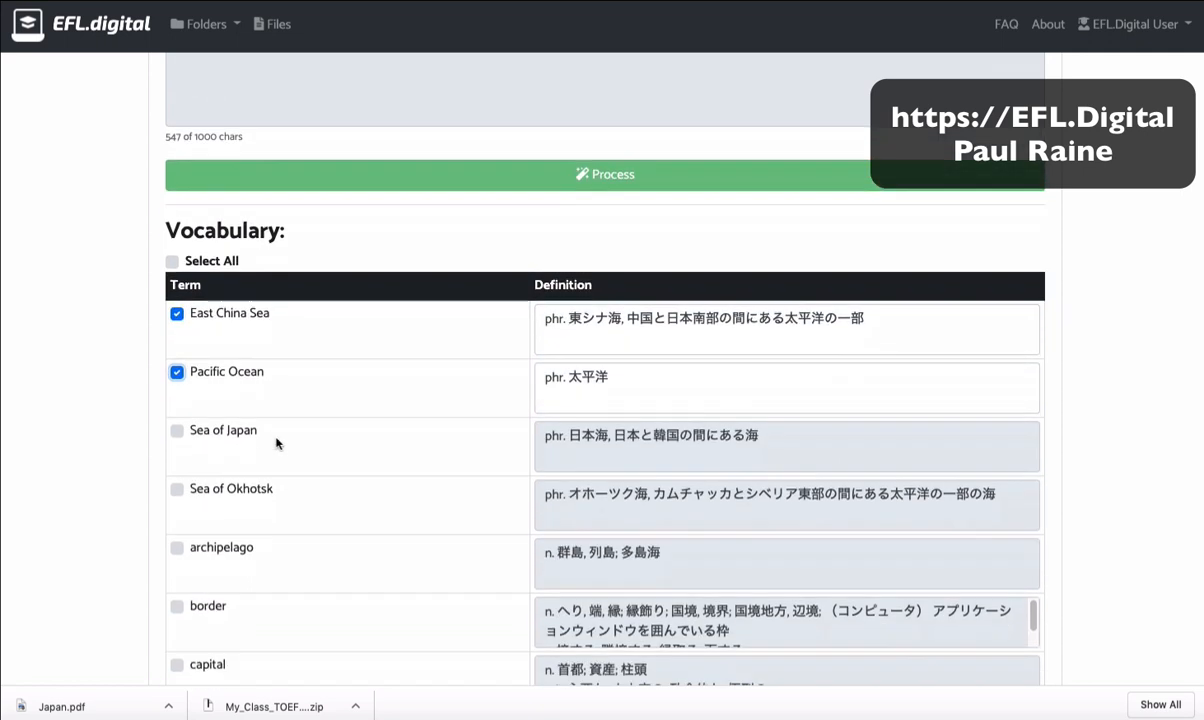
{"action": "left_click", "coordinate": [225, 418]}
{"action": "scroll", "coordinate": [310, 449], "scroll_direction": "down", "scroll_amount": 1}
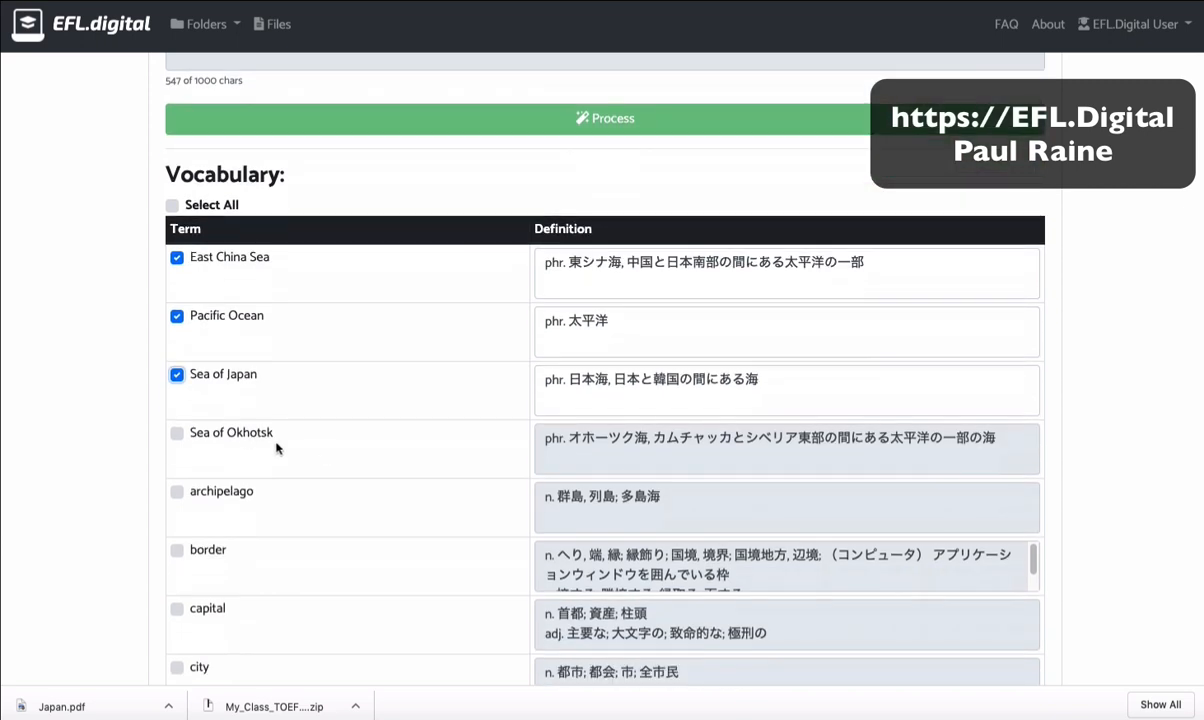
Deselect Sea of Japan and East China Sea in the vocabulary list.
{"action": "scroll", "coordinate": [280, 447], "scroll_direction": "down", "scroll_amount": 1}
{"action": "left_click", "coordinate": [215, 320]}
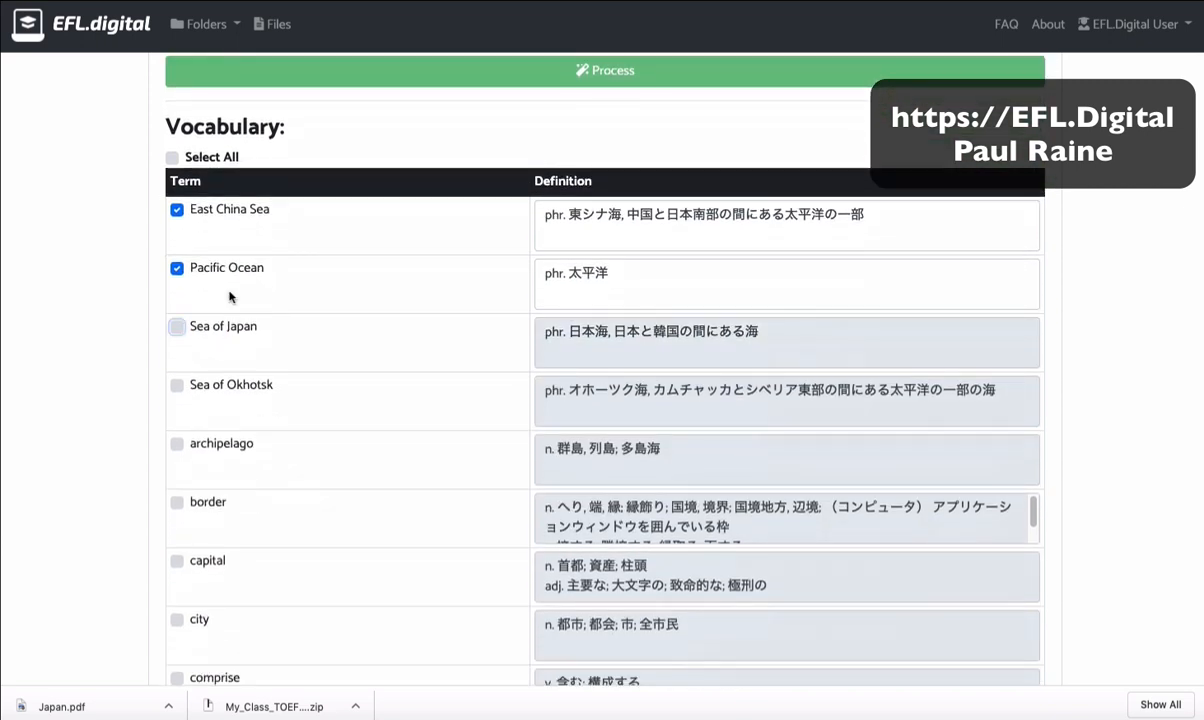
{"action": "left_click", "coordinate": [229, 208]}
{"action": "scroll", "coordinate": [437, 487], "scroll_direction": "down", "scroll_amount": 1}
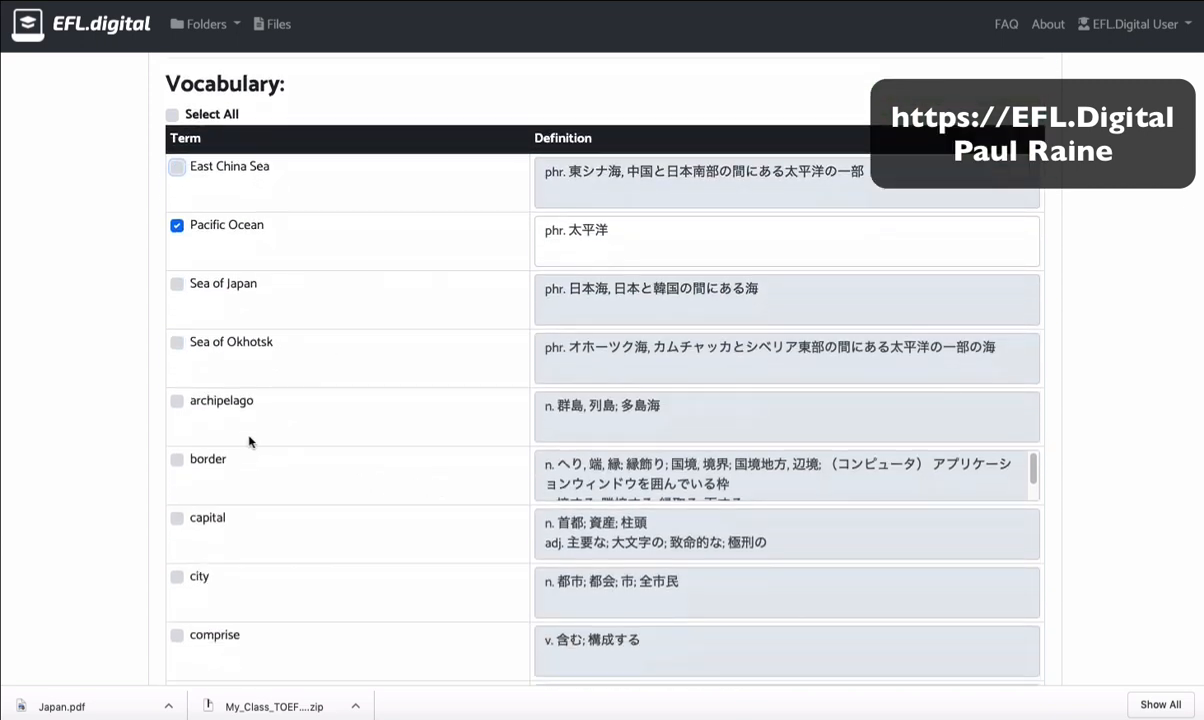
Select the term archipelago and shorten its definition to "n. 群島, 列島".
{"action": "left_click", "coordinate": [230, 402]}
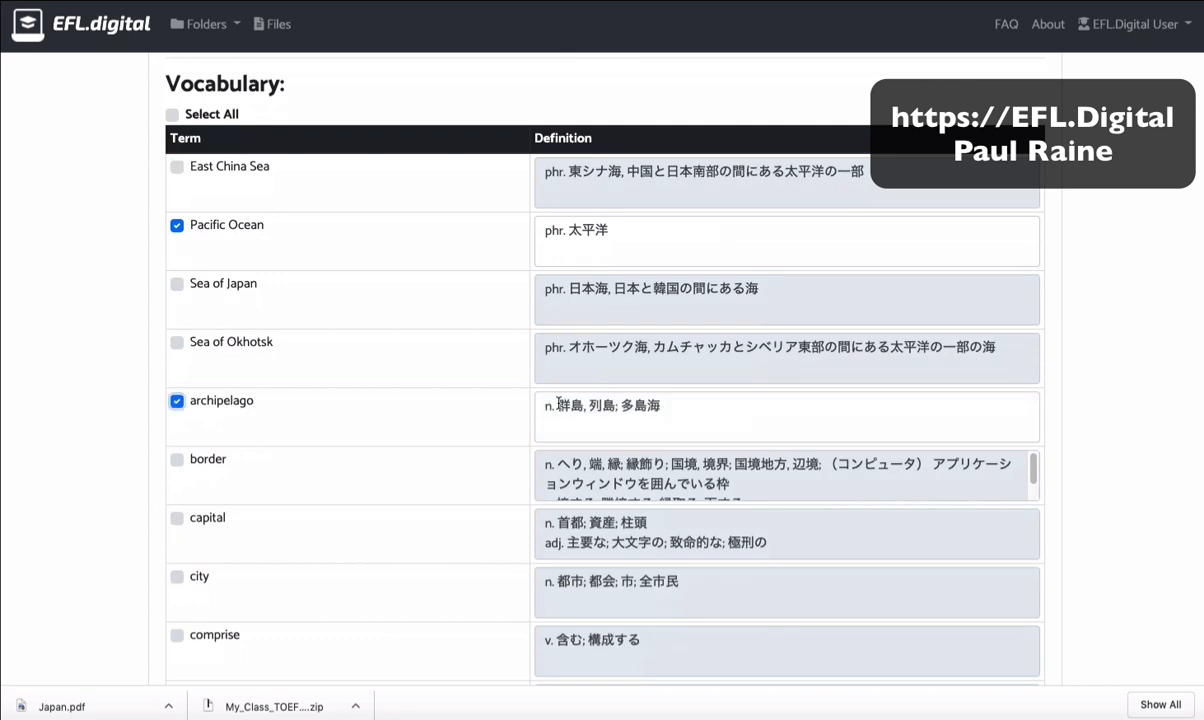
{"action": "left_click_drag", "start_coordinate": [558, 403], "coordinate": [677, 405]}
{"action": "left_click", "coordinate": [697, 405]}
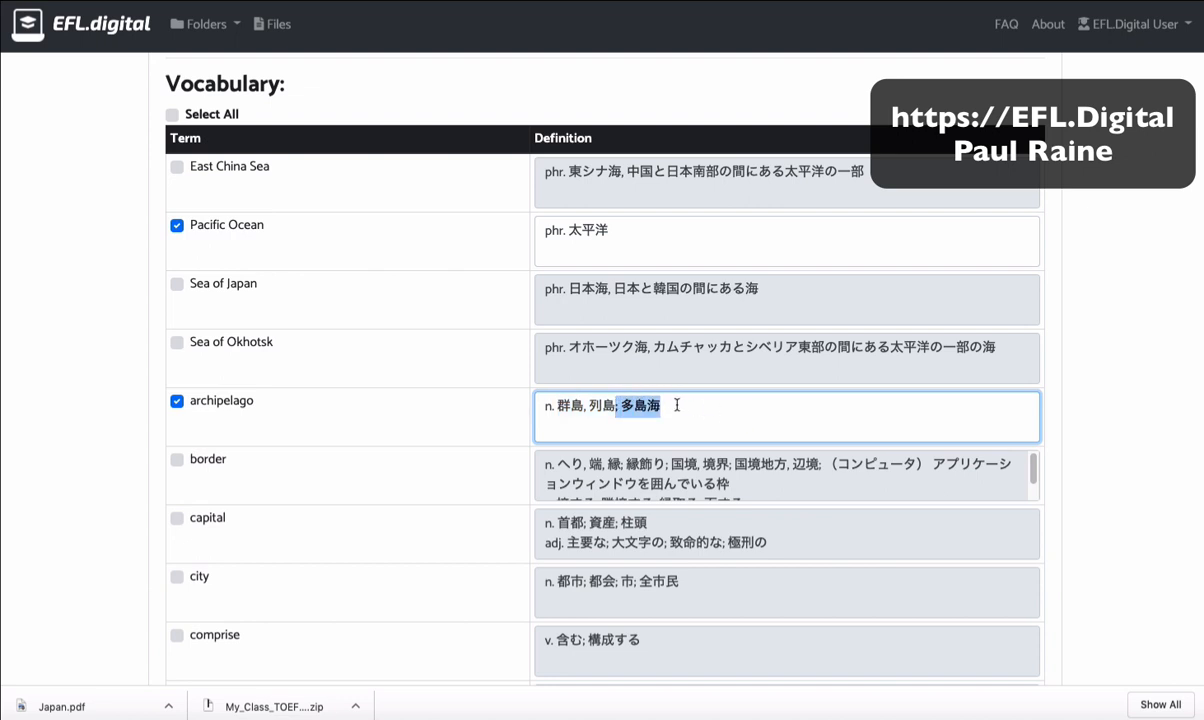
{"action": "key", "text": "BackSpace"}
{"action": "left_click", "coordinate": [130, 396]}
Select the term border and delete its noun meanings, keeping only "v. 接する, 隣接する; 縁取る; 面する".
{"action": "scroll", "coordinate": [99, 480], "scroll_direction": "down", "scroll_amount": 2}
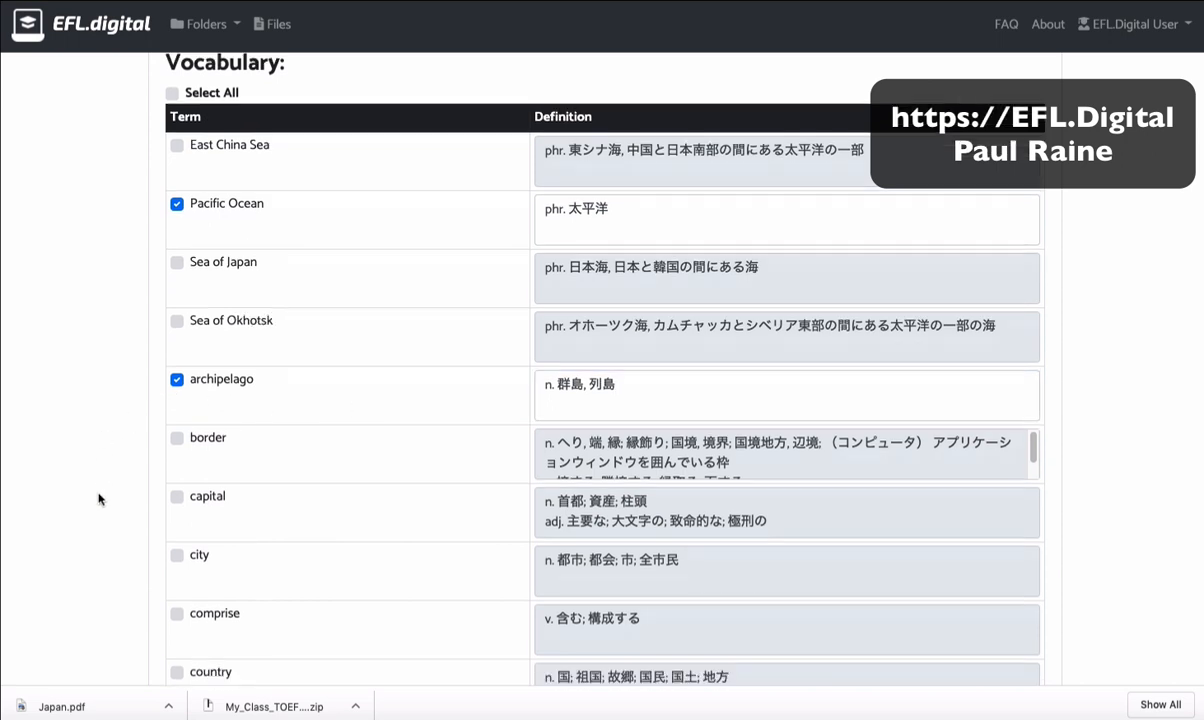
{"action": "left_click", "coordinate": [207, 385]}
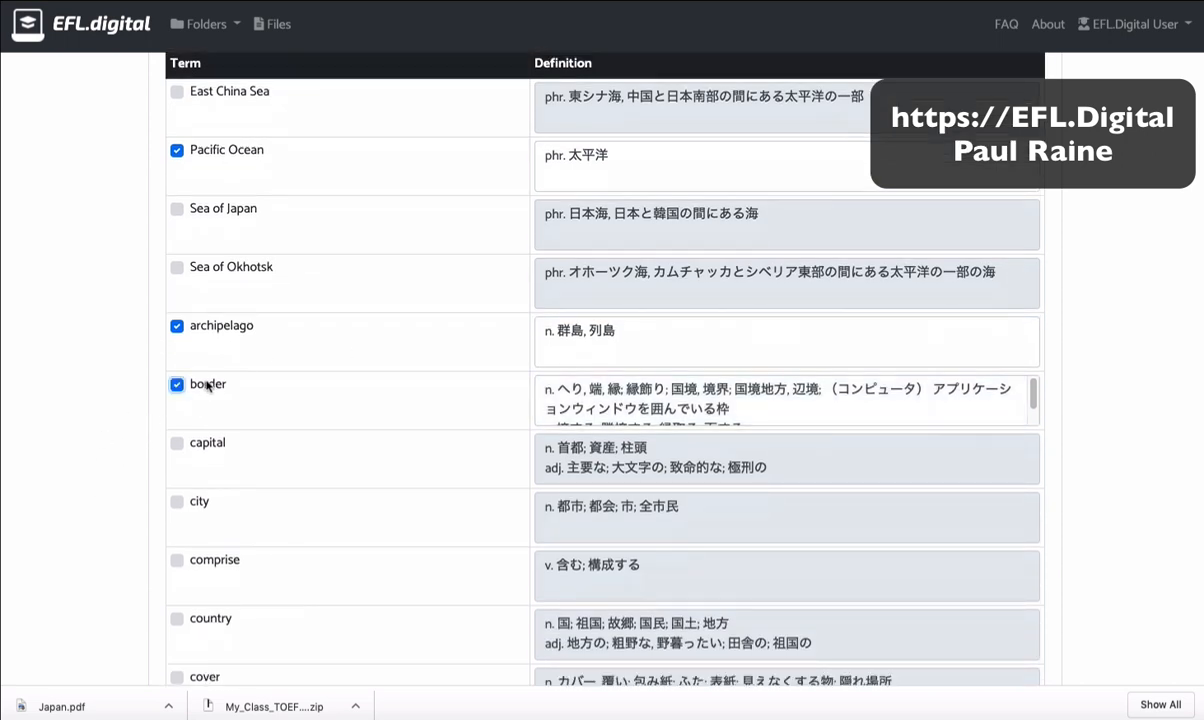
{"action": "mouse_move", "coordinate": [1033, 396]}
{"action": "left_mouse_down"}
{"action": "mouse_move", "coordinate": [1034, 413]}
{"action": "mouse_move", "coordinate": [1034, 392]}
{"action": "left_mouse_up"}
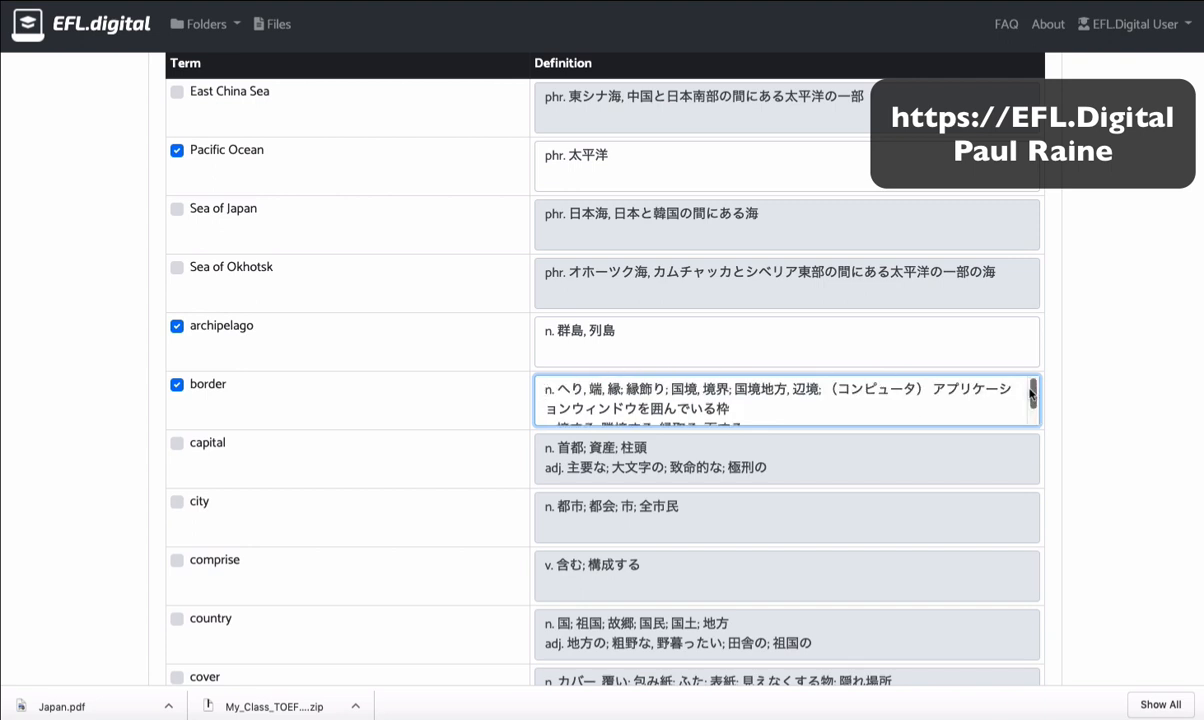
{"action": "scroll", "coordinate": [787, 408], "scroll_direction": "down", "scroll_amount": 1}
{"action": "scroll", "coordinate": [975, 385], "scroll_direction": "up", "scroll_amount": 1}
{"action": "scroll", "coordinate": [975, 385], "scroll_direction": "down", "scroll_amount": 1}
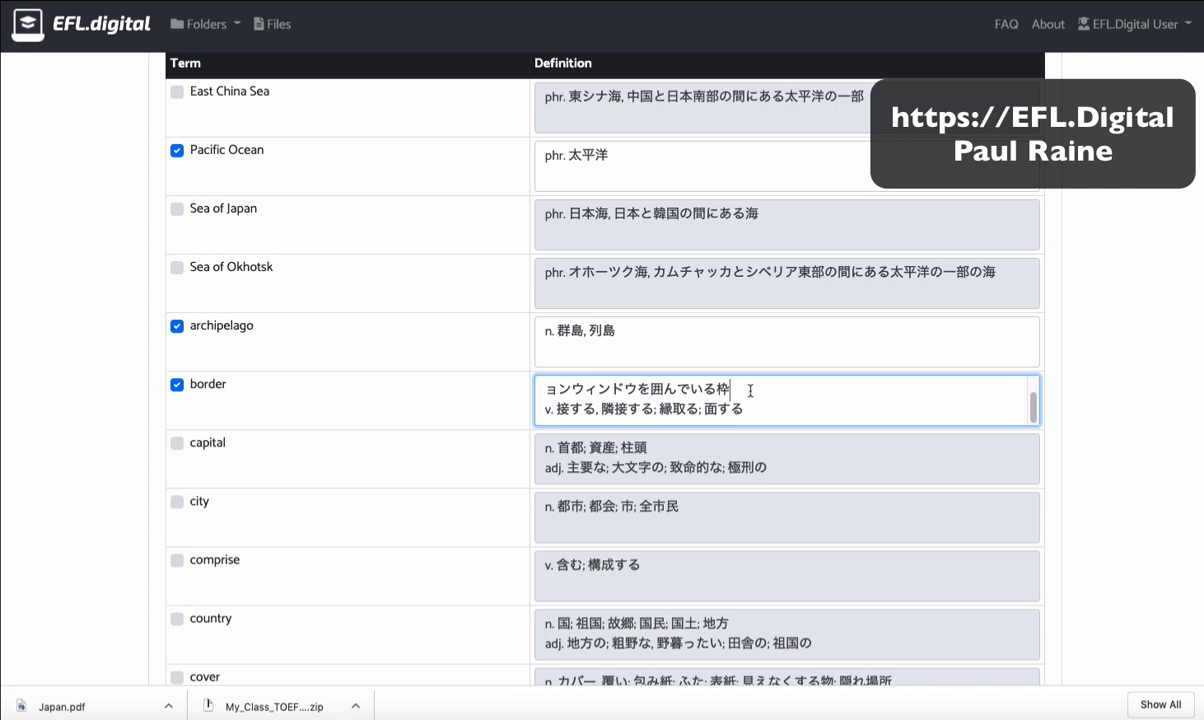
{"action": "left_click_drag", "start_coordinate": [750, 391], "coordinate": [545, 369]}
{"action": "key", "text": "BackSpace"}
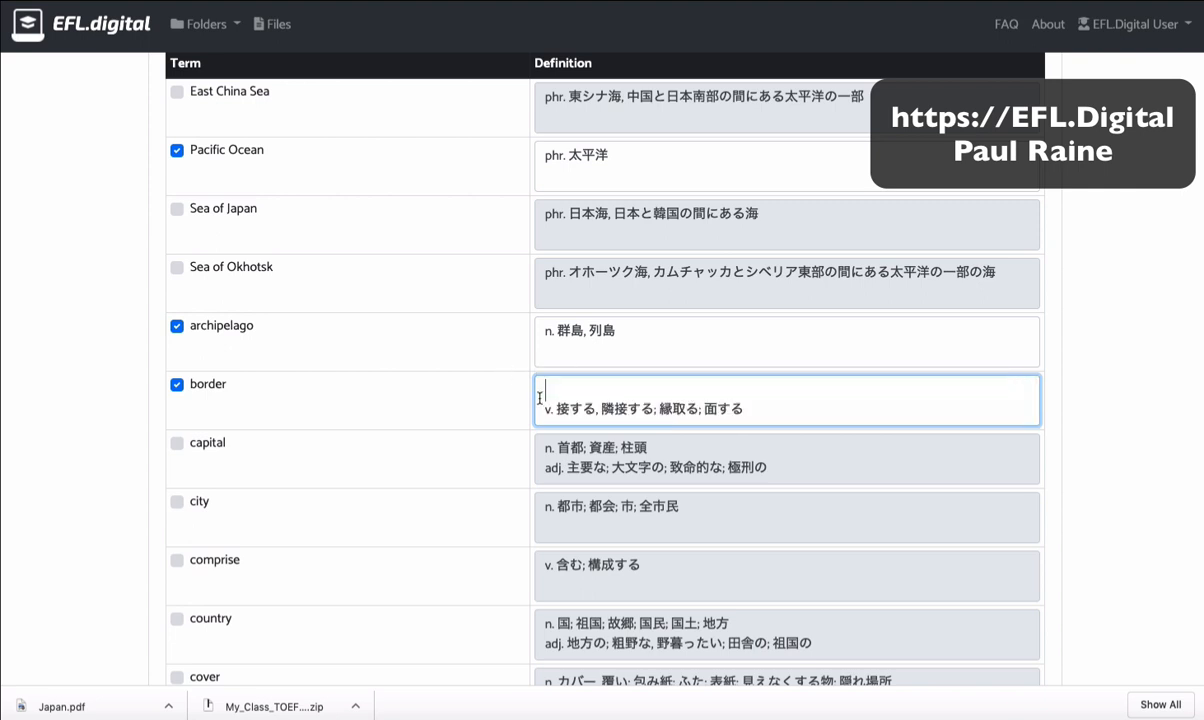
{"action": "key", "text": "BackSpace"}
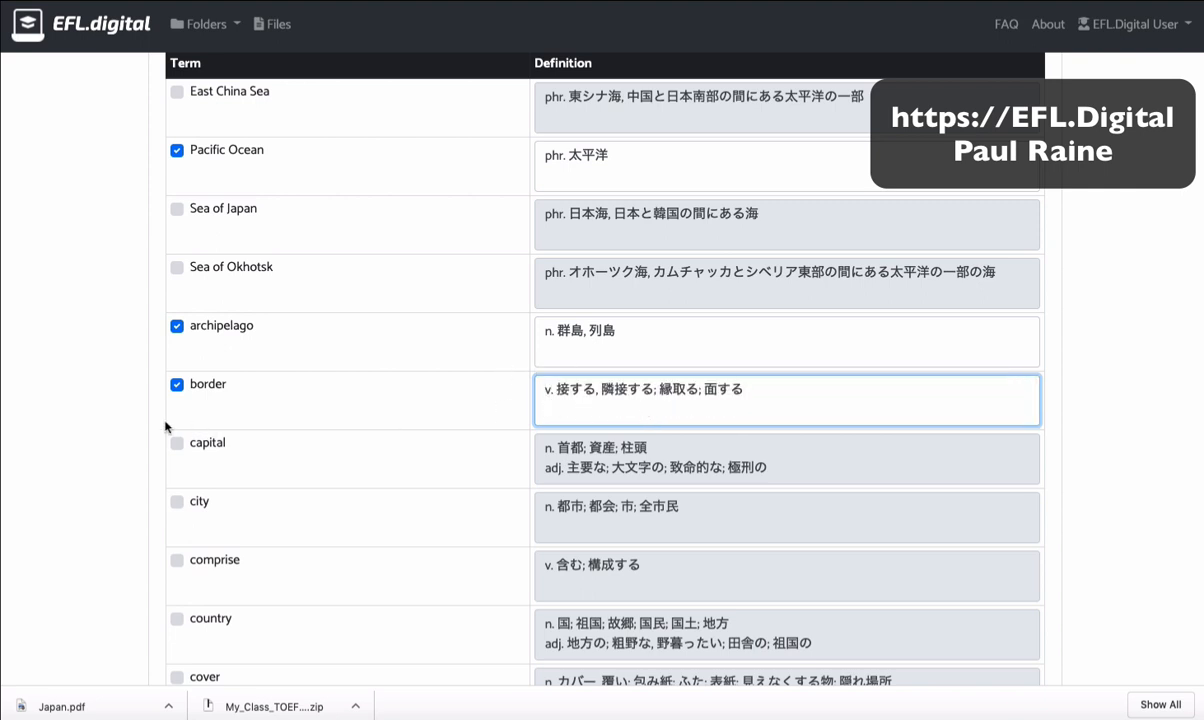
{"action": "scroll", "coordinate": [118, 440], "scroll_direction": "up", "scroll_amount": 1}
{"action": "scroll", "coordinate": [110, 470], "scroll_direction": "down", "scroll_amount": 5}
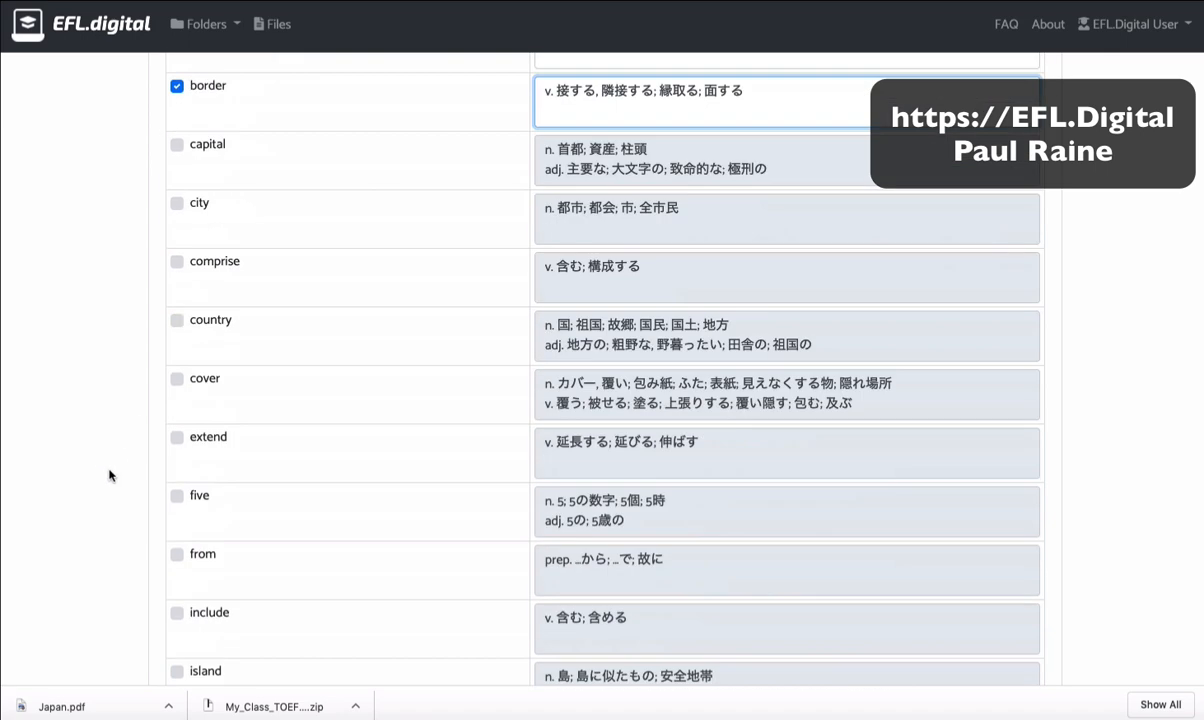
Include the first two Grammar sentences in the test, using Scramble for the first and Inflections for the second.
{"action": "scroll", "coordinate": [110, 470], "scroll_direction": "down", "scroll_amount": 13}
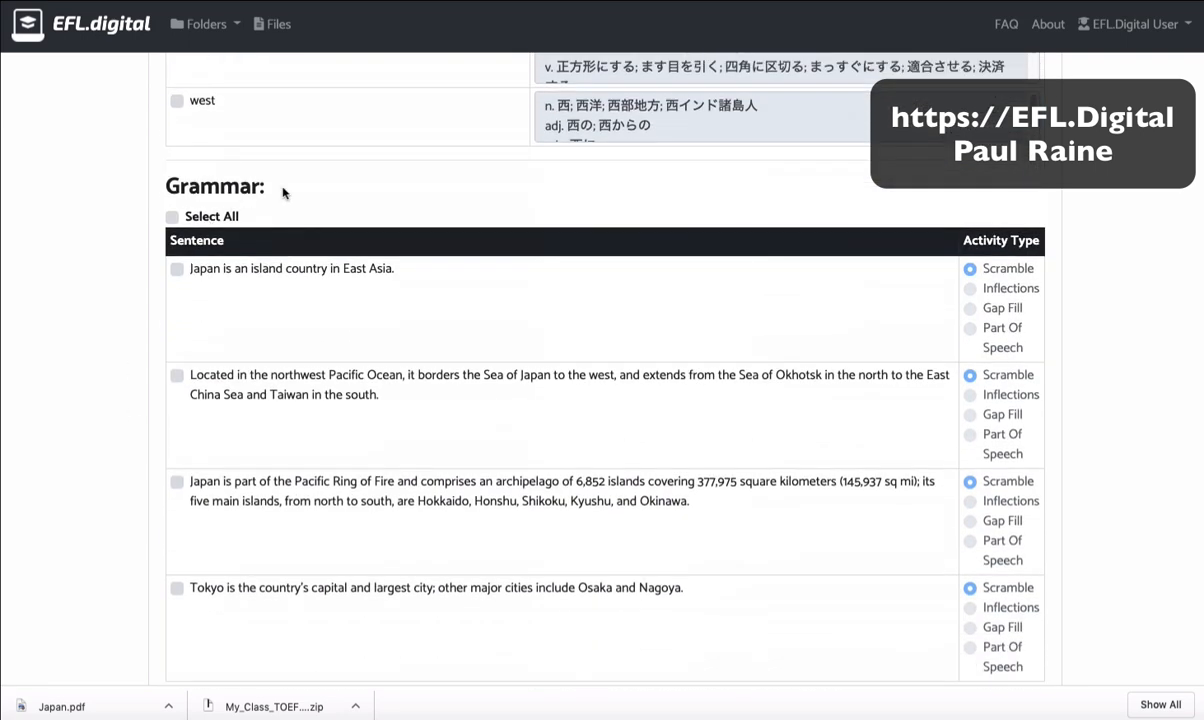
{"action": "left_click", "coordinate": [226, 272]}
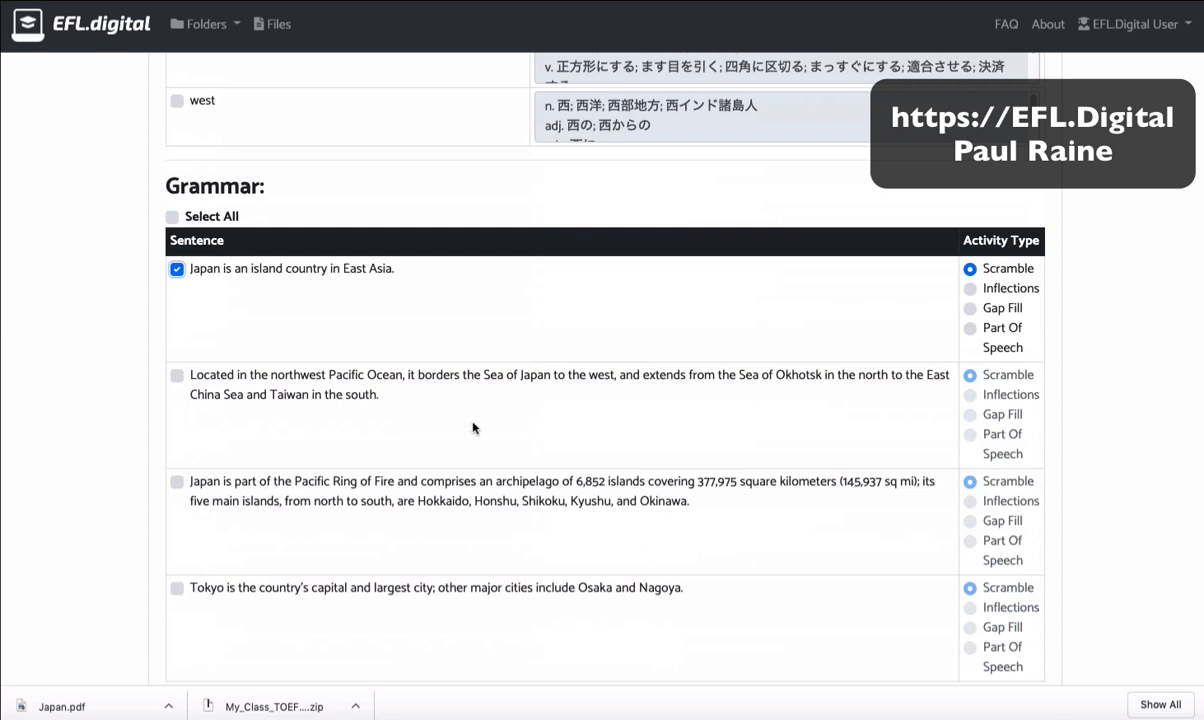
{"action": "scroll", "coordinate": [473, 428], "scroll_direction": "down", "scroll_amount": 1}
{"action": "left_click", "coordinate": [242, 352]}
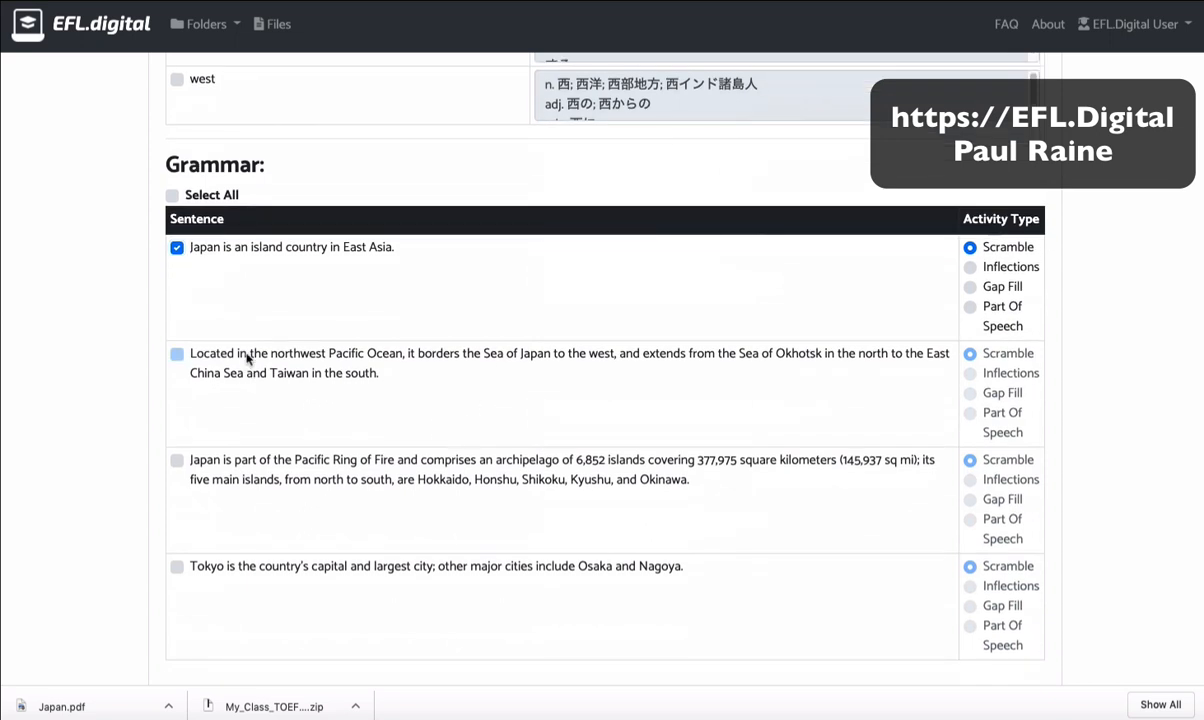
{"action": "left_click", "coordinate": [970, 373]}
Include the last two Grammar sentences, with Gap Fill for the Pacific Ring of Fire sentence and Part Of Speech for the Tokyo sentence.
{"action": "scroll", "coordinate": [596, 412], "scroll_direction": "down", "scroll_amount": 1}
{"action": "left_click", "coordinate": [334, 434]}
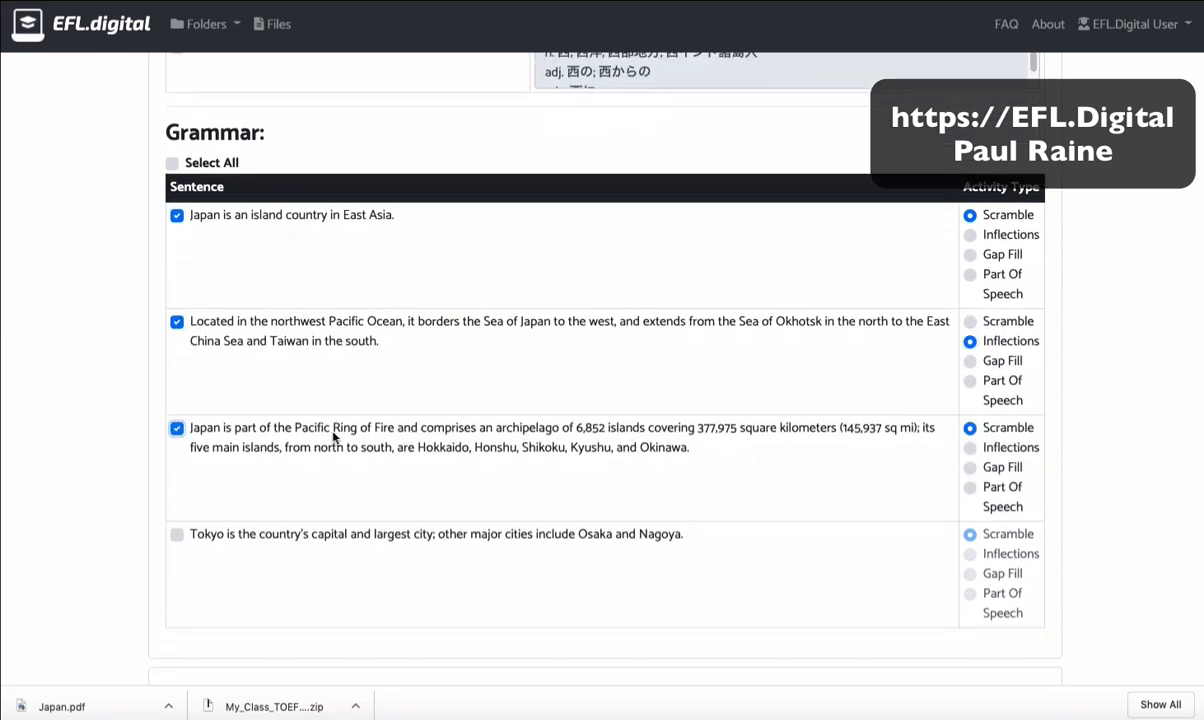
{"action": "scroll", "coordinate": [378, 490], "scroll_direction": "down", "scroll_amount": 1}
{"action": "left_click", "coordinate": [970, 446]}
{"action": "scroll", "coordinate": [431, 475], "scroll_direction": "down", "scroll_amount": 1}
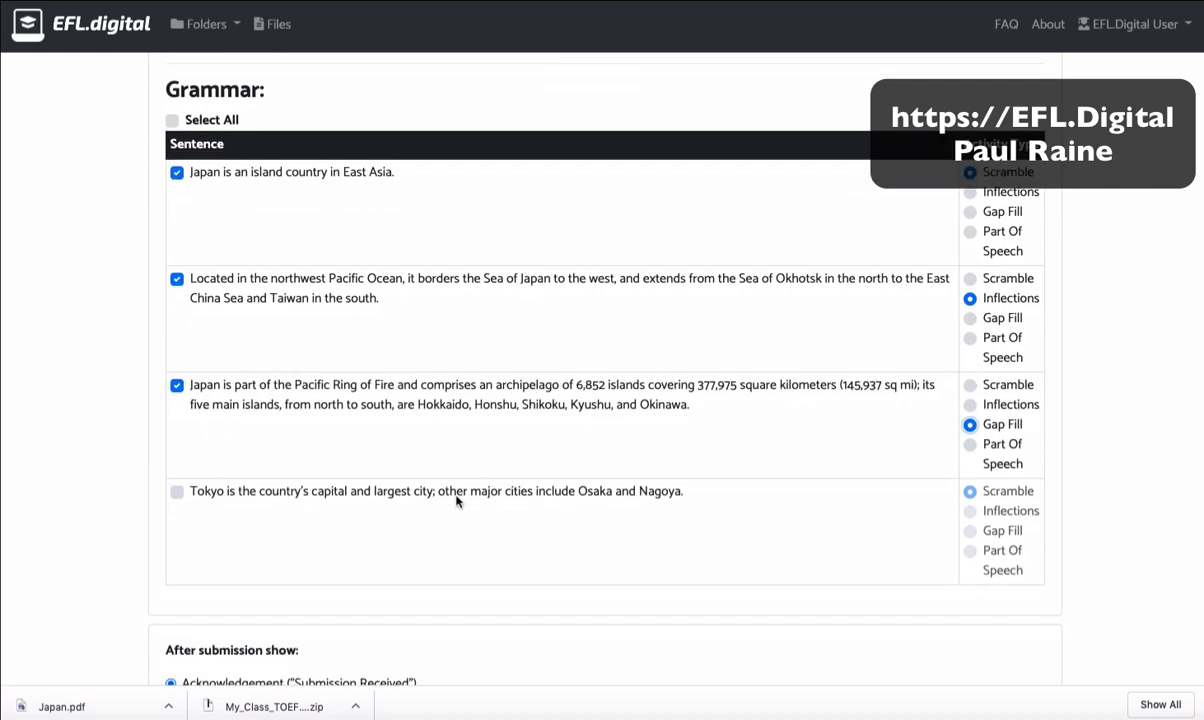
{"action": "left_click", "coordinate": [343, 491]}
{"action": "left_click", "coordinate": [1004, 552]}
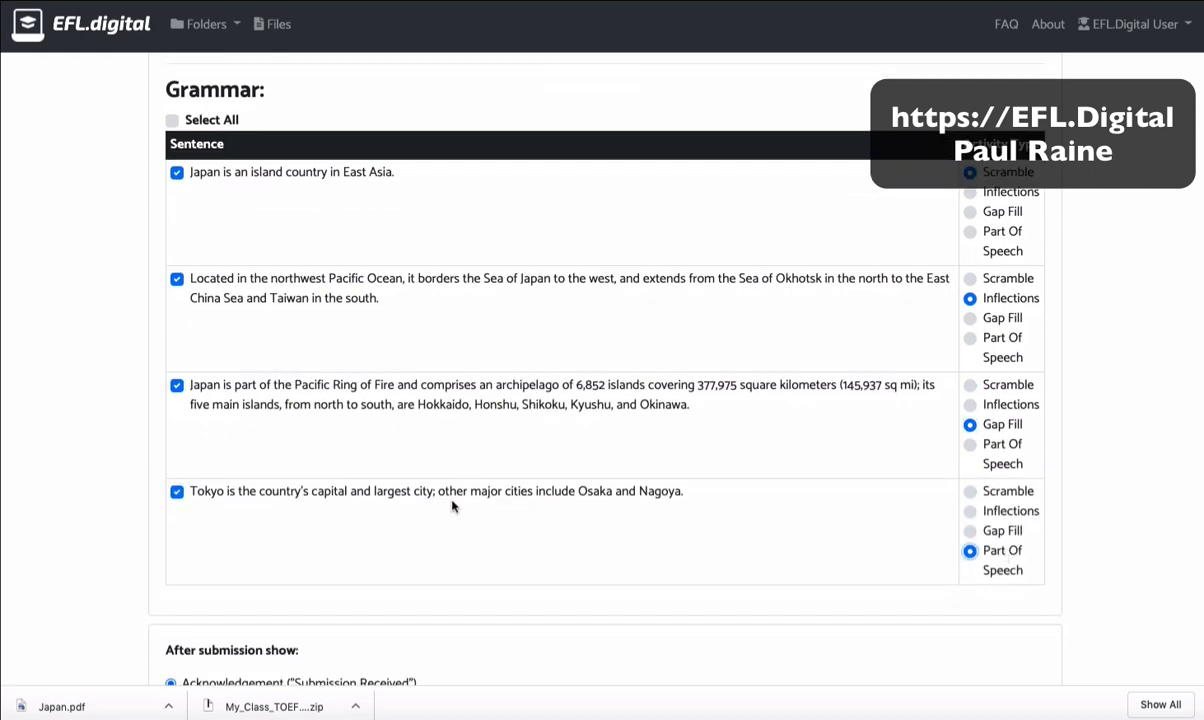
Save the Text To Test assignment with Acknowledgement as the after-submission display.
{"action": "scroll", "coordinate": [443, 502], "scroll_direction": "down", "scroll_amount": 3}
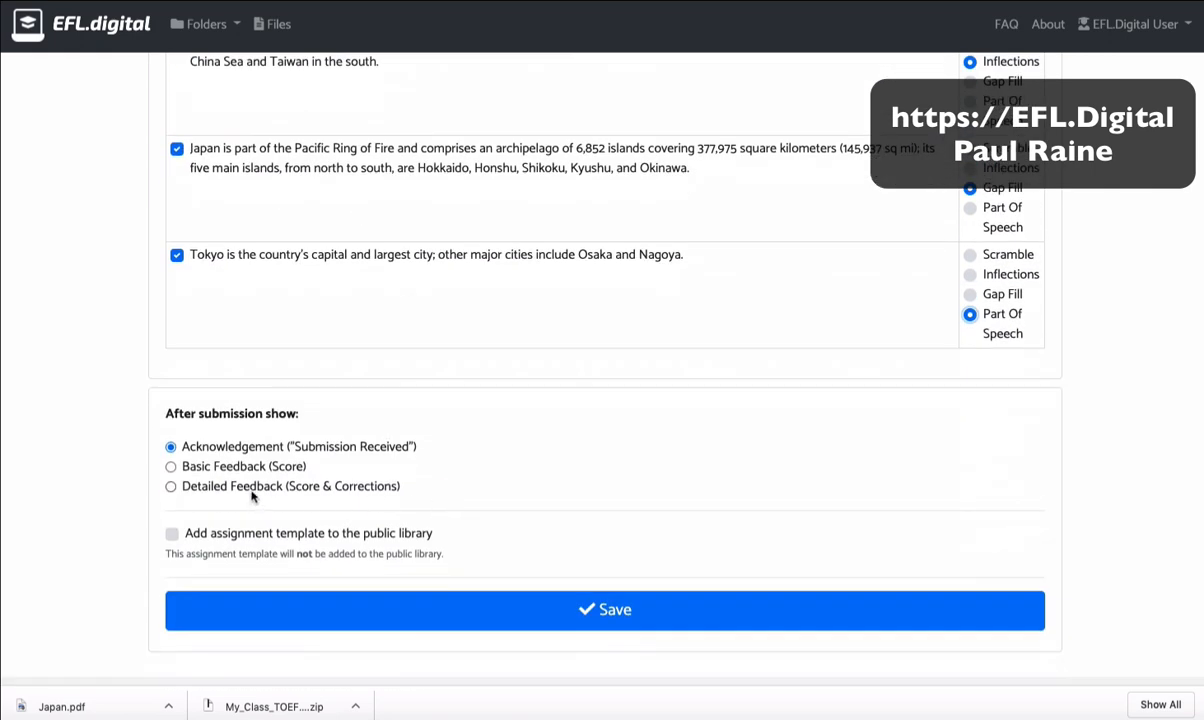
{"action": "left_click", "coordinate": [408, 612]}
{"action": "scroll", "coordinate": [390, 486], "scroll_direction": "down", "scroll_amount": 20}
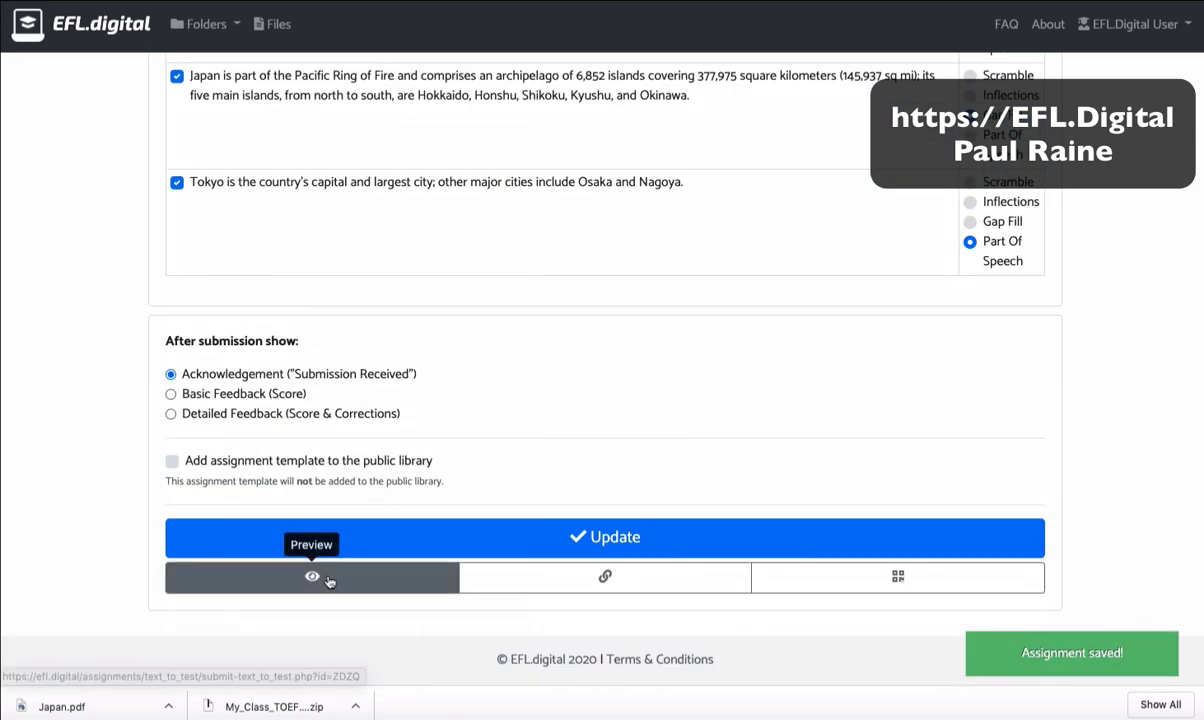
Preview the saved assignment as a student, look over the reading text and start the test.
{"action": "left_click", "coordinate": [312, 577]}
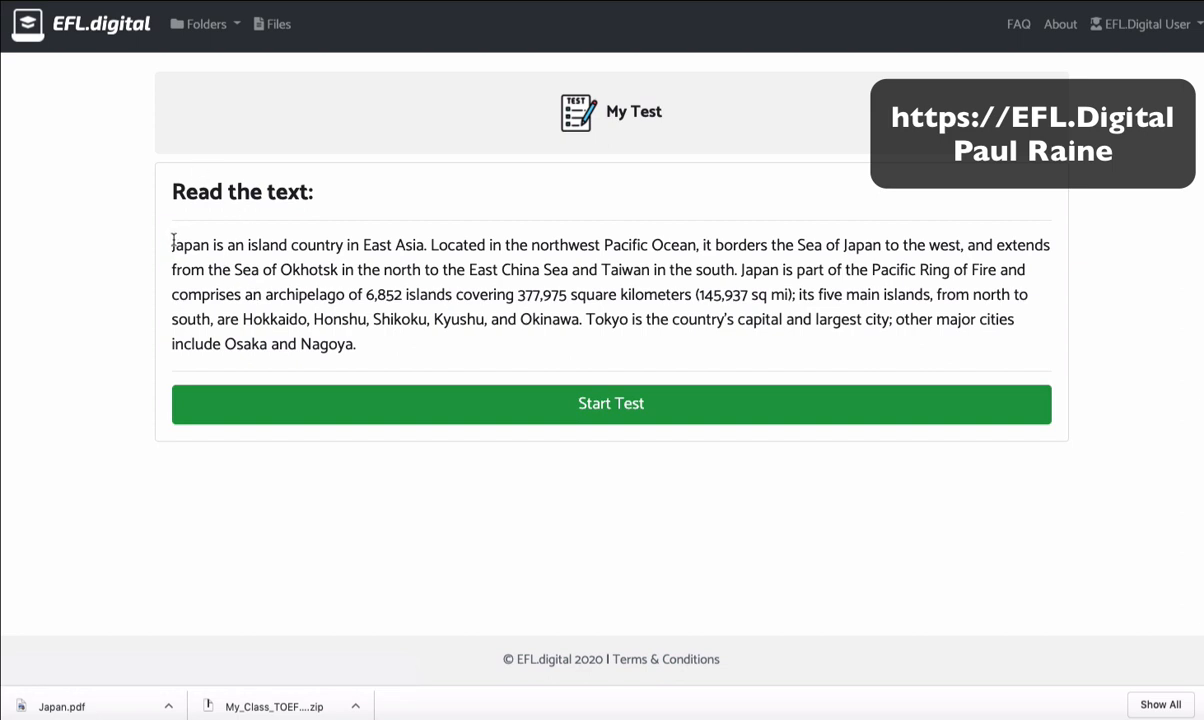
{"action": "left_click_drag", "start_coordinate": [173, 242], "coordinate": [378, 357]}
{"action": "left_click", "coordinate": [413, 297]}
{"action": "left_click", "coordinate": [645, 405]}
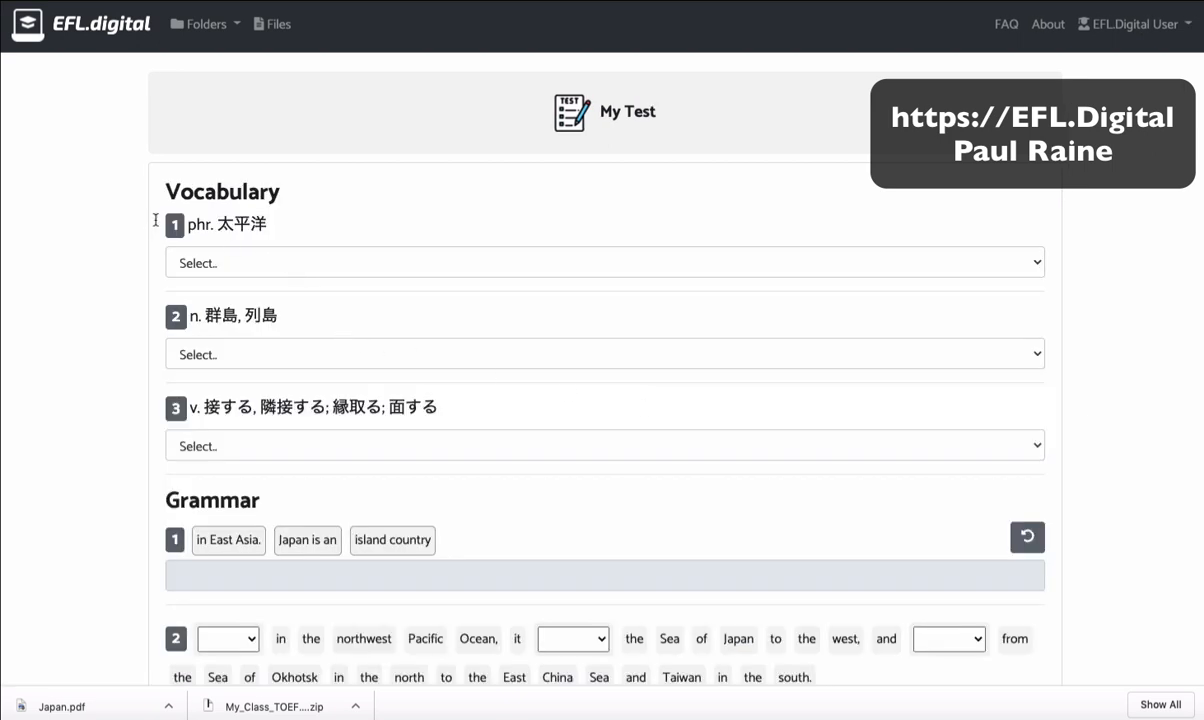
Answer the three Vocabulary questions with Pacific Ocean, archipelago and border, in that order.
{"action": "left_click", "coordinate": [280, 264]}
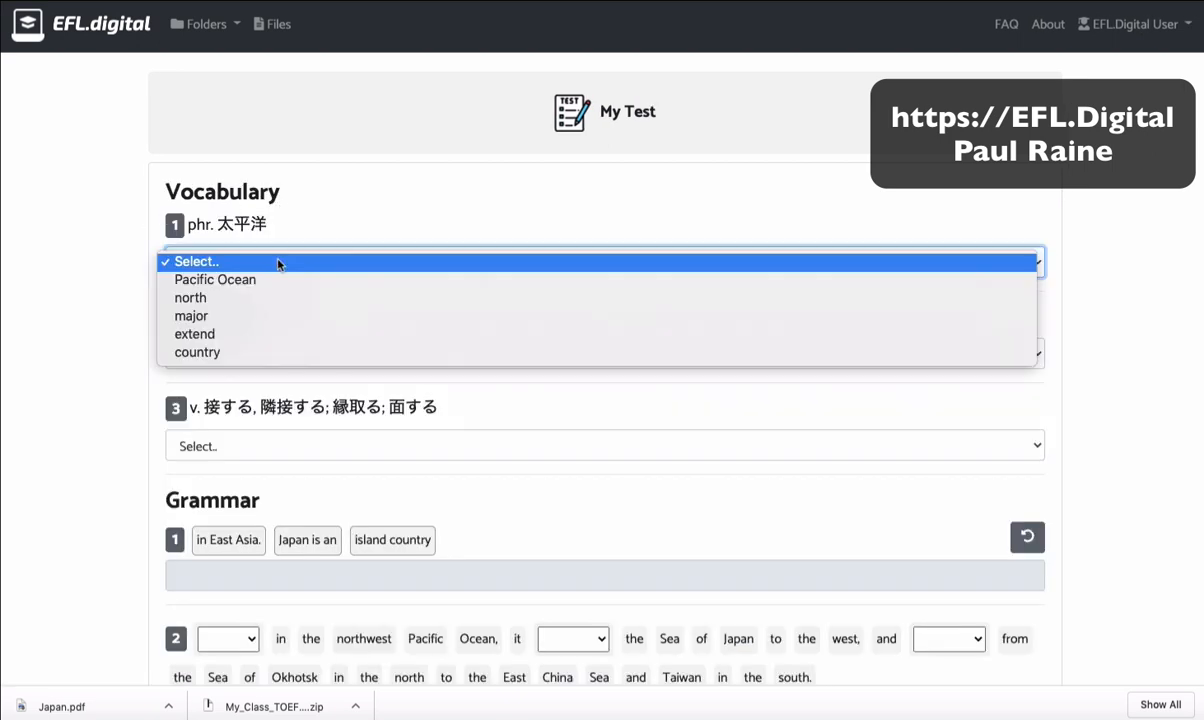
{"action": "left_click", "coordinate": [97, 295]}
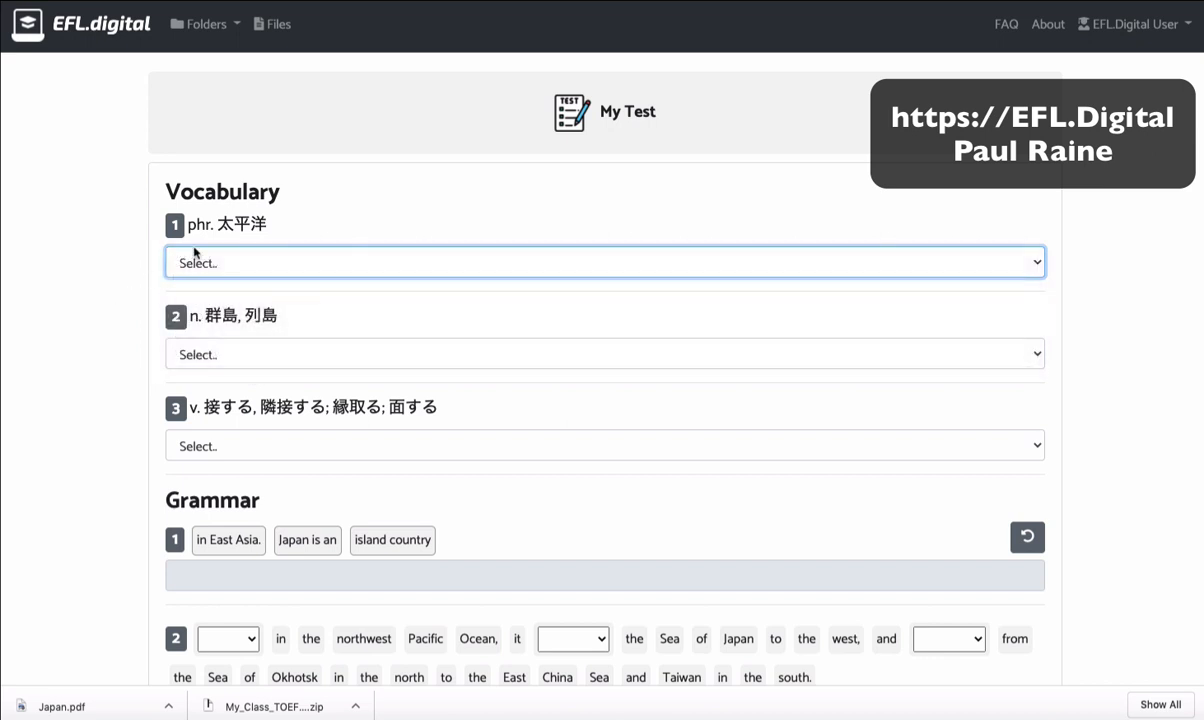
{"action": "left_click", "coordinate": [316, 263]}
{"action": "left_click", "coordinate": [310, 281]}
{"action": "left_click", "coordinate": [300, 354]}
{"action": "left_click", "coordinate": [290, 373]}
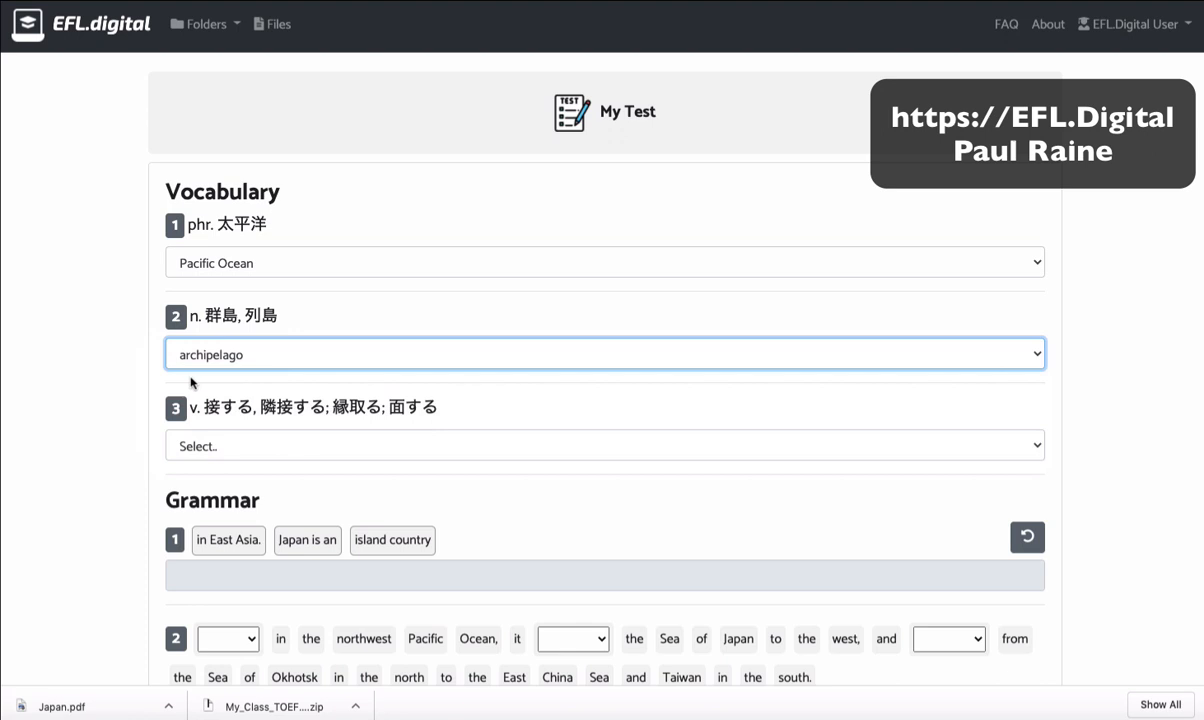
{"action": "left_click", "coordinate": [281, 444]}
{"action": "left_click", "coordinate": [261, 484]}
Unscramble Grammar question 1 into "Japan is an island country in East Asia.".
{"action": "scroll", "coordinate": [99, 462], "scroll_direction": "down", "scroll_amount": 2}
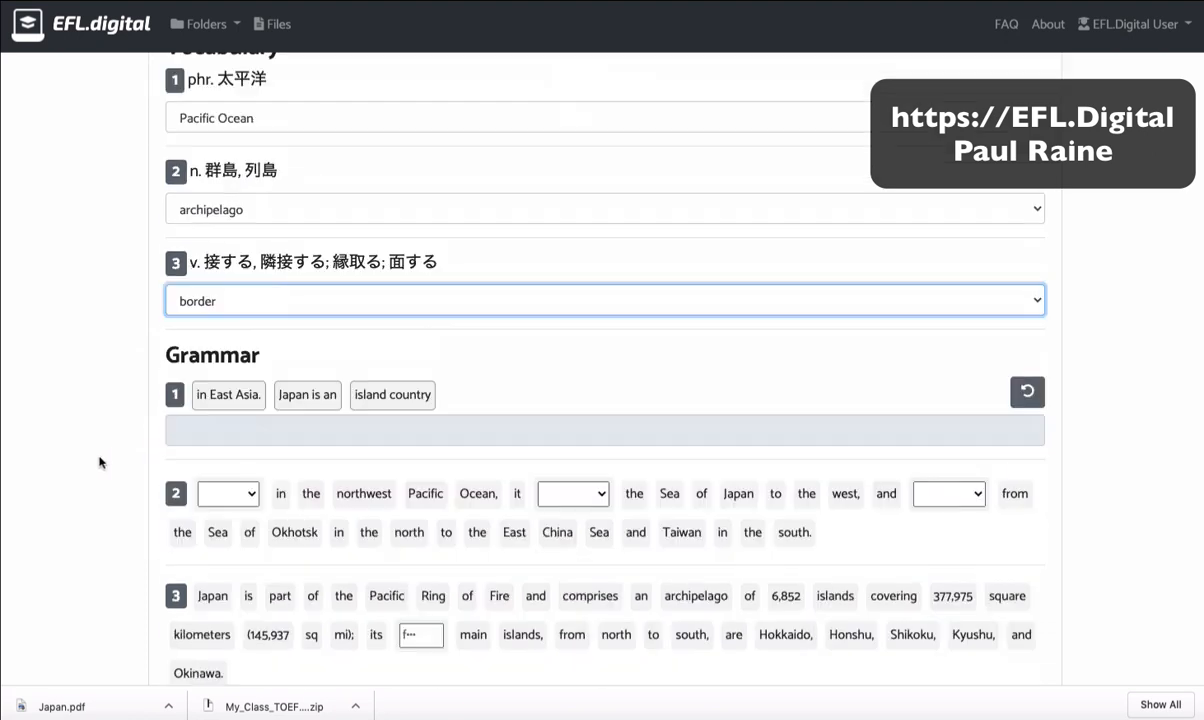
{"action": "scroll", "coordinate": [99, 462], "scroll_direction": "down", "scroll_amount": 1}
{"action": "scroll", "coordinate": [99, 462], "scroll_direction": "down", "scroll_amount": 2}
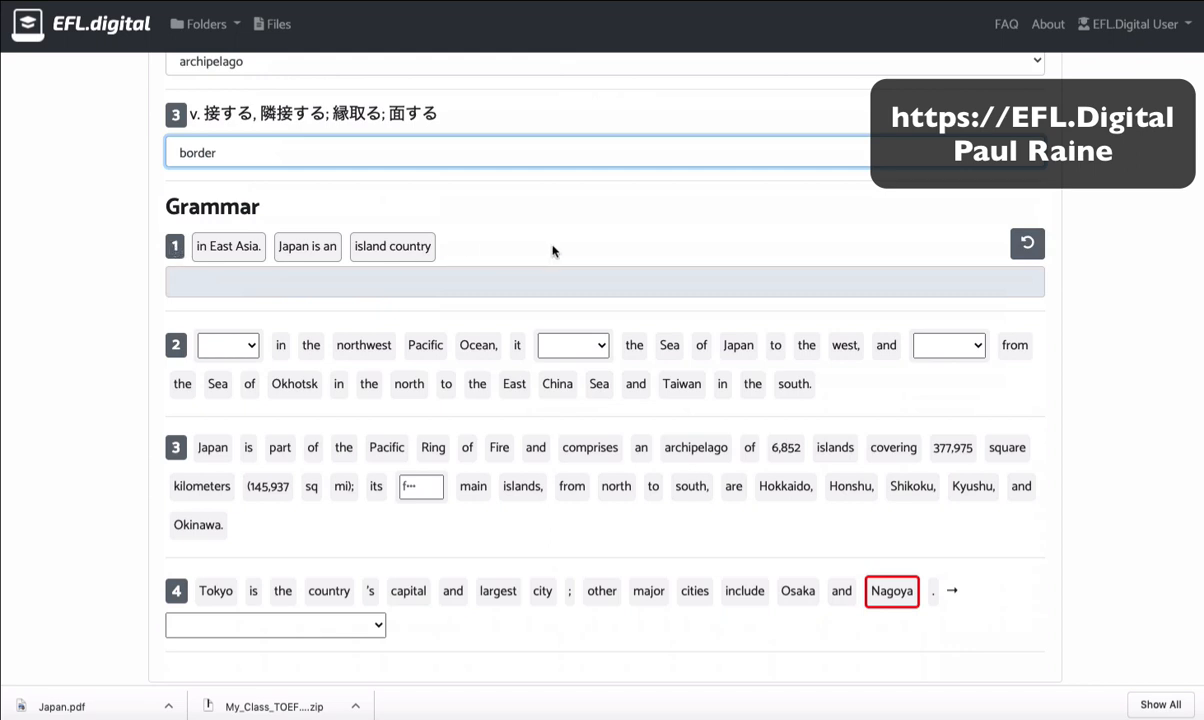
{"action": "left_click", "coordinate": [316, 249]}
{"action": "left_click", "coordinate": [375, 242]}
{"action": "left_click", "coordinate": [226, 243]}
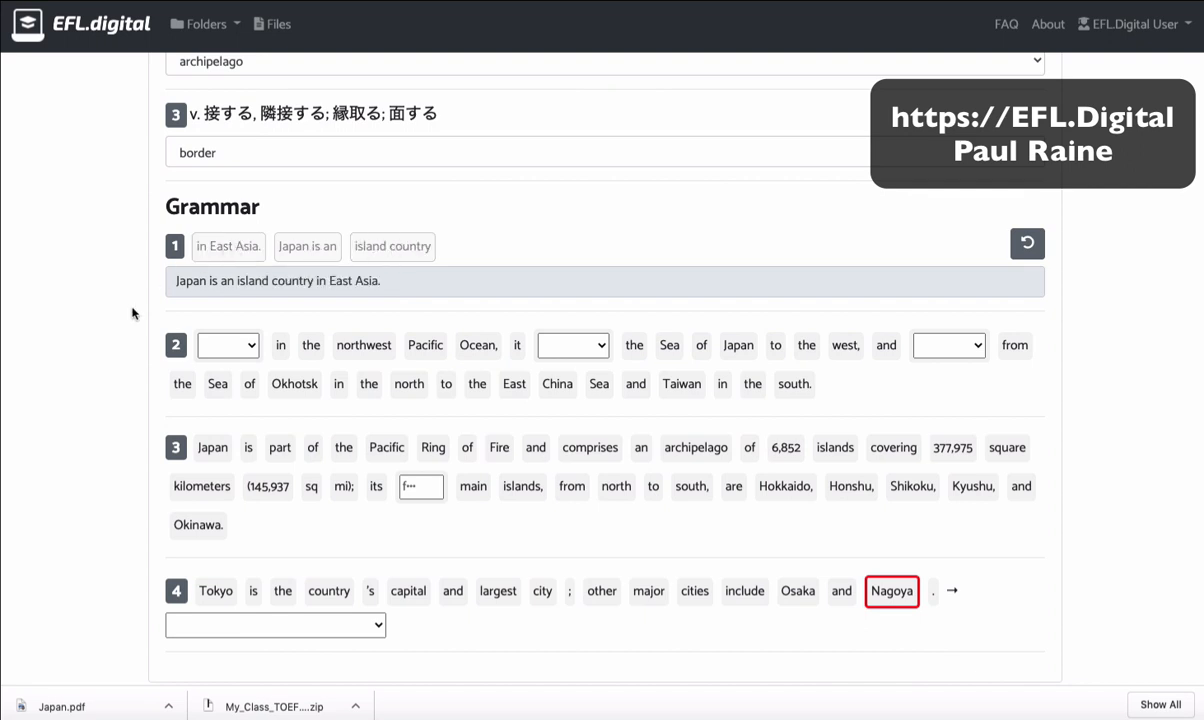
Complete the three verb gaps in Grammar question 2 with located, borders and extends.
{"action": "scroll", "coordinate": [122, 372], "scroll_direction": "down", "scroll_amount": 1}
{"action": "scroll", "coordinate": [686, 288], "scroll_direction": "down", "scroll_amount": 1}
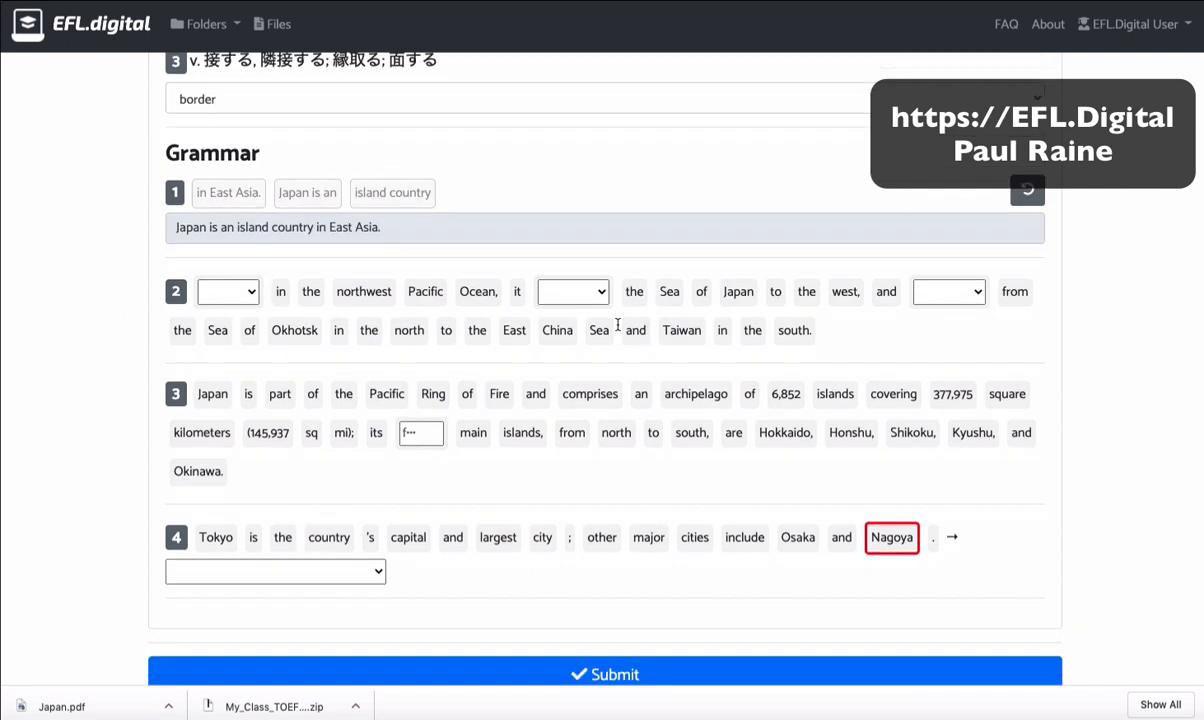
{"action": "left_click", "coordinate": [238, 290]}
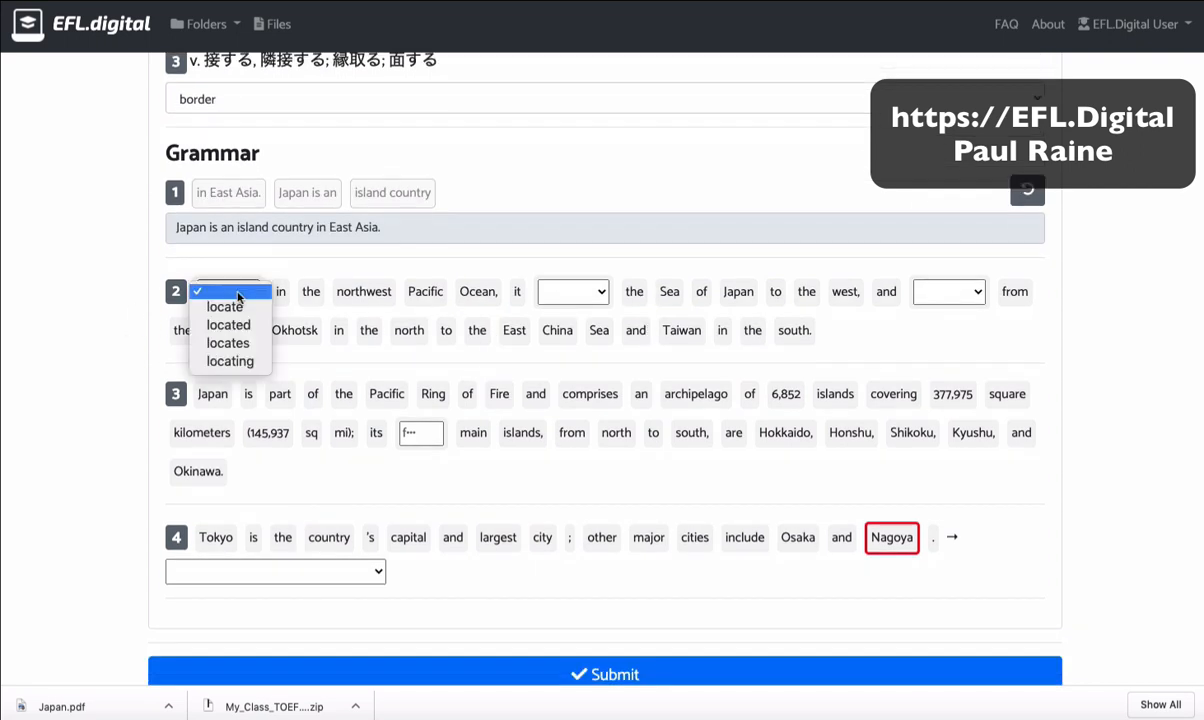
{"action": "left_click", "coordinate": [100, 350]}
{"action": "left_click", "coordinate": [200, 290]}
{"action": "left_click", "coordinate": [238, 325]}
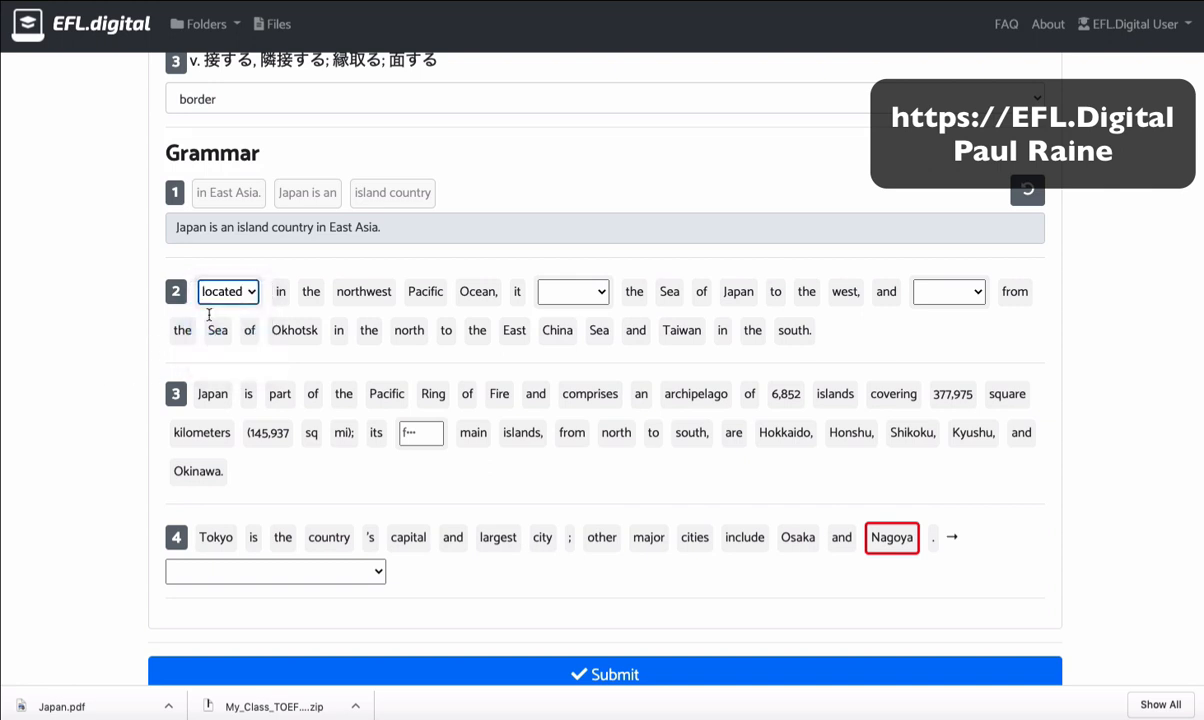
{"action": "left_click", "coordinate": [573, 291]}
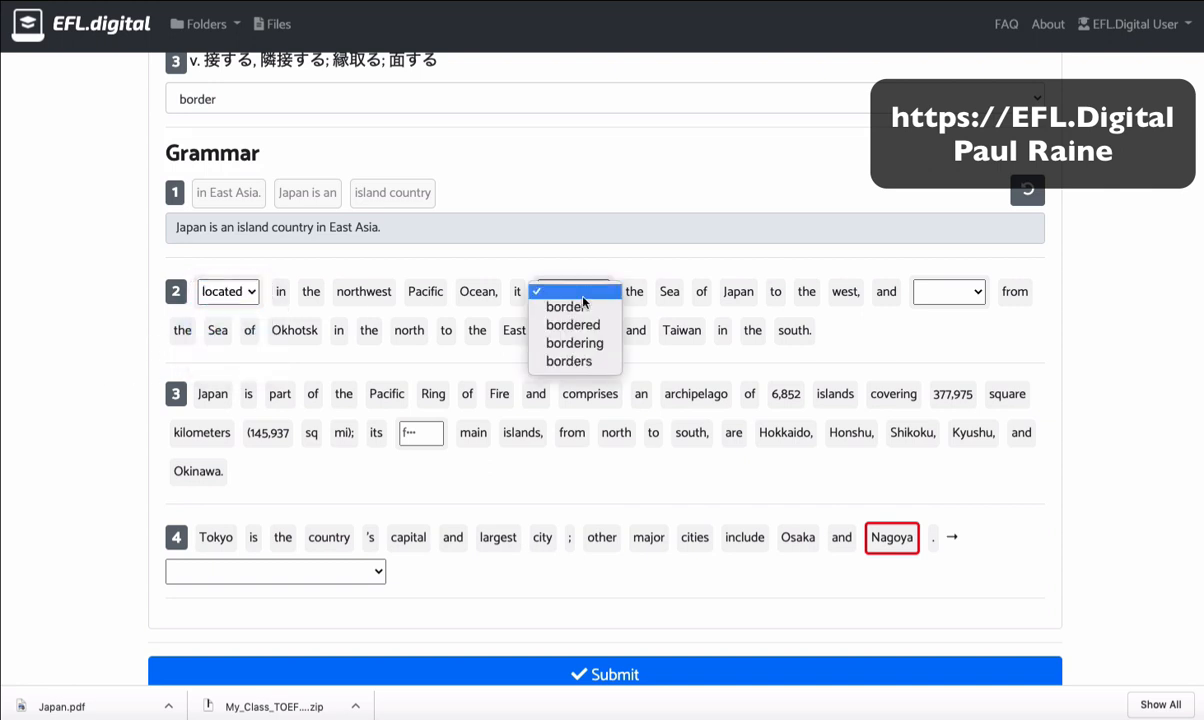
{"action": "left_click", "coordinate": [588, 356]}
{"action": "left_click", "coordinate": [945, 291]}
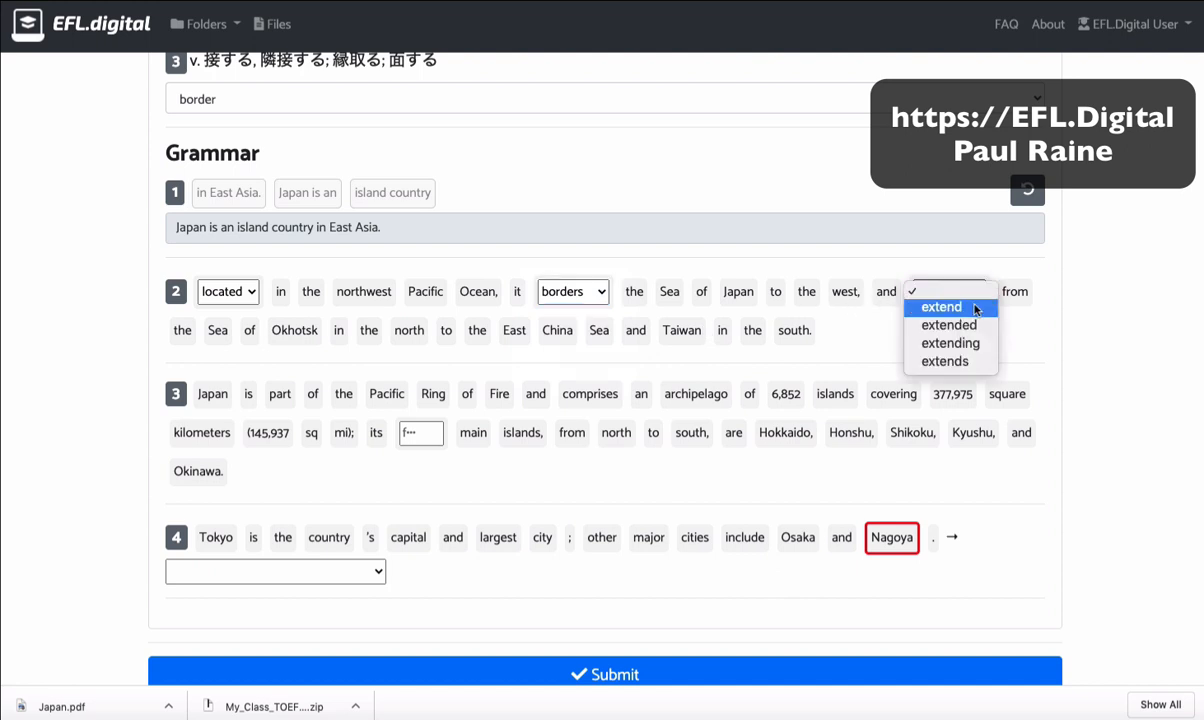
{"action": "left_click", "coordinate": [968, 362]}
Fill the gap in Grammar question 3 with "four" and classify Nagoya in question 4 as "noun, proper singular".
{"action": "scroll", "coordinate": [437, 372], "scroll_direction": "down", "scroll_amount": 1}
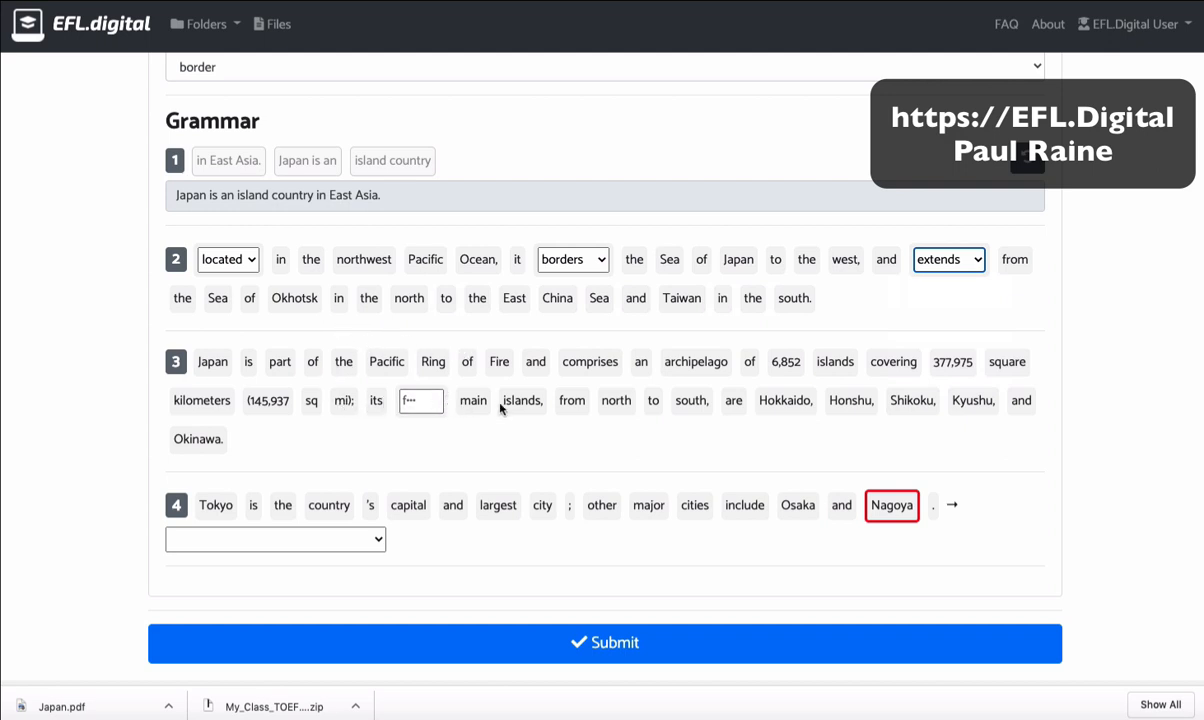
{"action": "left_click", "coordinate": [439, 396]}
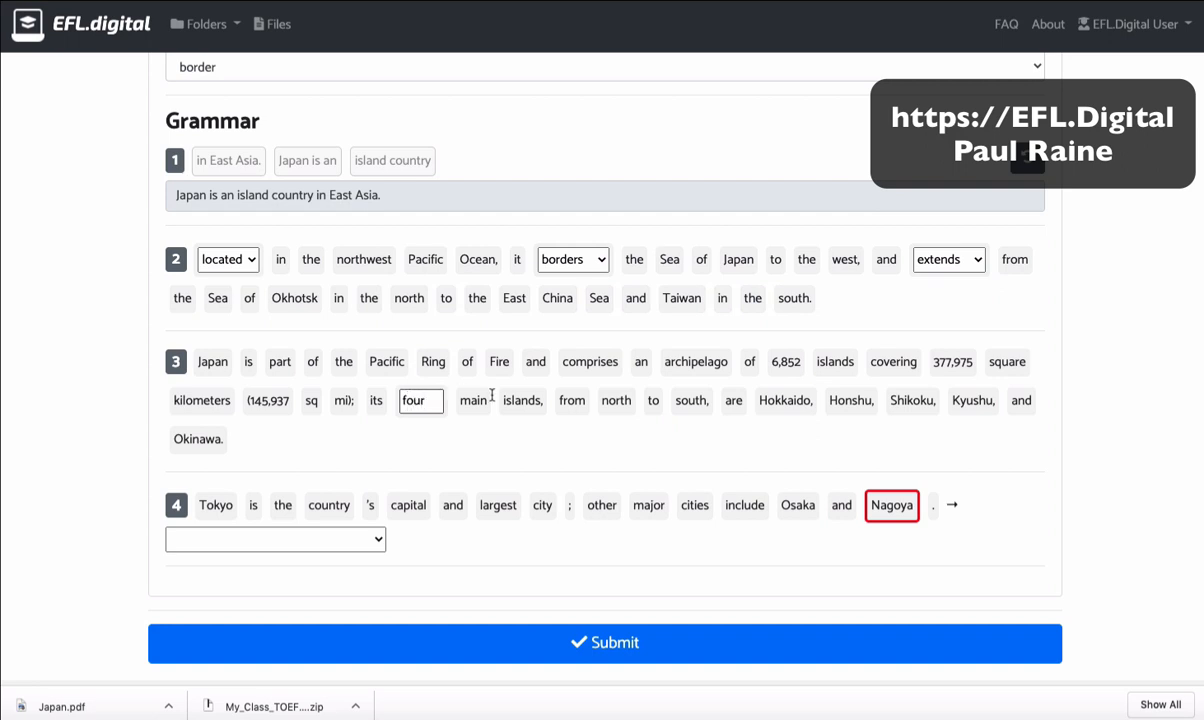
{"action": "scroll", "coordinate": [240, 483], "scroll_direction": "down", "scroll_amount": 1}
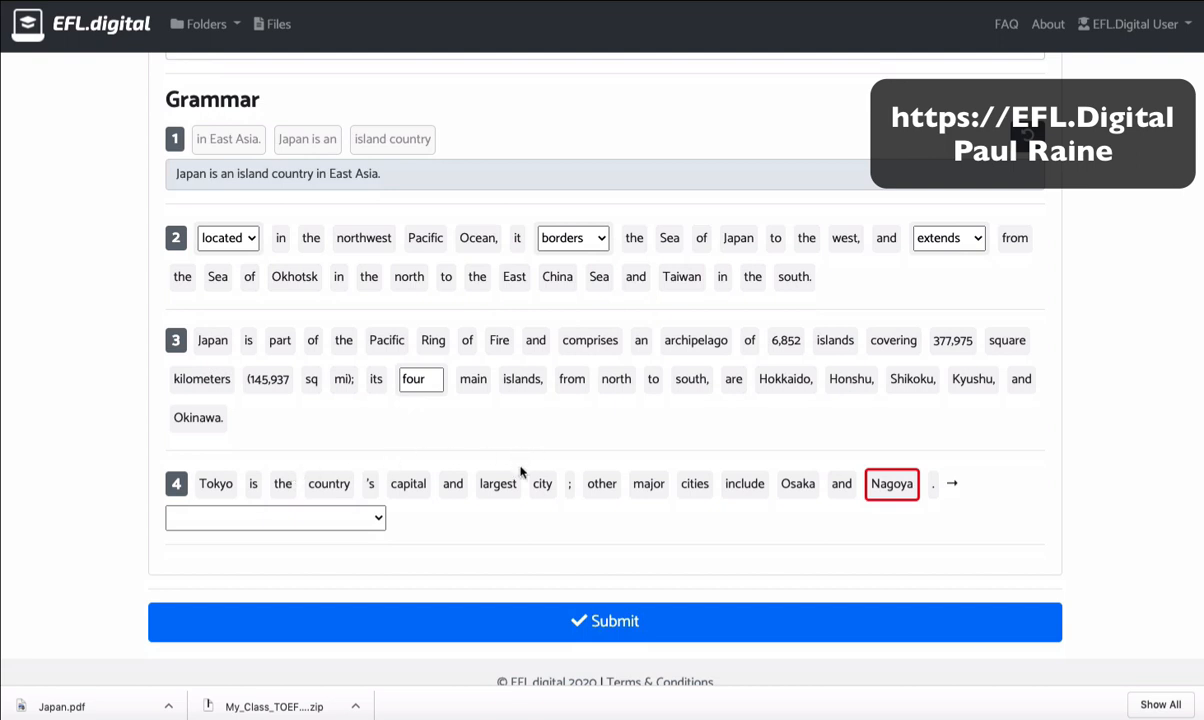
{"action": "scroll", "coordinate": [537, 505], "scroll_direction": "down", "scroll_amount": 1}
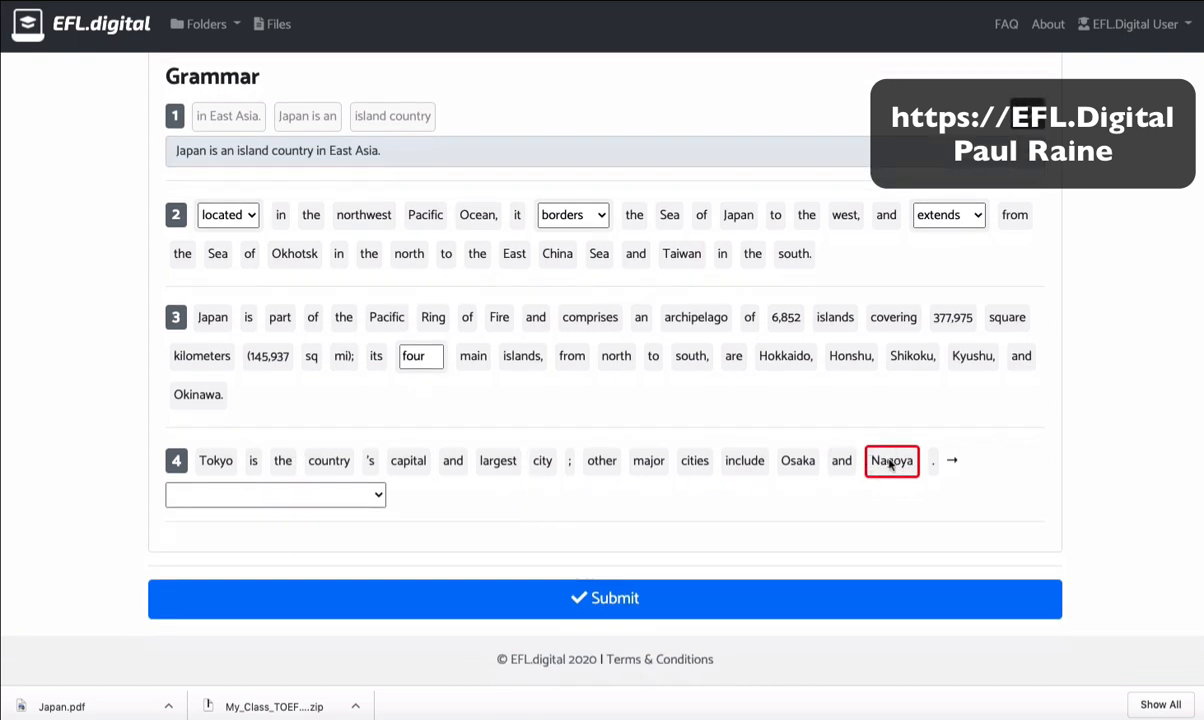
{"action": "left_click", "coordinate": [240, 494]}
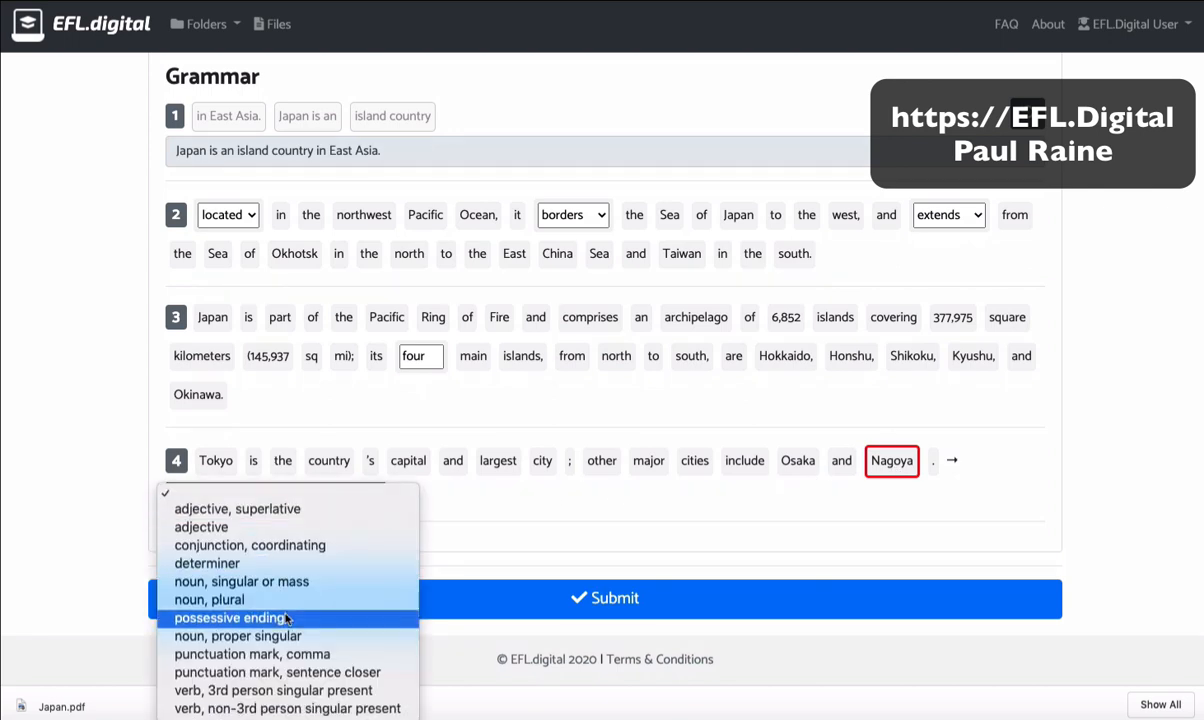
{"action": "left_click", "coordinate": [334, 636]}
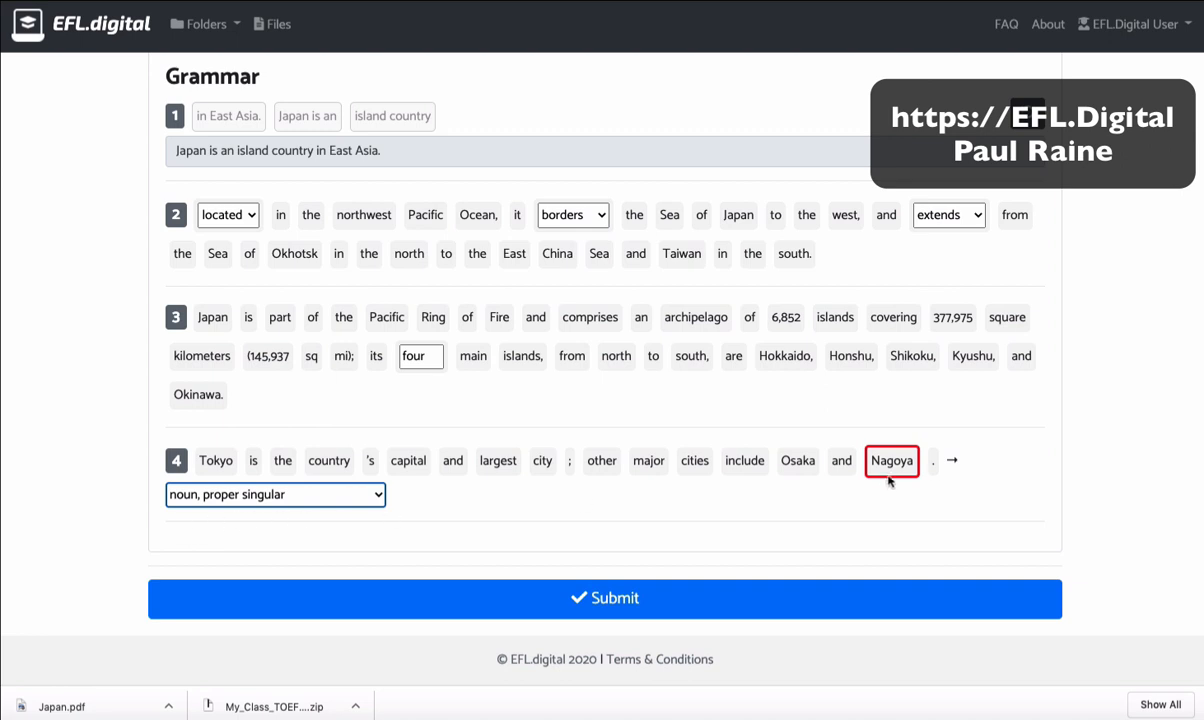
Submit the test with the submitter's name and the student ID, entering the ID again as confirmation.
{"action": "left_click", "coordinate": [384, 602]}
{"action": "type", "text": "Paul"}
{"action": "key", "text": "Tab"}
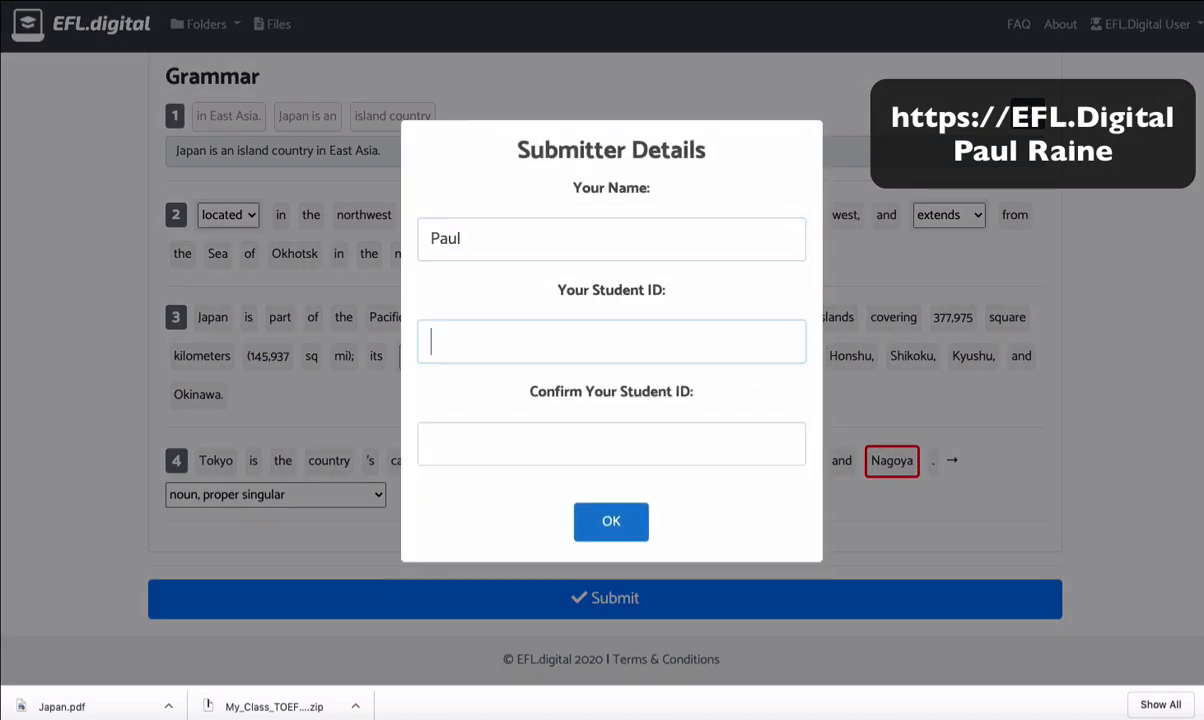
{"action": "type", "text": "1234"}
{"action": "left_click", "coordinate": [475, 451]}
{"action": "type", "text": "1234"}
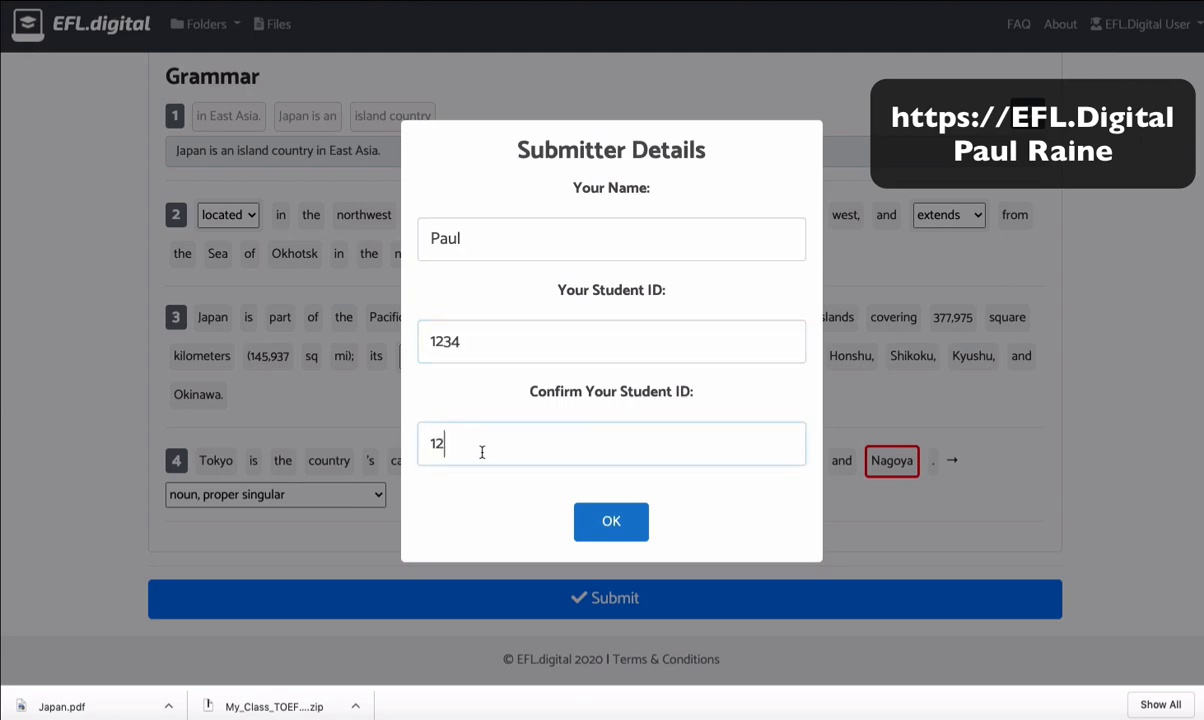
{"action": "left_click", "coordinate": [640, 535]}
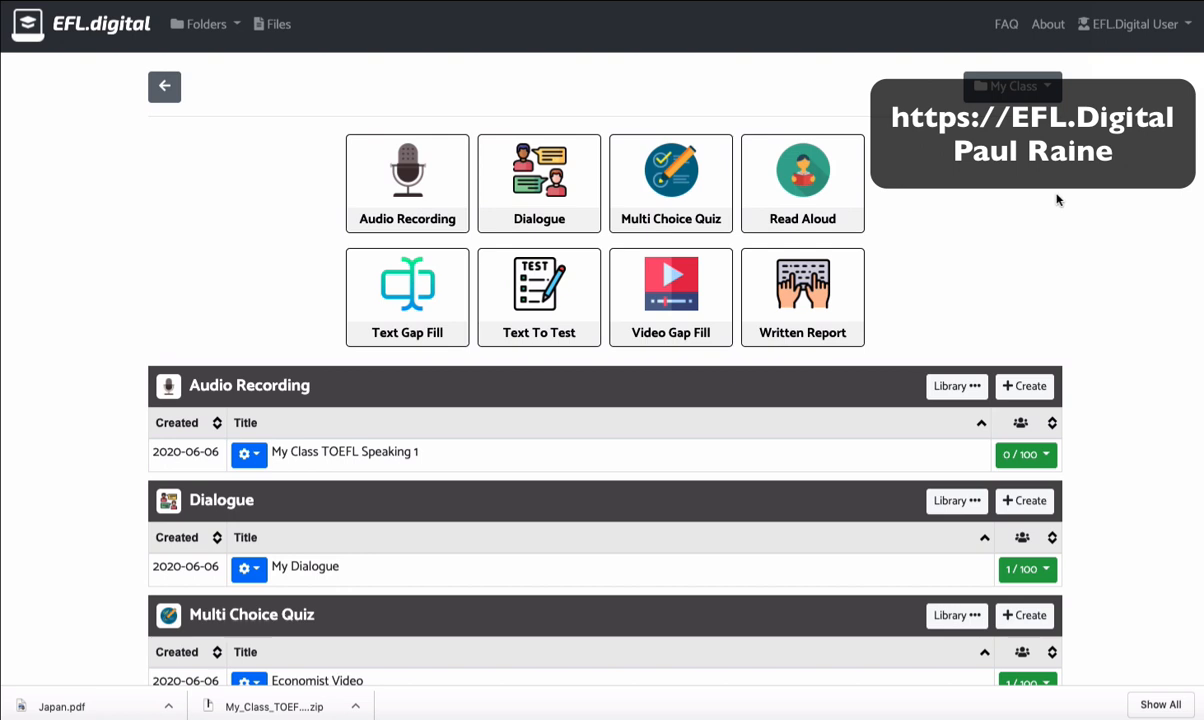
Start a new Video Gap Fill from the library and browse the available video templates.
{"action": "left_click", "coordinate": [678, 299]}
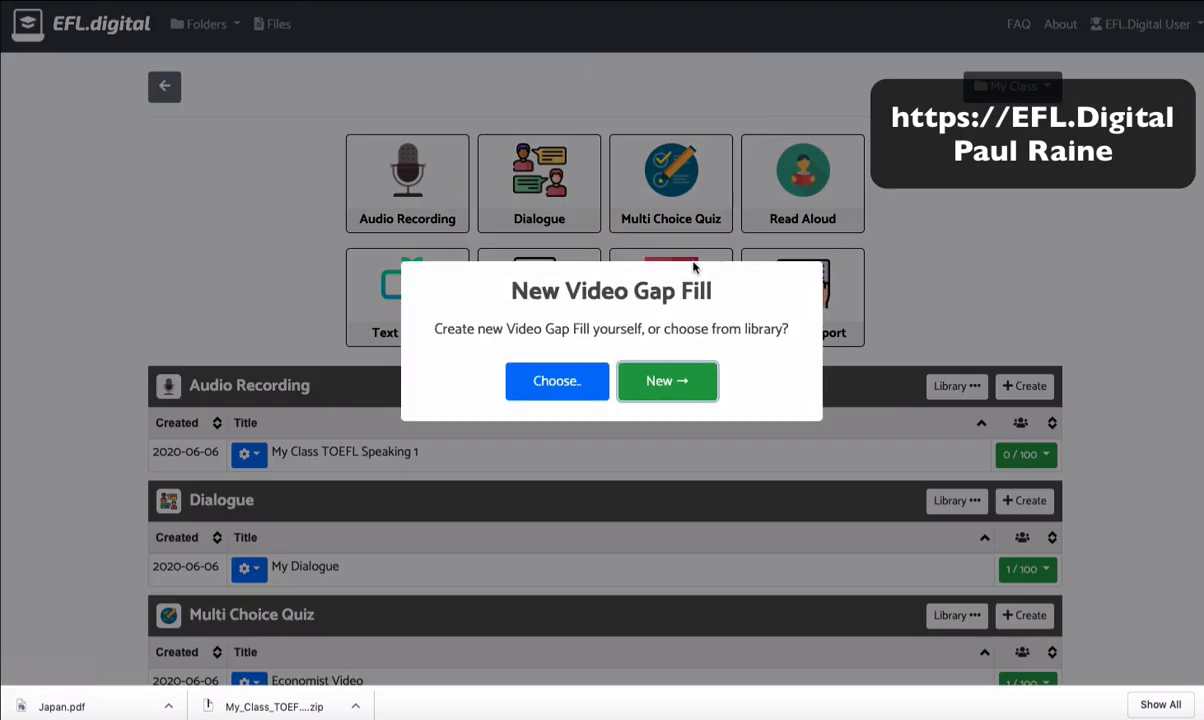
{"action": "left_click", "coordinate": [560, 380]}
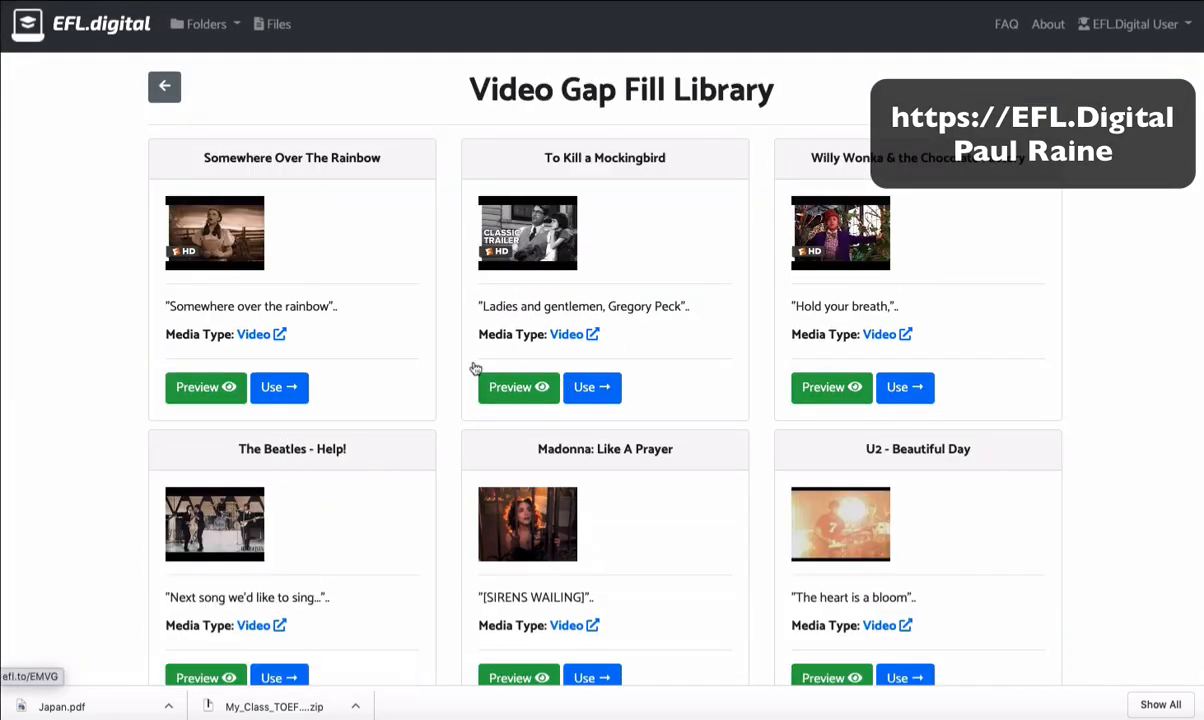
{"action": "scroll", "coordinate": [339, 341], "scroll_direction": "down", "scroll_amount": 6}
{"action": "scroll", "coordinate": [337, 341], "scroll_direction": "down", "scroll_amount": 10}
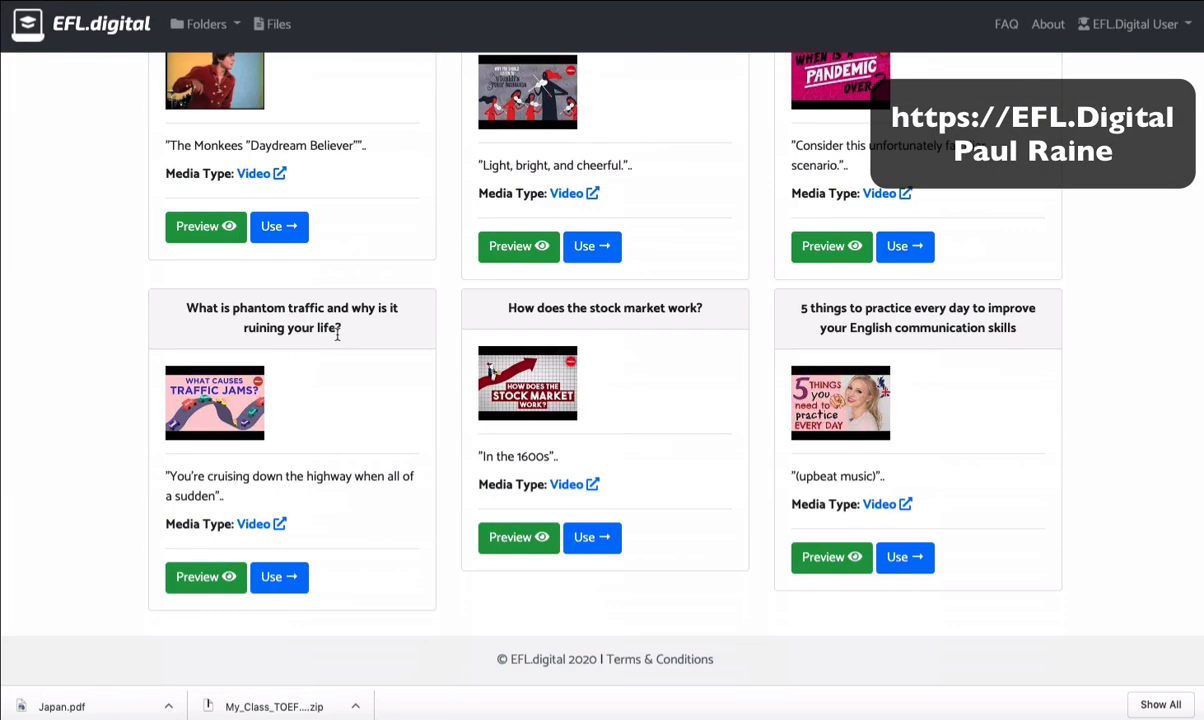
{"action": "scroll", "coordinate": [337, 336], "scroll_direction": "up", "scroll_amount": 13}
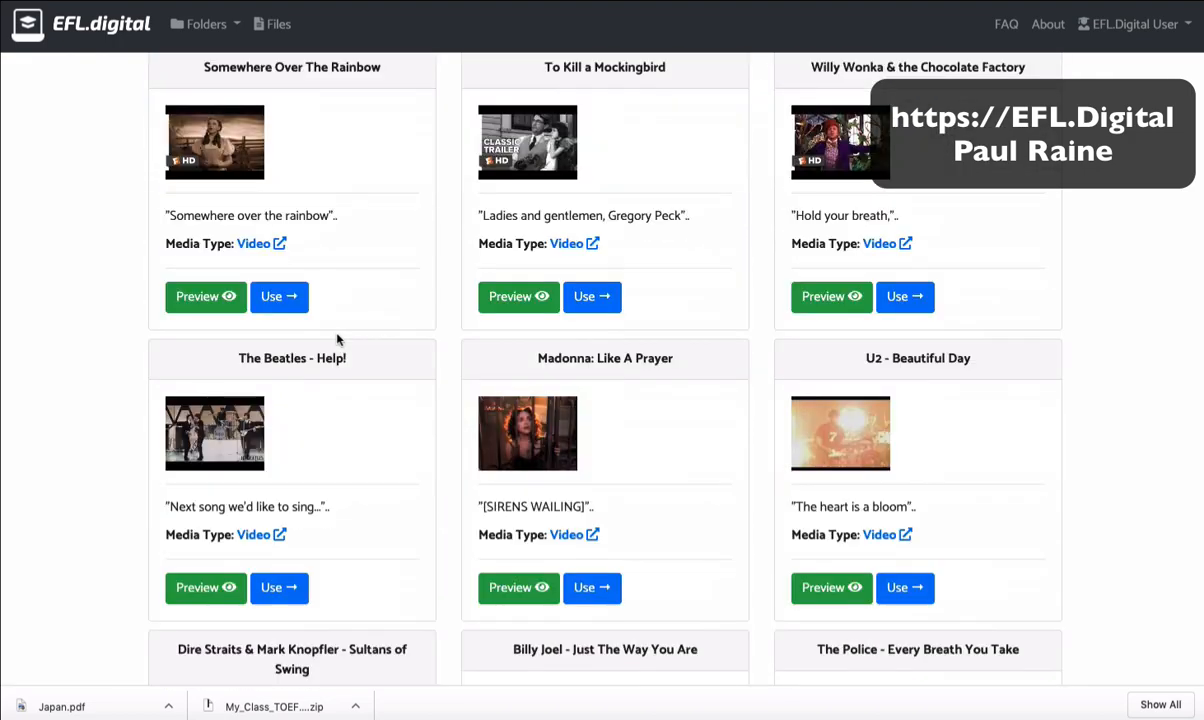
{"action": "scroll", "coordinate": [337, 341], "scroll_direction": "down", "scroll_amount": 10}
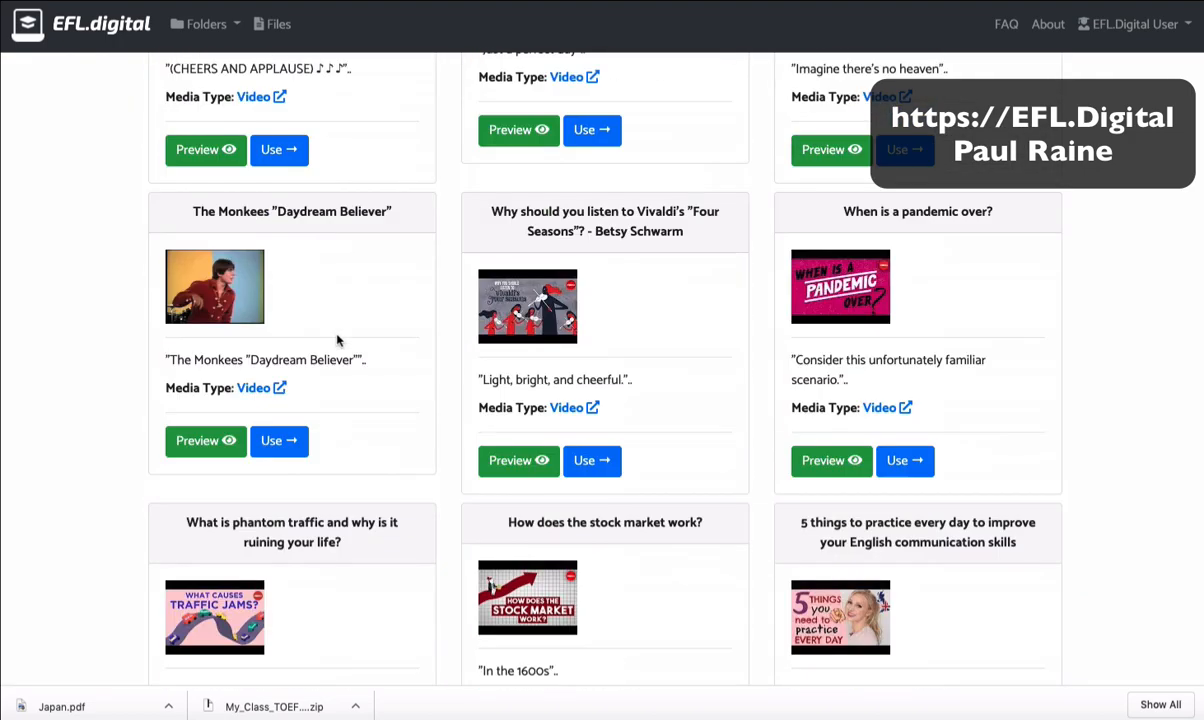
Look through the remaining Video Gap Fill library templates and return to the My Class folder.
{"action": "scroll", "coordinate": [337, 341], "scroll_direction": "down", "scroll_amount": 3}
{"action": "scroll", "coordinate": [337, 341], "scroll_direction": "up", "scroll_amount": 2}
{"action": "scroll", "coordinate": [337, 341], "scroll_direction": "down", "scroll_amount": 2}
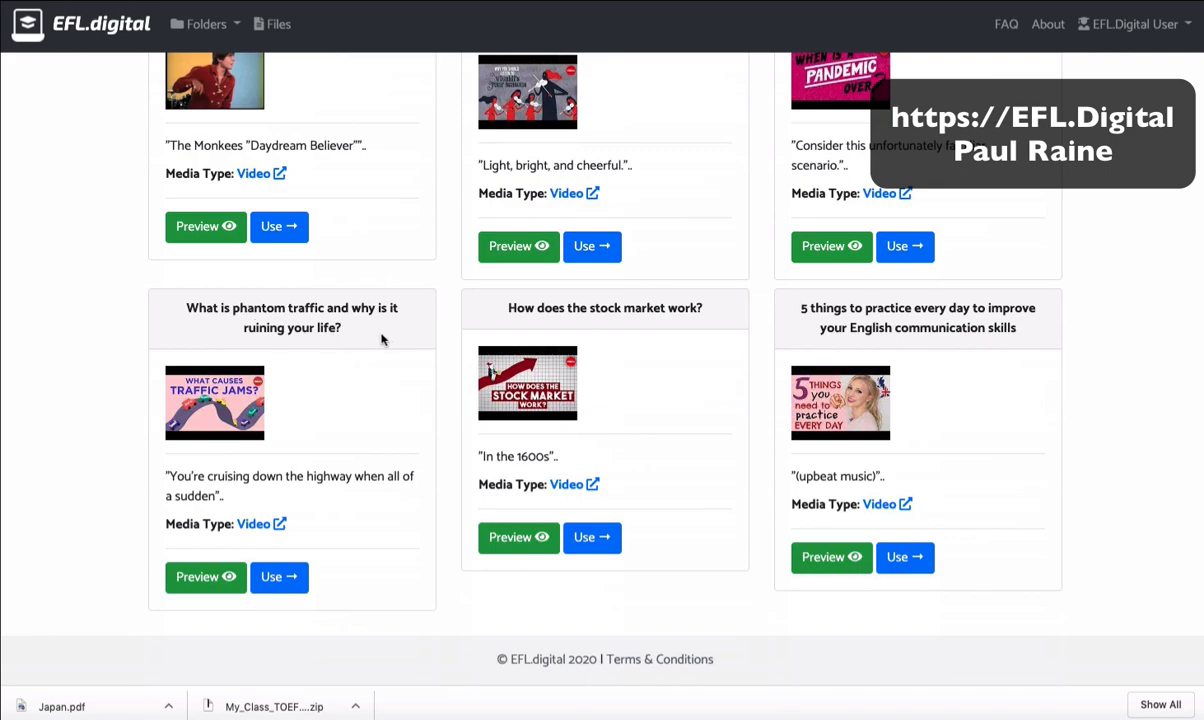
{"action": "scroll", "coordinate": [380, 340], "scroll_direction": "up", "scroll_amount": 15}
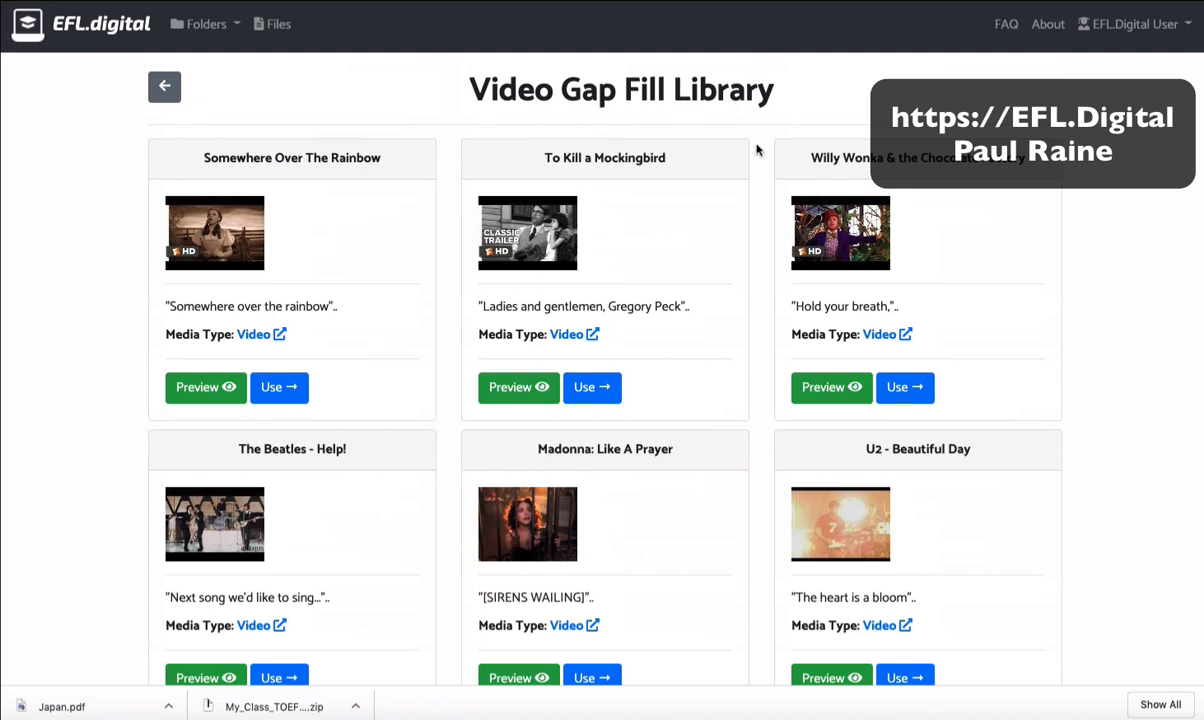
{"action": "left_click", "coordinate": [164, 86]}
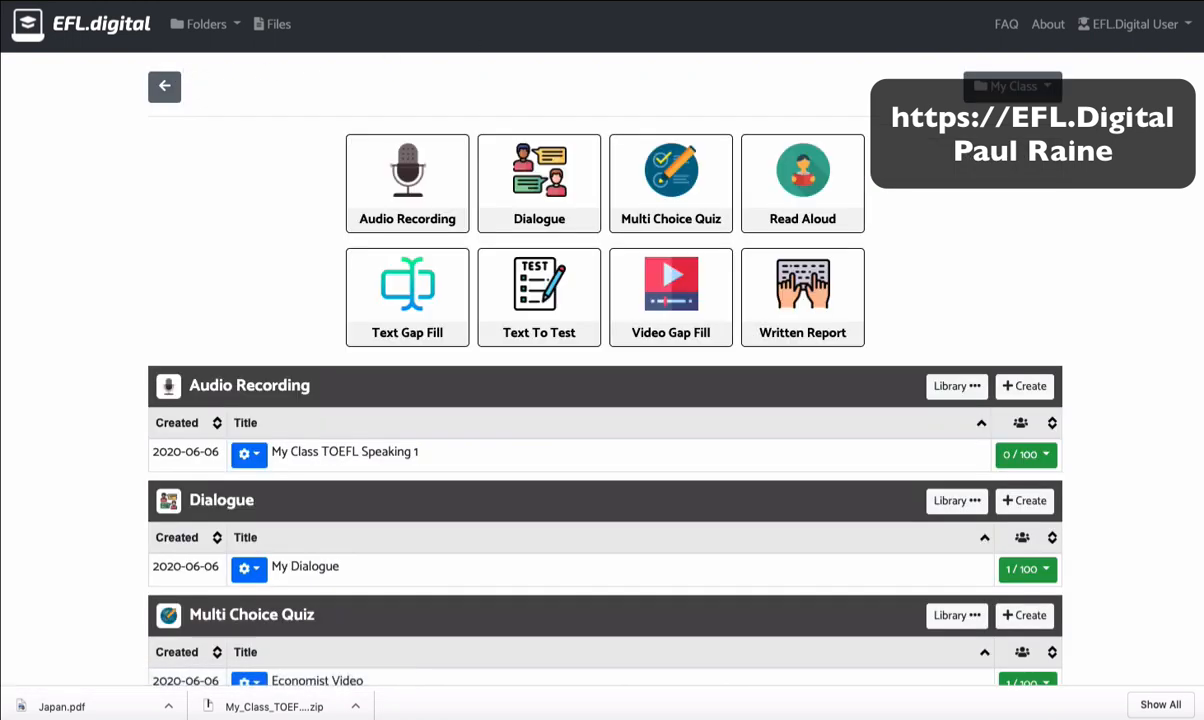
Open YouTube in a new browser tab and search for "movie clip".
{"action": "key", "text": "super+t"}
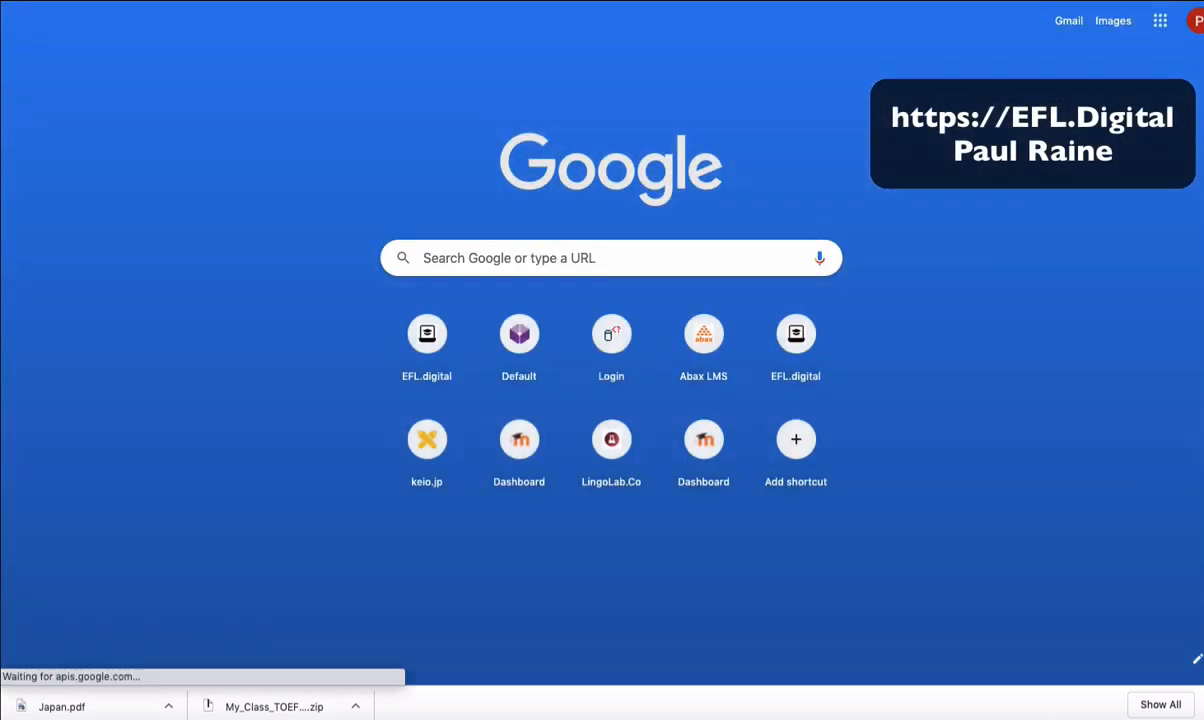
{"action": "key", "text": "Return"}
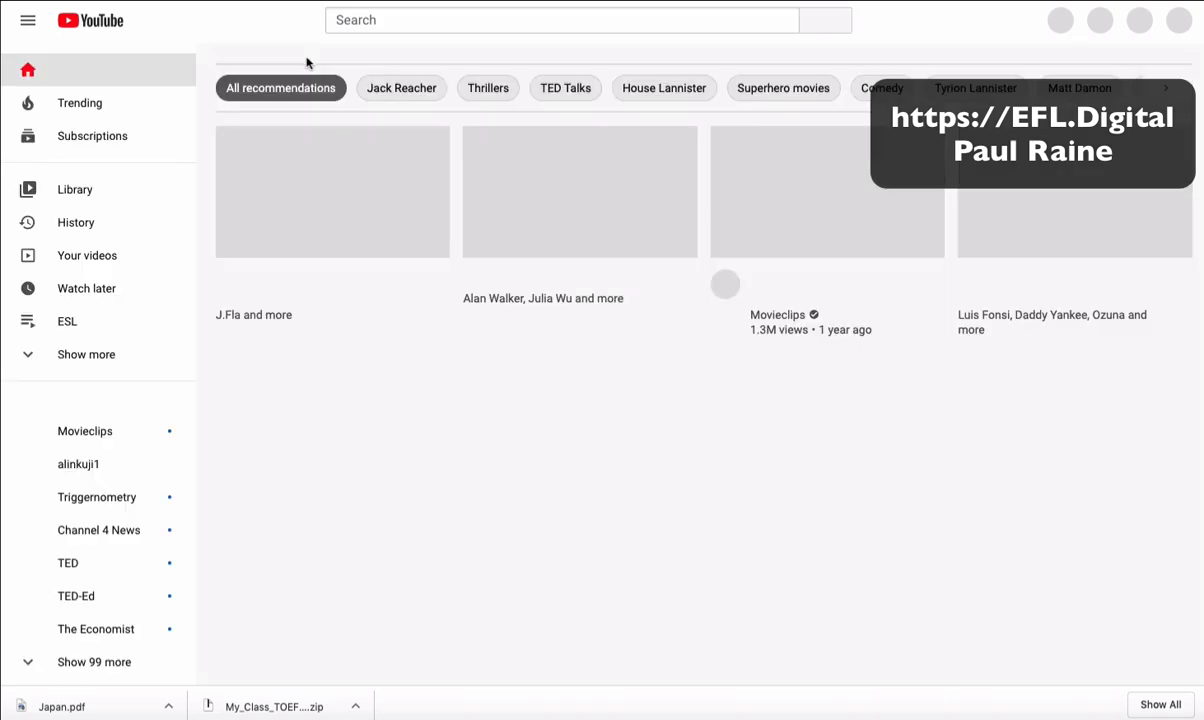
{"action": "left_click", "coordinate": [390, 20]}
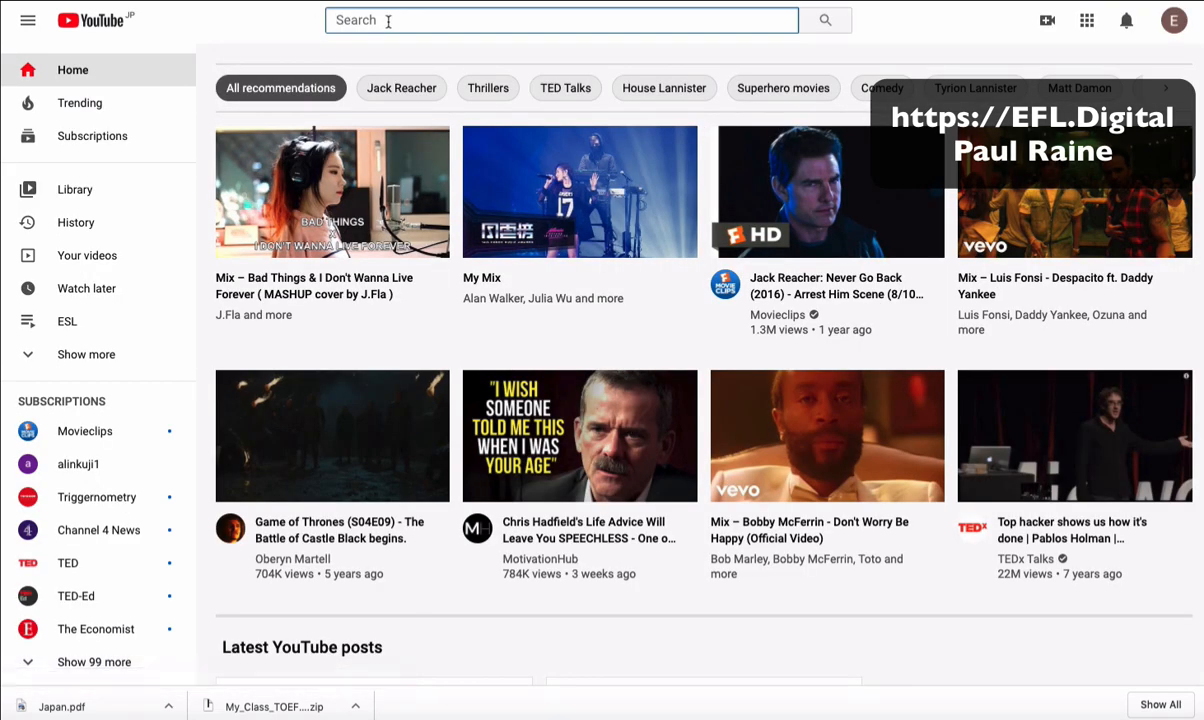
{"action": "type", "text": "movie clip"}
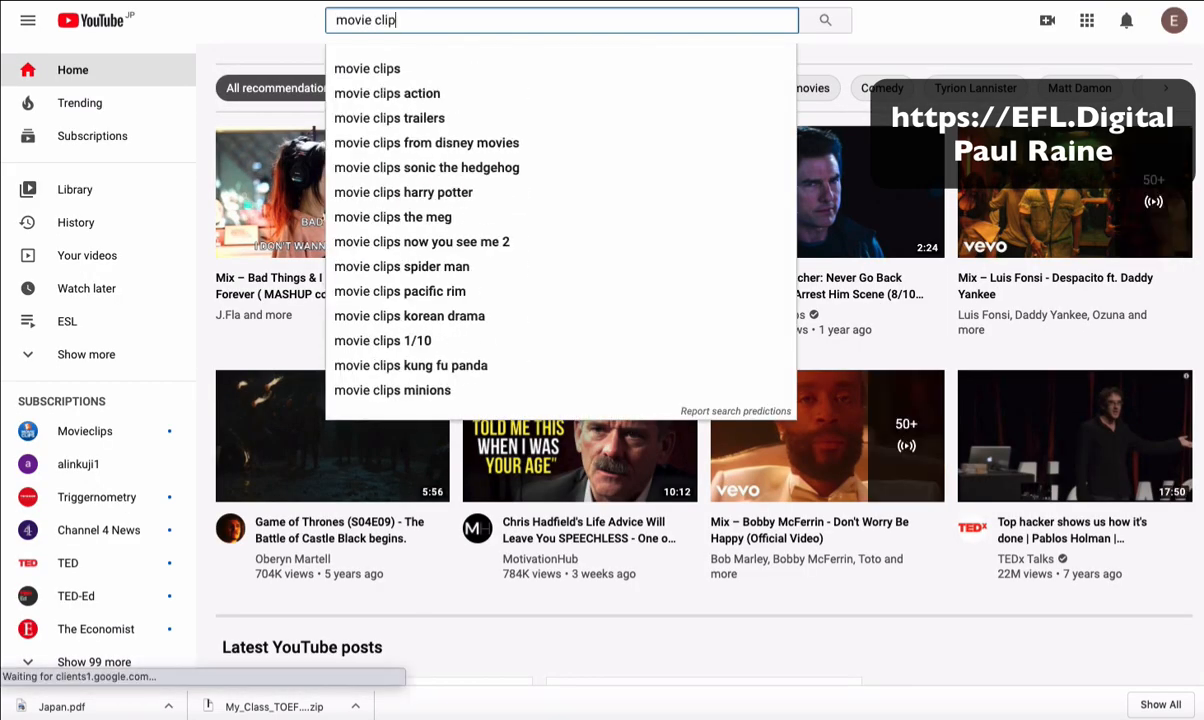
{"action": "key", "text": "Return"}
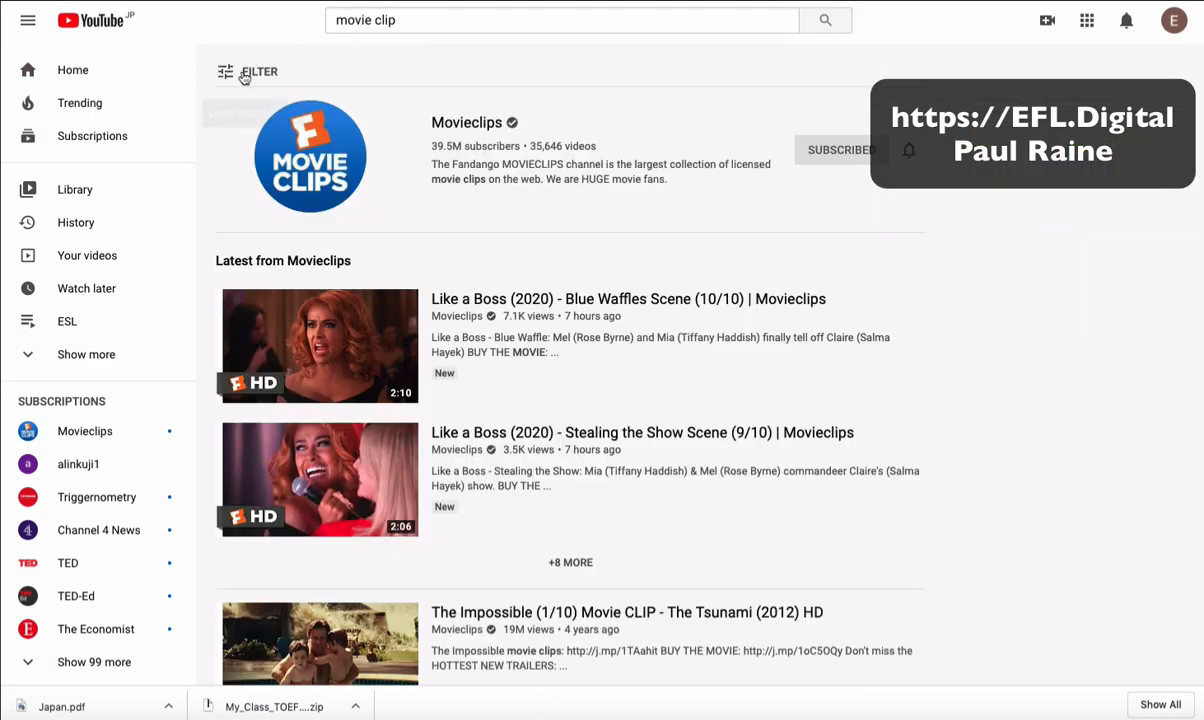
Filter the results to videos with Subtitles/CC, open The Bourne Ultimatum (6/9) clip and pause it.
{"action": "left_click", "coordinate": [257, 74]}
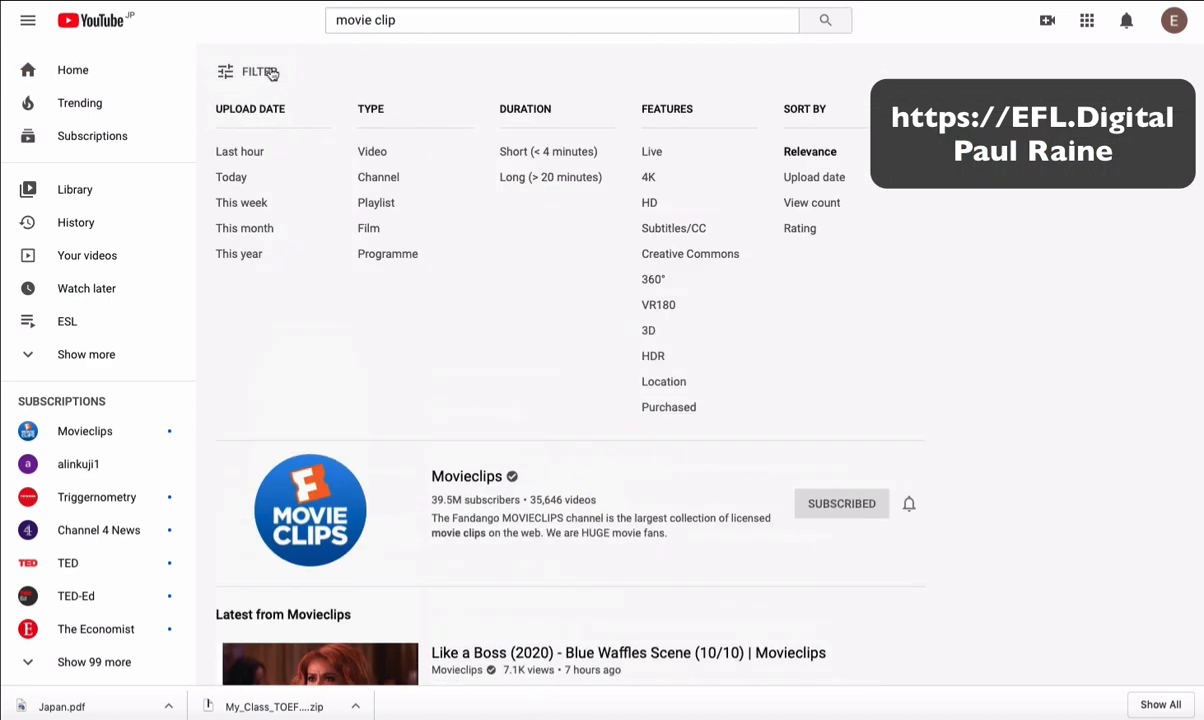
{"action": "left_click", "coordinate": [682, 232]}
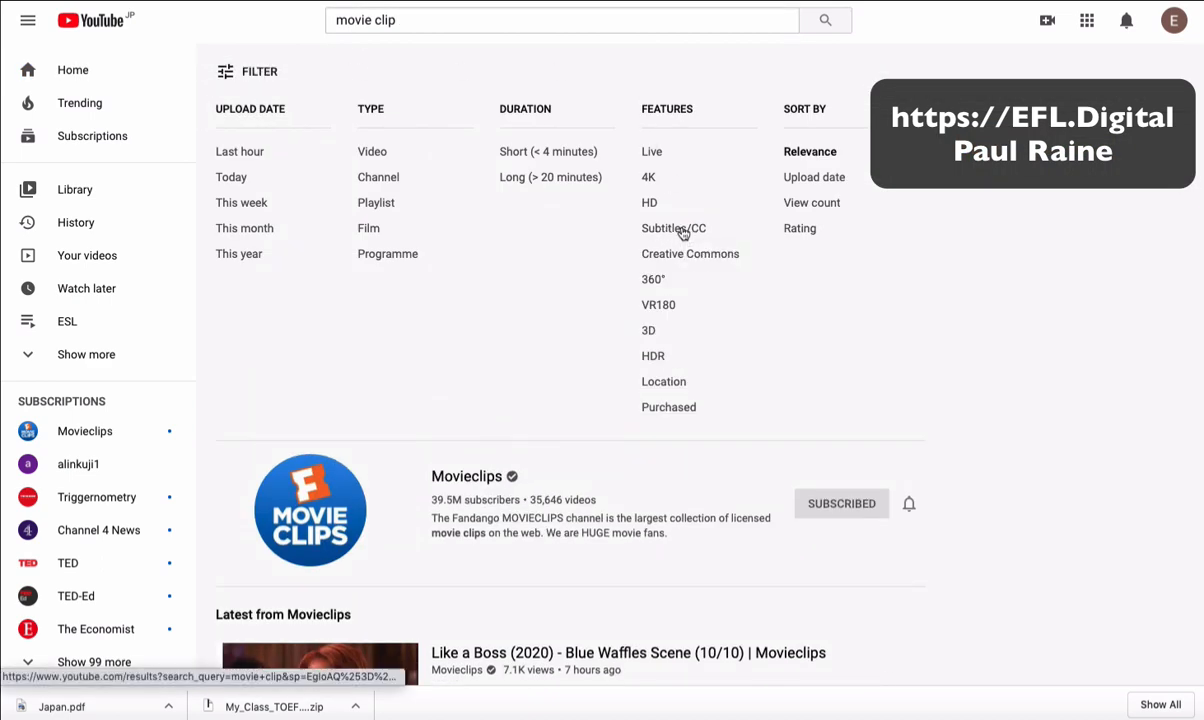
{"action": "left_click", "coordinate": [680, 234]}
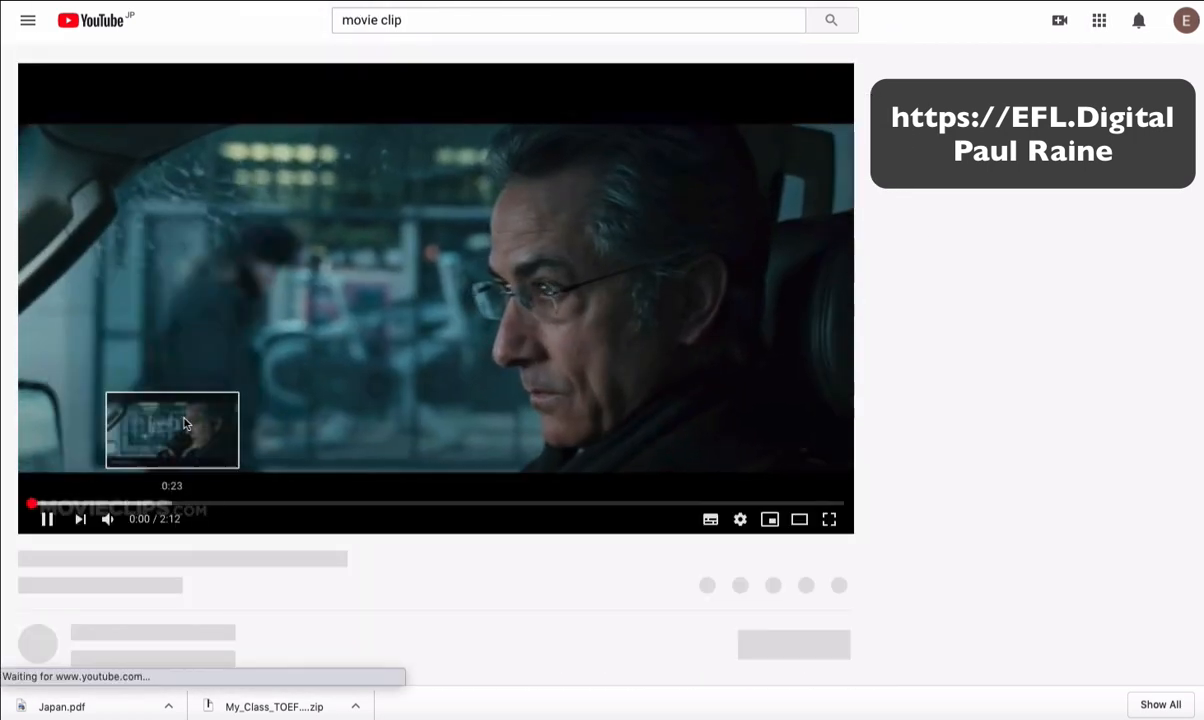
{"action": "left_click", "coordinate": [191, 419]}
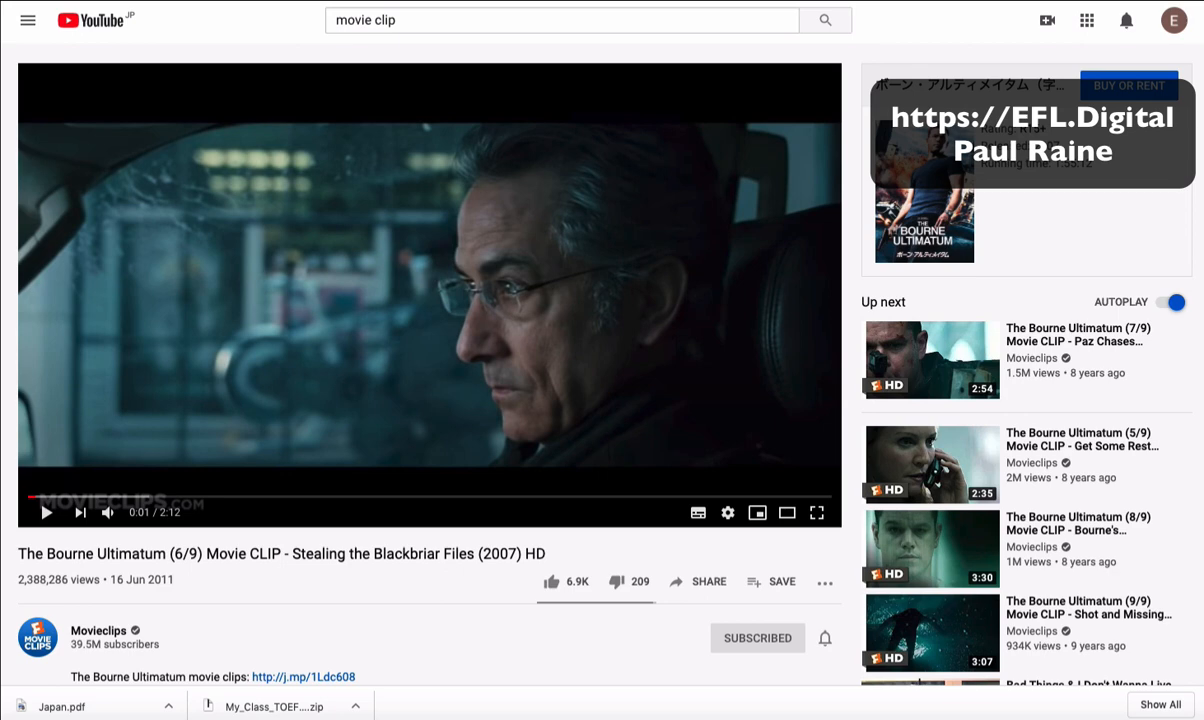
{"action": "key", "text": "ctrl+Tab"}
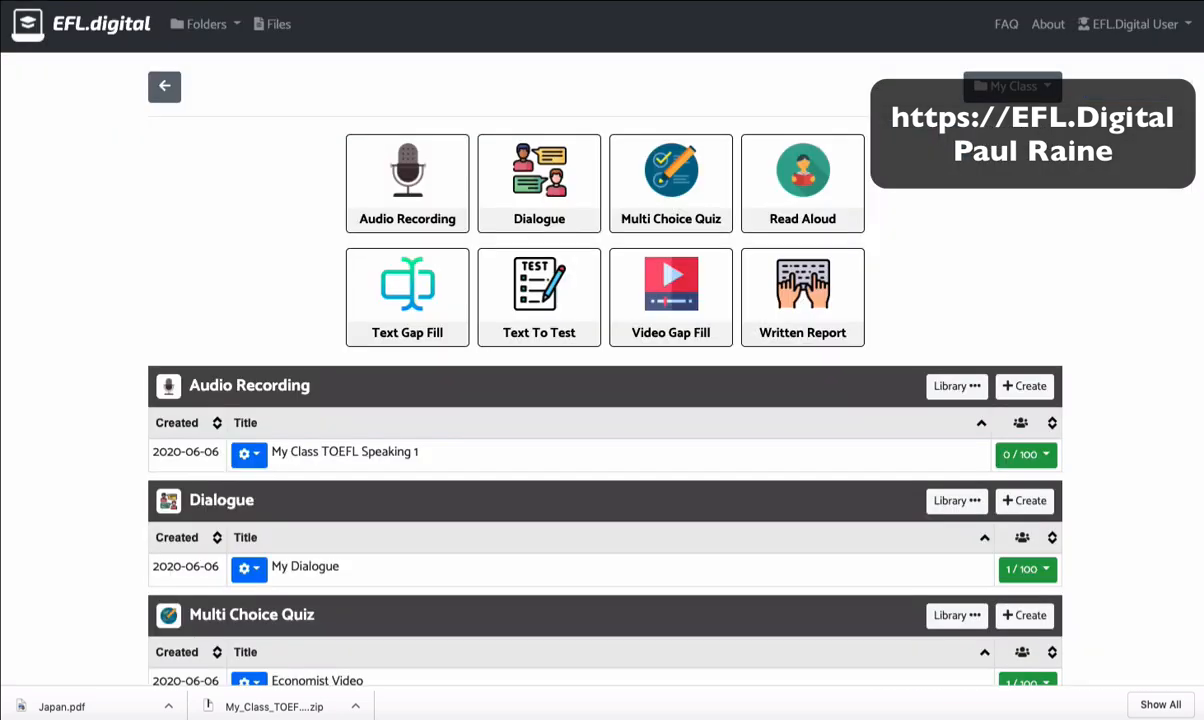
{"action": "key", "text": "ctrl+Tab"}
{"action": "key", "text": "ctrl+shift+Tab"}
{"action": "left_click", "coordinate": [666, 328]}
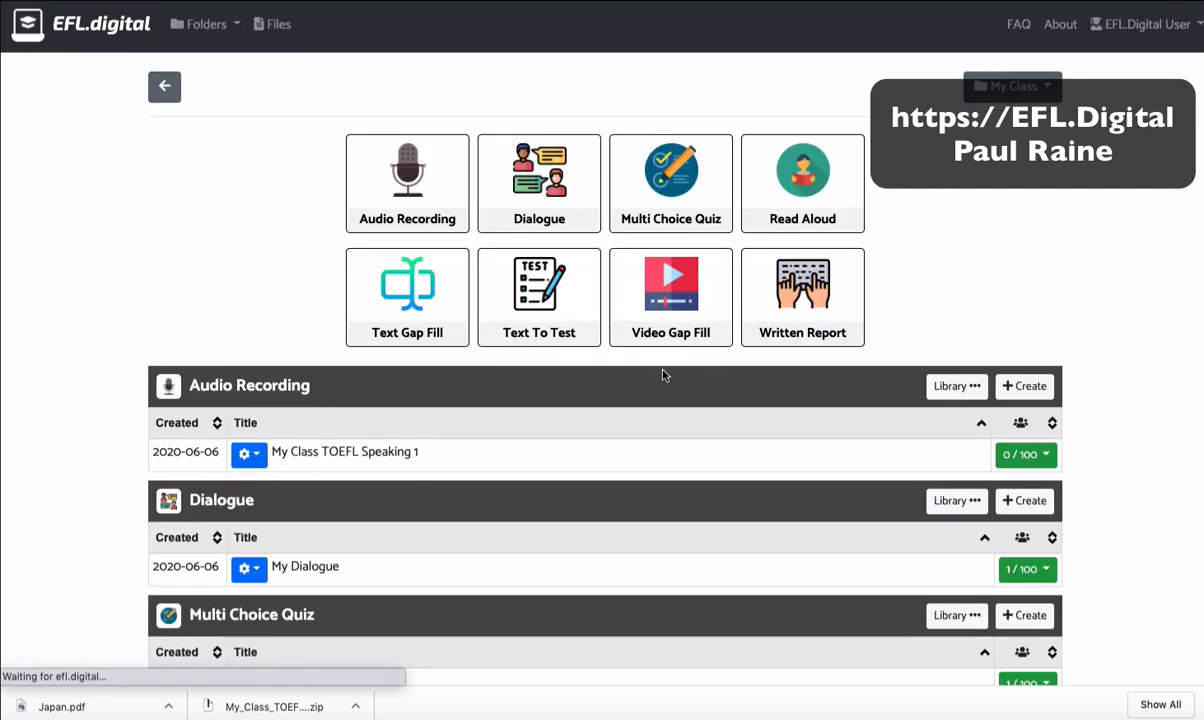
{"action": "left_click", "coordinate": [255, 280]}
{"action": "left_click", "coordinate": [110, 313]}
{"action": "left_click", "coordinate": [253, 418]}
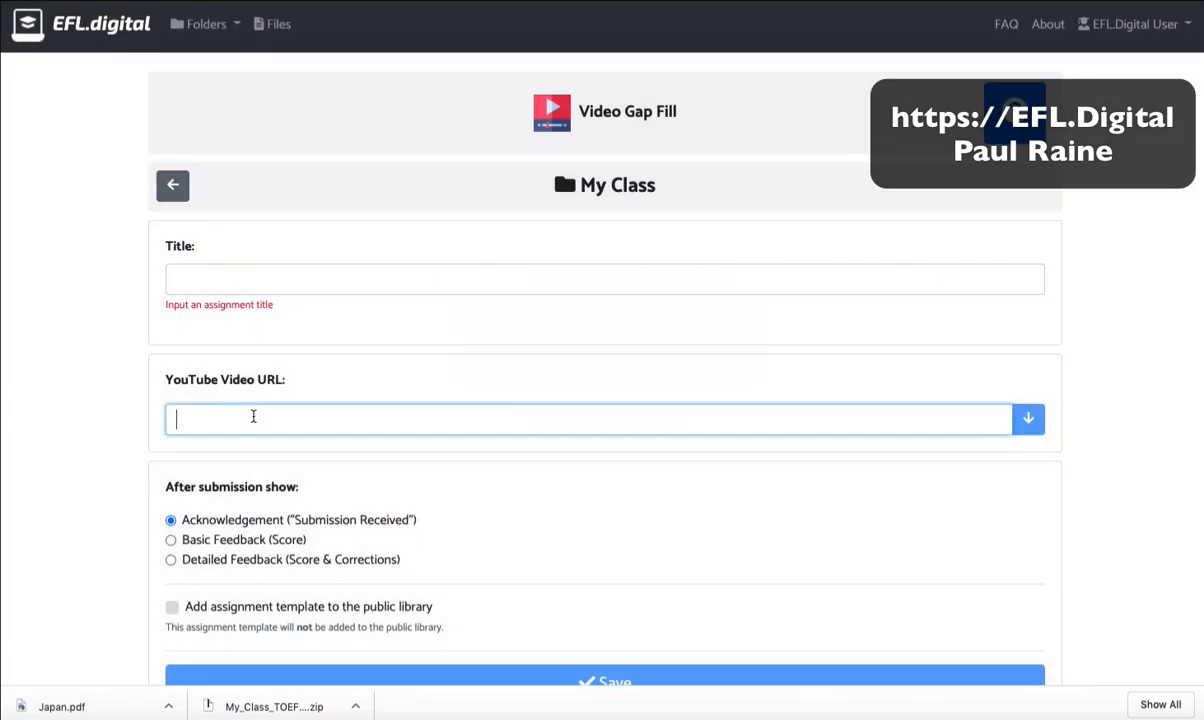
{"action": "type", "text": "https://www.youtube.com/watch?v=JRLNdcmRcFY"}
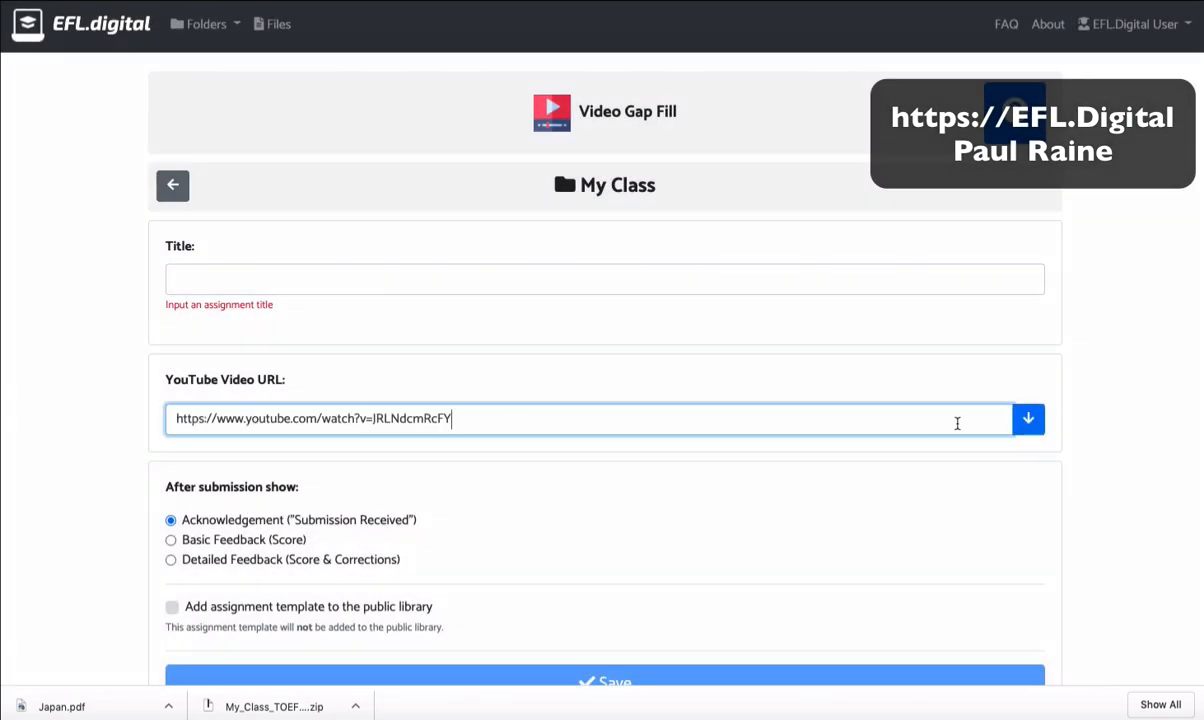
{"action": "left_click", "coordinate": [1036, 428]}
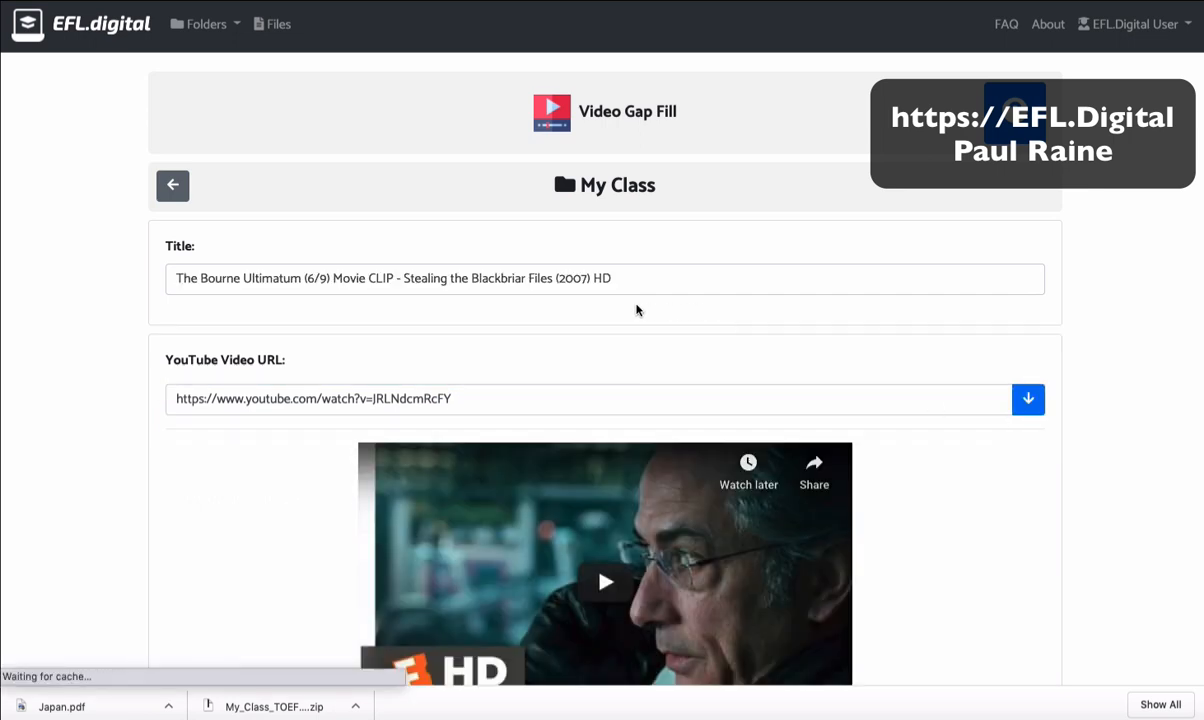
Shorten the assignment title to "The Bourne Ultimatum".
{"action": "scroll", "coordinate": [672, 468], "scroll_direction": "down", "scroll_amount": 2}
{"action": "scroll", "coordinate": [234, 371], "scroll_direction": "up", "scroll_amount": 1}
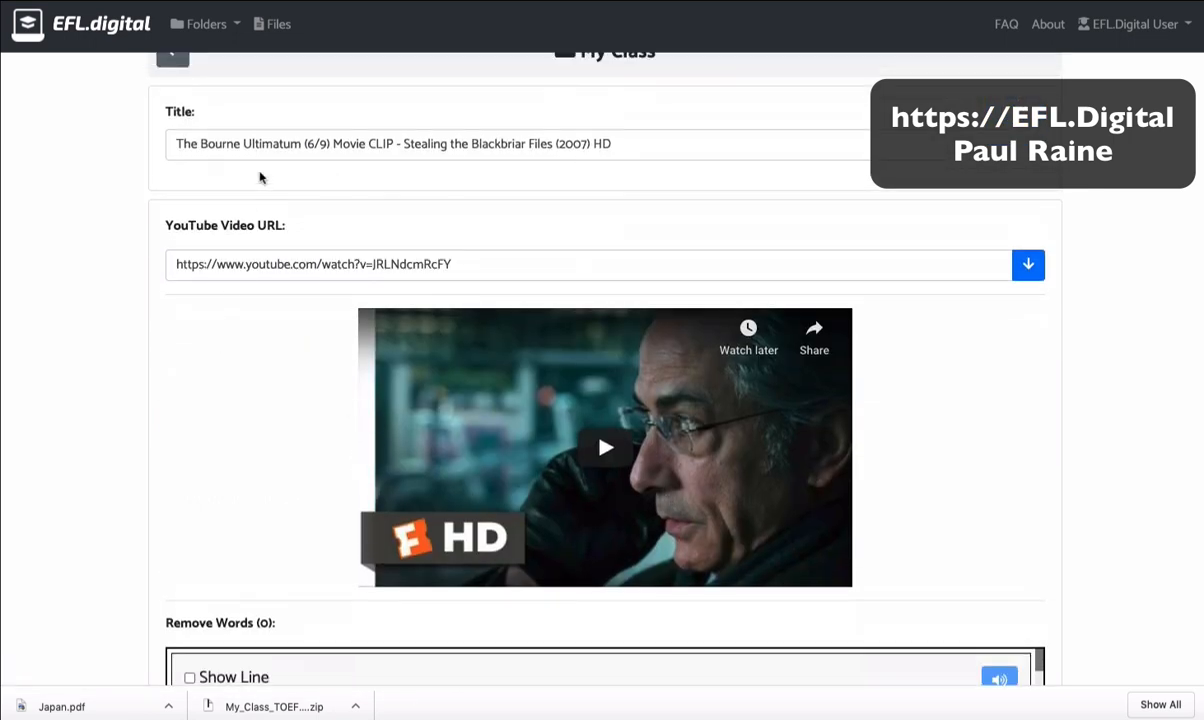
{"action": "left_click_drag", "start_coordinate": [300, 144], "coordinate": [309, 167]}
{"action": "key", "text": "BackSpace"}
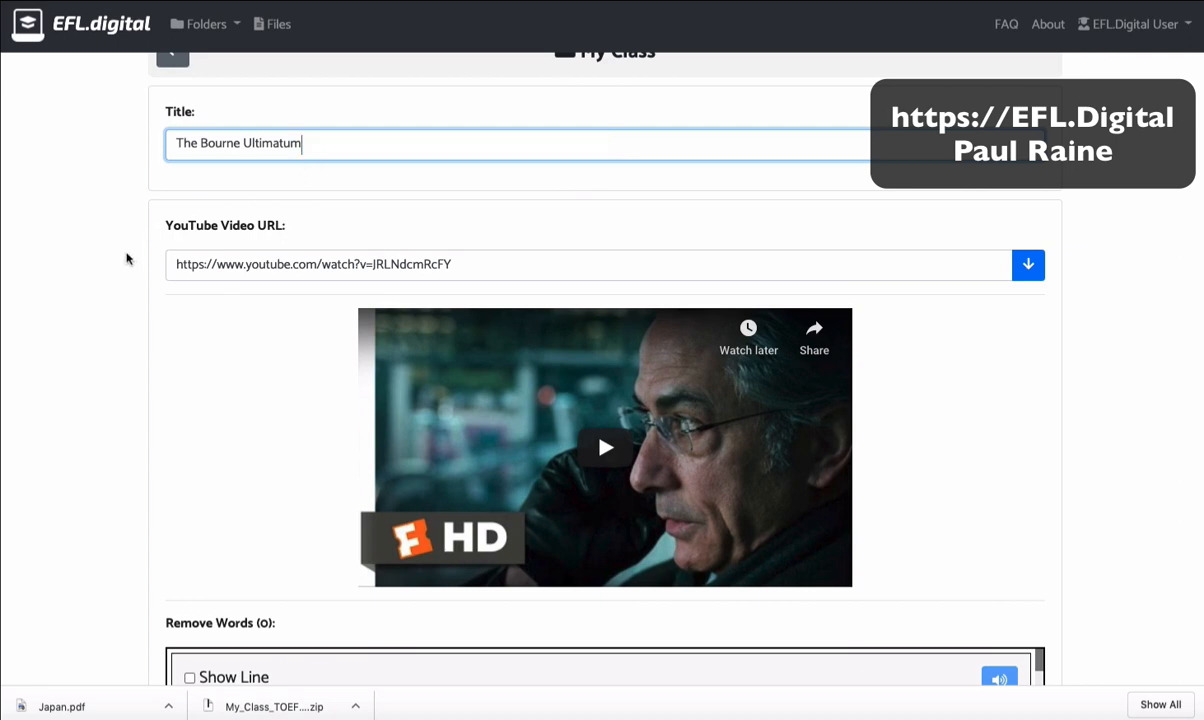
{"action": "left_click", "coordinate": [118, 240]}
Show the subtitle line "This is Jason Bourne" and remove its final word, "Bourne", as a gap.
{"action": "scroll", "coordinate": [118, 250], "scroll_direction": "down", "scroll_amount": 3}
{"action": "scroll", "coordinate": [435, 437], "scroll_direction": "down", "scroll_amount": 3}
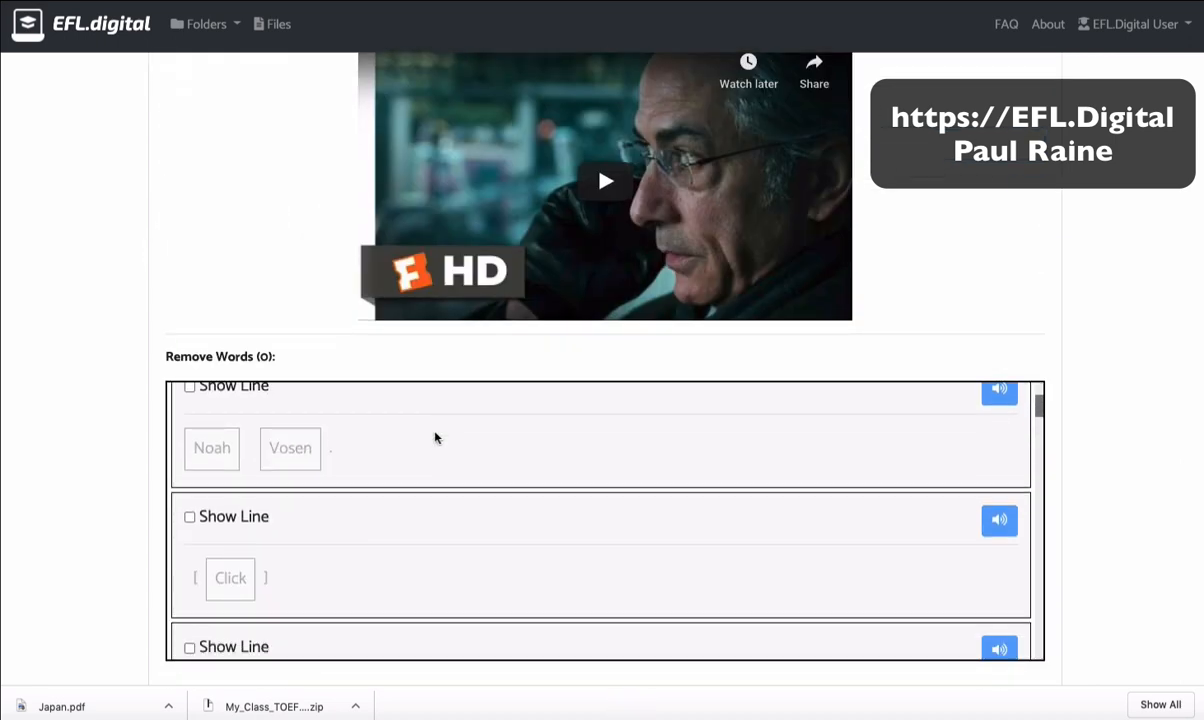
{"action": "scroll", "coordinate": [435, 437], "scroll_direction": "down", "scroll_amount": 5}
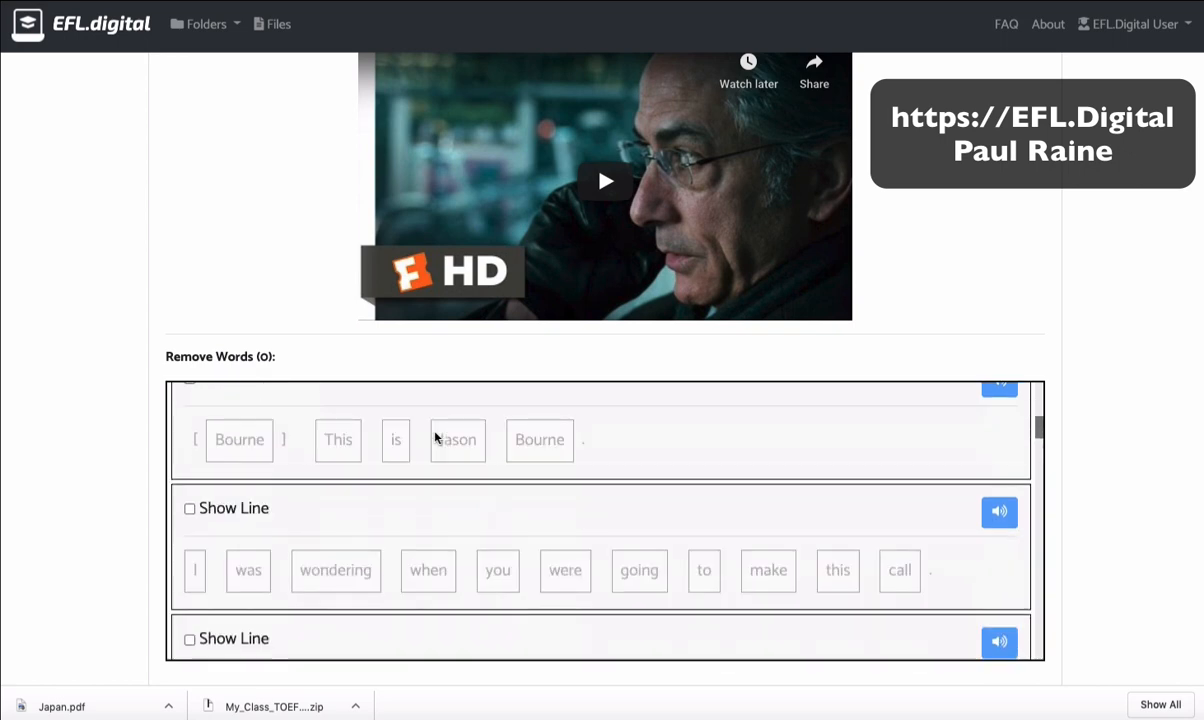
{"action": "scroll", "coordinate": [435, 437], "scroll_direction": "down", "scroll_amount": 1}
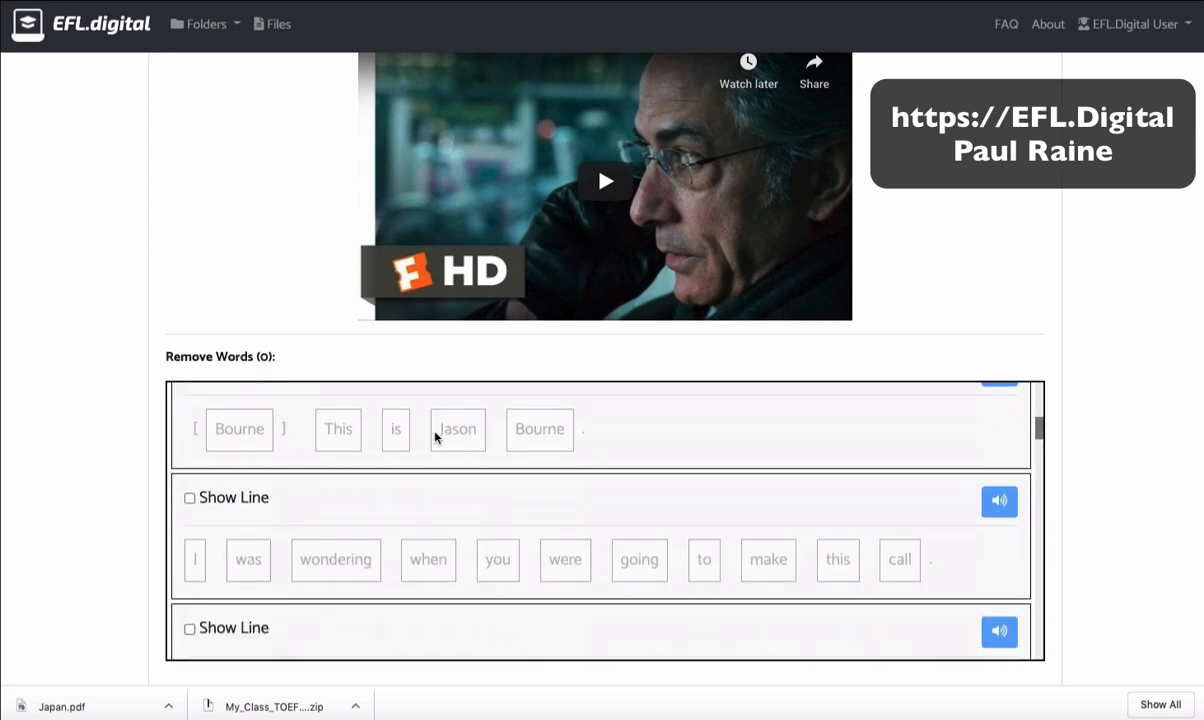
{"action": "scroll", "coordinate": [435, 437], "scroll_direction": "up", "scroll_amount": 2}
{"action": "scroll", "coordinate": [435, 437], "scroll_direction": "down", "scroll_amount": 1}
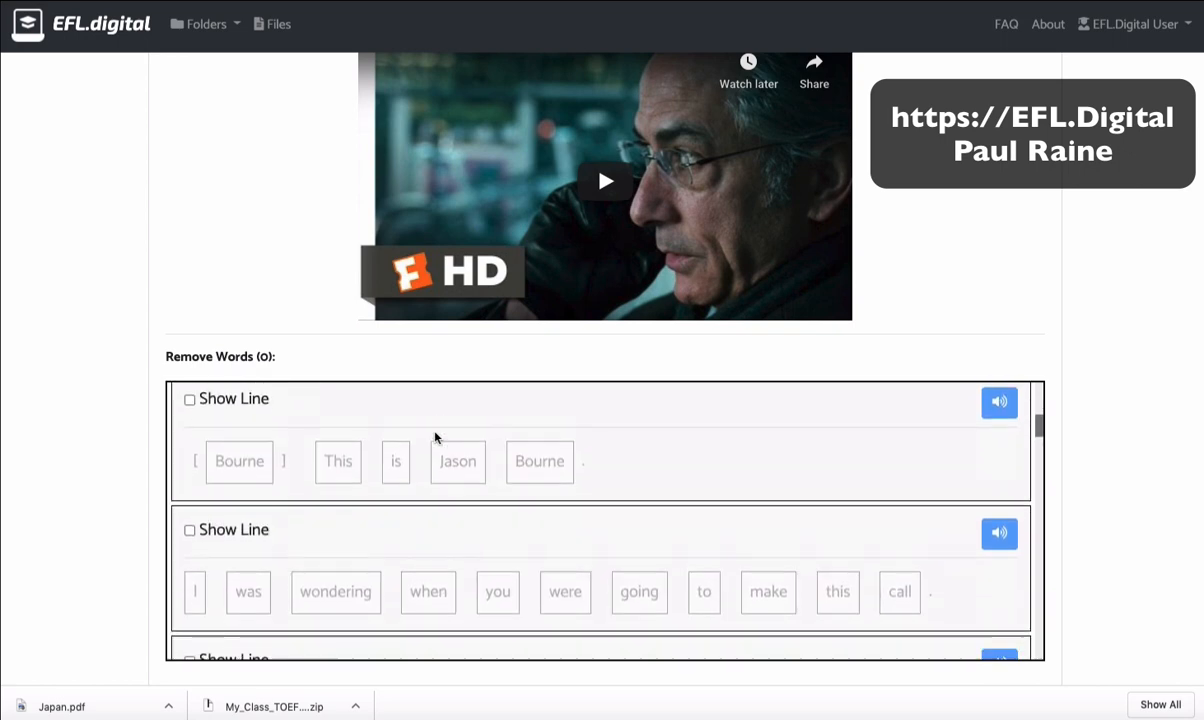
{"action": "scroll", "coordinate": [397, 447], "scroll_direction": "up", "scroll_amount": 1}
{"action": "left_click", "coordinate": [253, 410]}
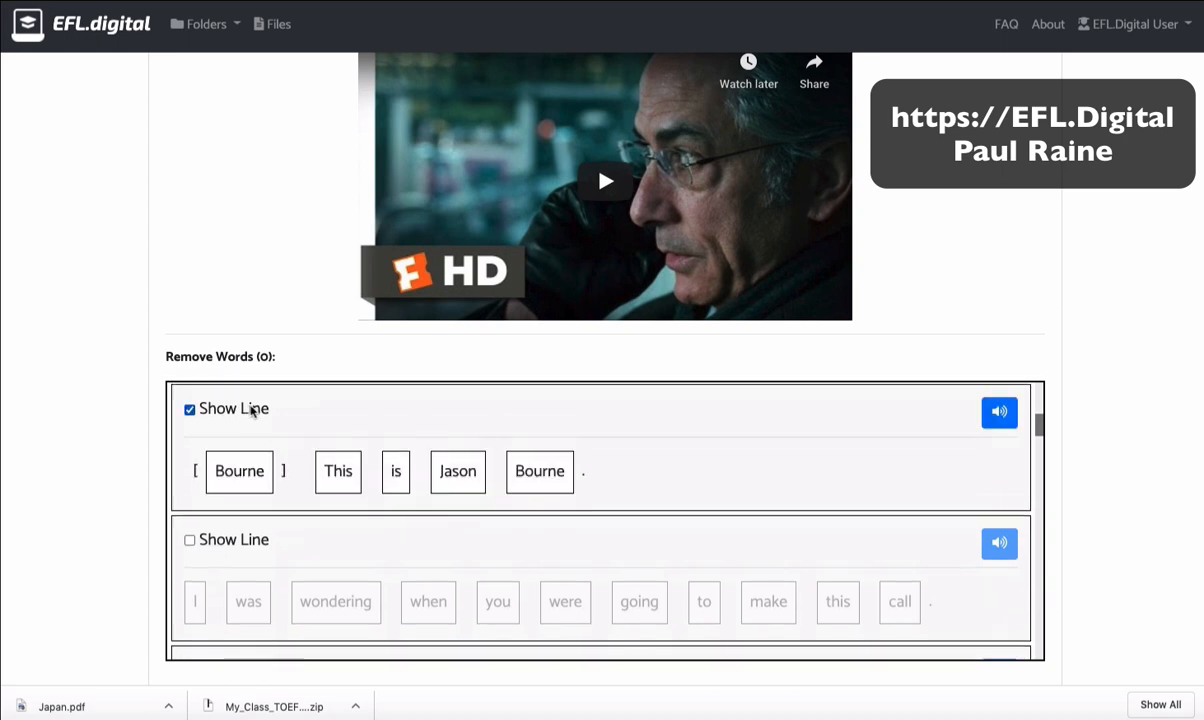
{"action": "left_click", "coordinate": [537, 471]}
Show the line "I was wondering when you were going to make this call" and remove "wondering" and "call".
{"action": "scroll", "coordinate": [430, 508], "scroll_direction": "down", "scroll_amount": 1}
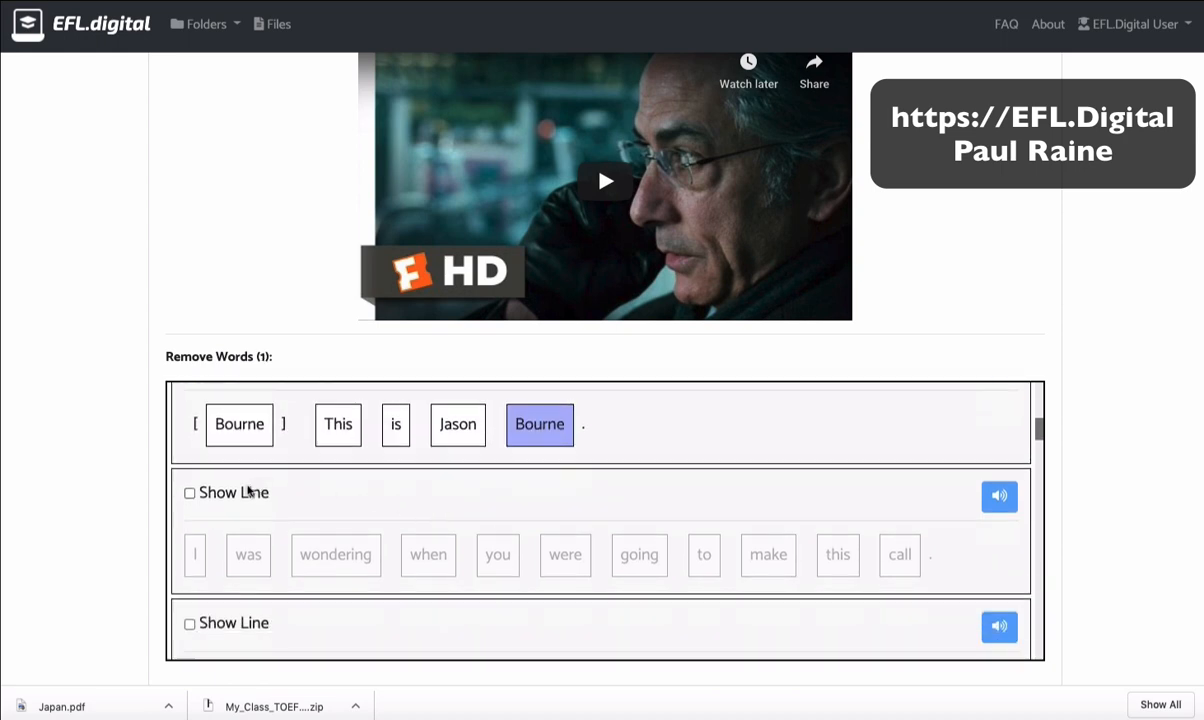
{"action": "left_click", "coordinate": [249, 492]}
{"action": "left_click", "coordinate": [348, 552]}
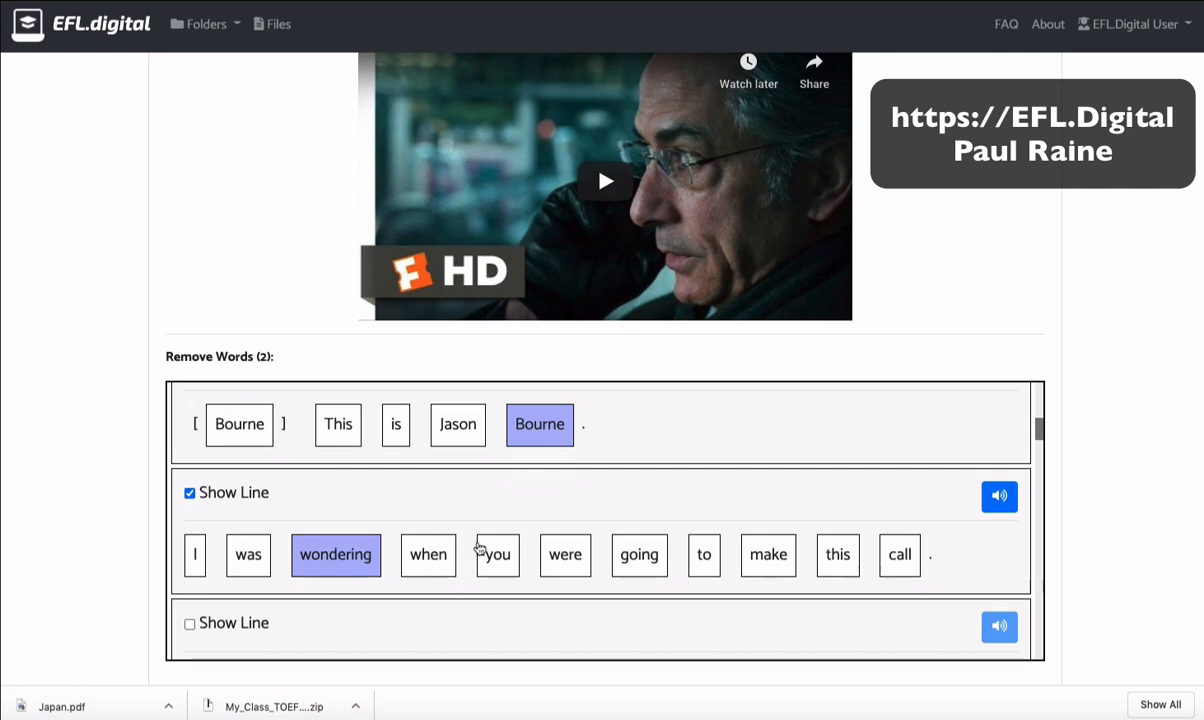
{"action": "left_click", "coordinate": [900, 554]}
{"action": "scroll", "coordinate": [304, 515], "scroll_direction": "up", "scroll_amount": 1}
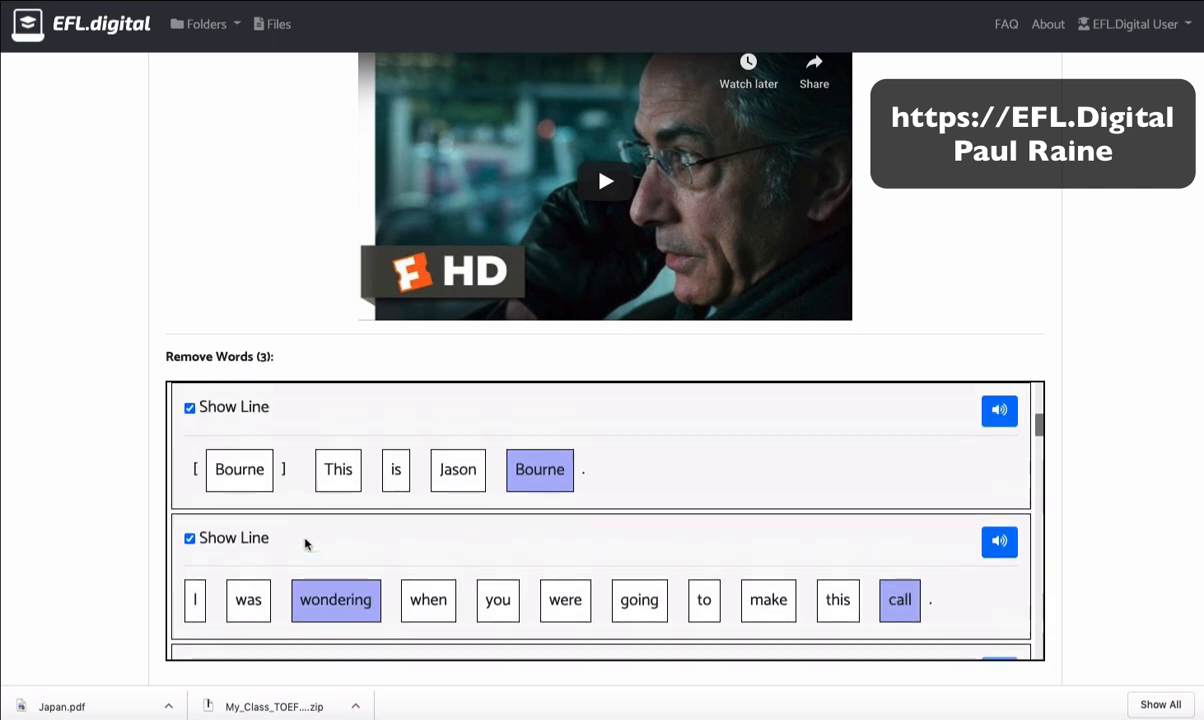
Save the Bourne Ultimatum Video Gap Fill assignment and open its preview.
{"action": "scroll", "coordinate": [290, 540], "scroll_direction": "down", "scroll_amount": 1}
{"action": "scroll", "coordinate": [73, 527], "scroll_direction": "down", "scroll_amount": 4}
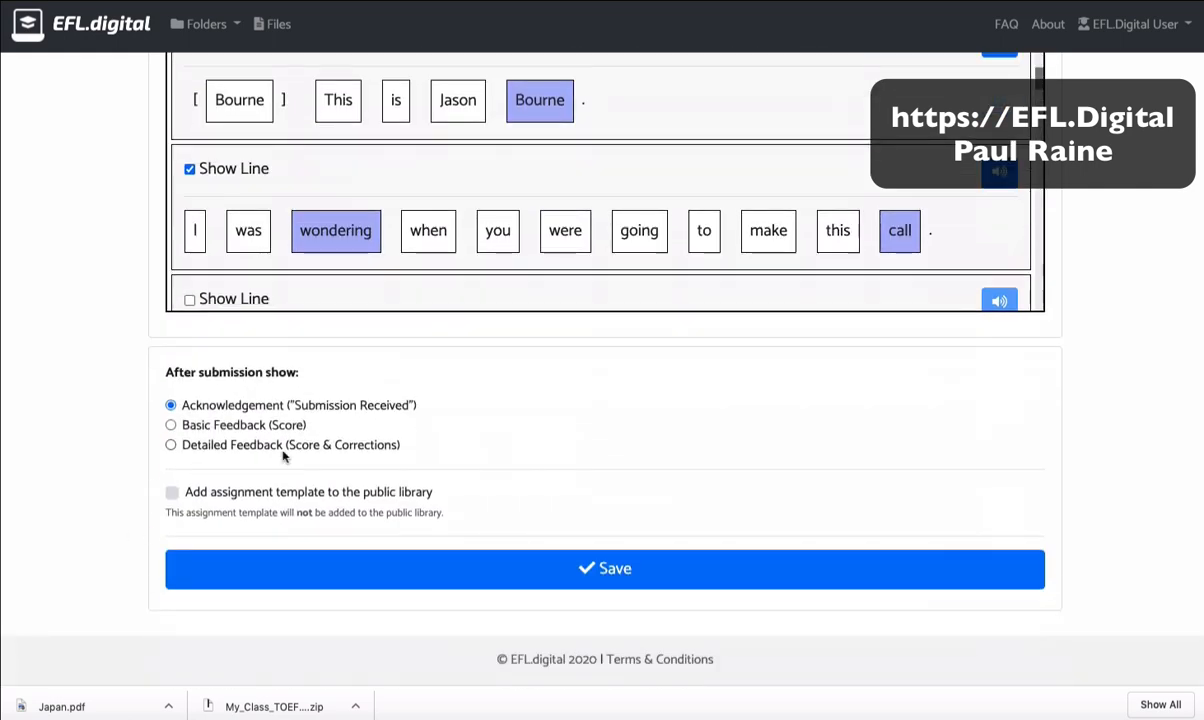
{"action": "left_click", "coordinate": [540, 567]}
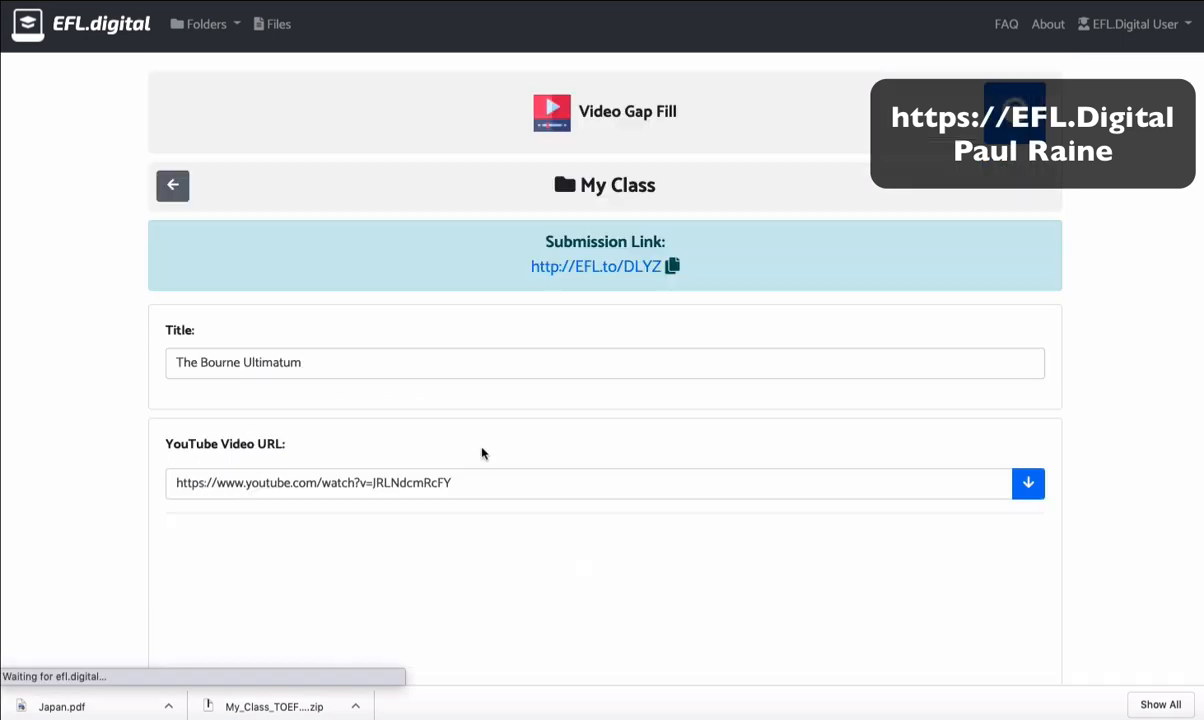
{"action": "scroll", "coordinate": [180, 518], "scroll_direction": "down", "scroll_amount": 10}
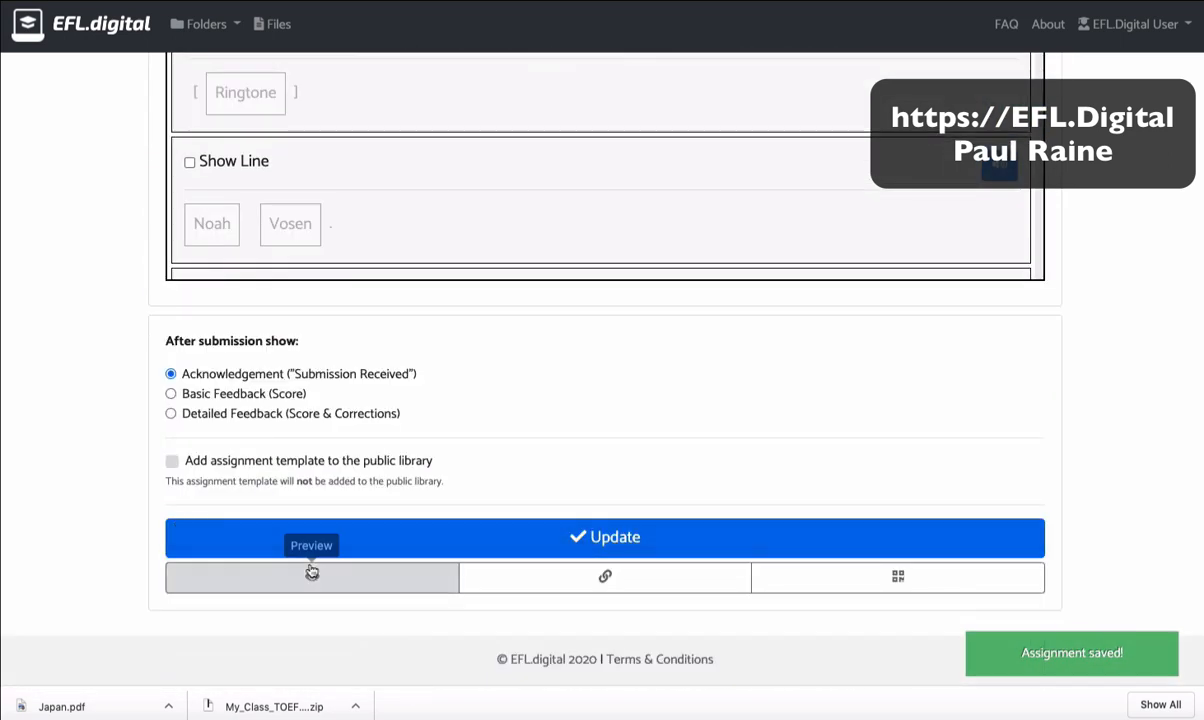
{"action": "left_click", "coordinate": [311, 571]}
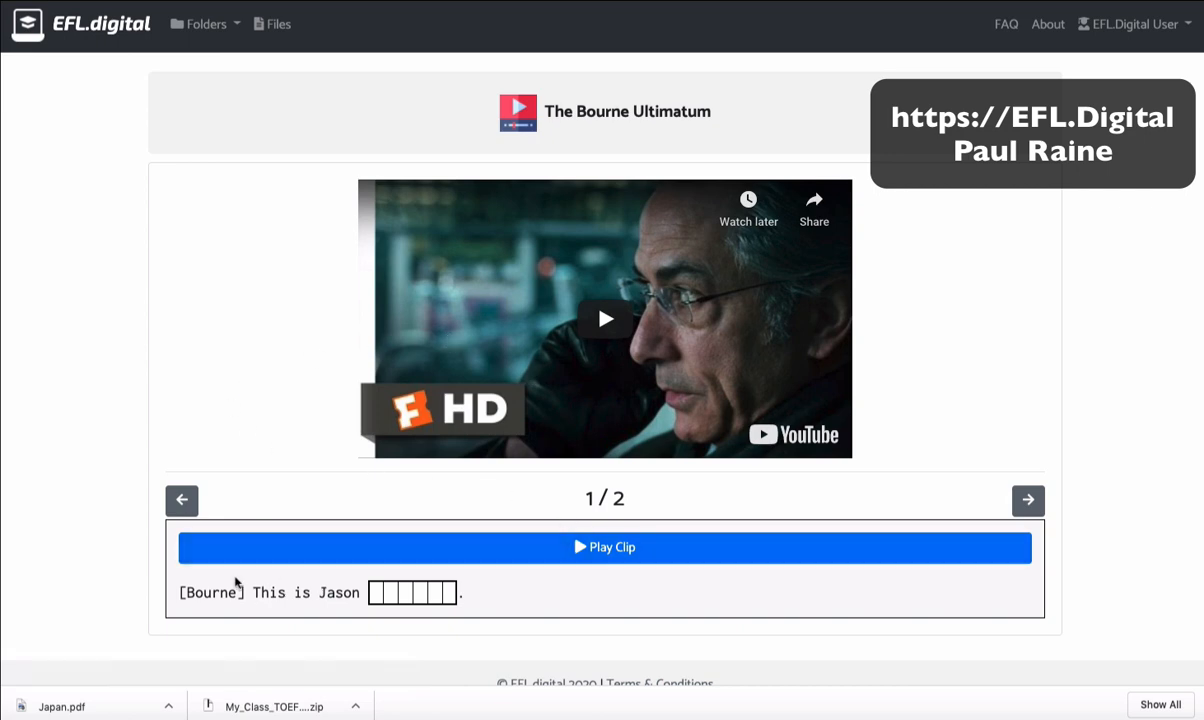
Play the first clip, fill its gap with "Bourne" and advance to the second line.
{"action": "left_click", "coordinate": [433, 554]}
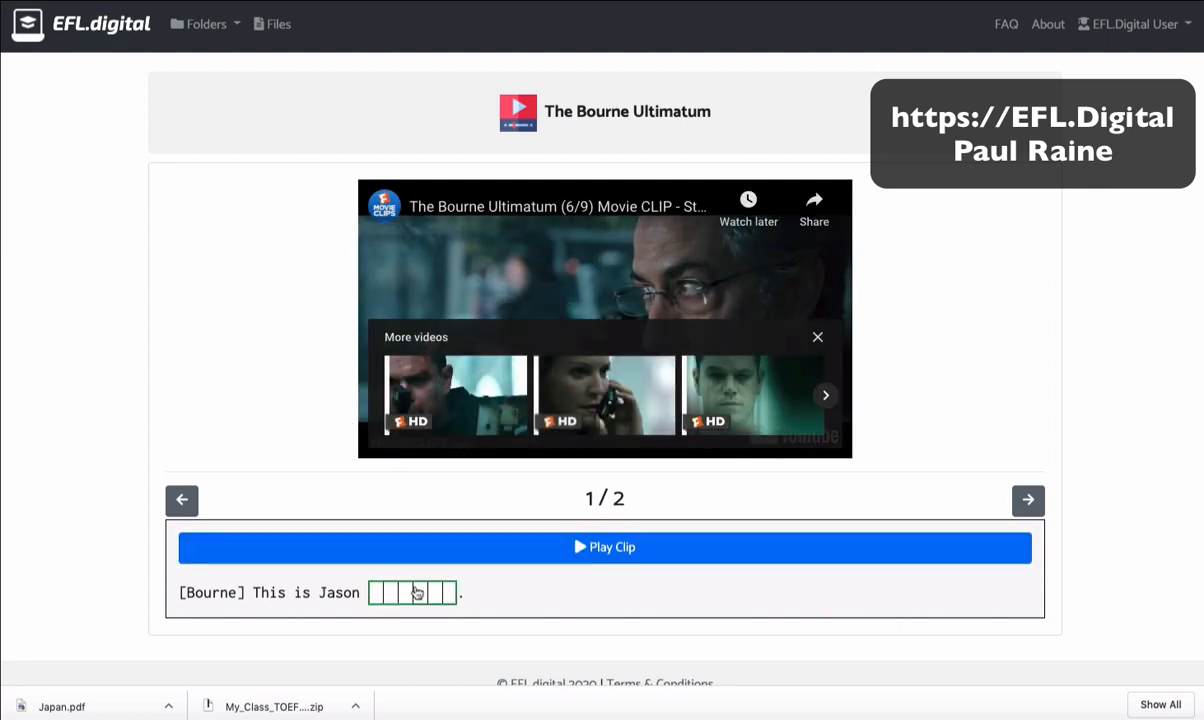
{"action": "type", "text": "Bourne"}
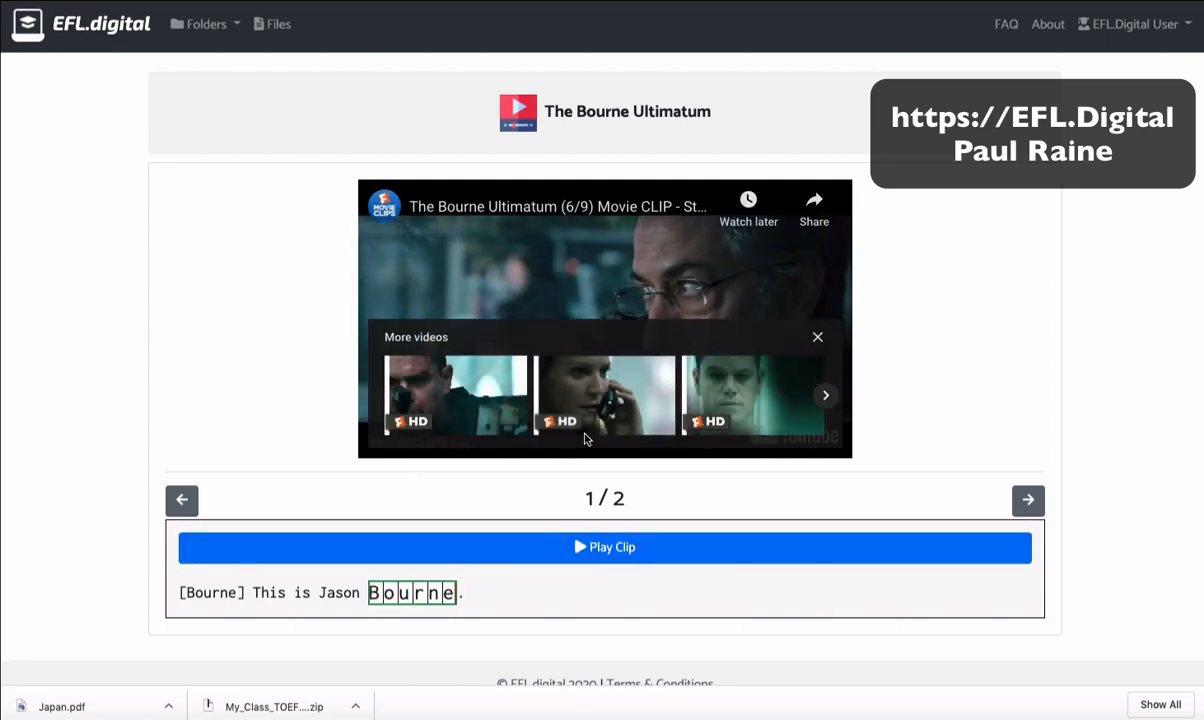
{"action": "left_click", "coordinate": [1028, 499]}
Play the second clip and fill its gaps with "wondering" and "call".
{"action": "left_click", "coordinate": [566, 549]}
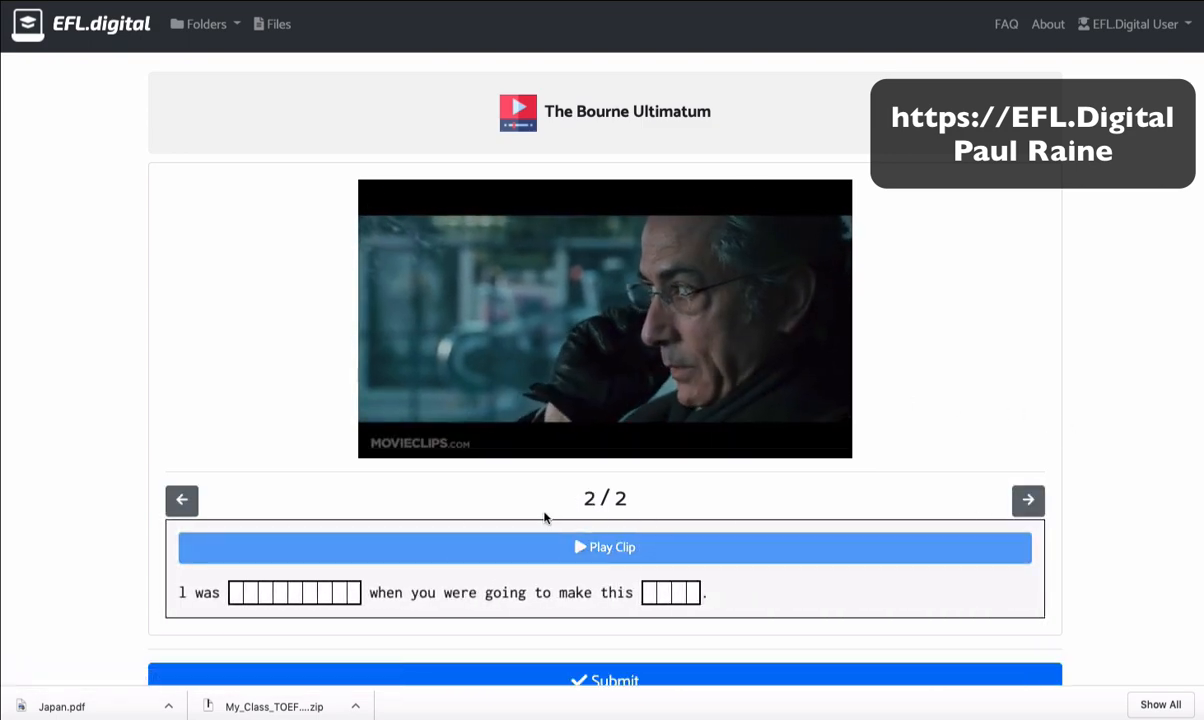
{"action": "left_click", "coordinate": [261, 593]}
{"action": "type", "text": "wondering"}
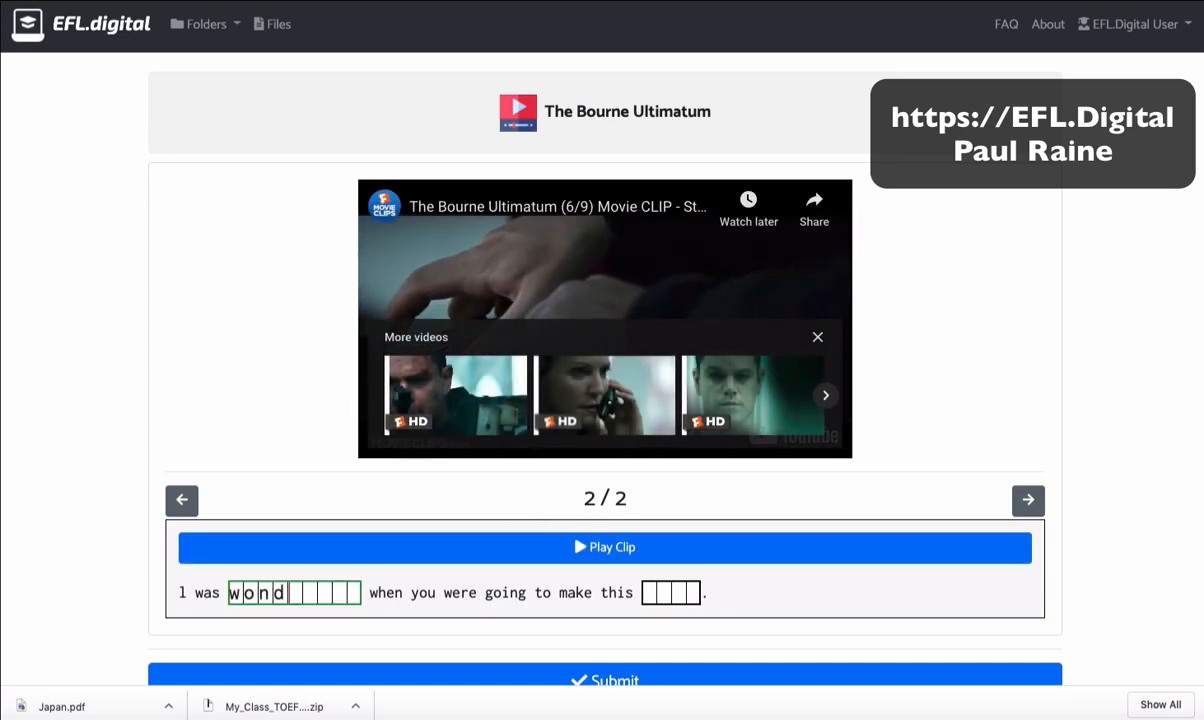
{"action": "left_click", "coordinate": [656, 594]}
{"action": "type", "text": "call"}
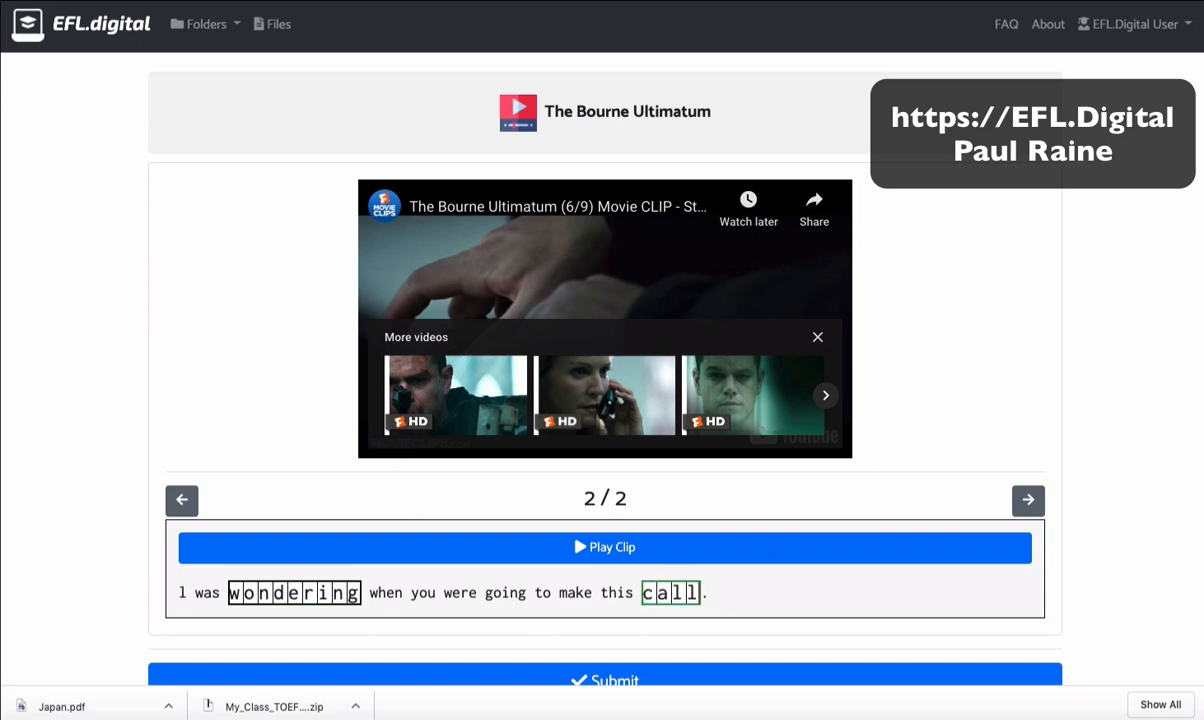
Submit the completed Video Gap Fill, entering the submitter's name and student ID with its confirmation.
{"action": "left_click", "coordinate": [234, 386]}
{"action": "scroll", "coordinate": [294, 426], "scroll_direction": "down", "scroll_amount": 2}
{"action": "left_click", "coordinate": [376, 597]}
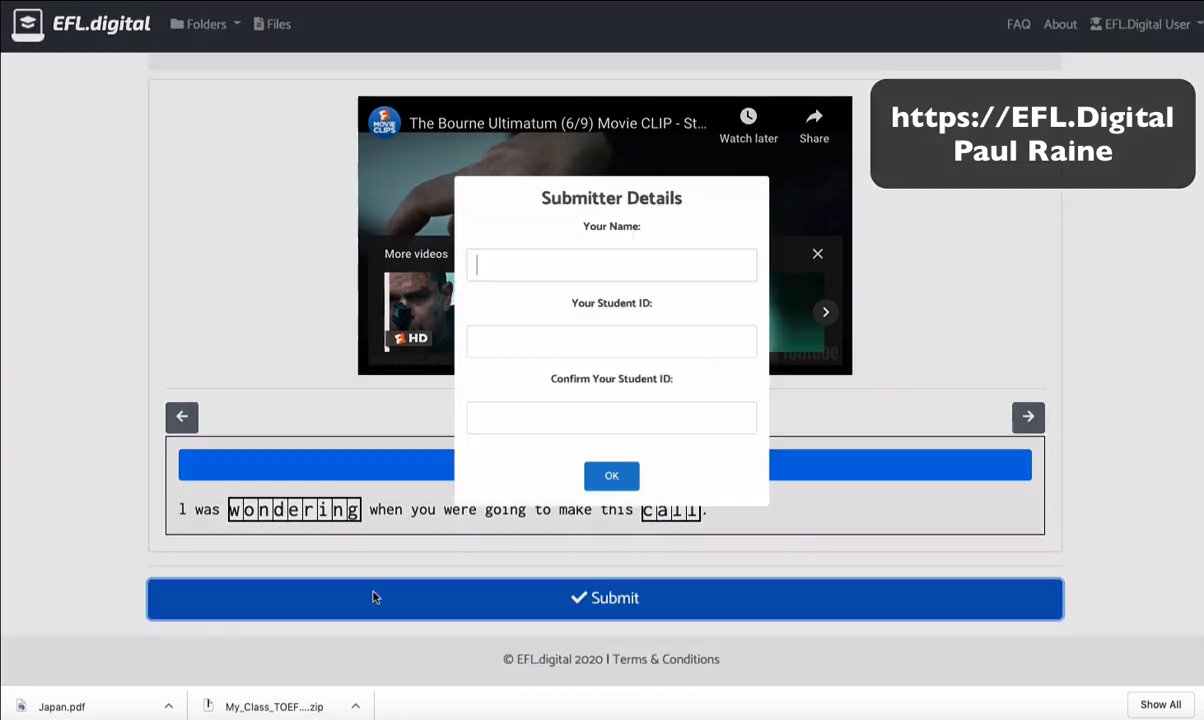
{"action": "type", "text": "Paul"}
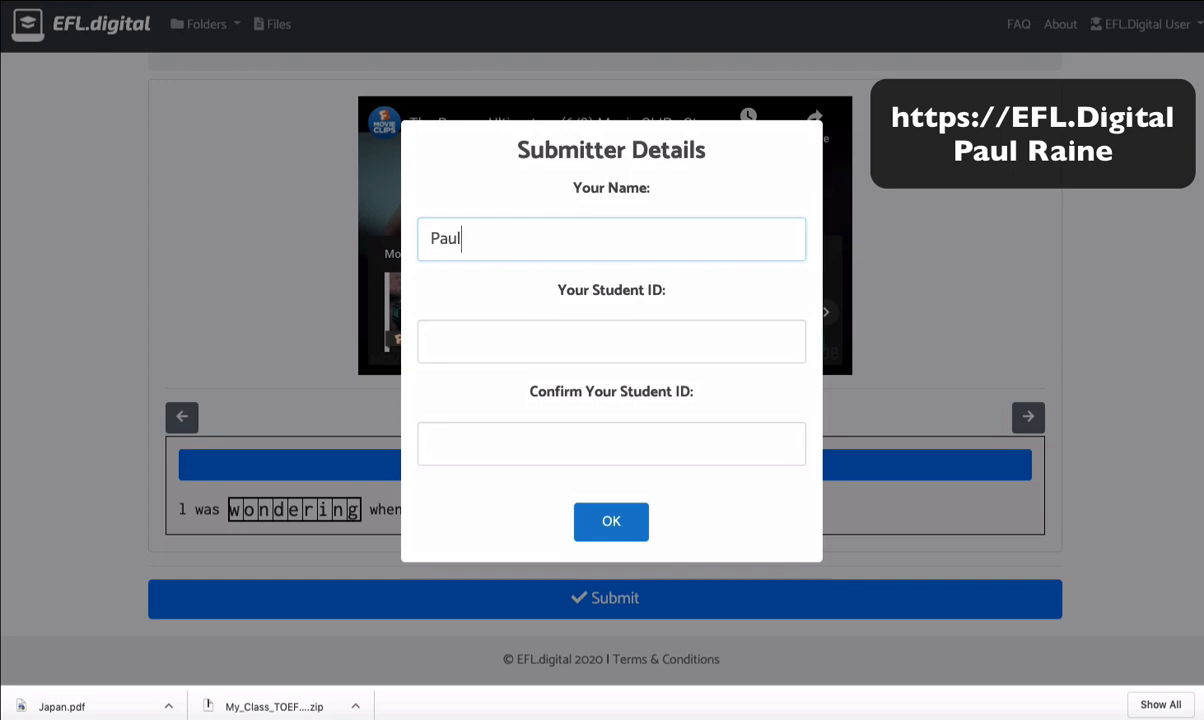
{"action": "key", "text": "Tab"}
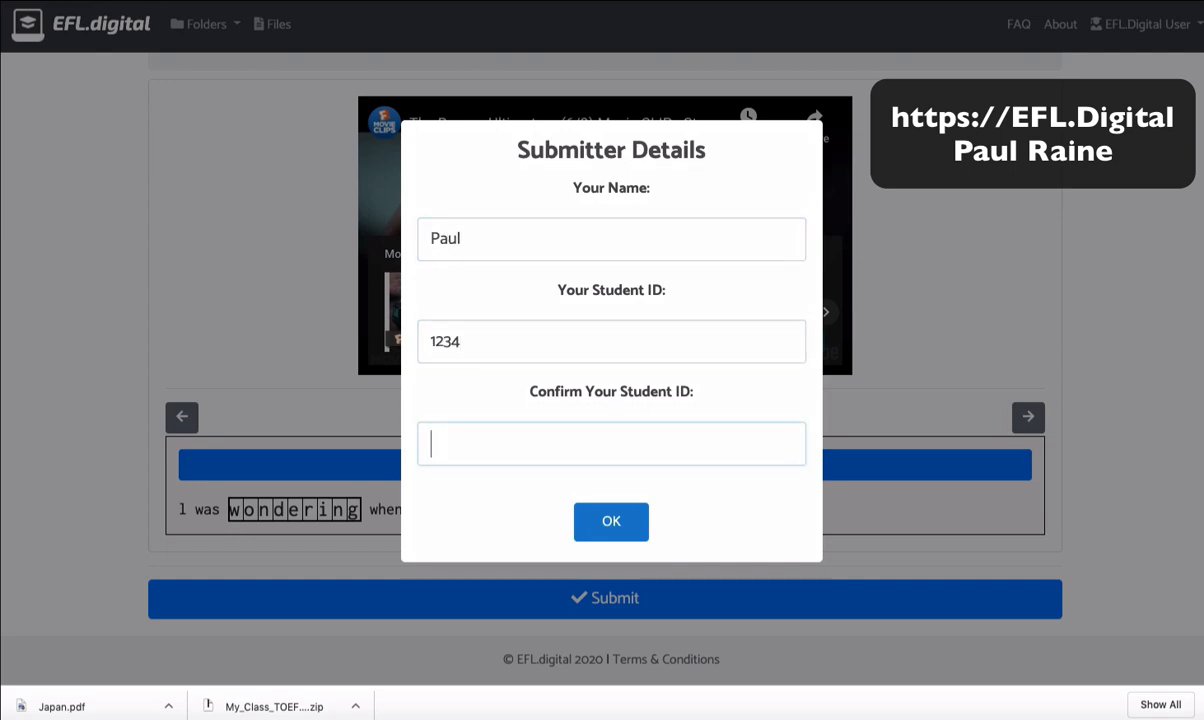
{"action": "type", "text": "1234"}
{"action": "left_click", "coordinate": [596, 521]}
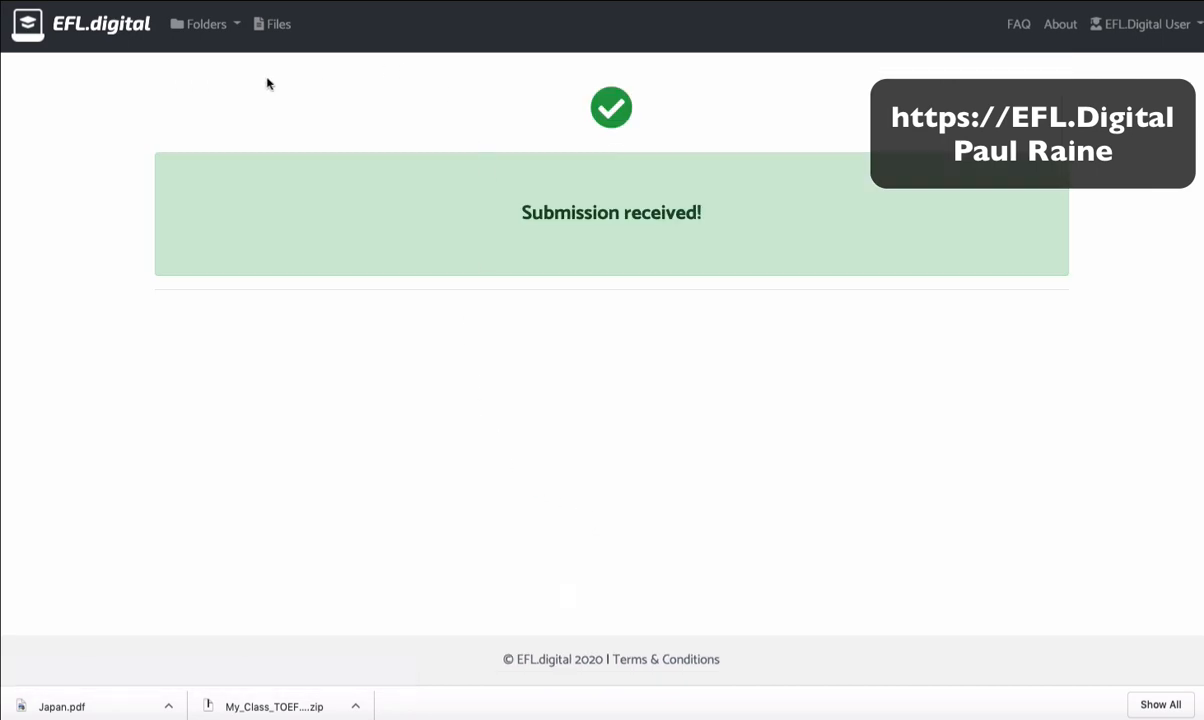
Return to the My Class folder and view the submissions for The Bourne Ultimatum, including the detailed answers.
{"action": "left_click", "coordinate": [84, 44]}
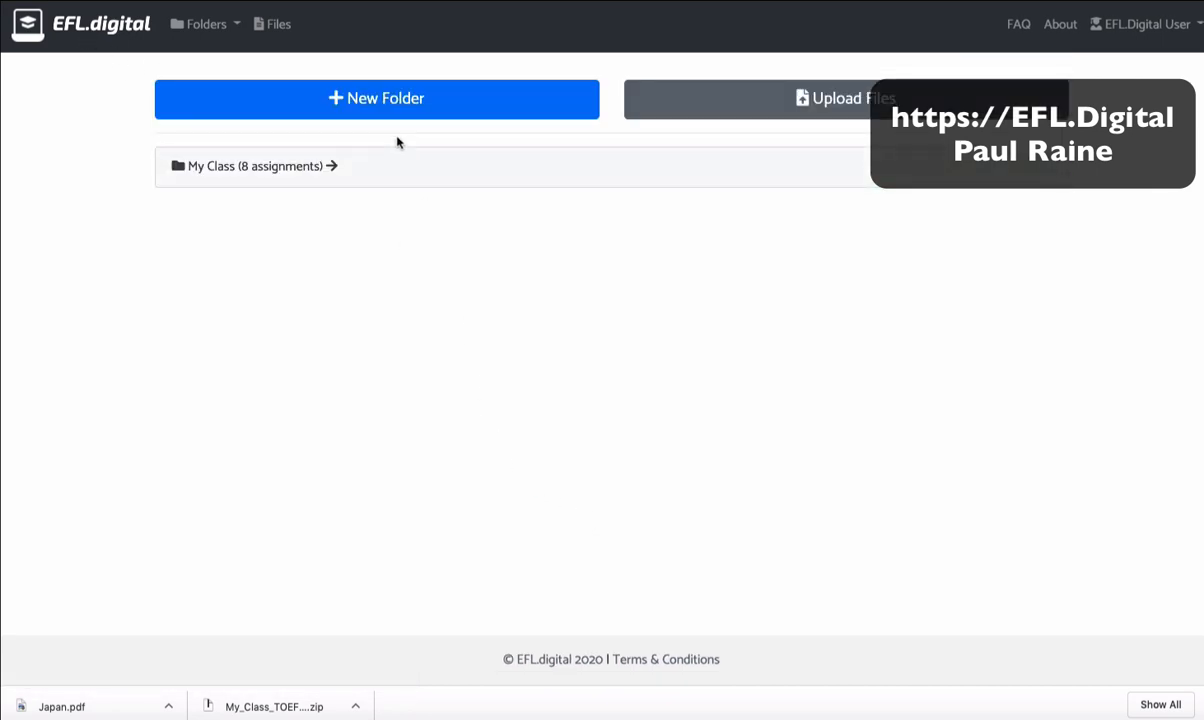
{"action": "left_click", "coordinate": [403, 164]}
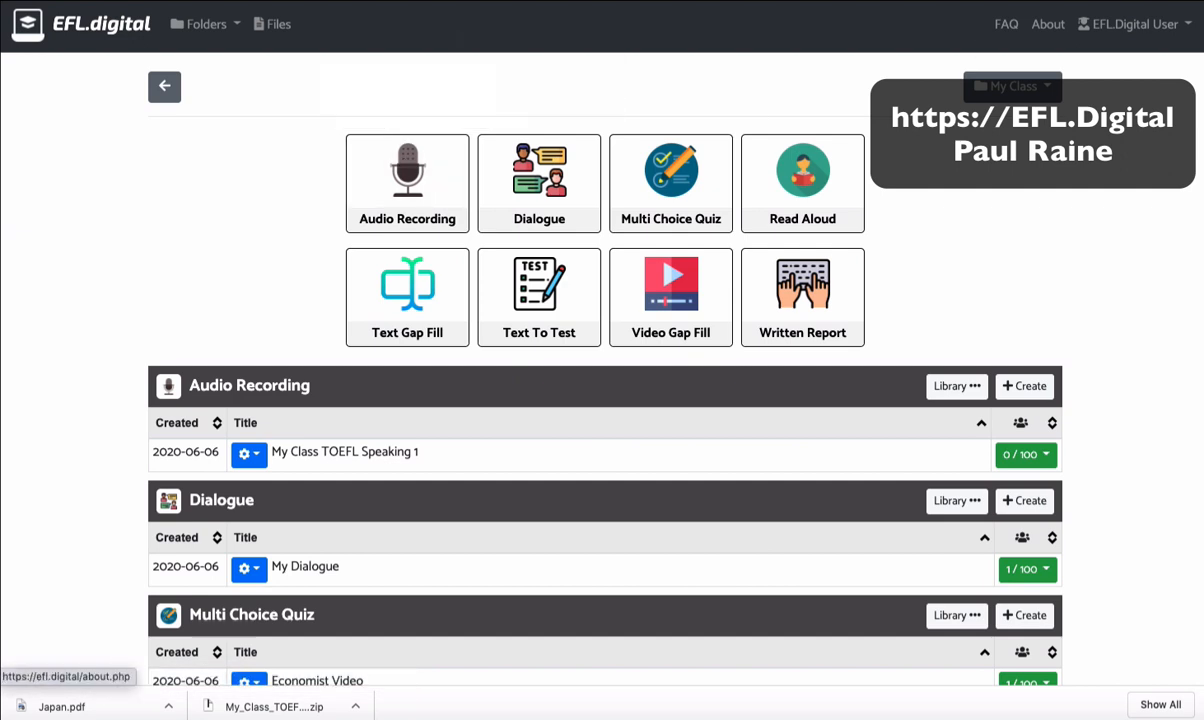
{"action": "left_click", "coordinate": [1117, 1]}
{"action": "scroll", "coordinate": [280, 350], "scroll_direction": "down", "scroll_amount": 5}
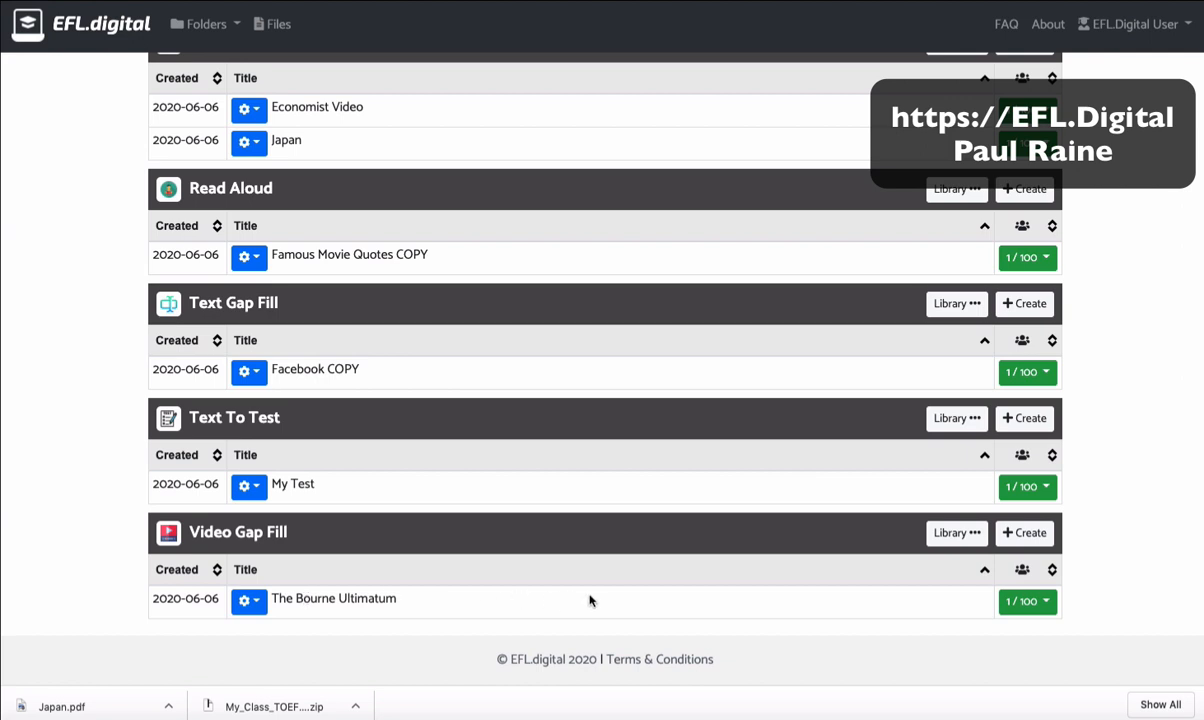
{"action": "left_click", "coordinate": [1021, 601]}
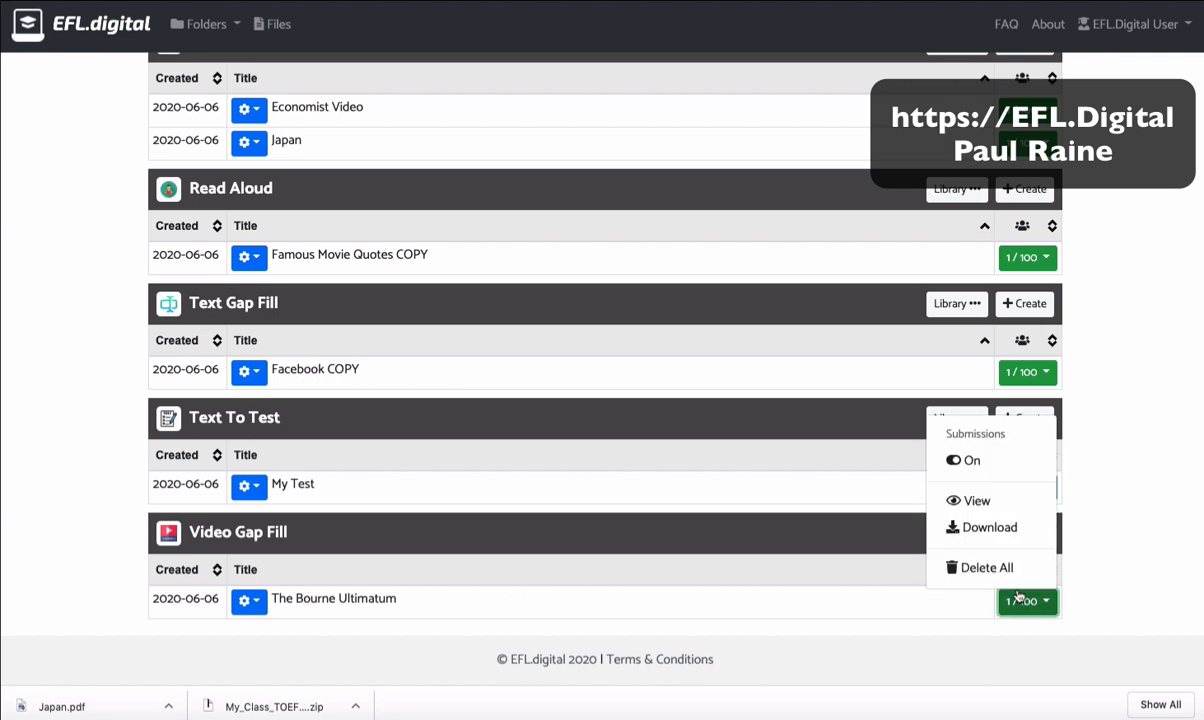
{"action": "left_click", "coordinate": [976, 501]}
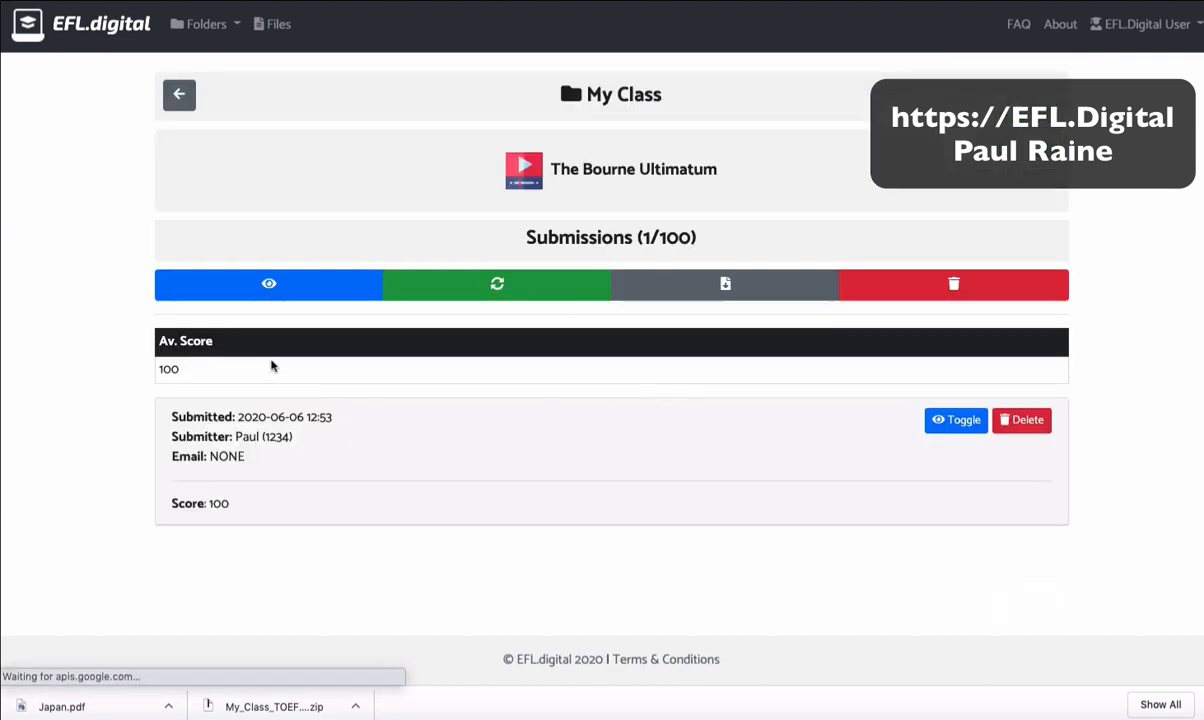
{"action": "left_click", "coordinate": [262, 292]}
{"action": "scroll", "coordinate": [131, 435], "scroll_direction": "down", "scroll_amount": 1}
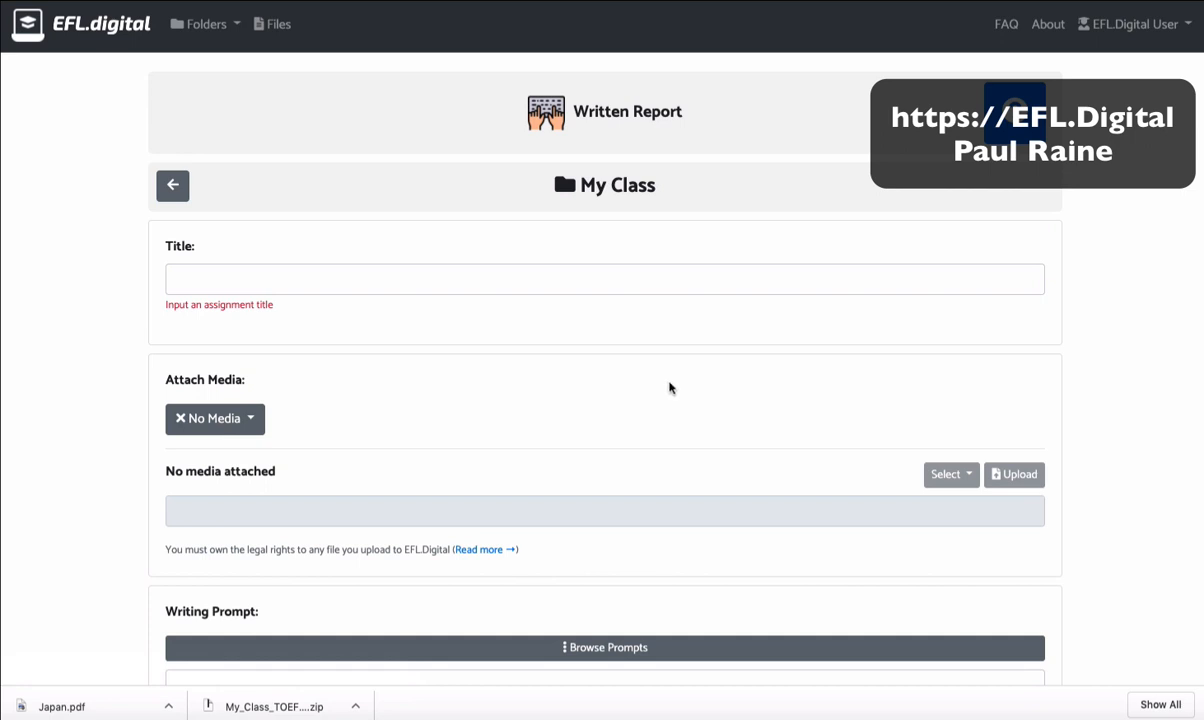
Title the new Written Report assignment "My Report".
{"action": "left_click", "coordinate": [377, 276]}
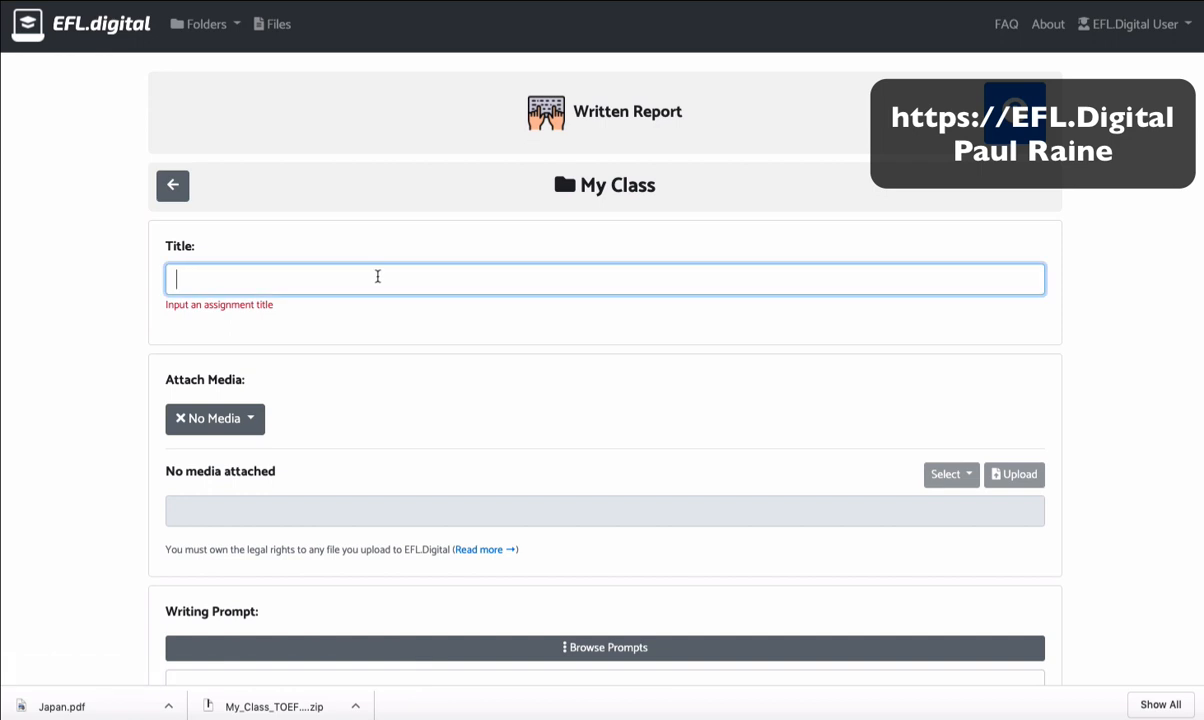
{"action": "type", "text": "My Report"}
{"action": "scroll", "coordinate": [129, 376], "scroll_direction": "down", "scroll_amount": 3}
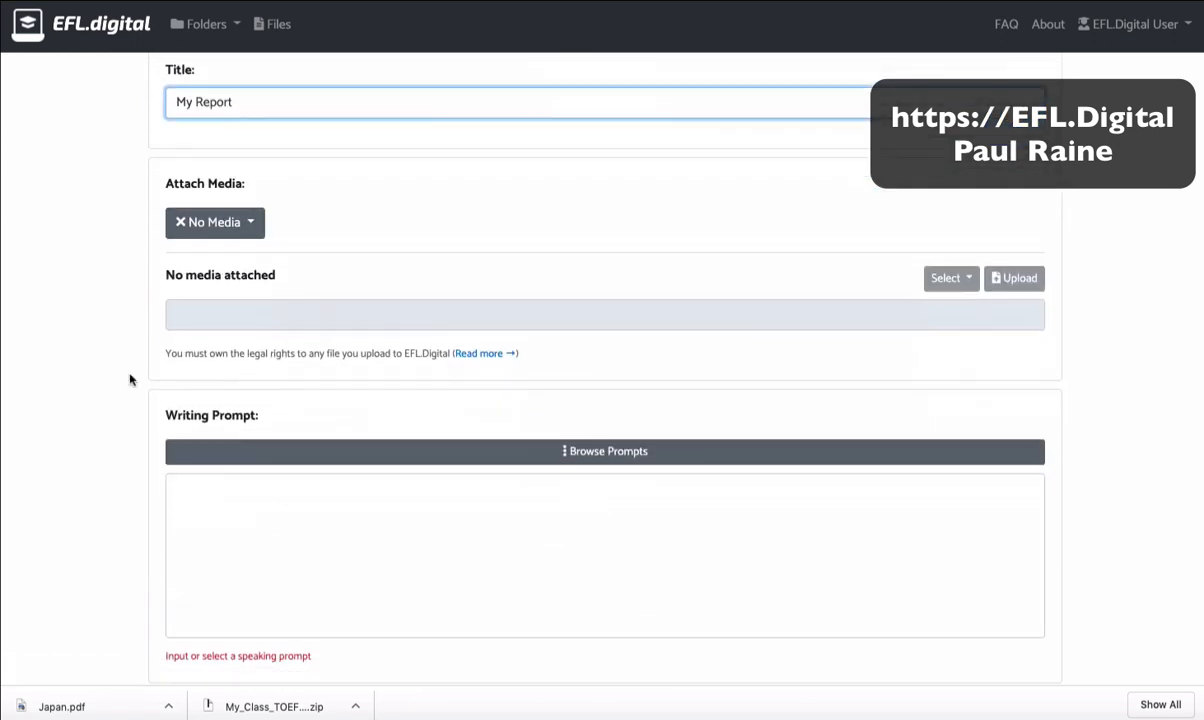
Browse the ready-made writing prompts, look through the TOEFL Independent category, and close the prompt list.
{"action": "scroll", "coordinate": [129, 379], "scroll_direction": "down", "scroll_amount": 1}
{"action": "left_click", "coordinate": [335, 363]}
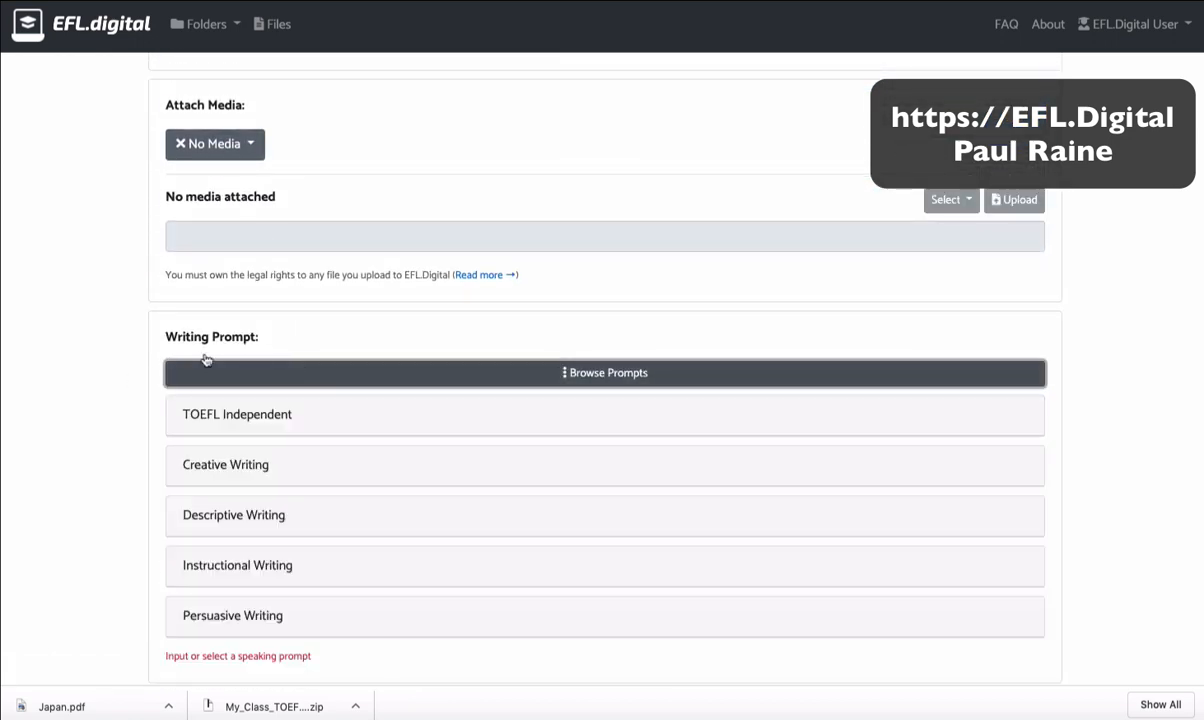
{"action": "scroll", "coordinate": [121, 376], "scroll_direction": "down", "scroll_amount": 1}
{"action": "scroll", "coordinate": [119, 377], "scroll_direction": "down", "scroll_amount": 1}
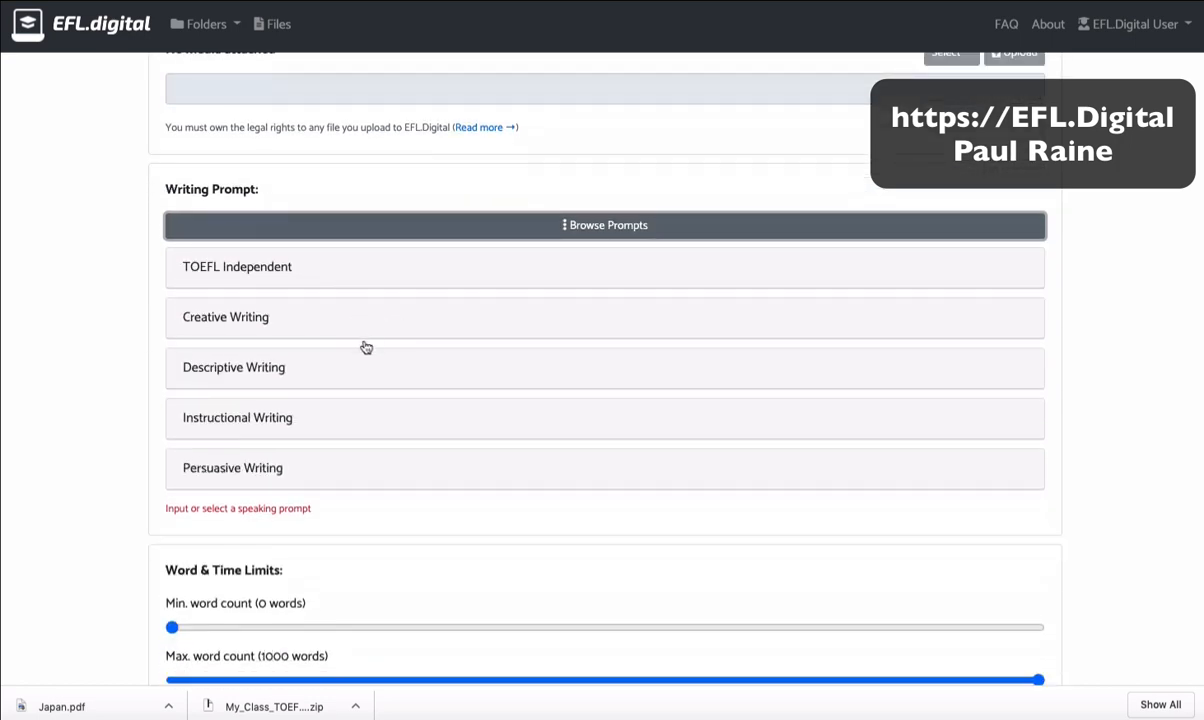
{"action": "left_click", "coordinate": [355, 268]}
{"action": "scroll", "coordinate": [374, 422], "scroll_direction": "down", "scroll_amount": 3}
{"action": "scroll", "coordinate": [376, 410], "scroll_direction": "up", "scroll_amount": 8}
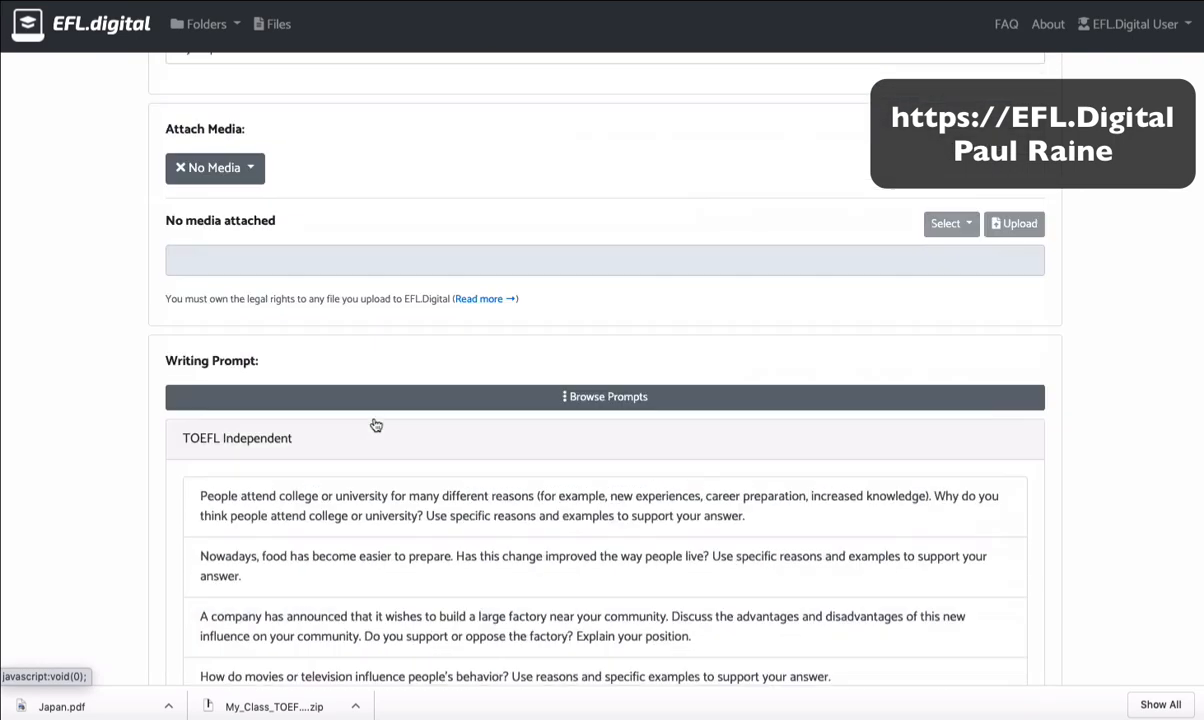
{"action": "scroll", "coordinate": [370, 330], "scroll_direction": "down", "scroll_amount": 3}
{"action": "left_click", "coordinate": [380, 256]}
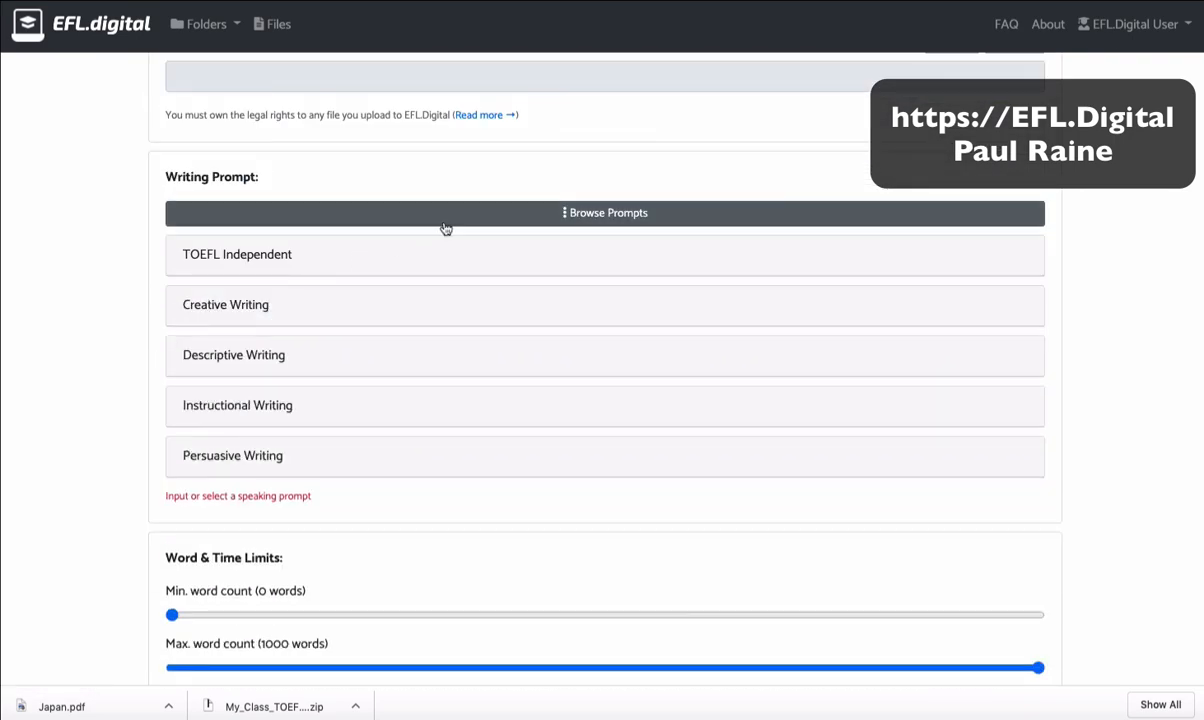
{"action": "left_click", "coordinate": [390, 218]}
Enter "Demo of the grammar check" as the report's writing prompt.
{"action": "left_click", "coordinate": [366, 289]}
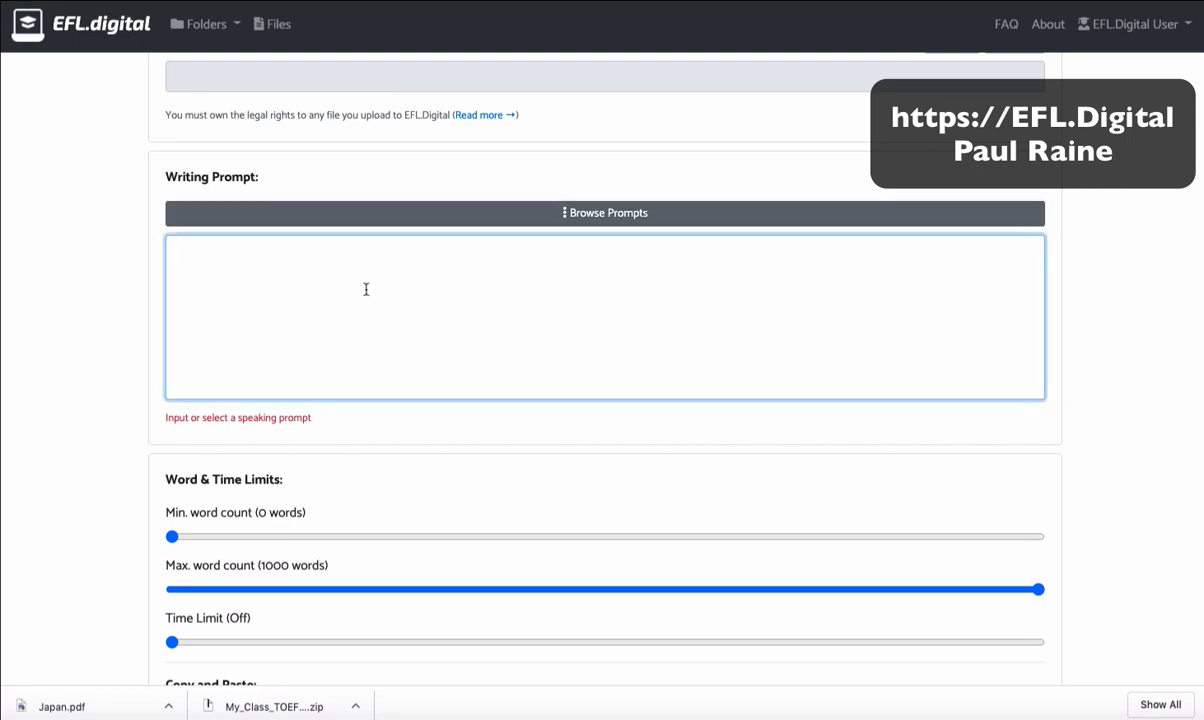
{"action": "type", "text": "Demo"}
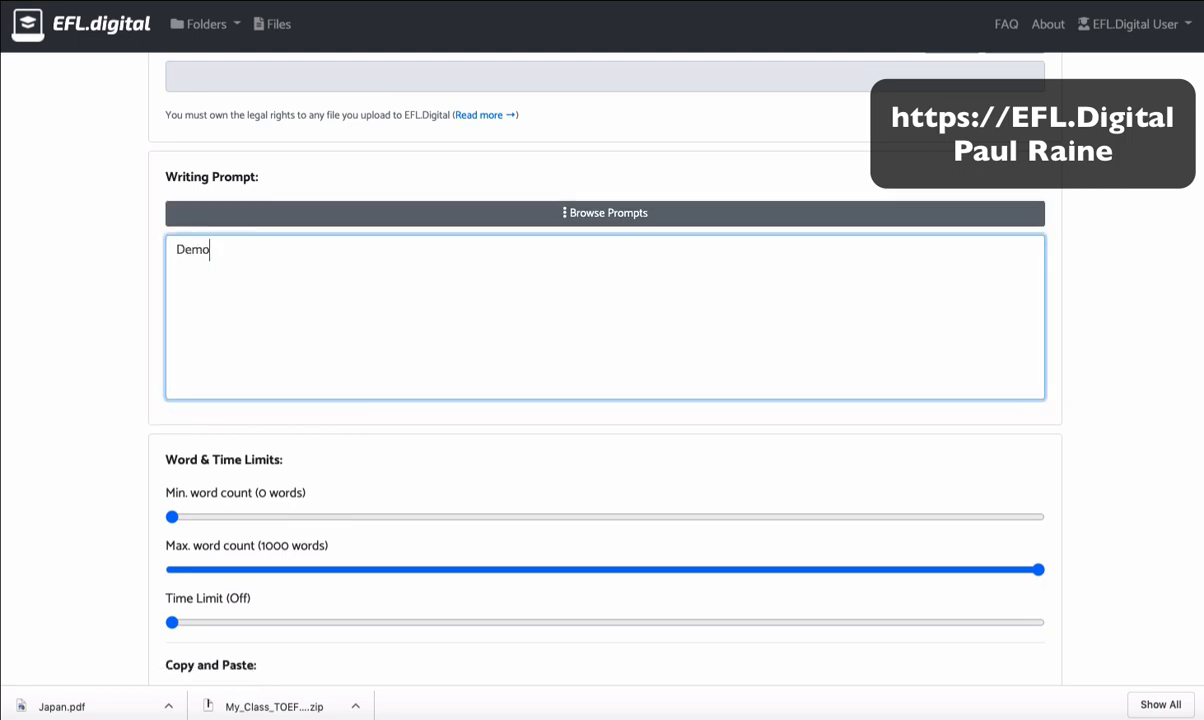
{"action": "type", "text": " of the grammar check"}
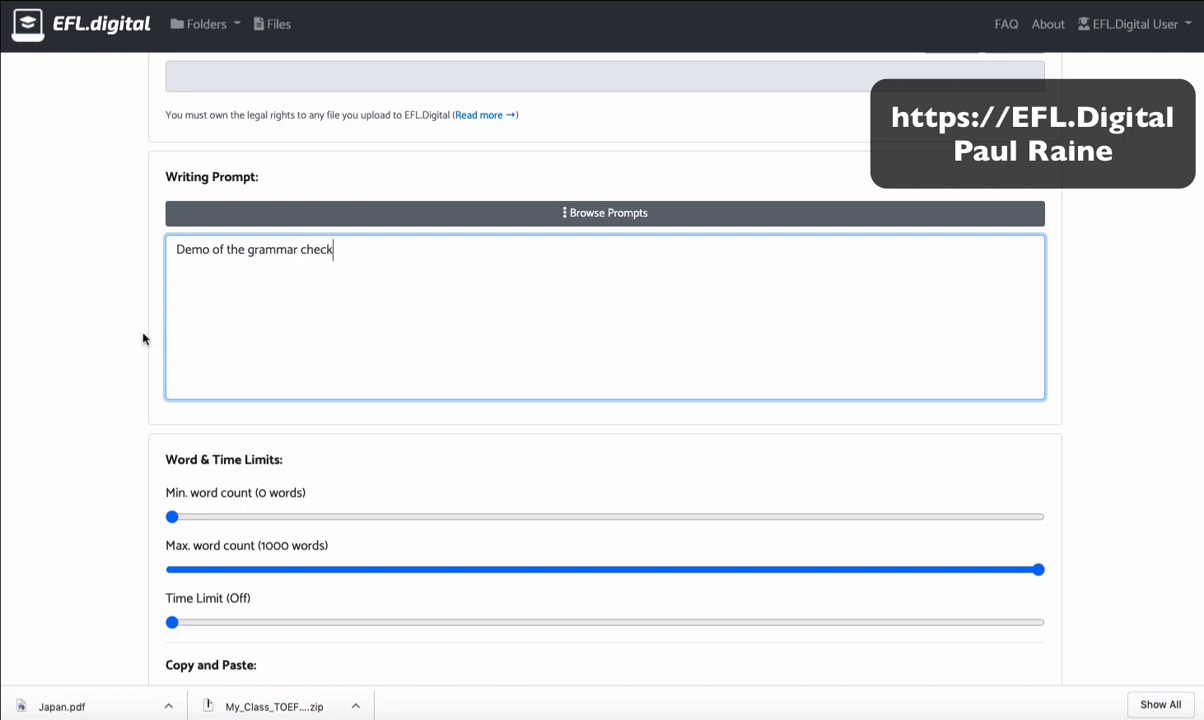
{"action": "left_click", "coordinate": [110, 339]}
Set the written report's time limit to 5 mins.
{"action": "scroll", "coordinate": [108, 345], "scroll_direction": "down", "scroll_amount": 3}
{"action": "scroll", "coordinate": [104, 352], "scroll_direction": "down", "scroll_amount": 3}
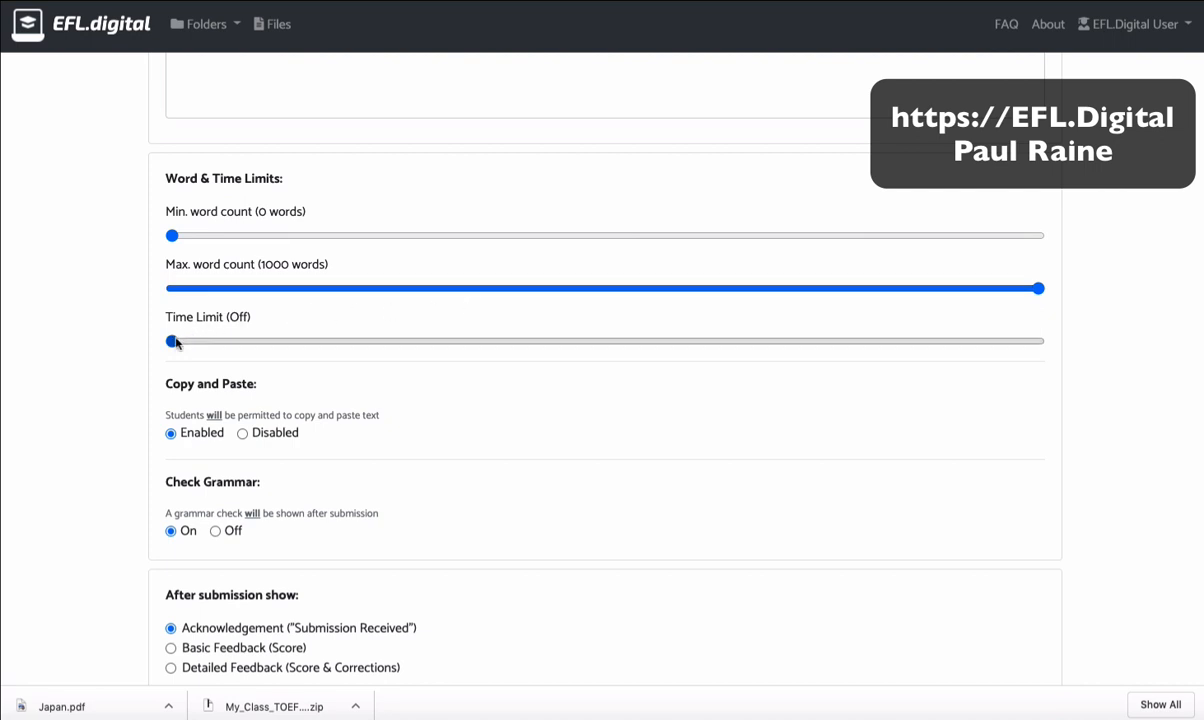
{"action": "left_click_drag", "start_coordinate": [174, 341], "coordinate": [245, 343]}
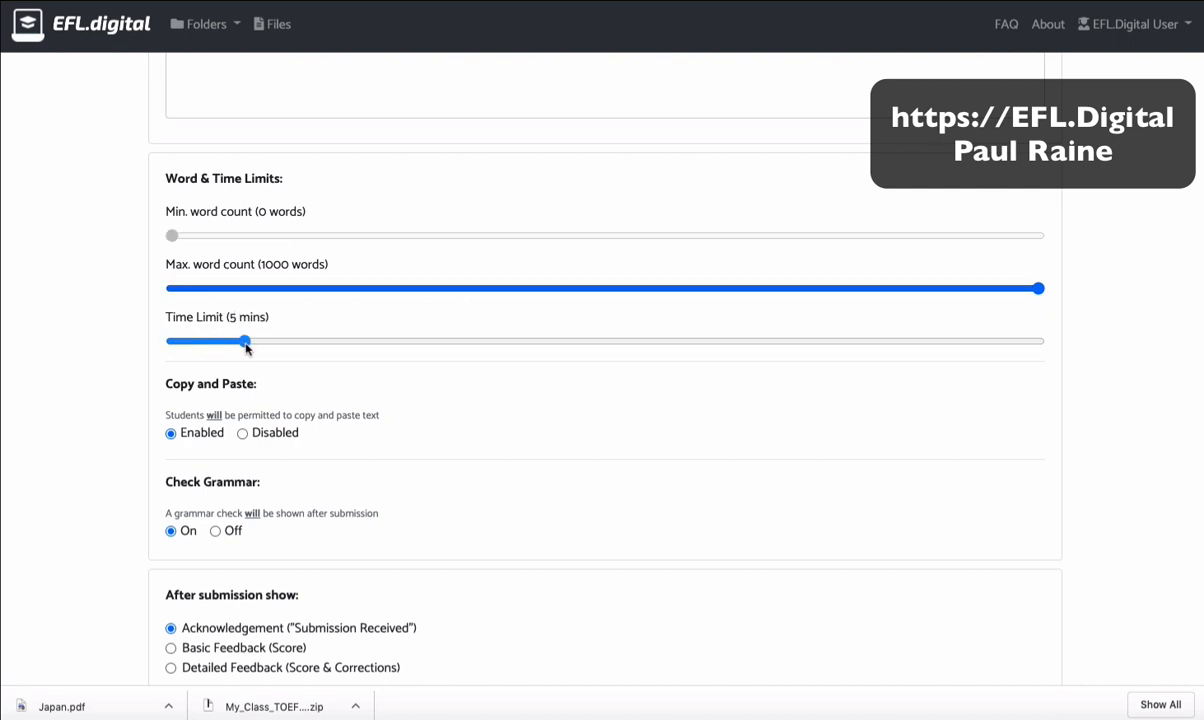
{"action": "scroll", "coordinate": [100, 350], "scroll_direction": "down", "scroll_amount": 1}
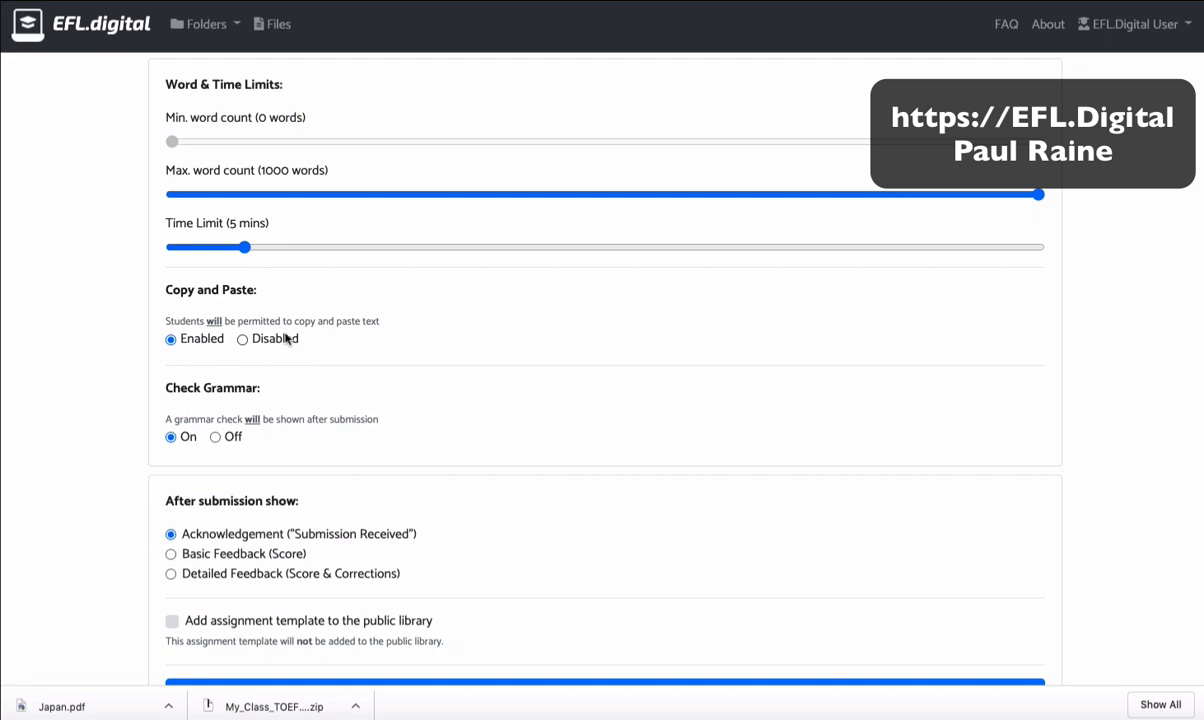
Review the copy-and-paste and grammar check options and choose Detailed Feedback (Score & Corrections) to show after submission.
{"action": "scroll", "coordinate": [140, 355], "scroll_direction": "down", "scroll_amount": 1}
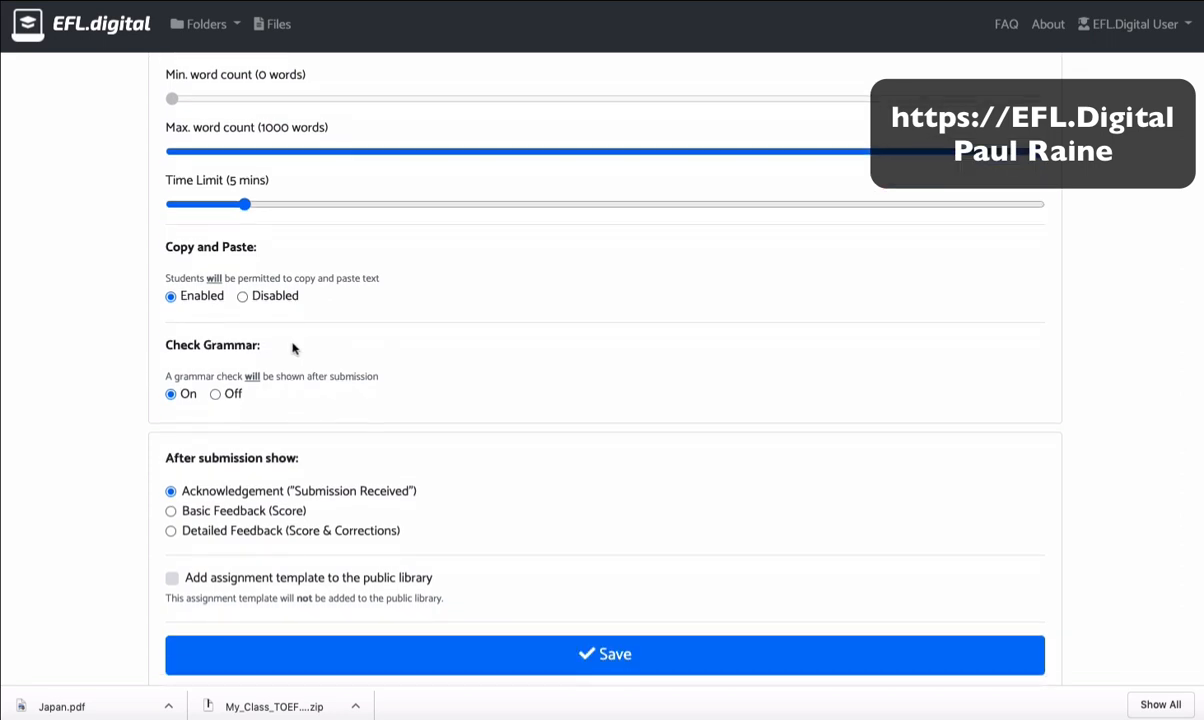
{"action": "left_click_drag", "start_coordinate": [293, 348], "coordinate": [162, 346]}
{"action": "left_click", "coordinate": [176, 347]}
{"action": "scroll", "coordinate": [81, 400], "scroll_direction": "down", "scroll_amount": 2}
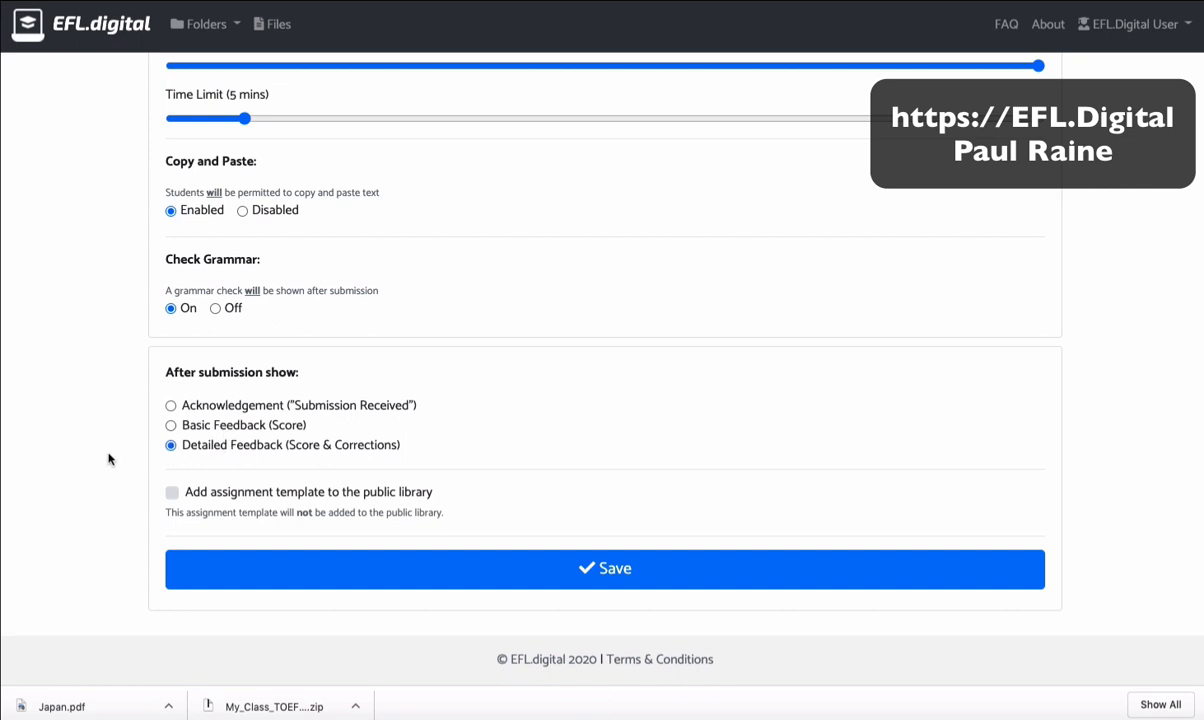
Save the My Report assignment and open its preview.
{"action": "left_click", "coordinate": [443, 558]}
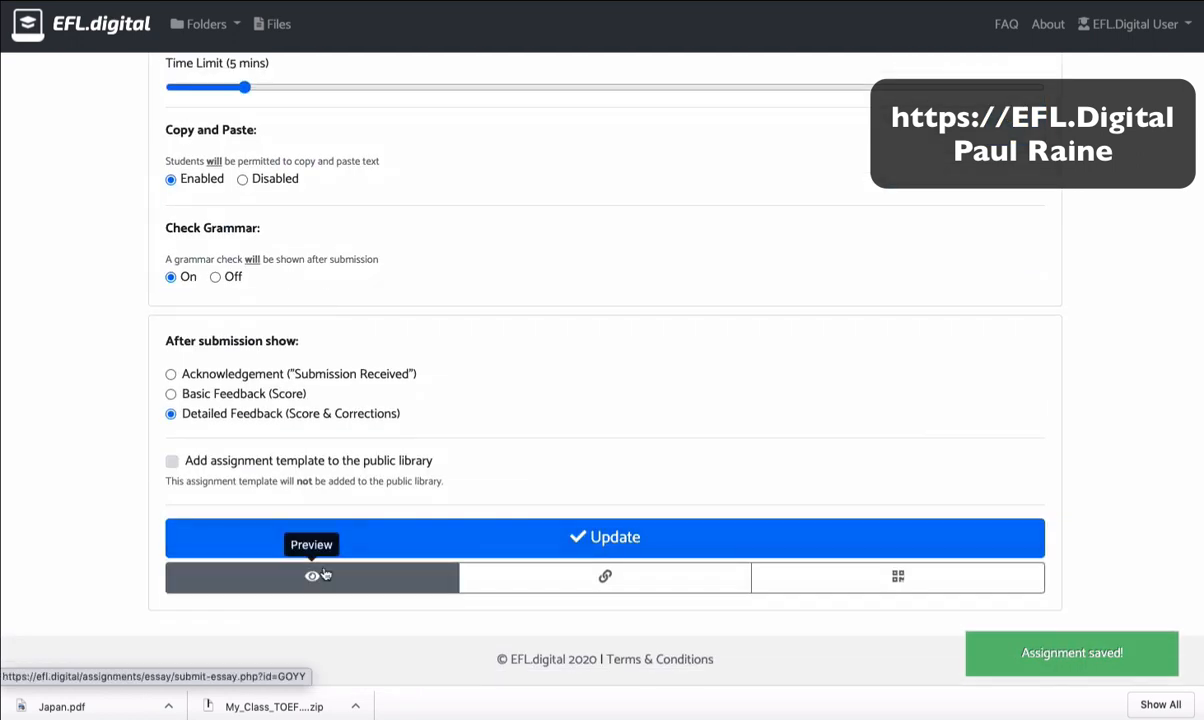
{"action": "left_click", "coordinate": [323, 574]}
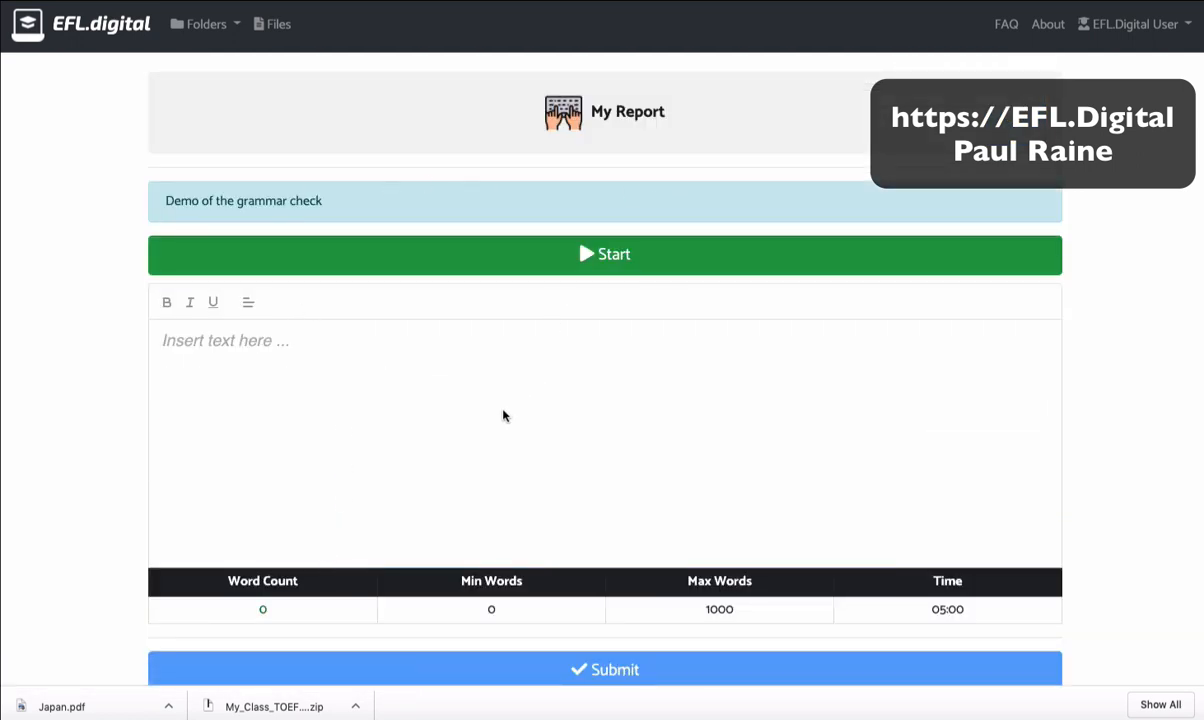
{"action": "scroll", "coordinate": [503, 415], "scroll_direction": "down", "scroll_amount": 1}
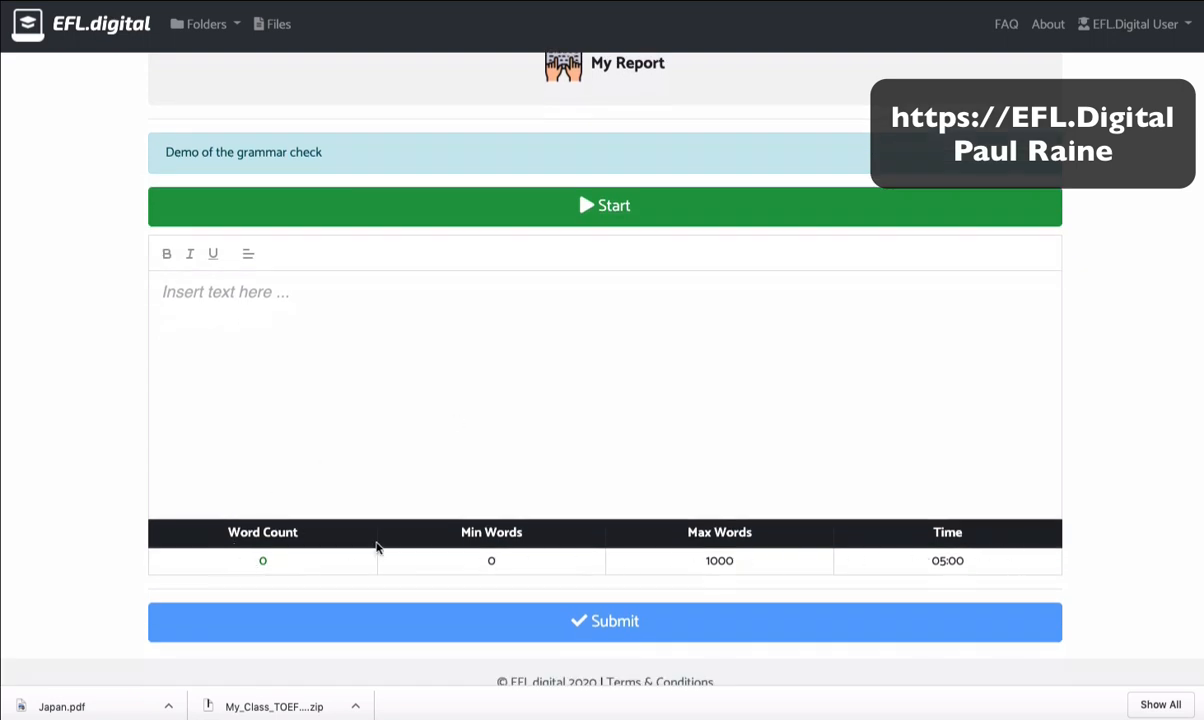
Start the timed report and insert the error-filled LanguageTool Plus sample text, changing its opening "or use" to "Use".
{"action": "left_click", "coordinate": [555, 196]}
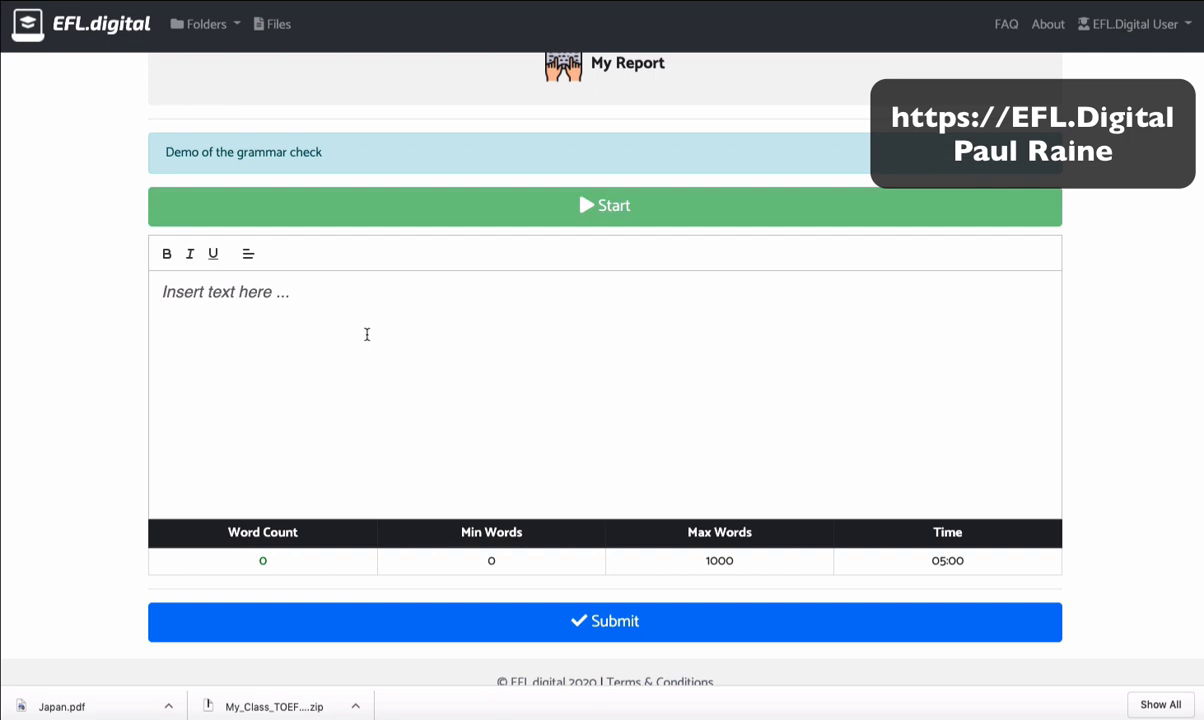
{"action": "type", "text": "or use this text too see an few of of the problems that LanguageTool Plus can detecd. What do you thinks of grammar checkers? Please not that they are not perfect."}
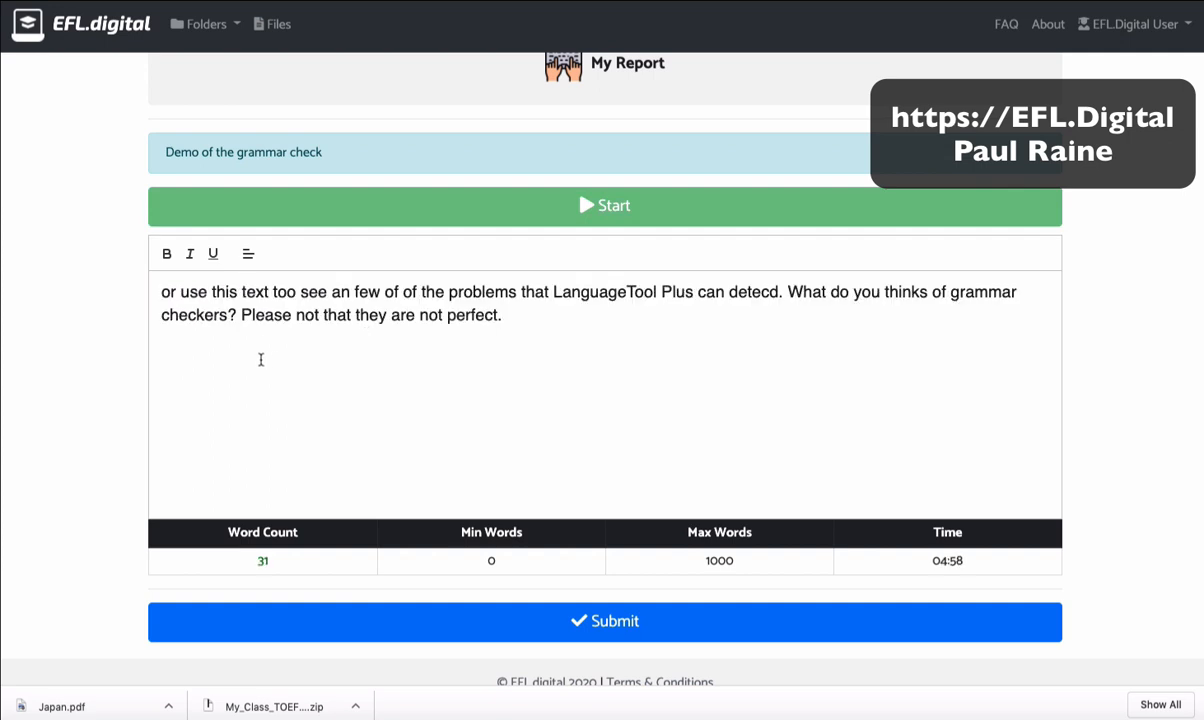
{"action": "left_click_drag", "start_coordinate": [190, 292], "coordinate": [137, 300]}
{"action": "type", "text": "U"}
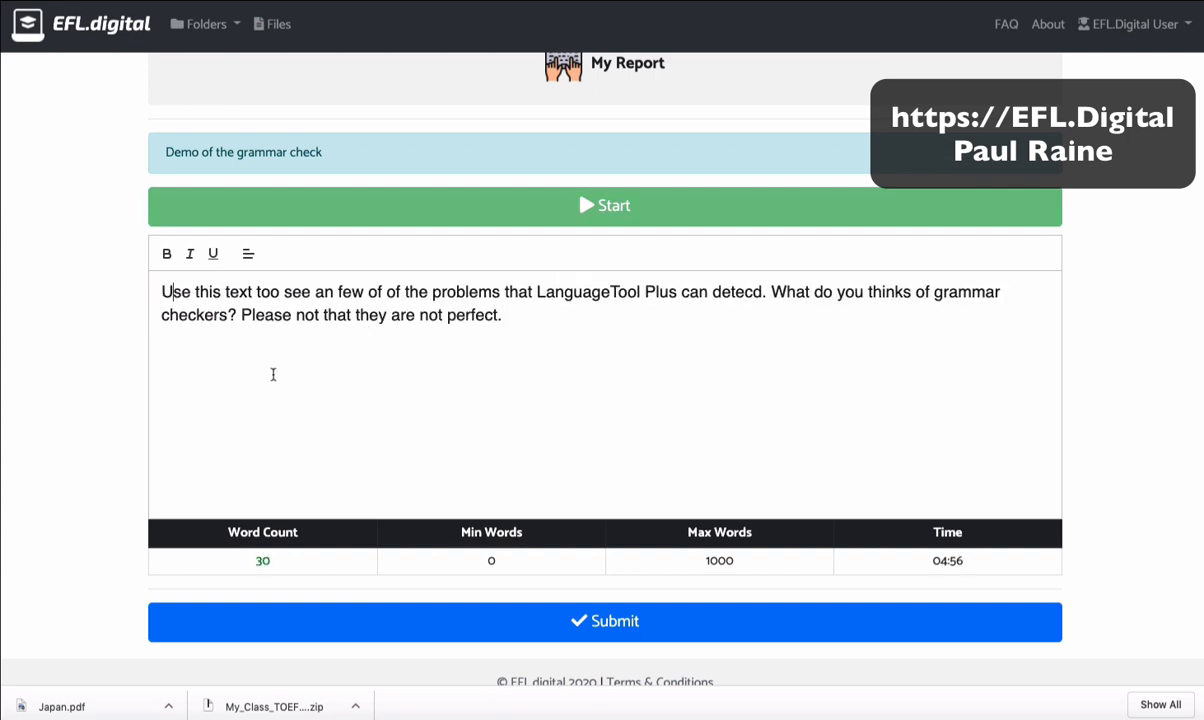
{"action": "left_click", "coordinate": [290, 381]}
{"action": "scroll", "coordinate": [112, 424], "scroll_direction": "down", "scroll_amount": 1}
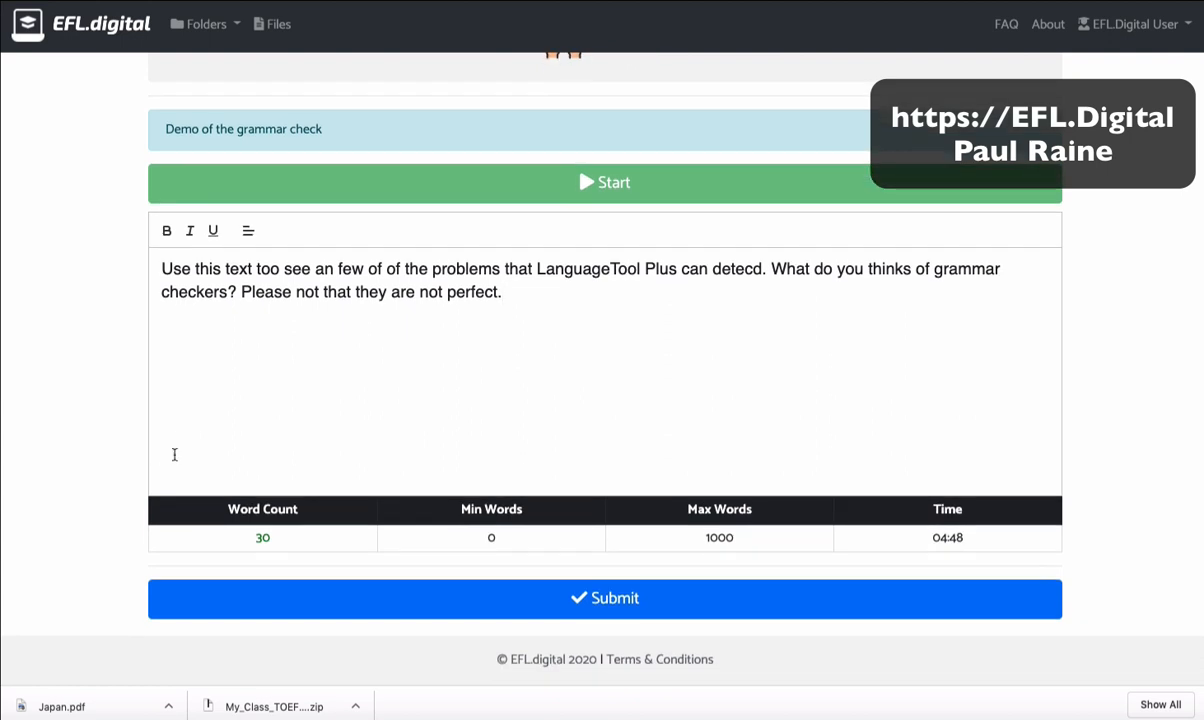
Submit the written report with the submitter's name, student ID and confirmed student ID.
{"action": "left_click", "coordinate": [287, 609]}
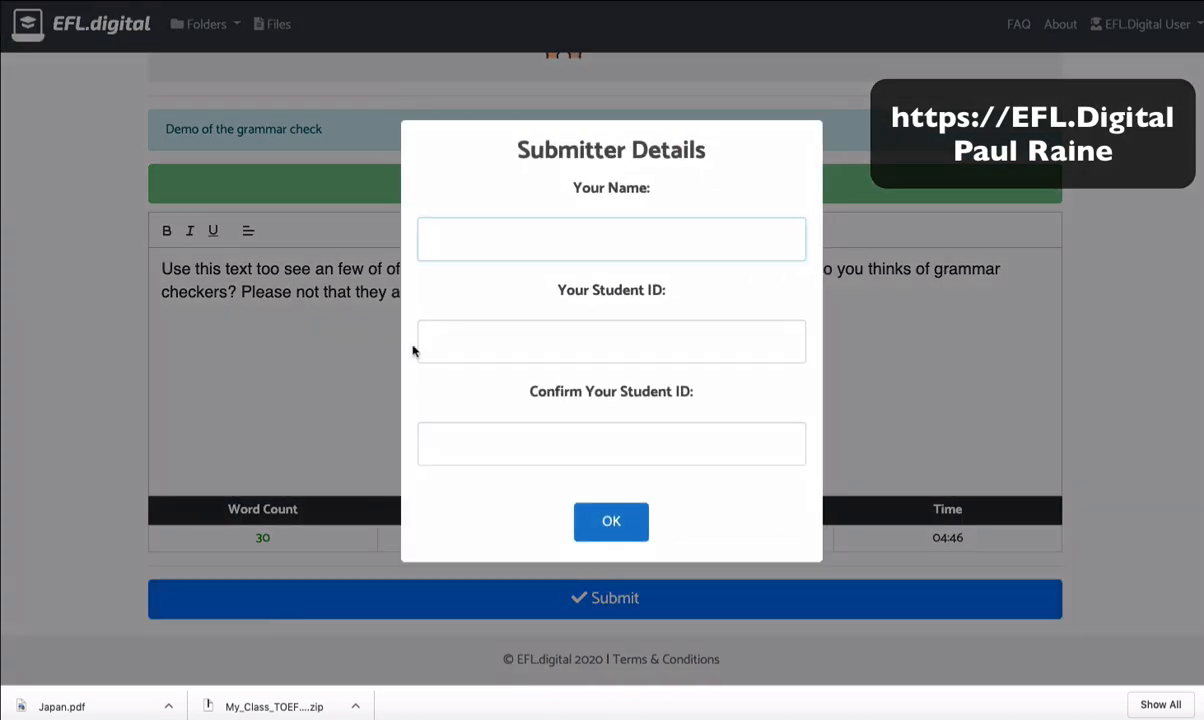
{"action": "type", "text": "Paul"}
{"action": "key", "text": "Tab"}
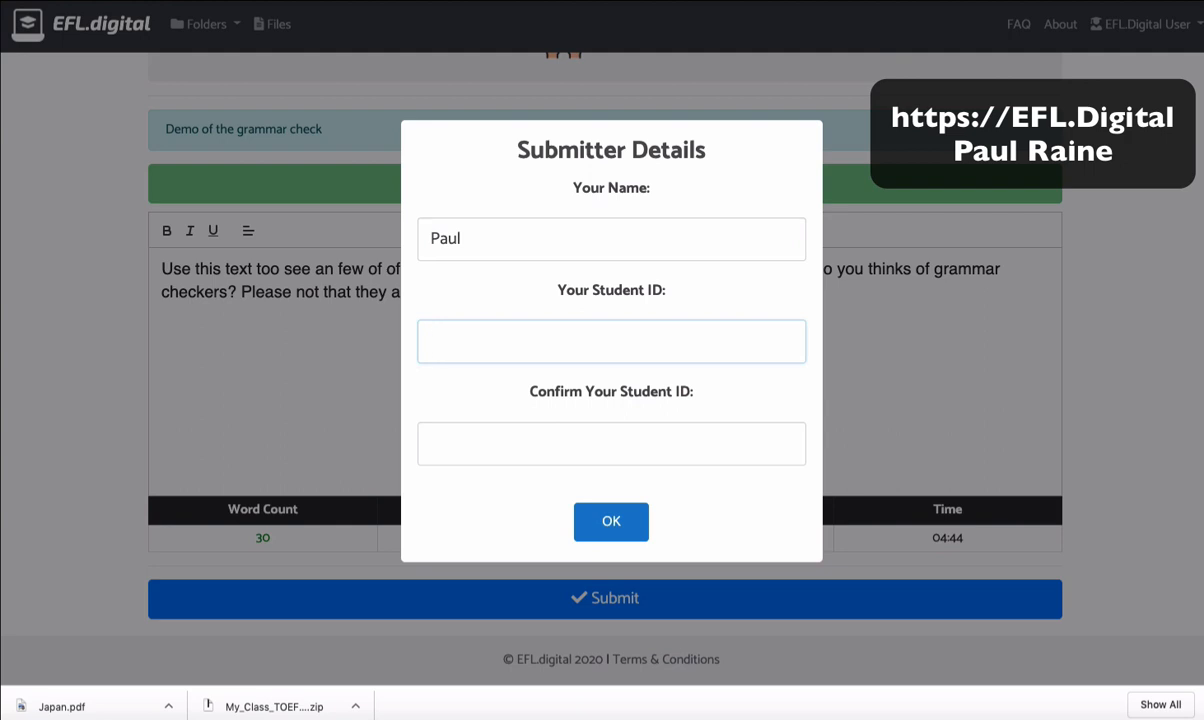
{"action": "type", "text": "1234"}
{"action": "left_click", "coordinate": [537, 451]}
{"action": "type", "text": "1234"}
{"action": "left_click", "coordinate": [619, 524]}
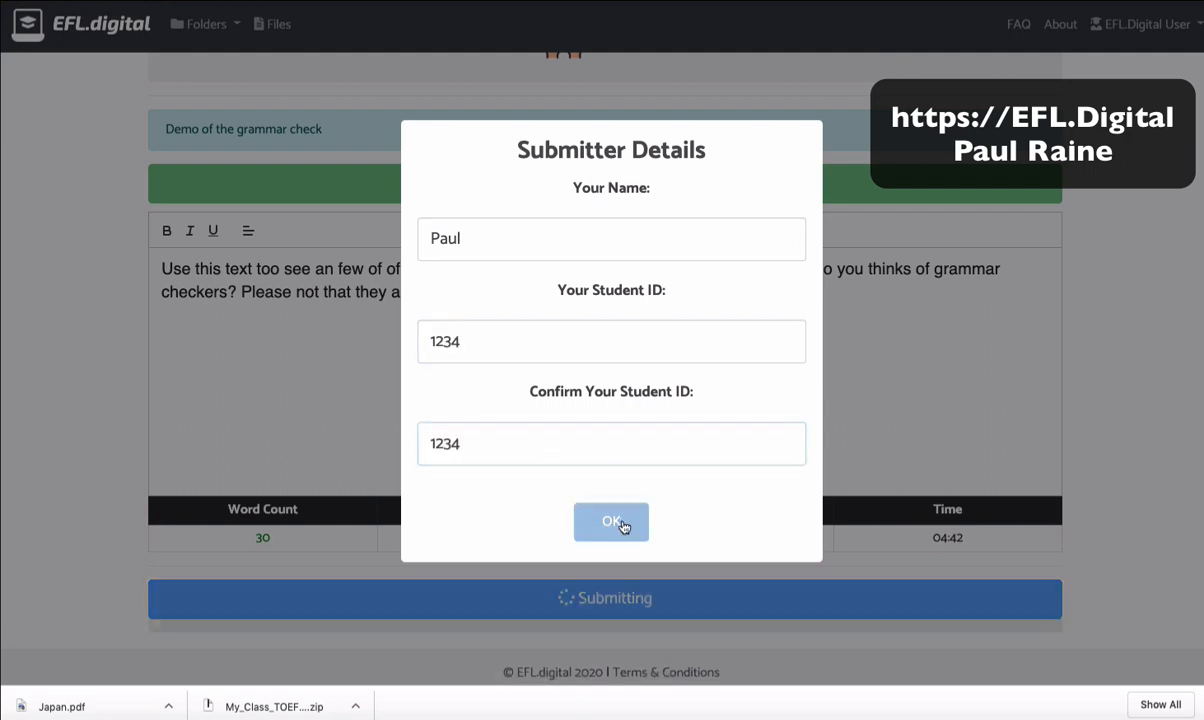